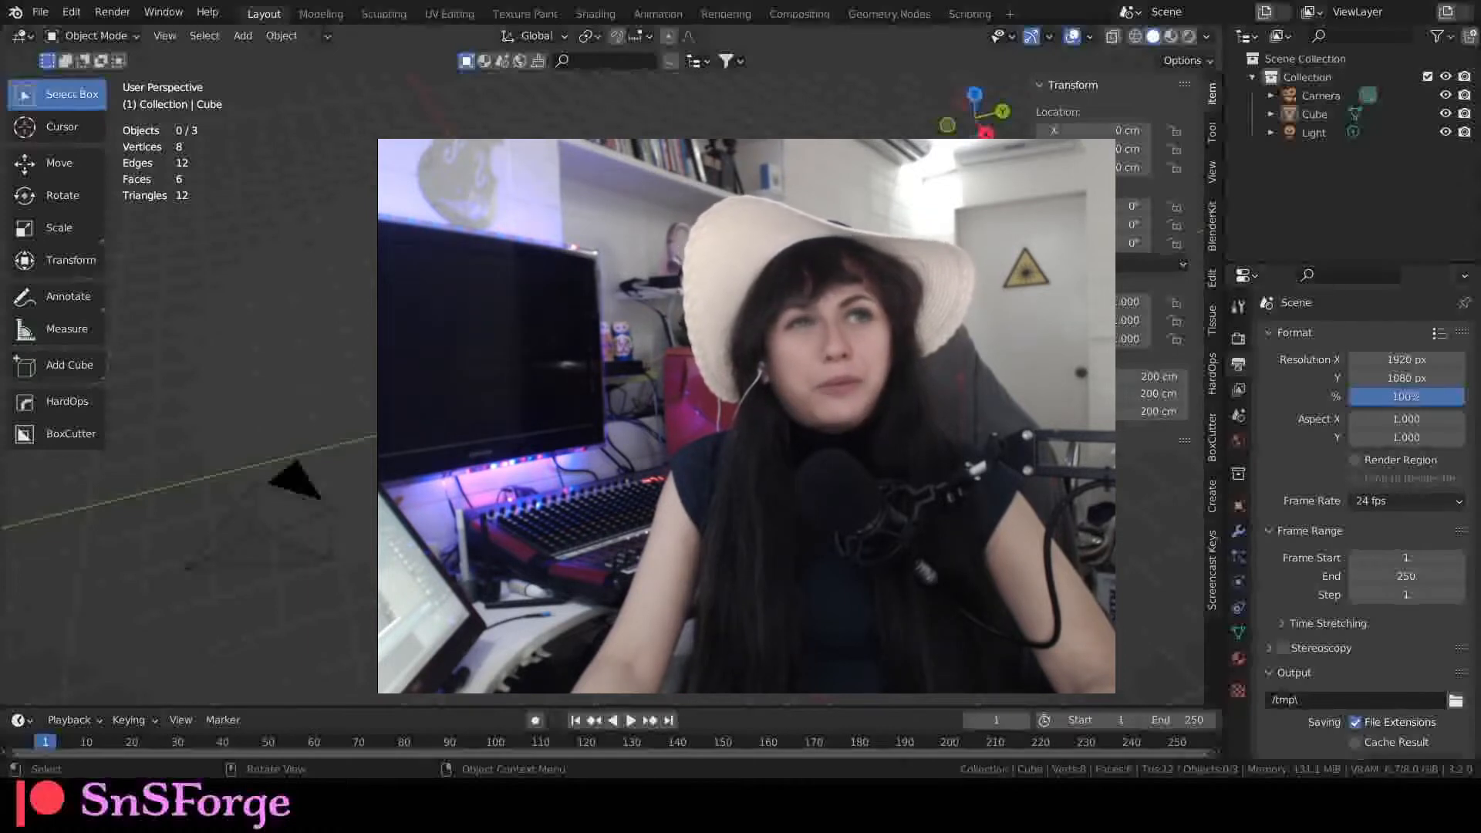
# Create a new file from the General template.
pyautogui.moveTo(747, 416); pyautogui.dragTo(714, 421, button='middle')
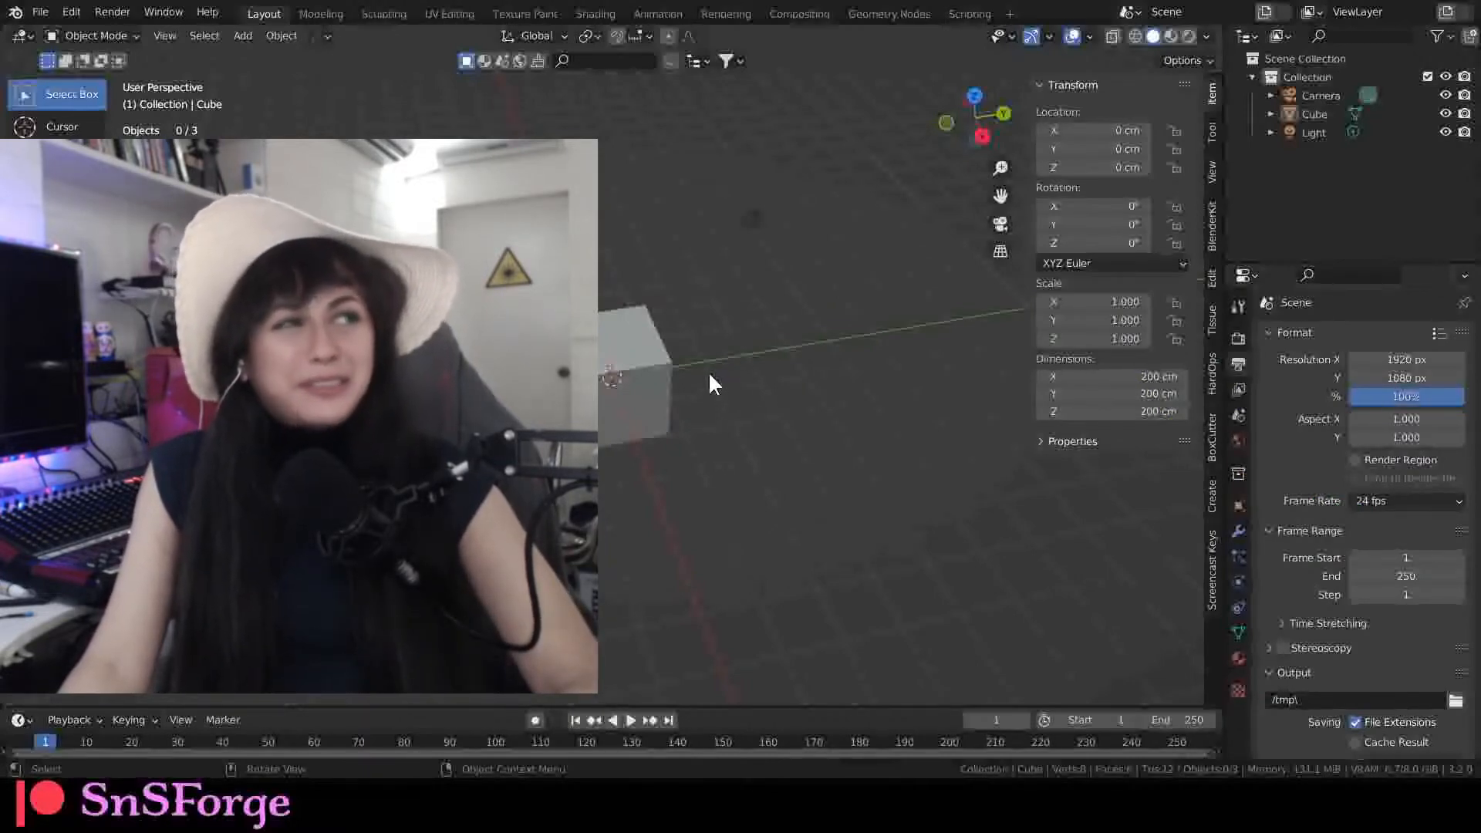
pyautogui.moveTo(708, 372); pyautogui.dragTo(645, 352, button='middle')
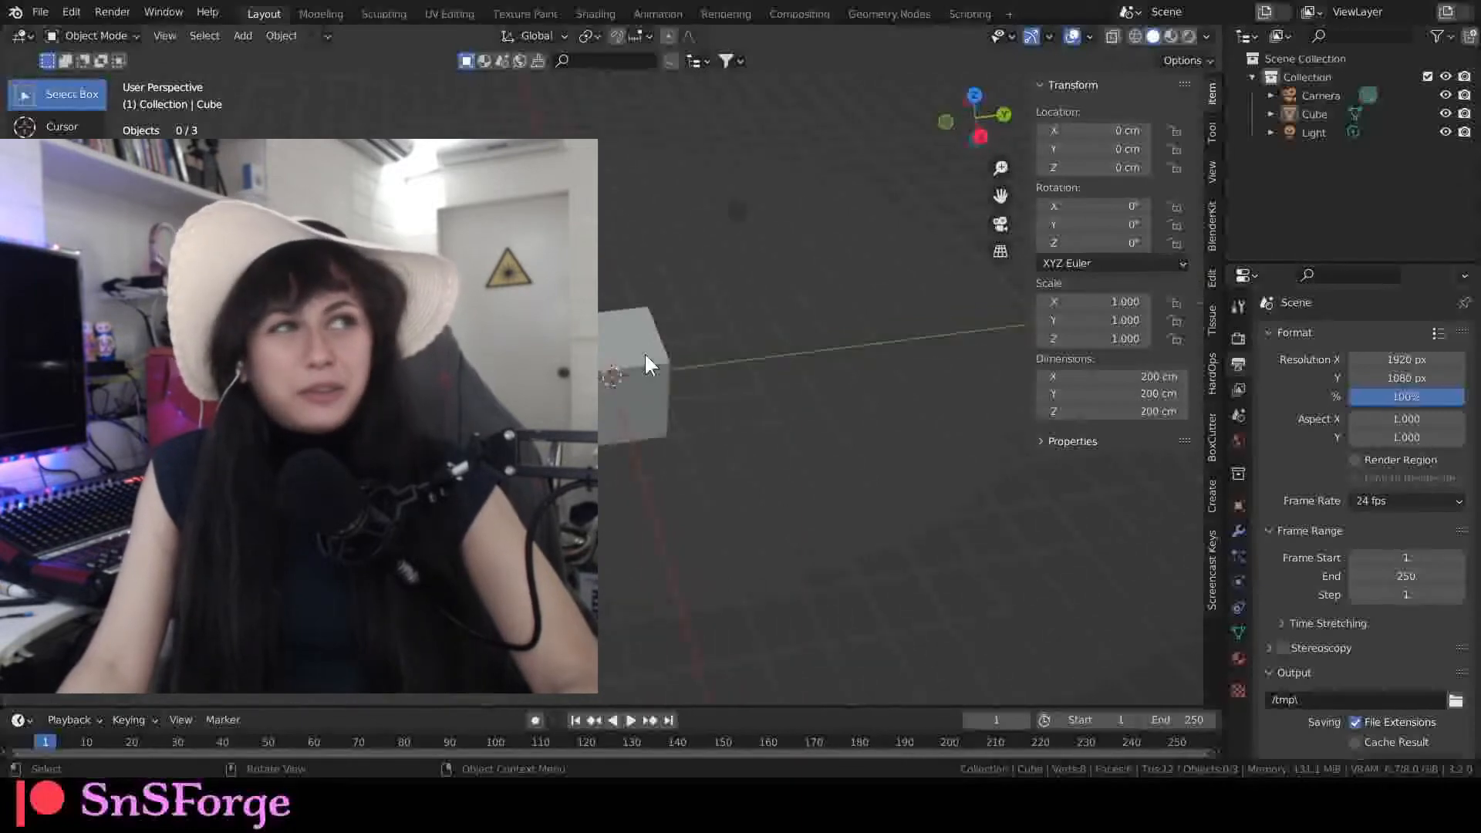
pyautogui.click(37, 13)
pyautogui.moveTo(86, 27)
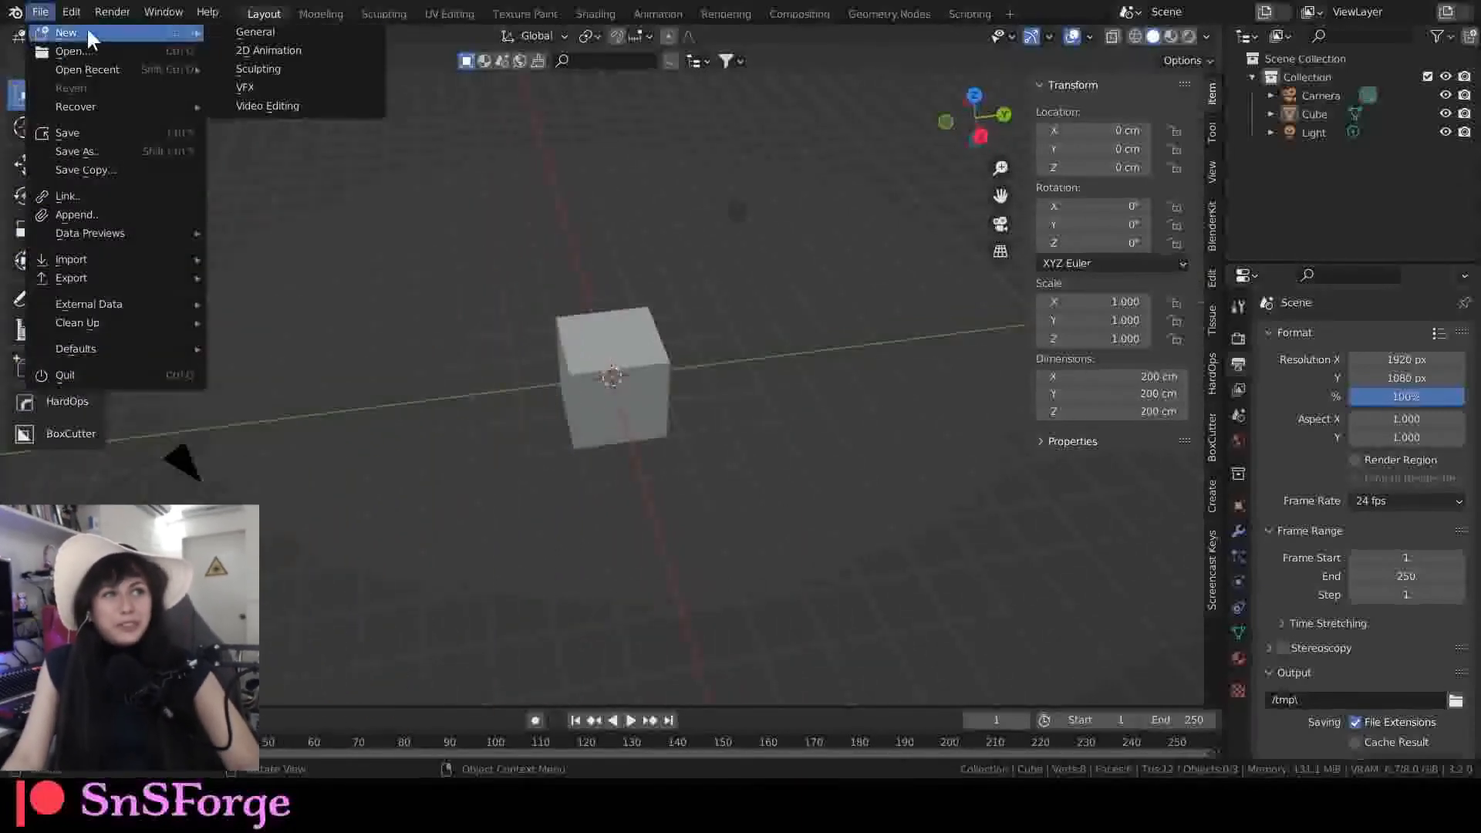
pyautogui.click(290, 28)
pyautogui.click(779, 422)
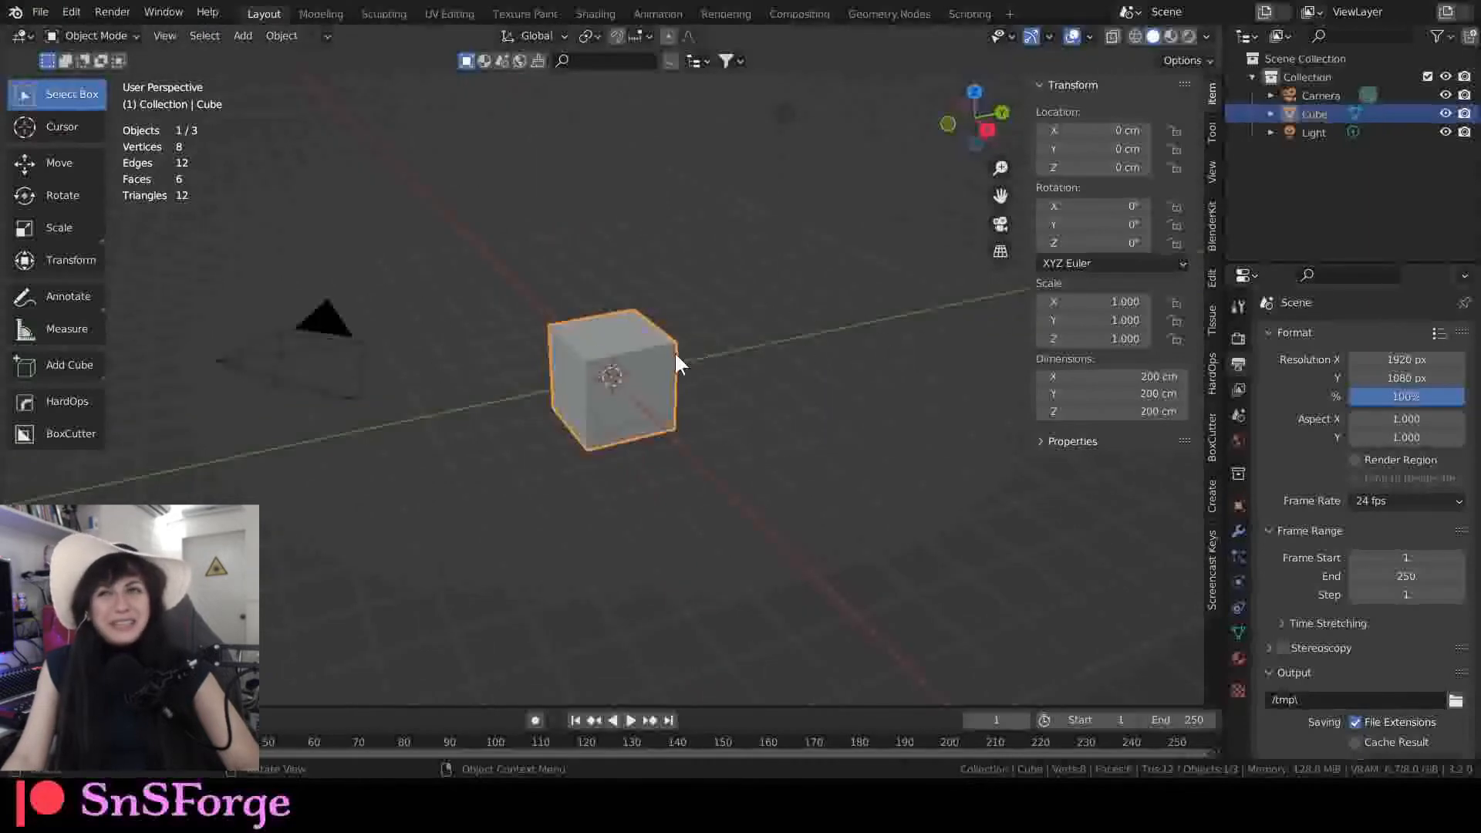
# Hide the default cube and add a Brilliant Diamond mesh at the origin.
pyautogui.click(1442, 115)
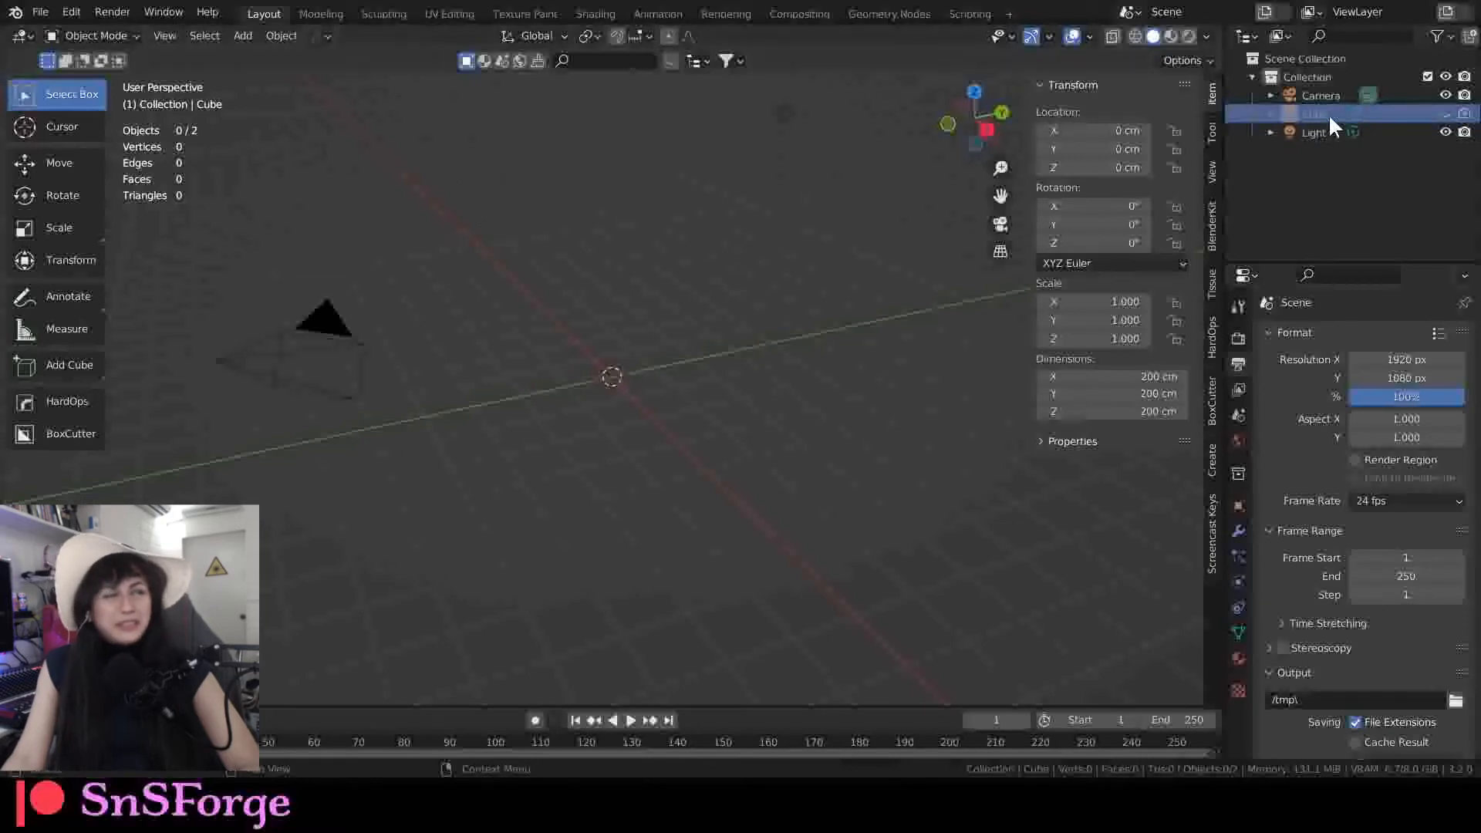
pyautogui.click(233, 39)
pyautogui.moveTo(345, 52)
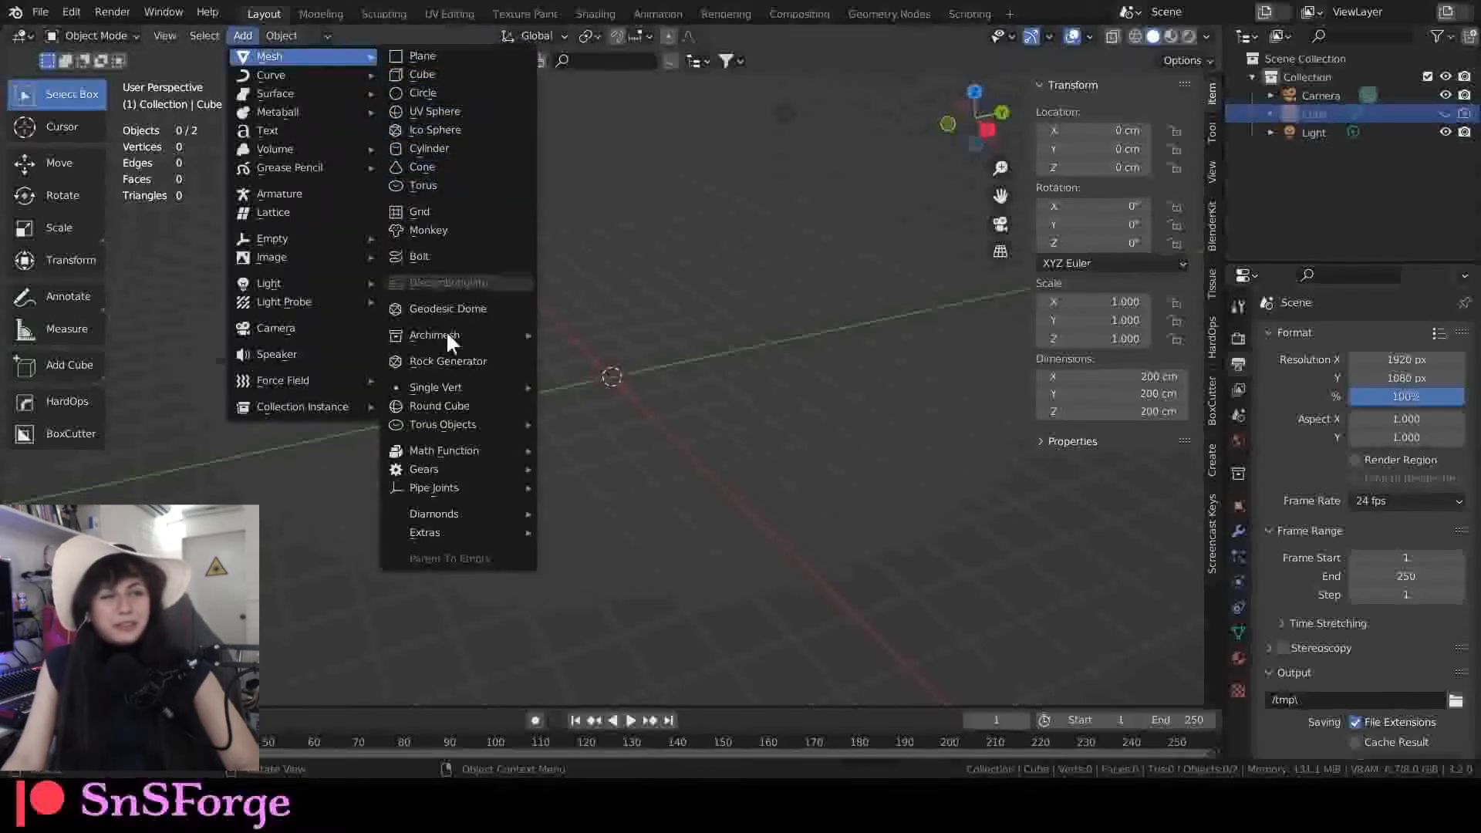
pyautogui.moveTo(447, 515)
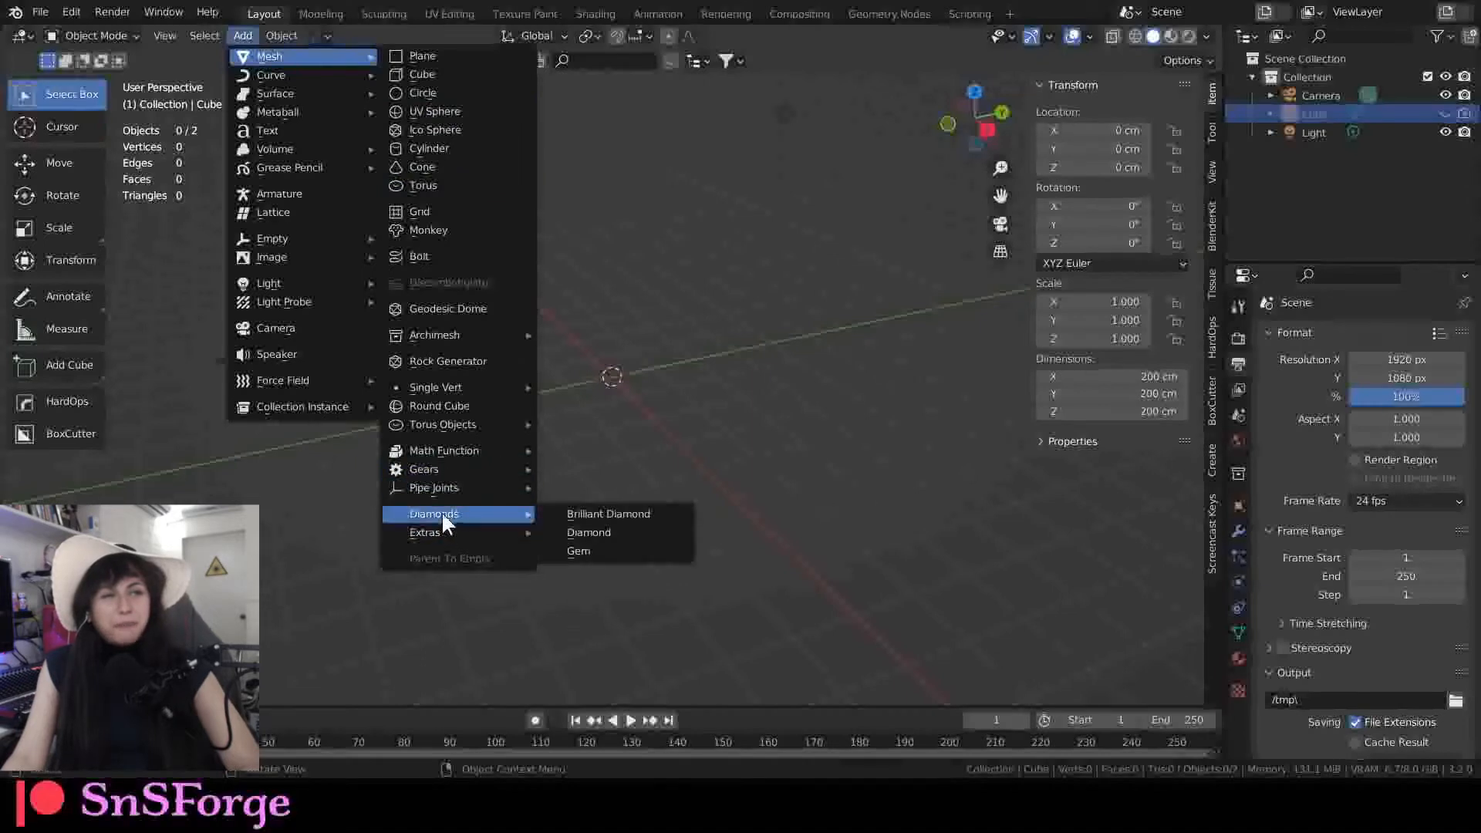
pyautogui.click(581, 515)
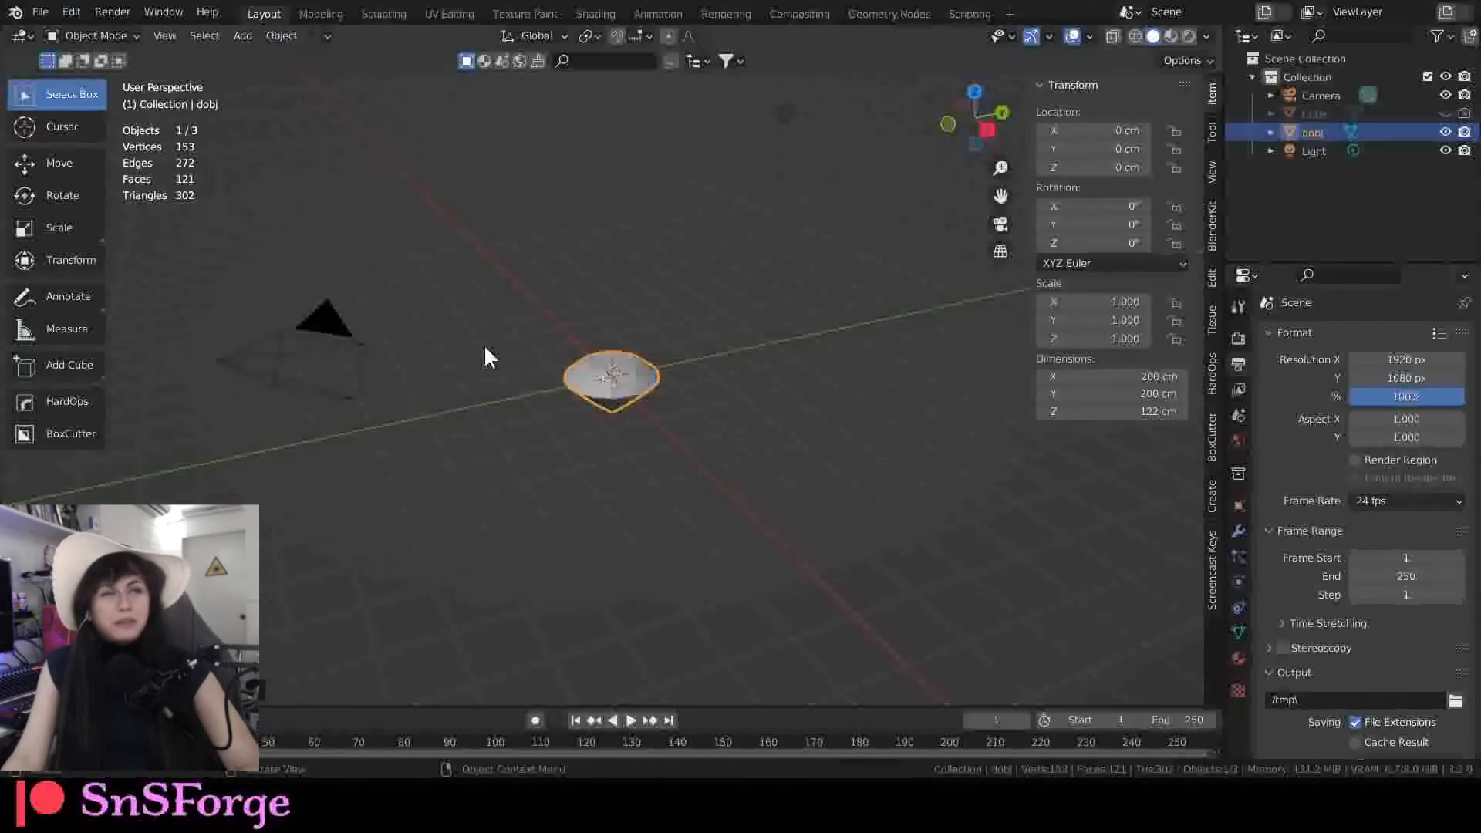
# Lower the diamond along Z to about -49.6 cm.
pyautogui.scroll(6, 622, 354)
pyautogui.moveTo(623, 360)
pyautogui.mouseDown(button='middle')
pyautogui.moveTo(619, 447)
pyautogui.moveTo(613, 338)
pyautogui.mouseUp(button='middle')
pyautogui.scroll(4, 613, 340)
pyautogui.moveTo(623, 409)
pyautogui.mouseDown(button='middle')
pyautogui.moveTo(592, 363)
pyautogui.moveTo(645, 281)
pyautogui.moveTo(589, 383)
pyautogui.moveTo(612, 430)
pyautogui.moveTo(611, 383)
pyautogui.mouseUp(button='middle')
pyautogui.scroll(-5, 598, 368)
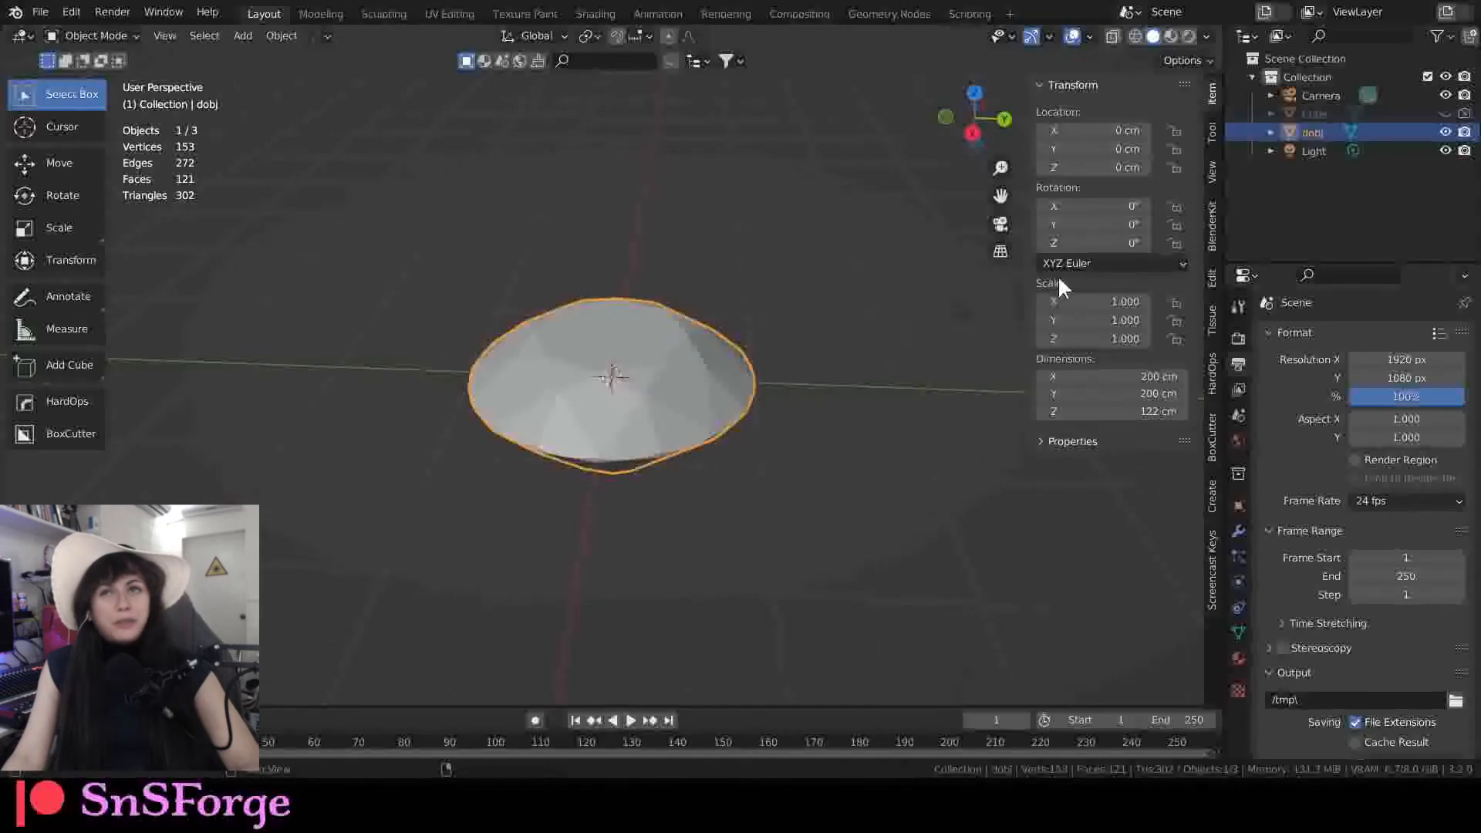
pyautogui.moveTo(1102, 172); pyautogui.dragTo(1058, 171)
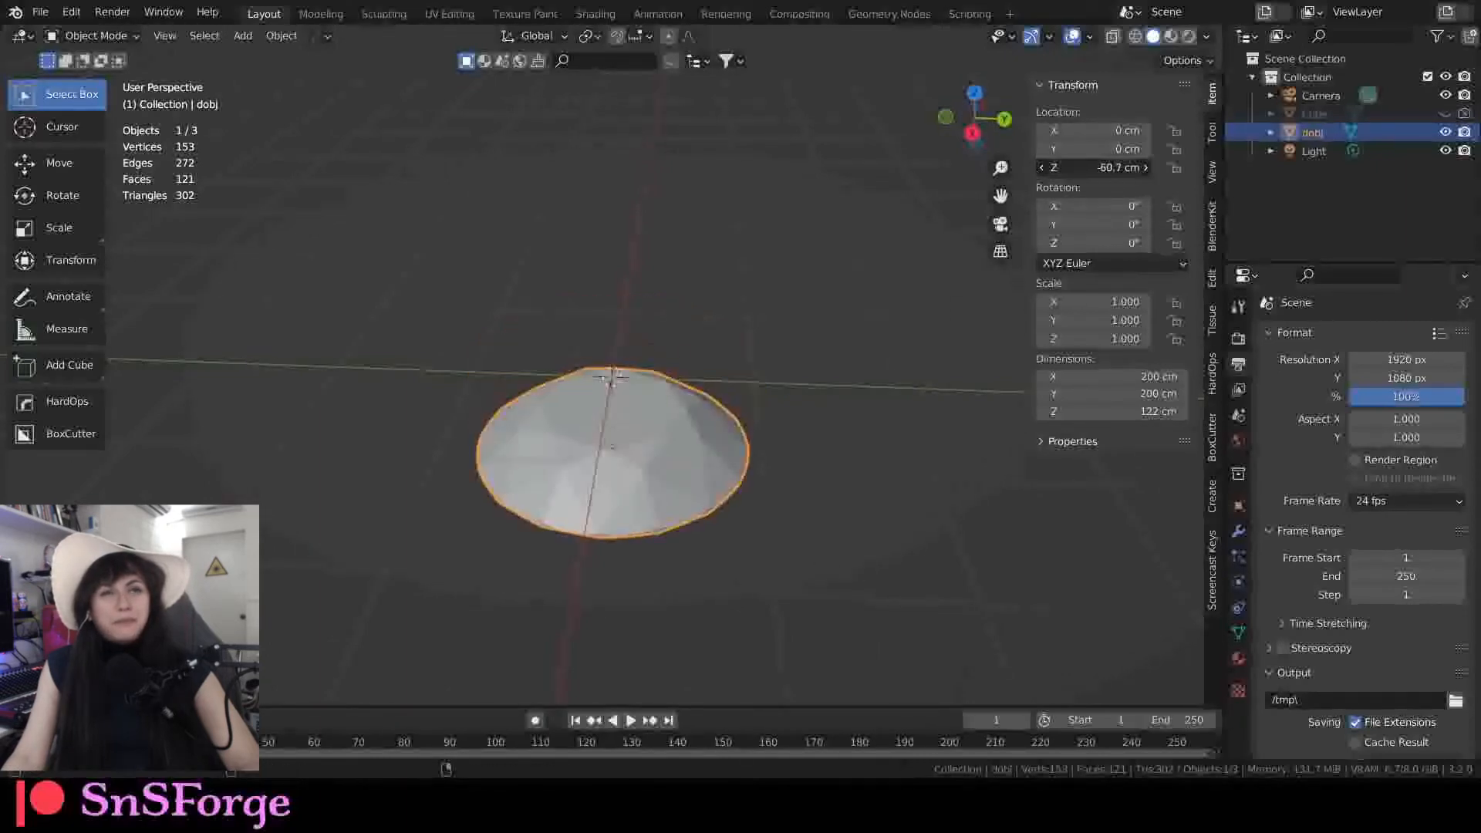
pyautogui.moveTo(626, 386); pyautogui.dragTo(640, 308, button='middle')
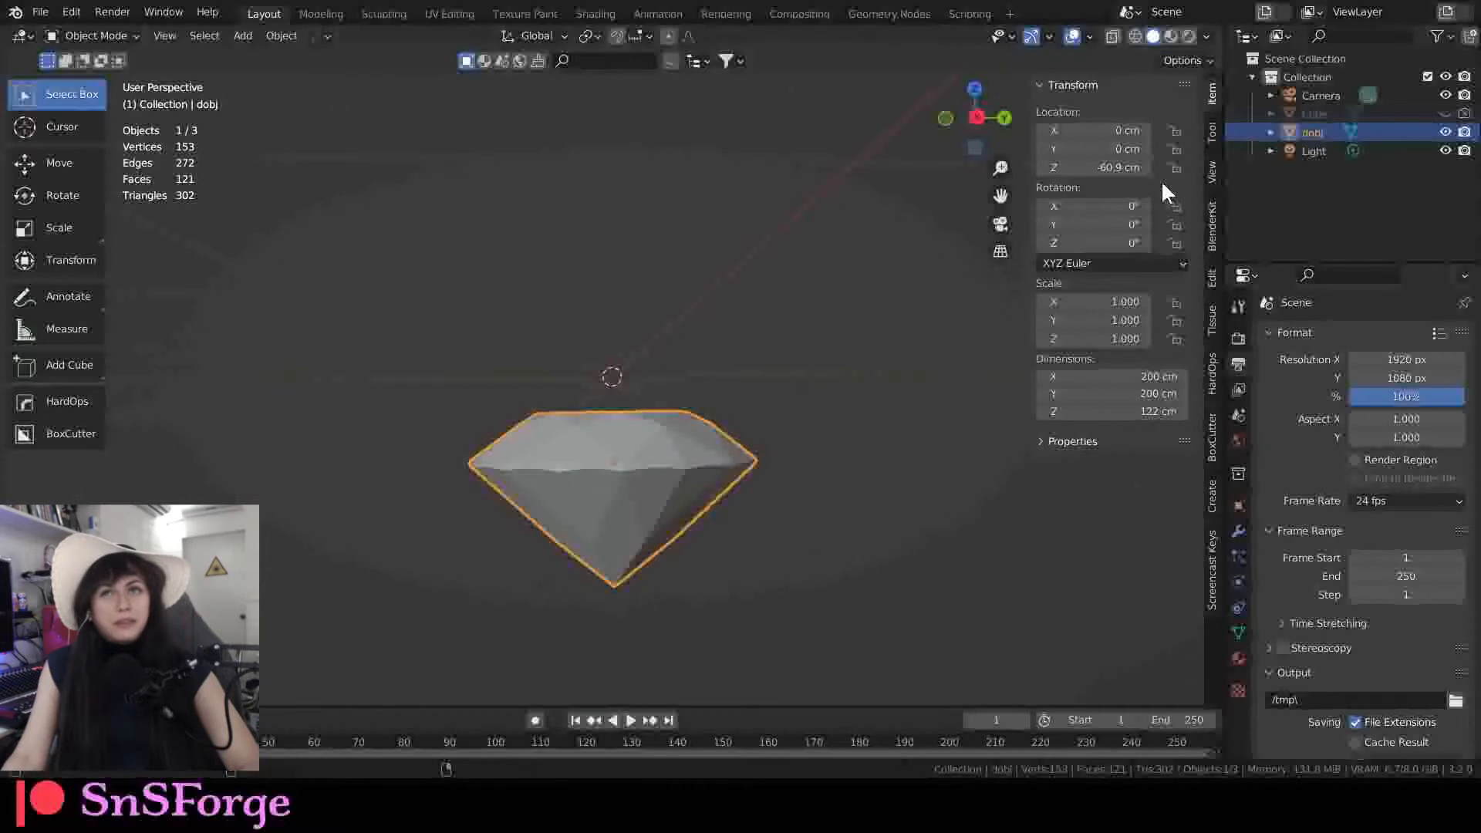
pyautogui.moveTo(1101, 170); pyautogui.dragTo(1112, 170)
pyautogui.moveTo(787, 267); pyautogui.dragTo(797, 383, button='middle')
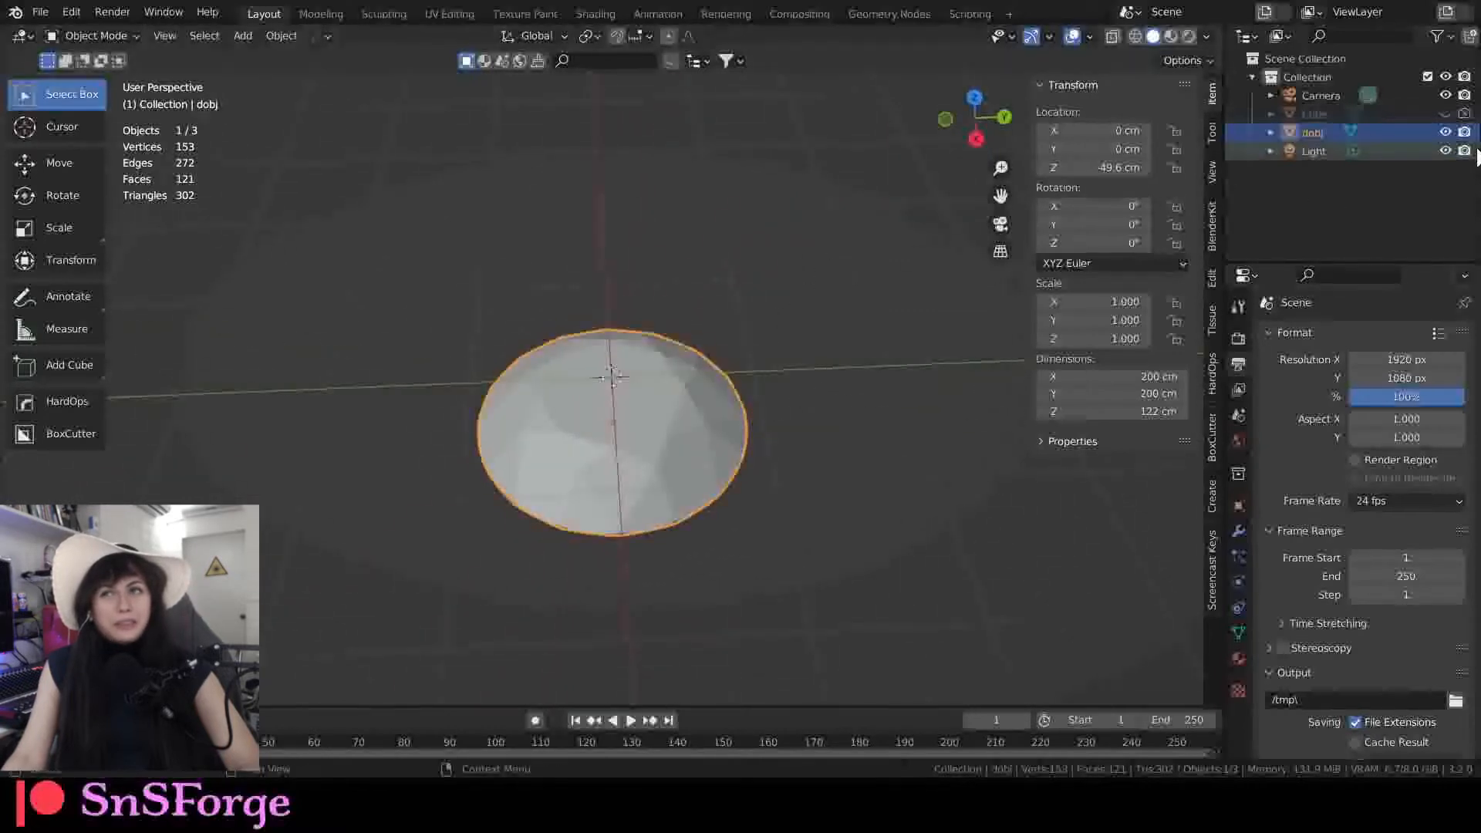
# Hide the diamond and add a plane mesh at the origin.
pyautogui.click(1443, 131)
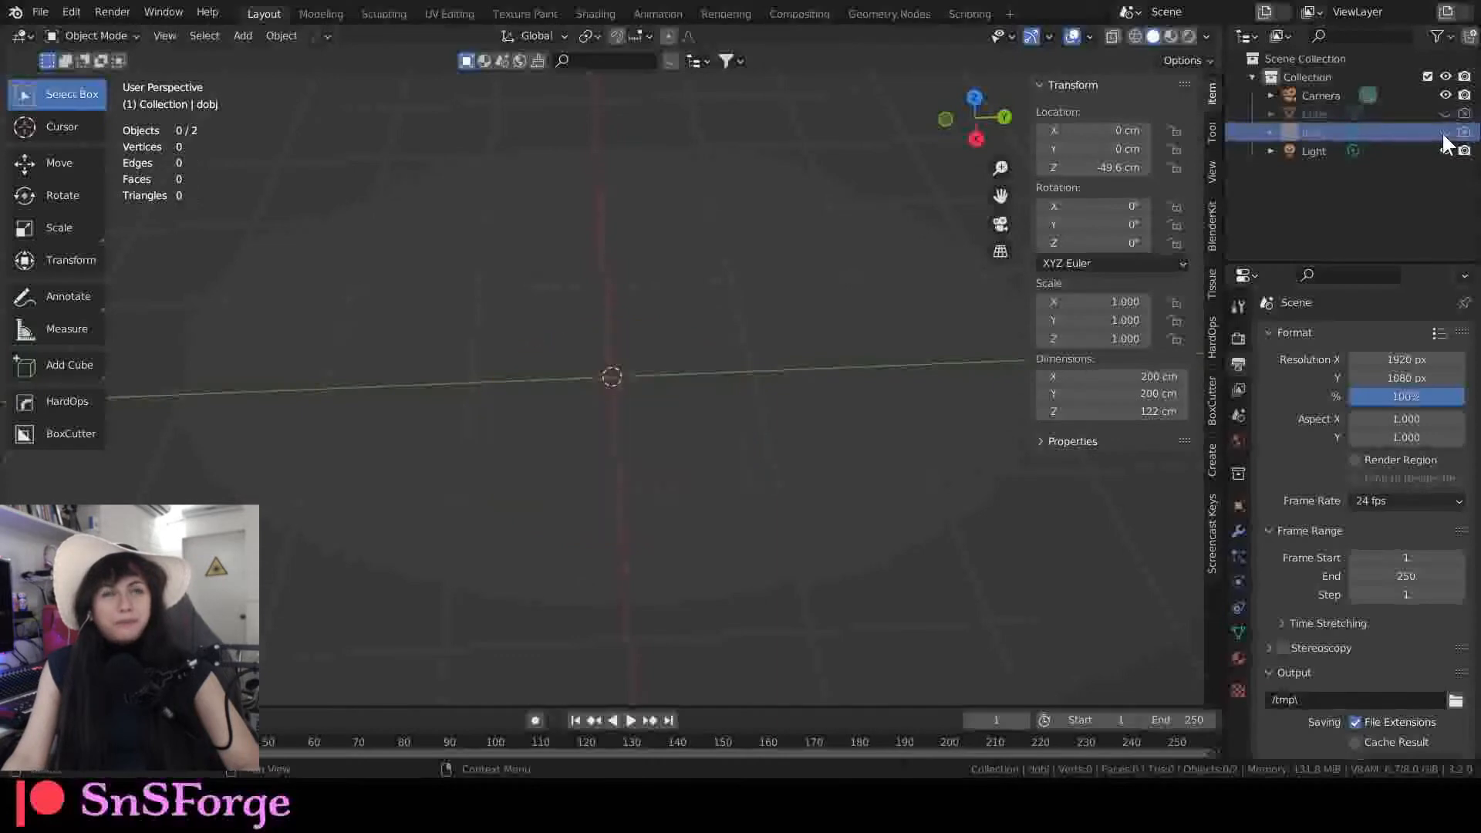
pyautogui.click(243, 35)
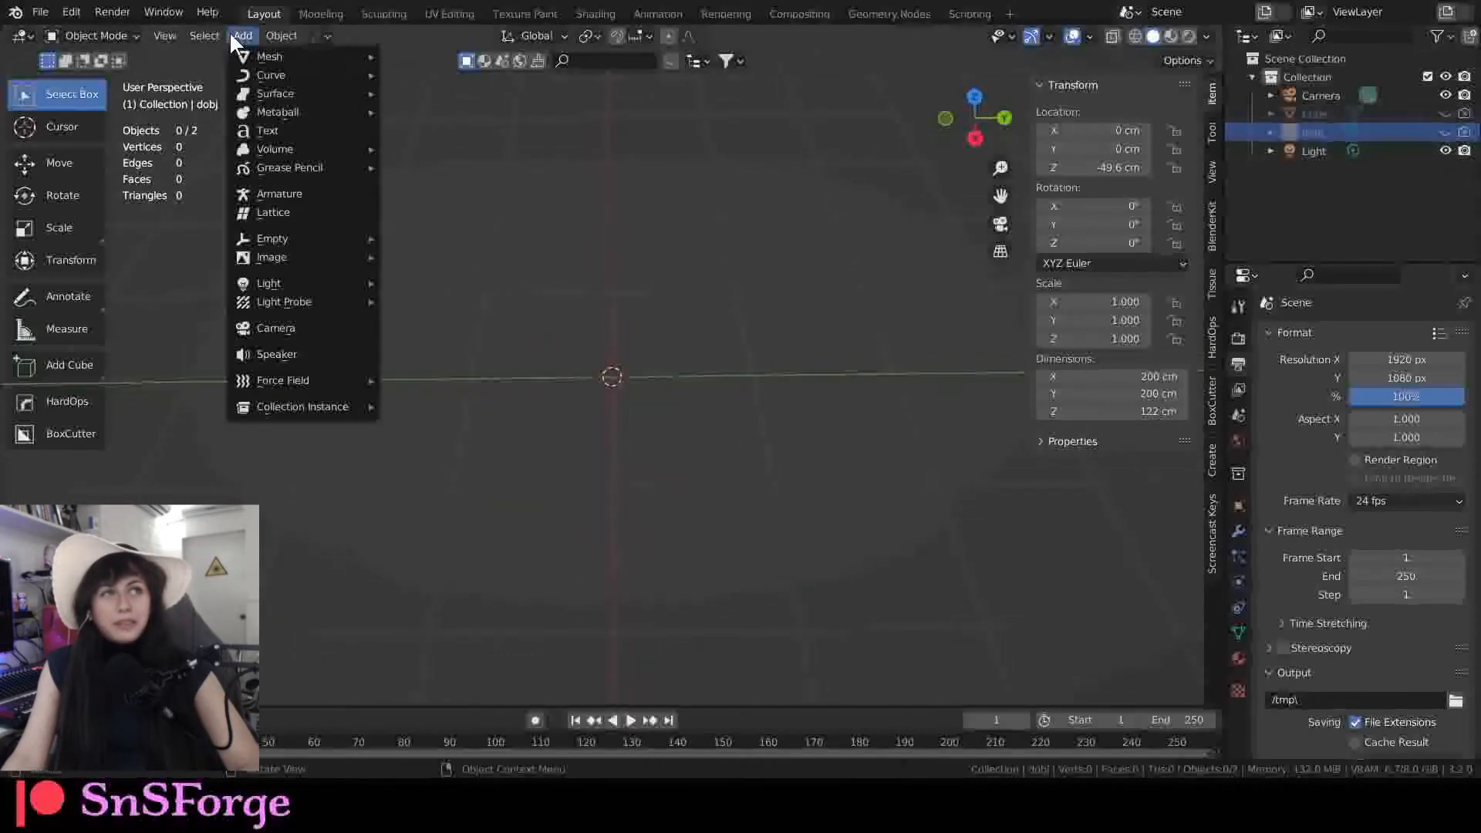
pyautogui.moveTo(259, 49)
pyautogui.click(429, 51)
pyautogui.scroll(4, 619, 383)
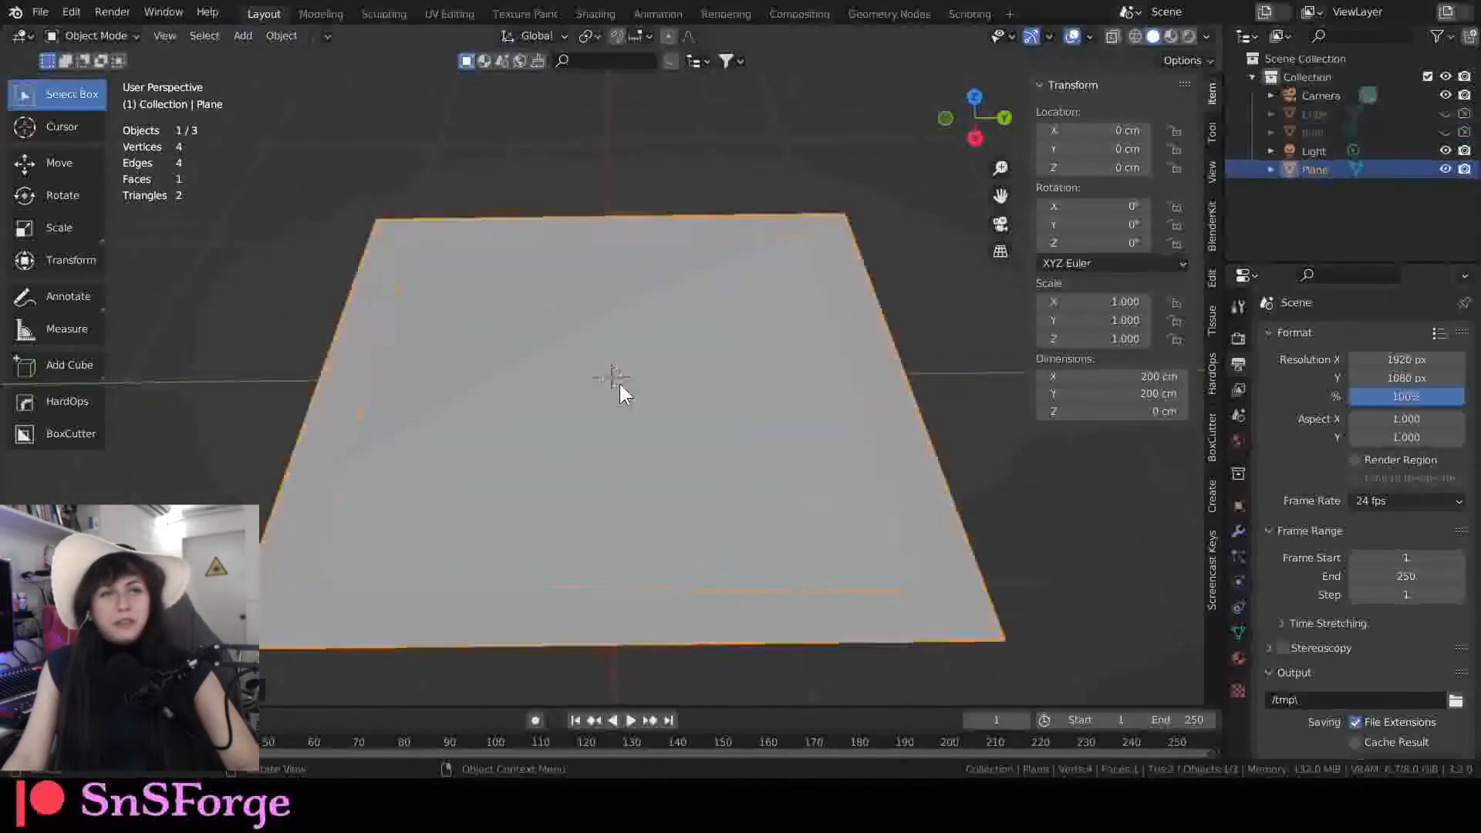
# Add a particle system of the Emitter type to the plane.
pyautogui.moveTo(618, 382); pyautogui.dragTo(474, 377, button='middle')
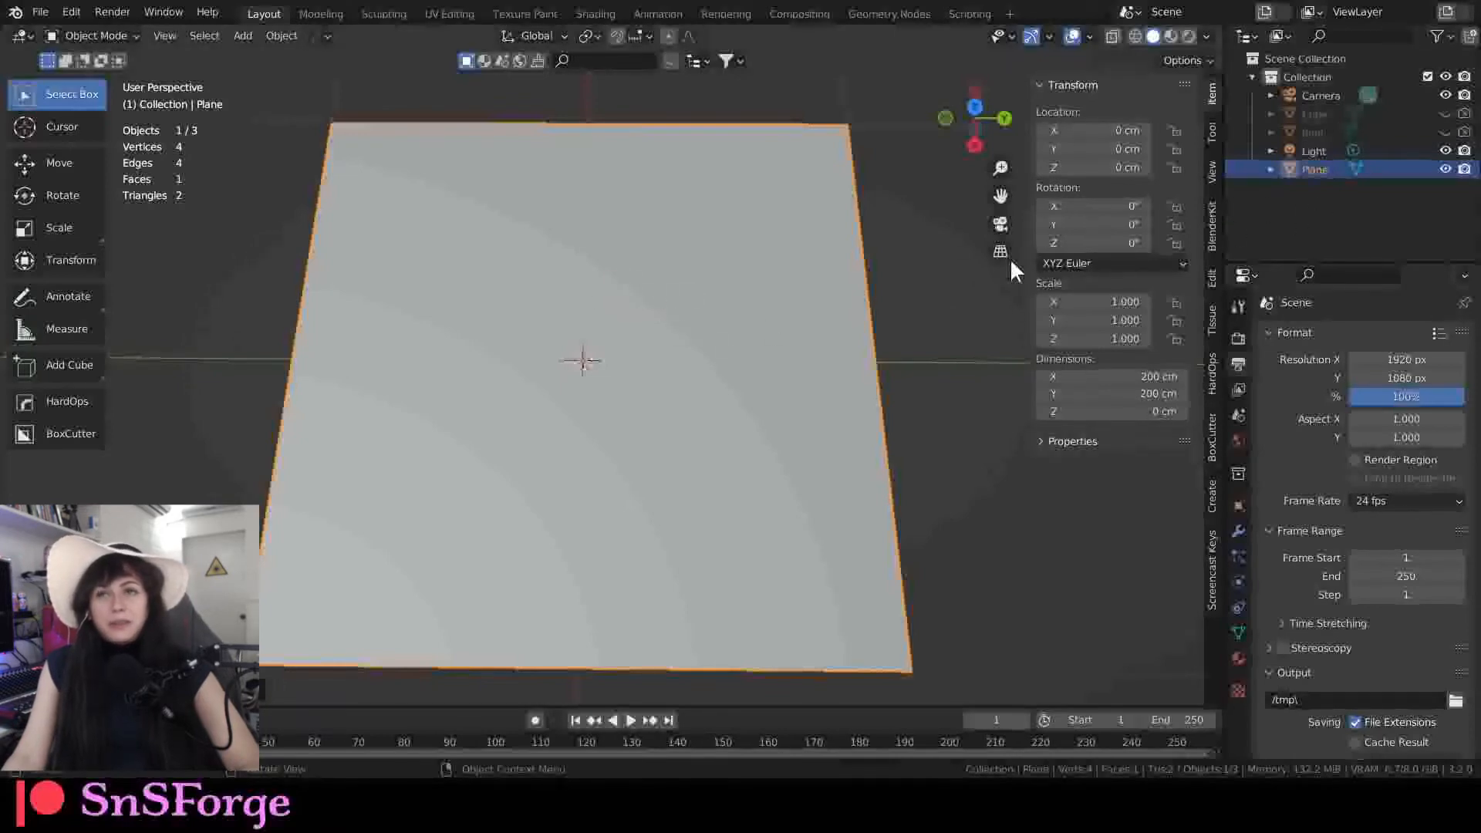
pyautogui.scroll(-1, 614, 365)
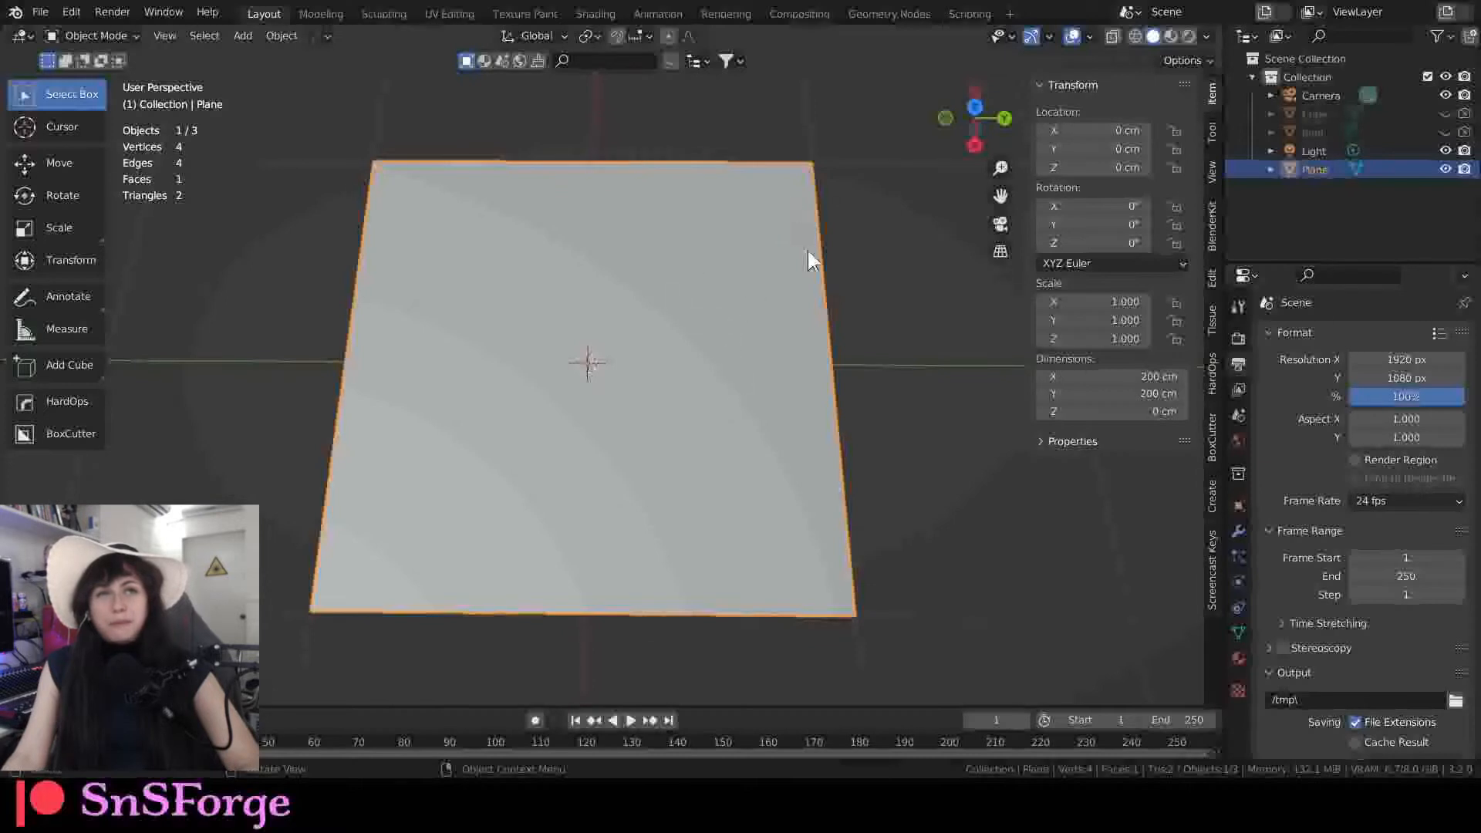
pyautogui.moveTo(807, 250); pyautogui.dragTo(748, 278, button='middle')
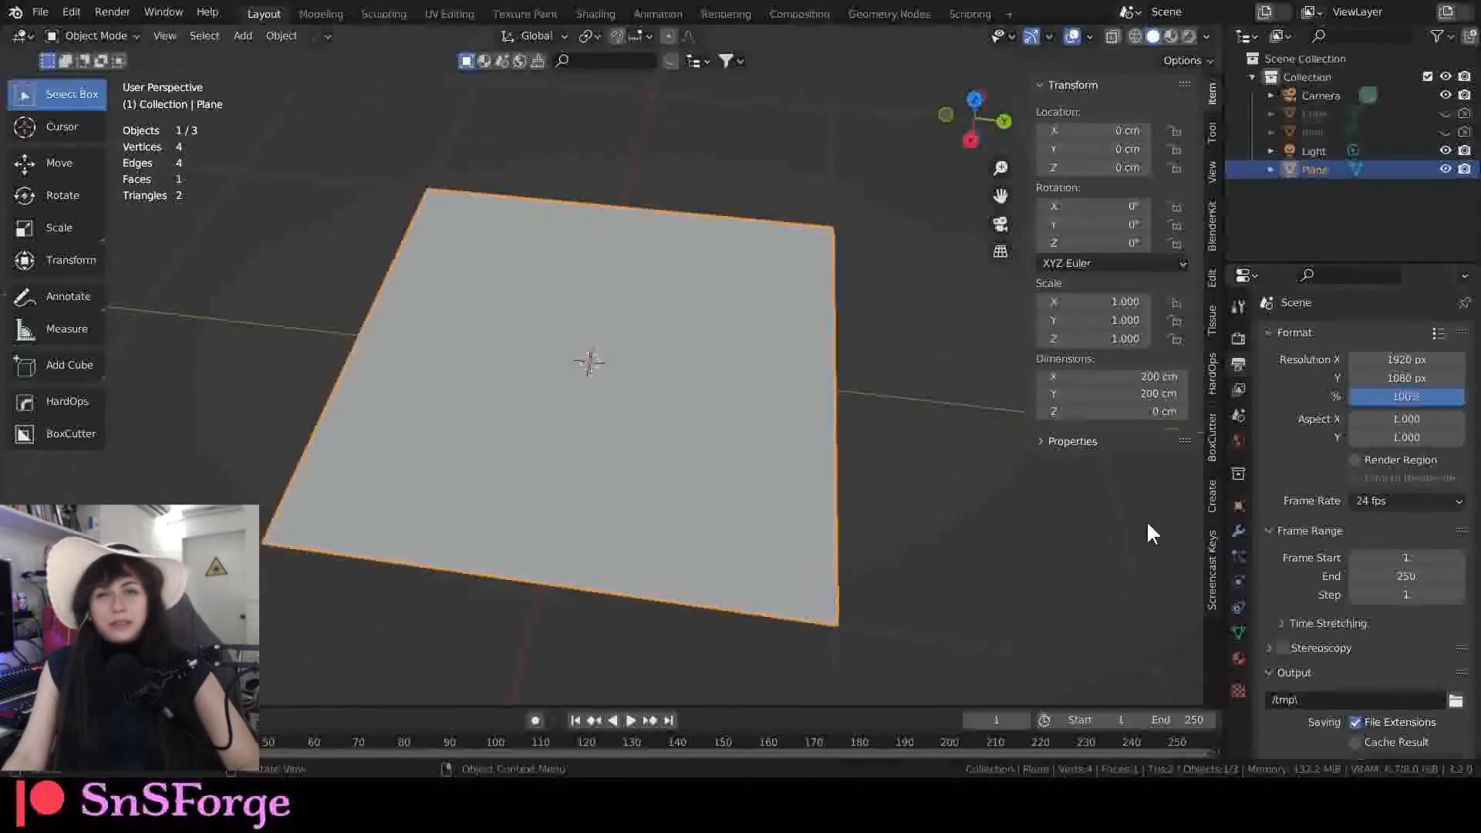
pyautogui.moveTo(828, 400); pyautogui.dragTo(853, 409, button='middle')
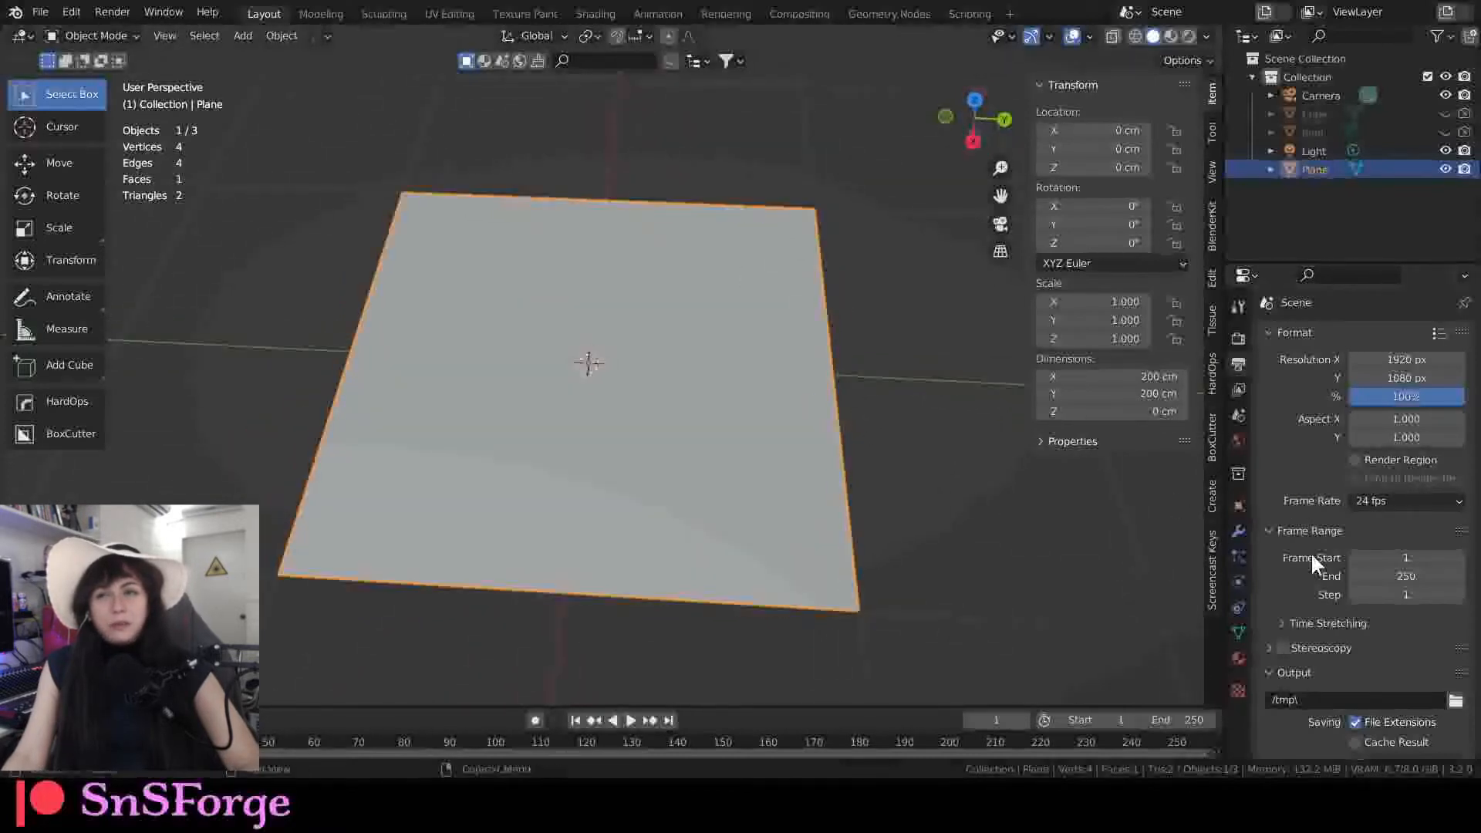
pyautogui.click(1239, 555)
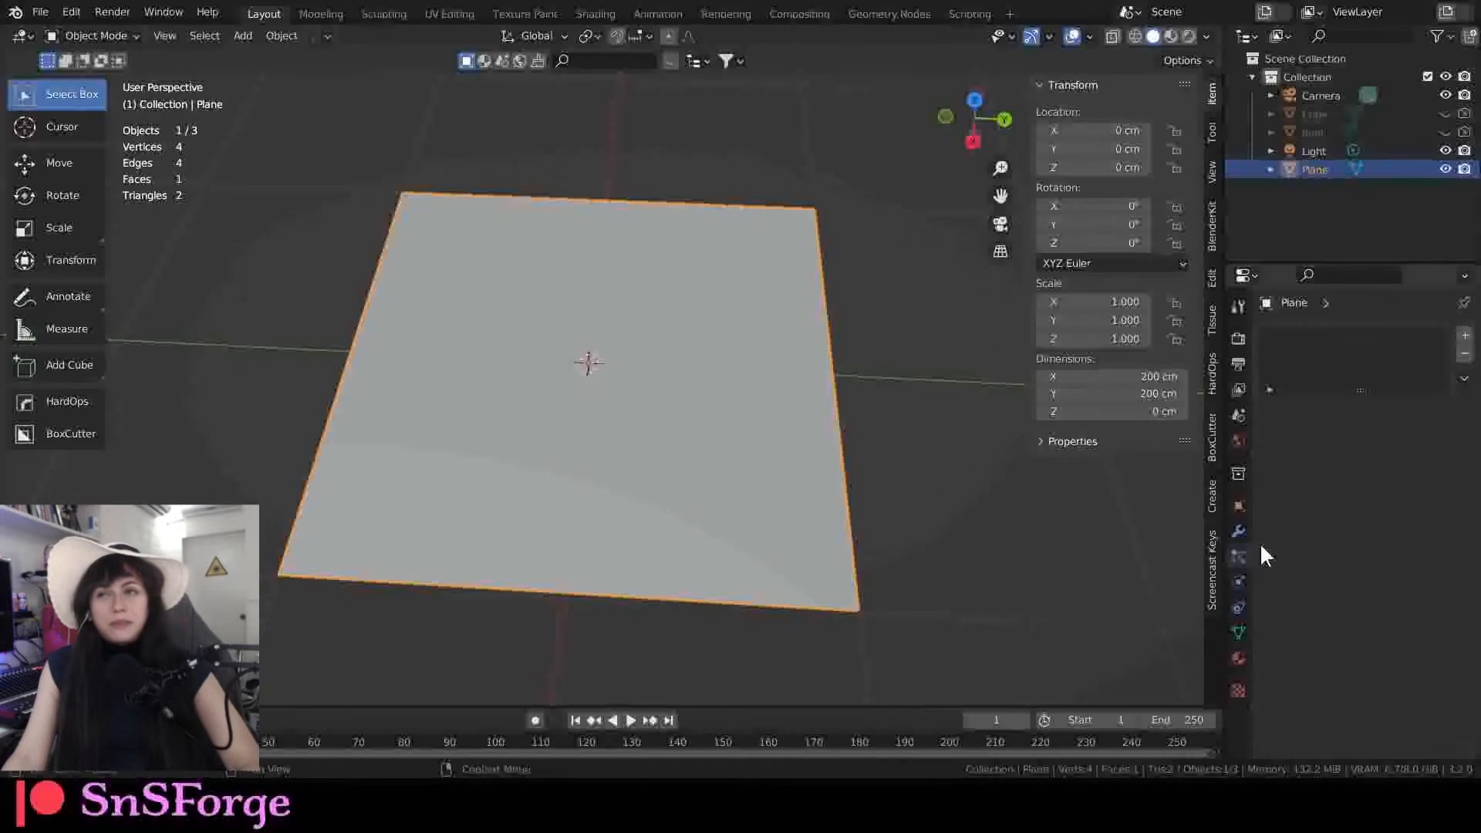
pyautogui.click(1465, 337)
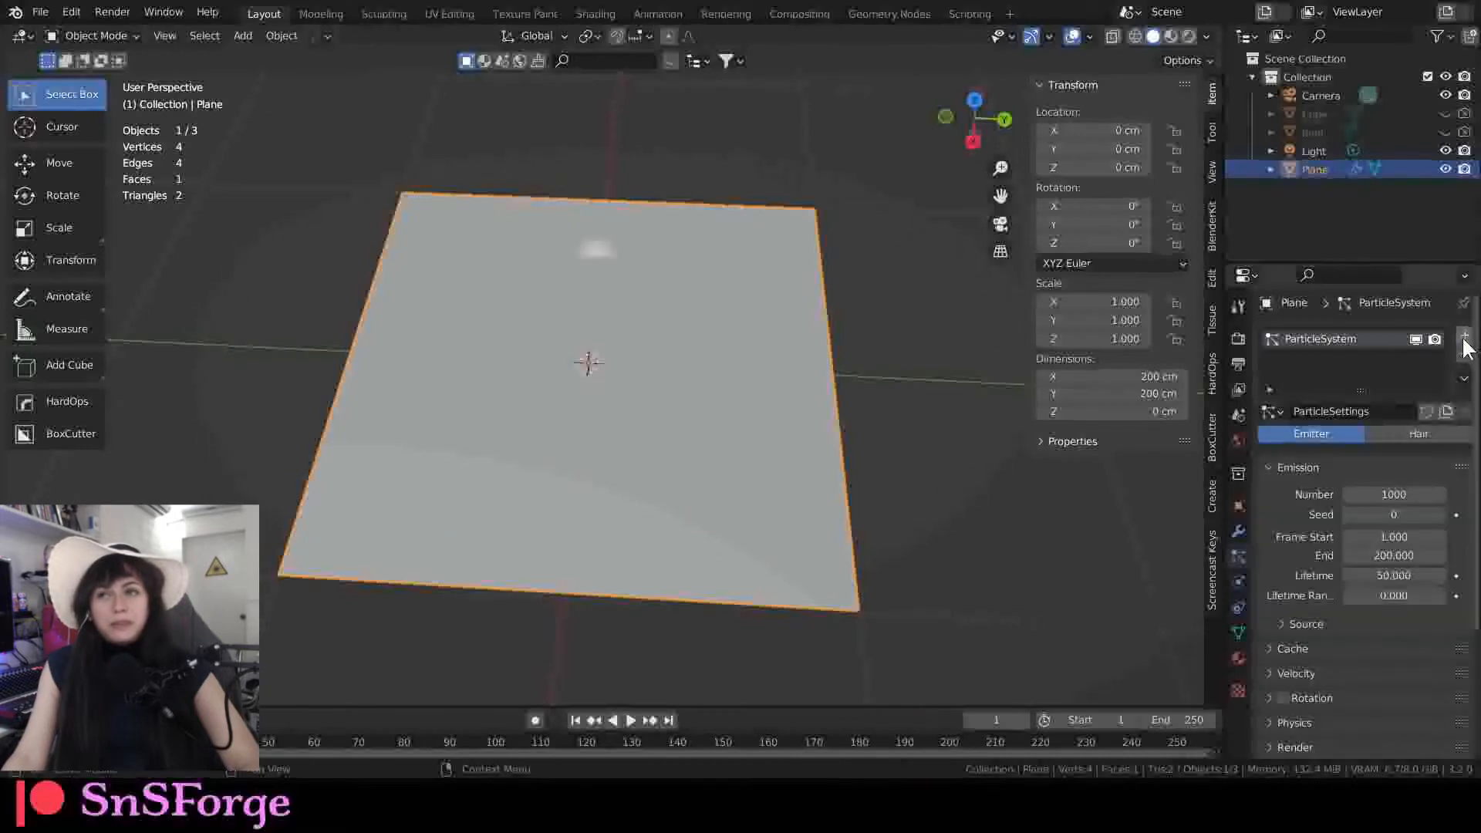
# Set the particle emission to end at frame 1 and the scene's end frame to 50.
pyautogui.click(1395, 558)
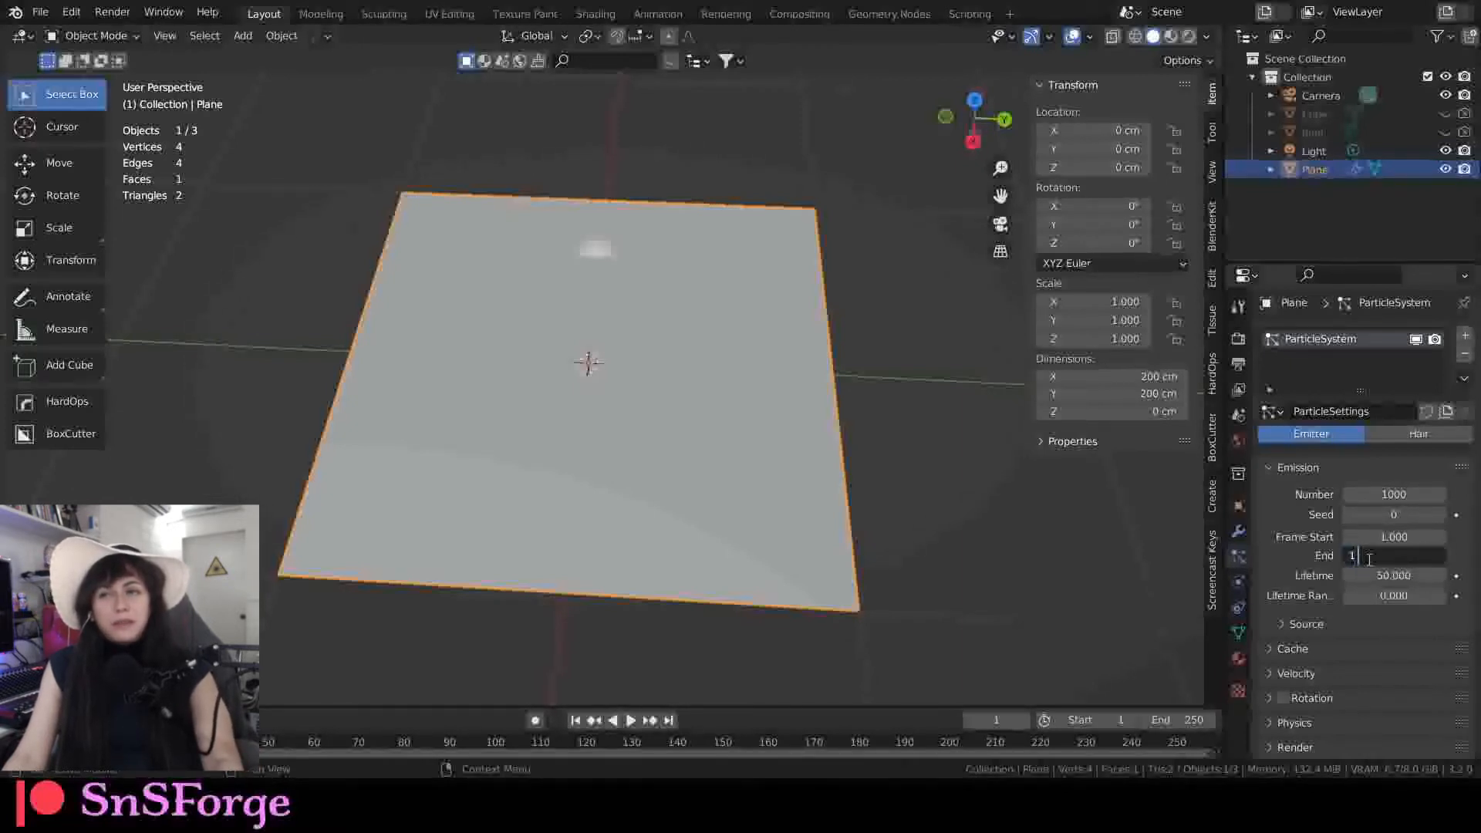
pyautogui.write('1')
pyautogui.press('Return')
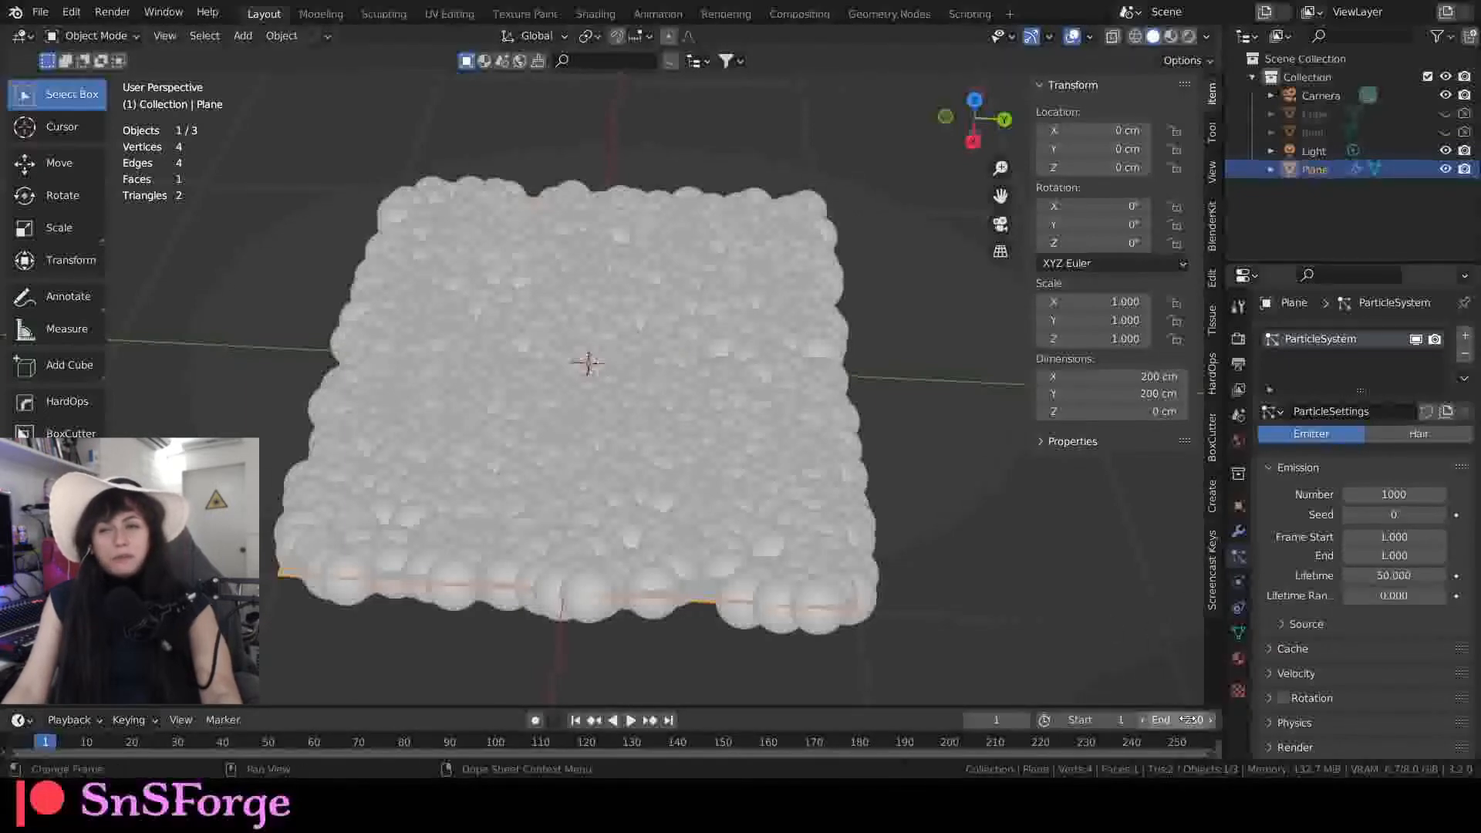
pyautogui.press('Return')
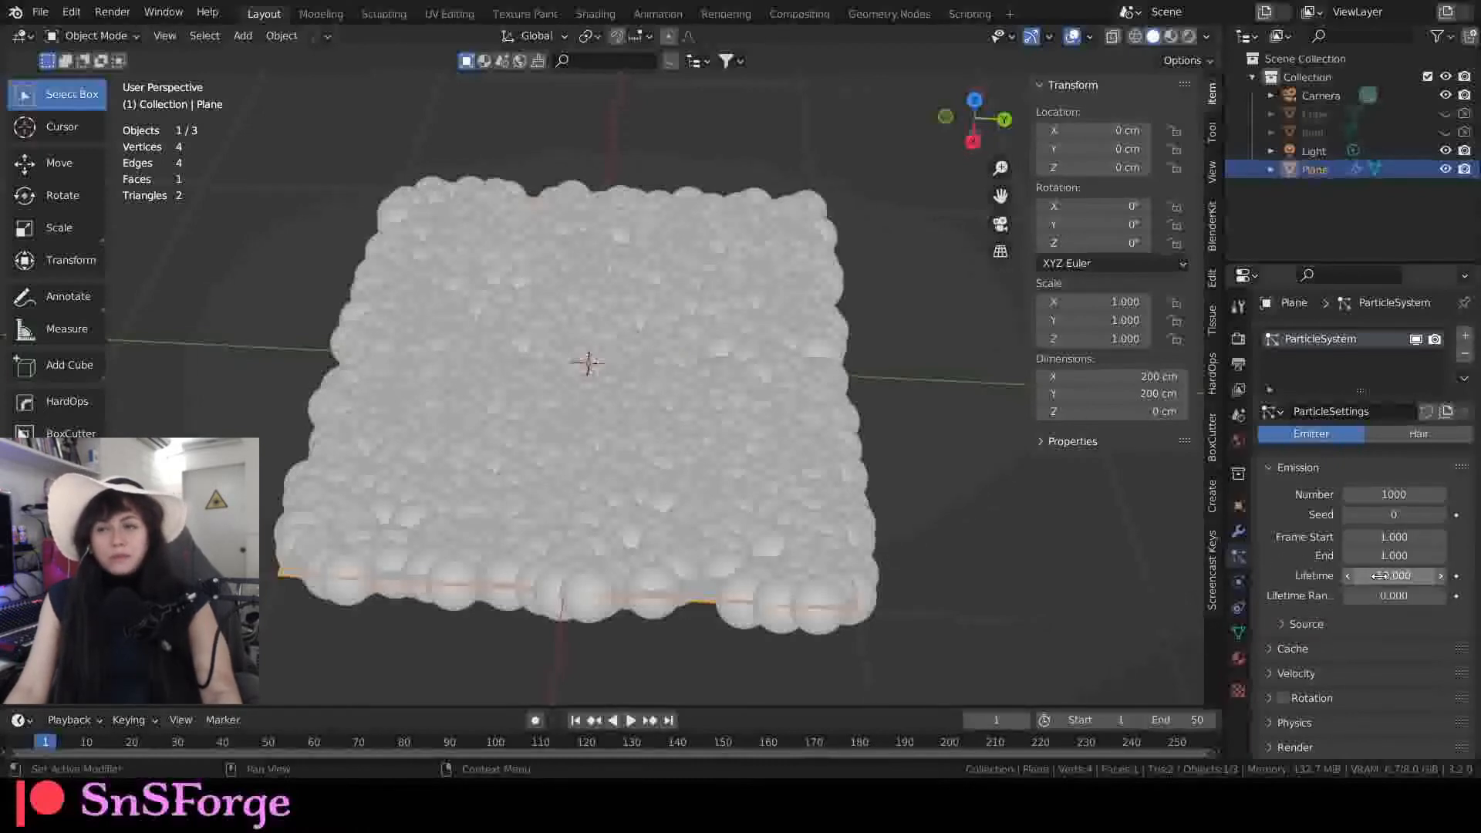
# Set the plane's particles to render as Object, using the diamond dobj as the instance object.
pyautogui.scroll(-3, 1381, 586)
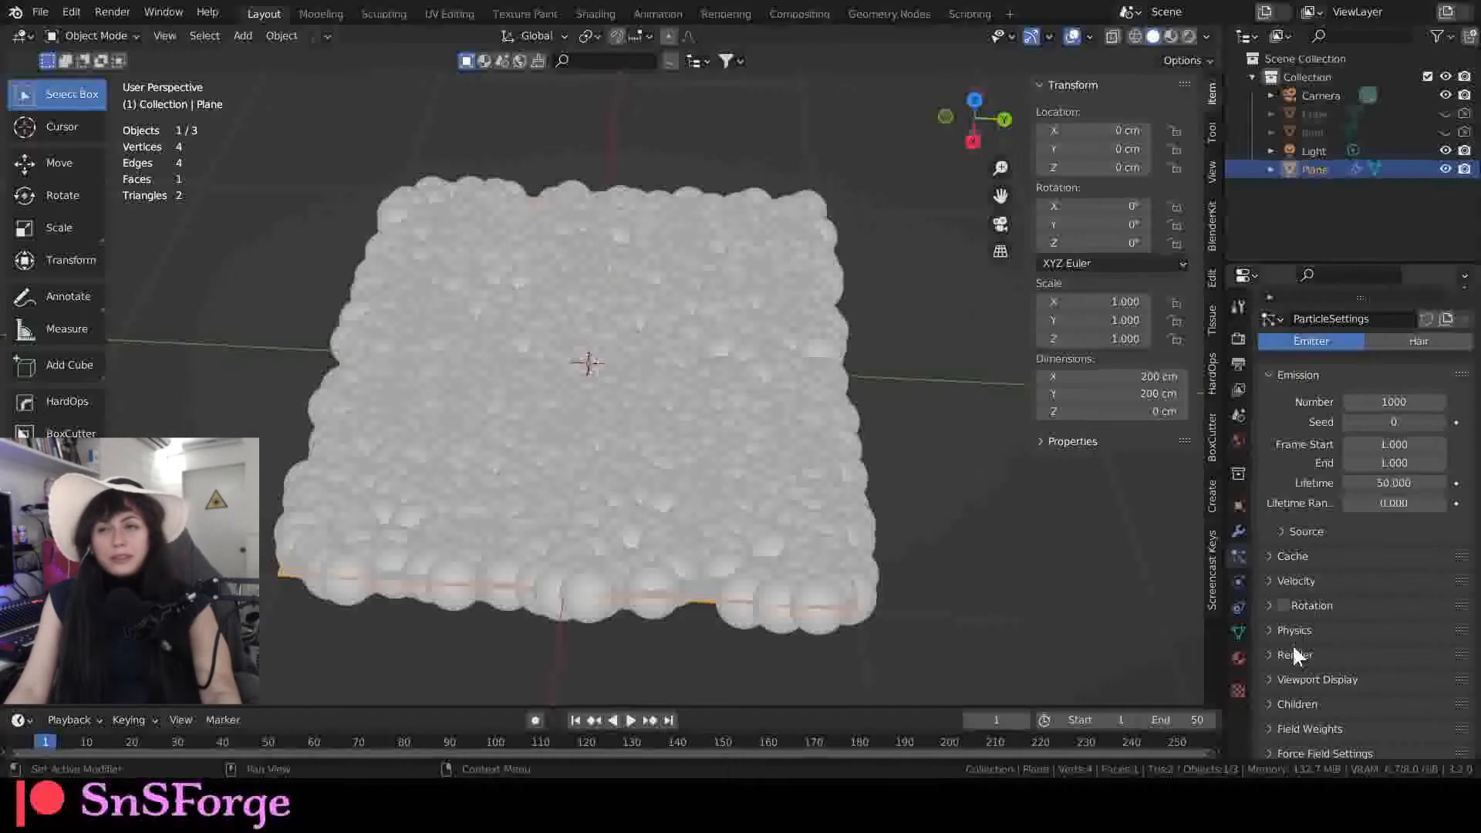
pyautogui.click(1268, 655)
pyautogui.scroll(-8, 1378, 628)
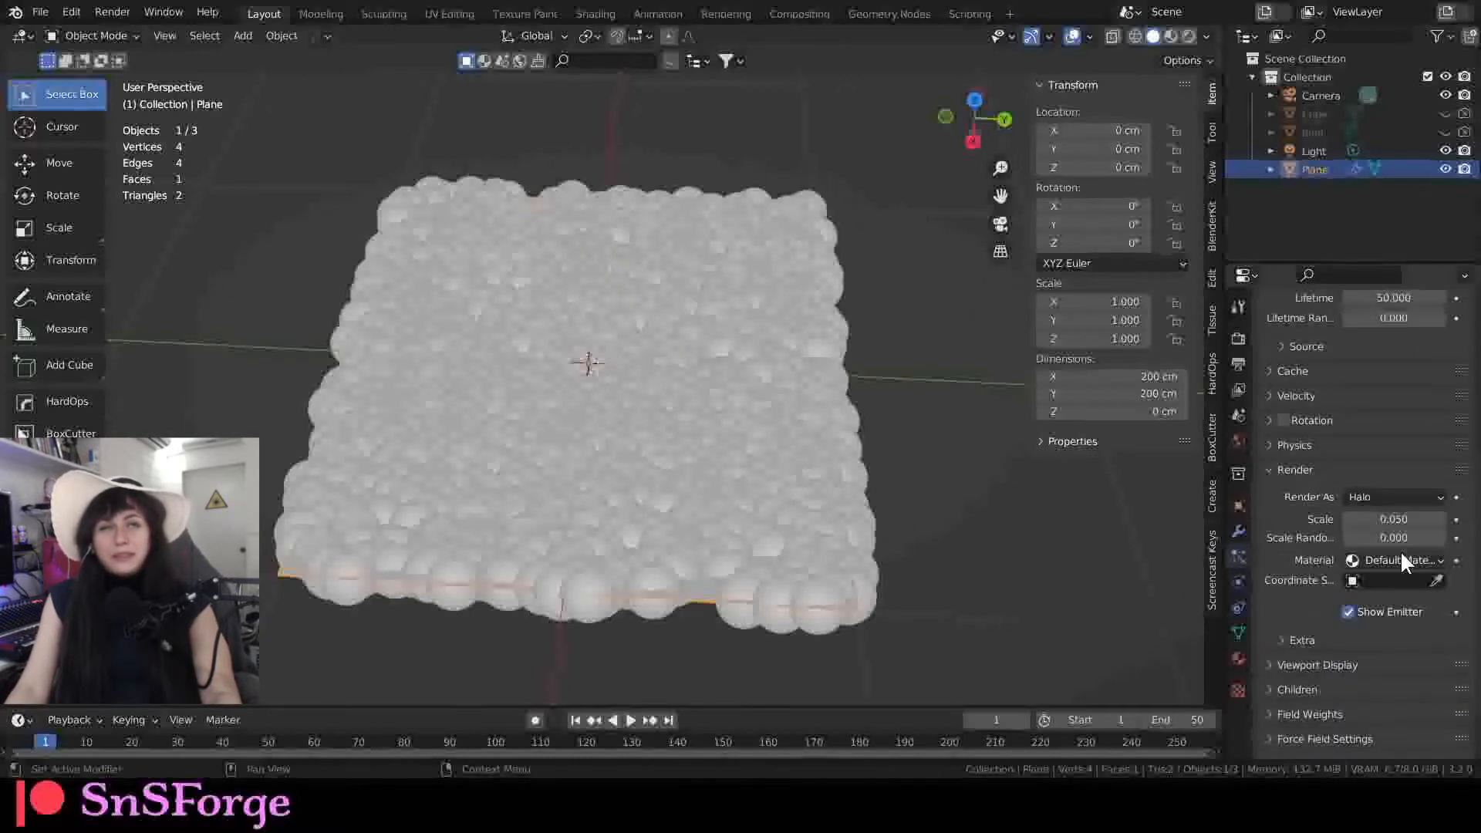
pyautogui.scroll(2, 1399, 546)
pyautogui.scroll(7, 725, 456)
pyautogui.moveTo(716, 454); pyautogui.dragTo(677, 391, button='middle')
pyautogui.scroll(-7, 629, 360)
pyautogui.scroll(5, 711, 395)
pyautogui.scroll(-5, 715, 404)
pyautogui.scroll(4, 661, 441)
pyautogui.scroll(-4, 689, 463)
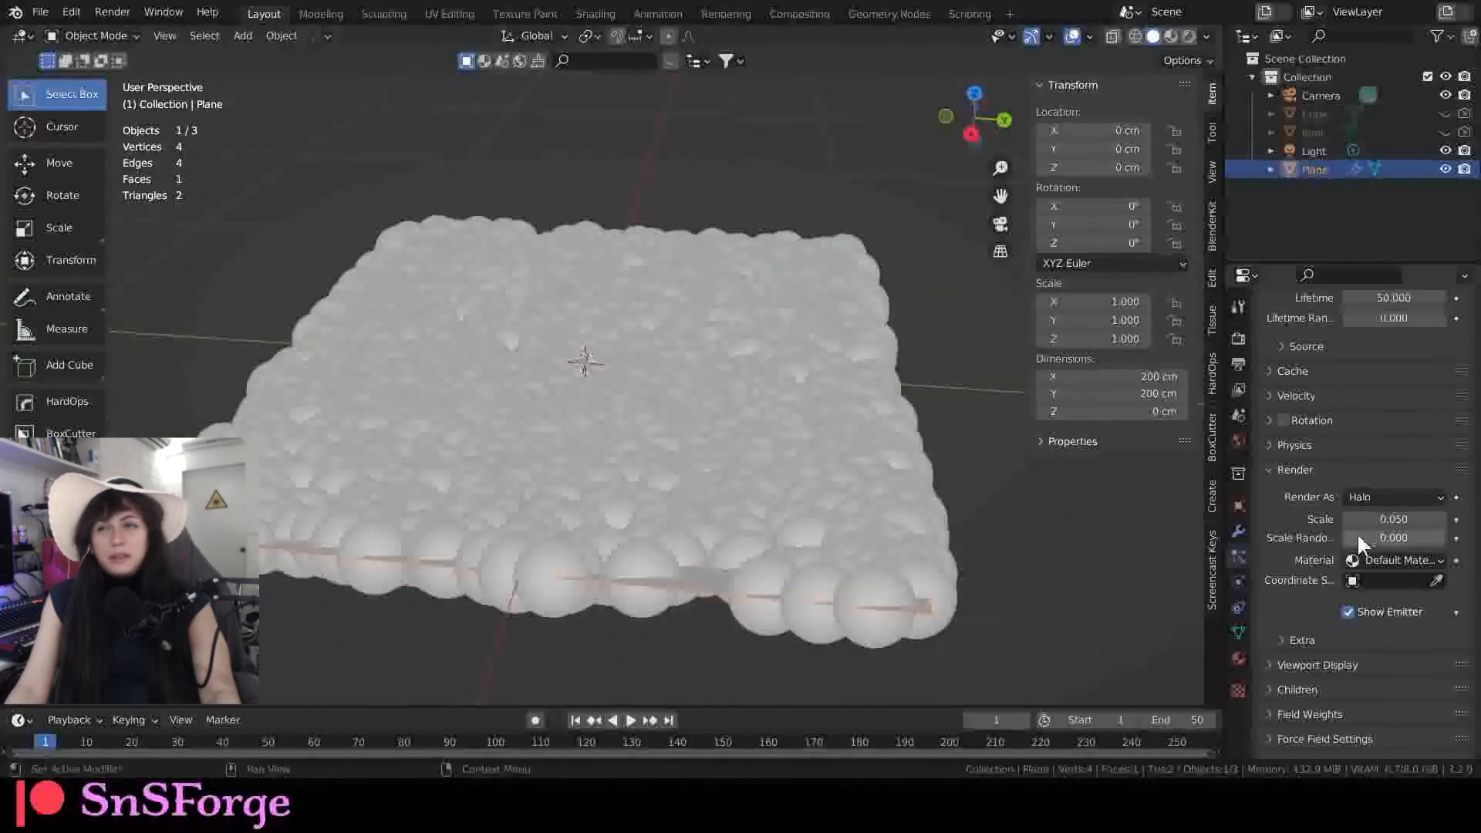
pyautogui.click(1366, 497)
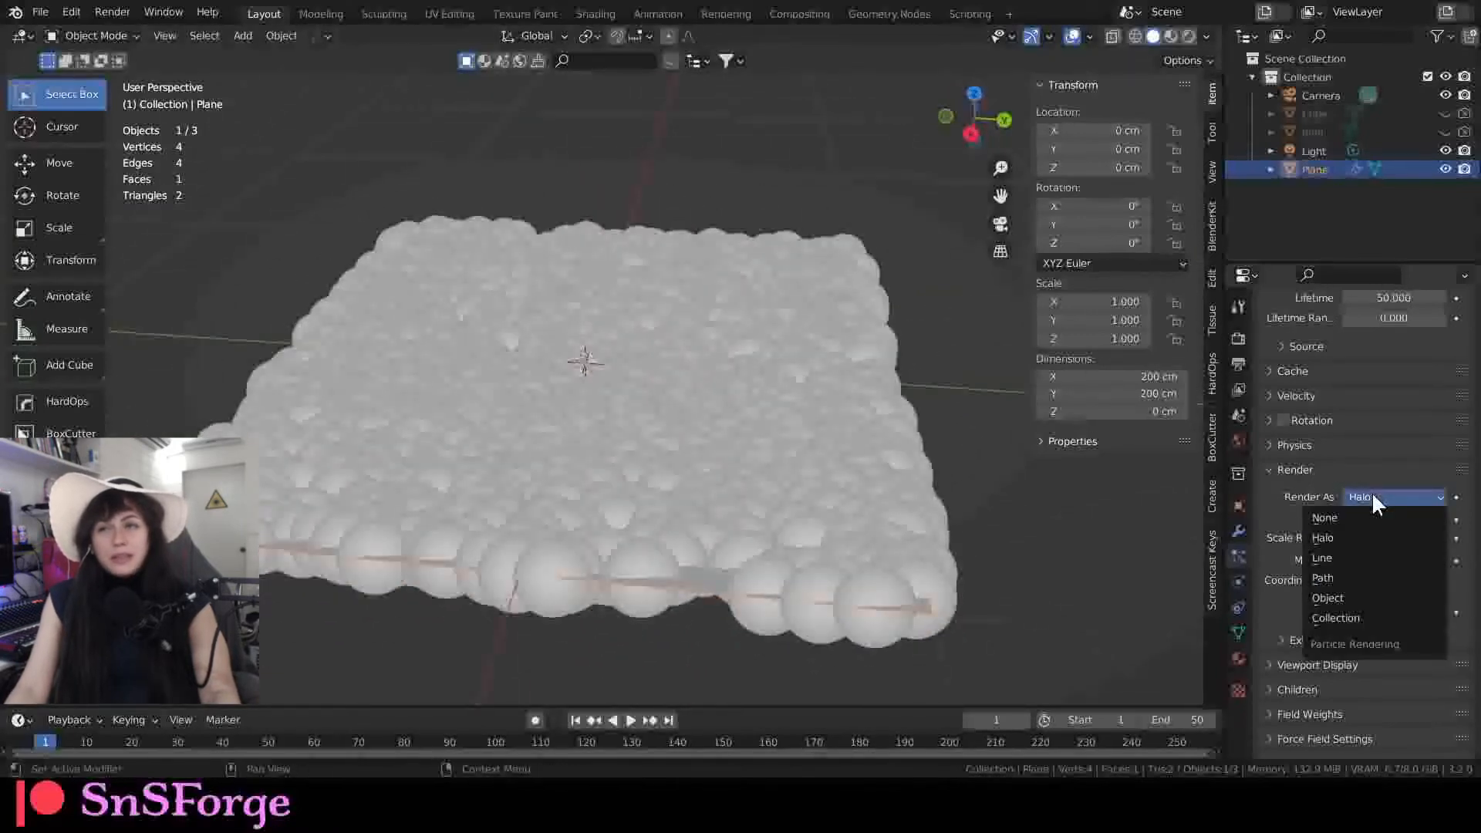
pyautogui.click(1323, 599)
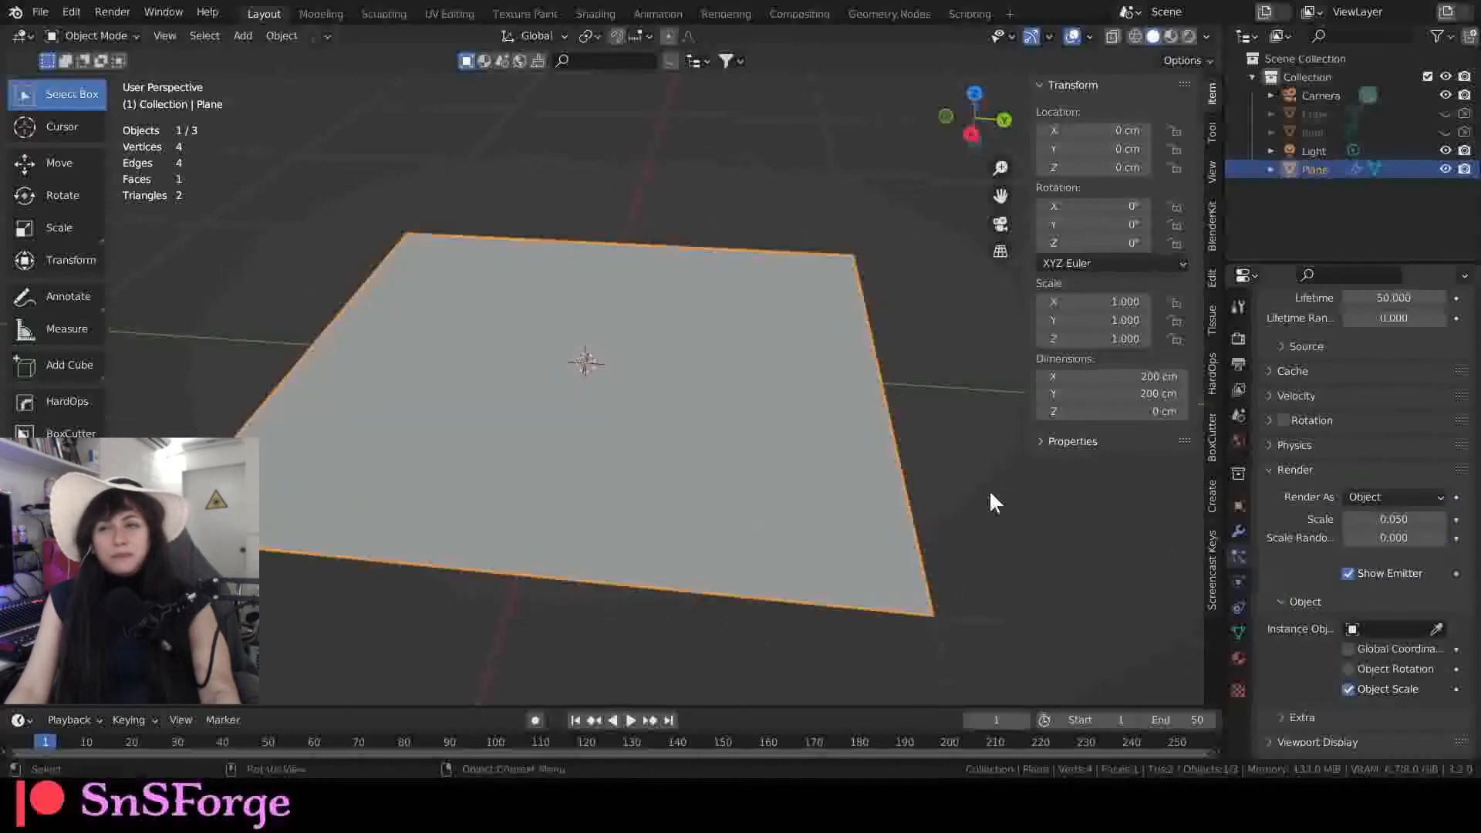
pyautogui.click(1389, 629)
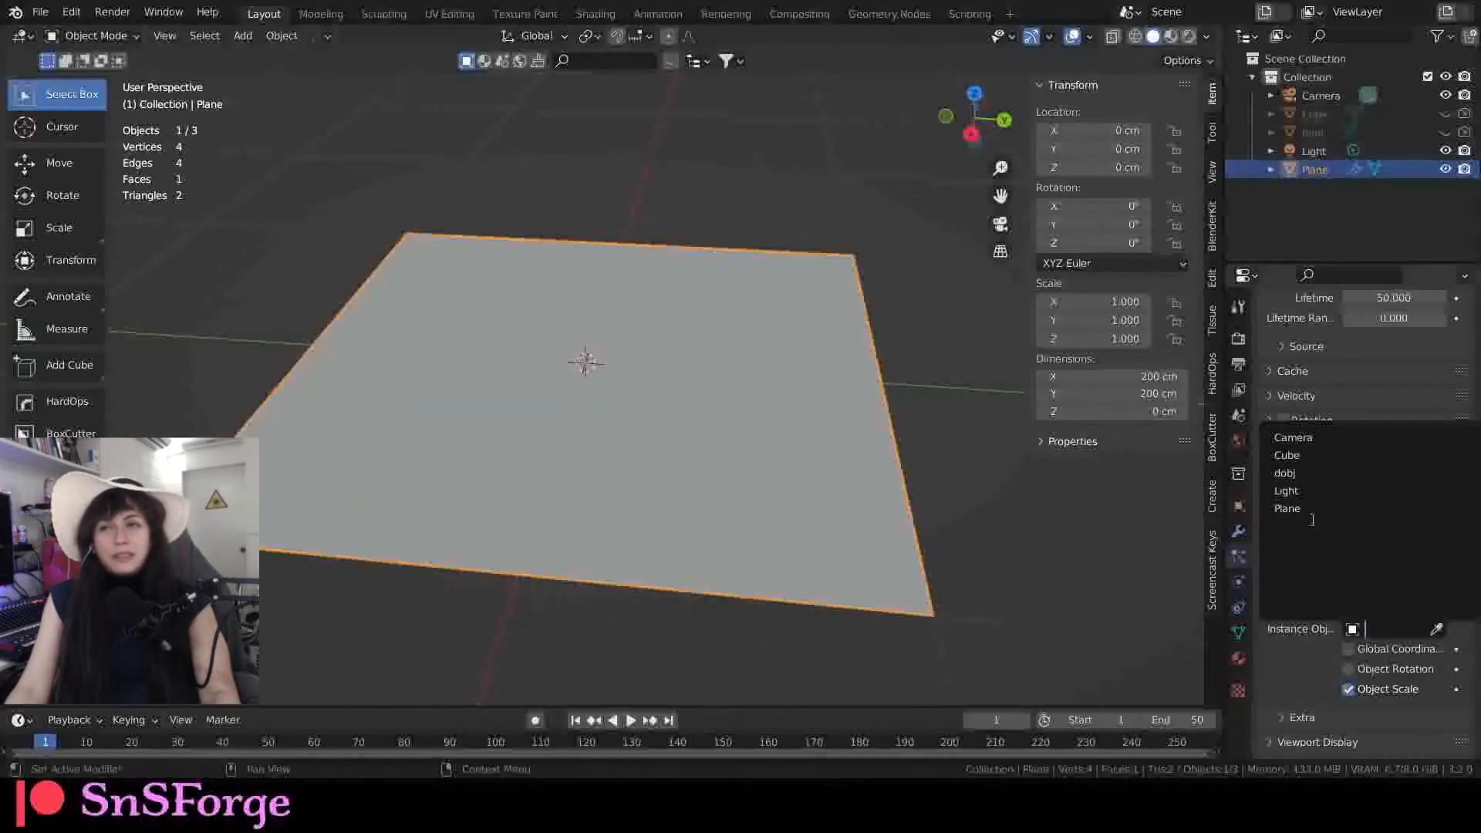
pyautogui.click(1316, 475)
# Examine the diamond particles covering the plane from several angles and distances.
pyautogui.moveTo(654, 515); pyautogui.dragTo(609, 403, button='middle')
pyautogui.scroll(5, 665, 453)
pyautogui.scroll(-4, 589, 335)
pyautogui.scroll(5, 608, 401)
pyautogui.scroll(-6, 605, 401)
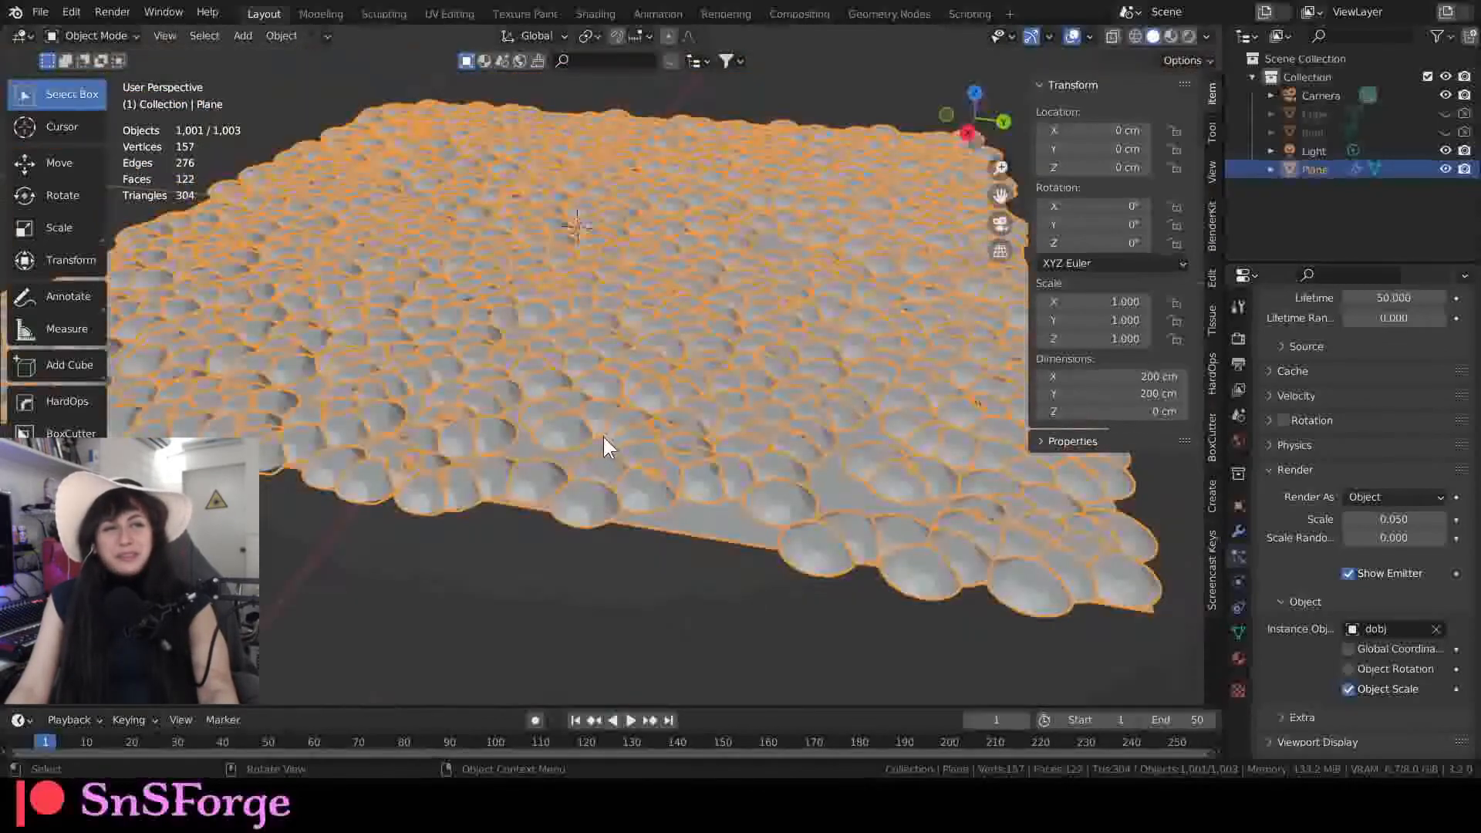
pyautogui.moveTo(603, 437); pyautogui.dragTo(623, 405, button='middle')
pyautogui.scroll(-4, 625, 441)
pyautogui.scroll(6, 623, 405)
pyautogui.moveTo(735, 476)
pyautogui.mouseDown(button='middle')
pyautogui.moveTo(604, 432)
pyautogui.moveTo(733, 497)
pyautogui.mouseUp(button='middle')
pyautogui.scroll(-5, 691, 452)
pyautogui.scroll(6, 648, 491)
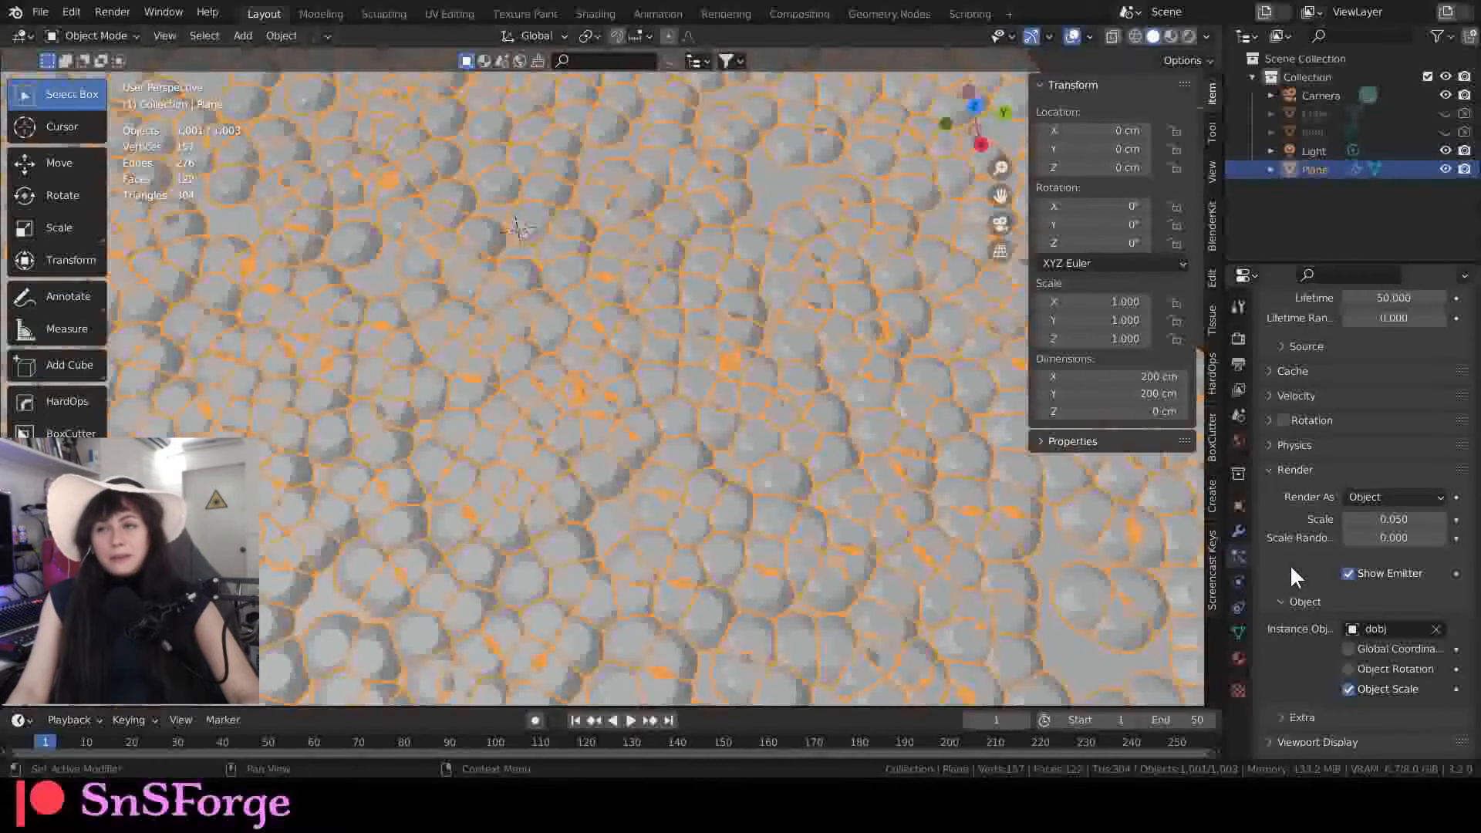
# Turn off Show Emitter and enable Object Rotation for the diamond particles in the render settings.
pyautogui.click(1350, 573)
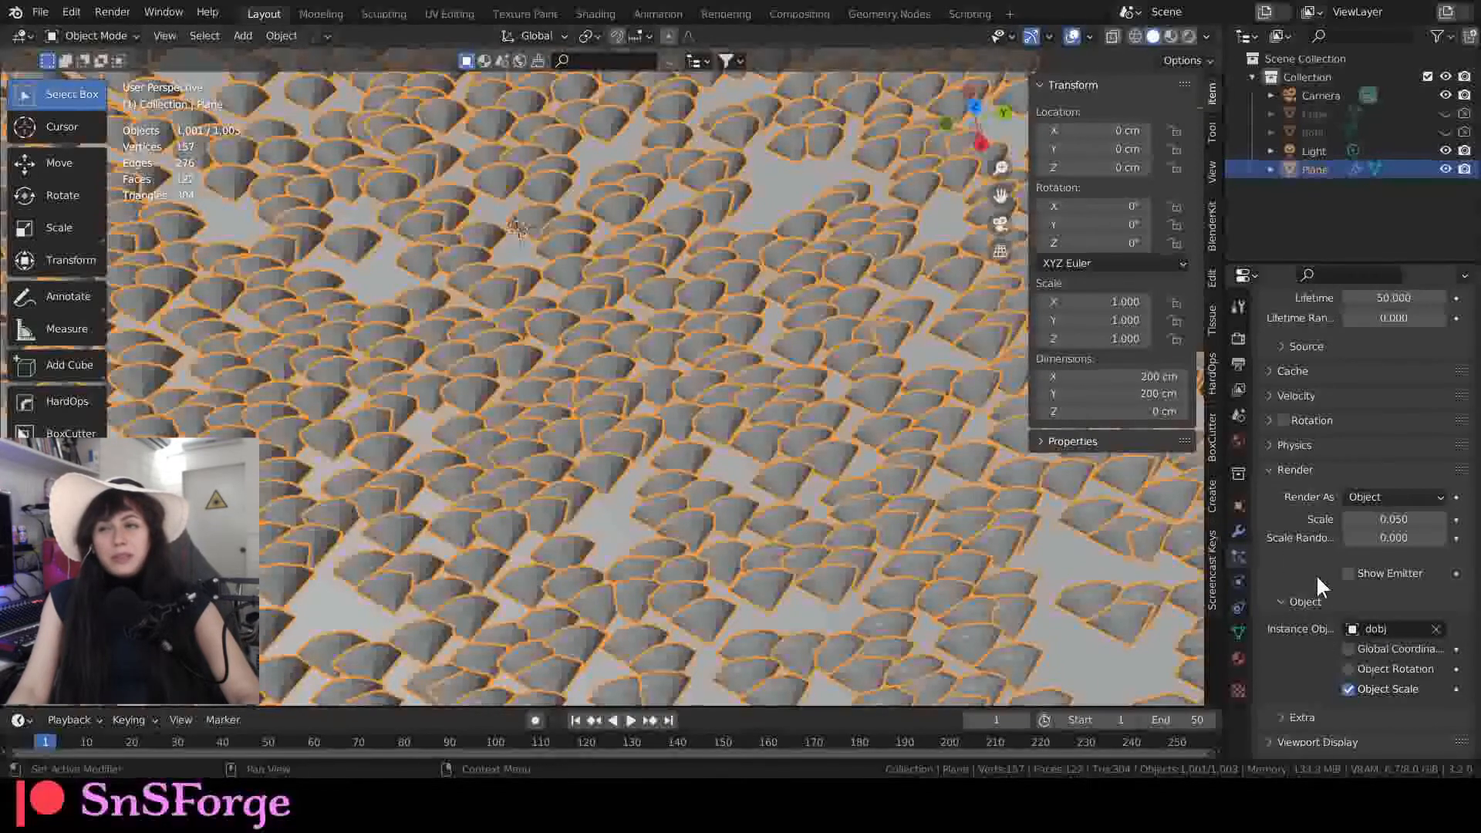
pyautogui.scroll(-2, 1334, 601)
pyautogui.click(1386, 605)
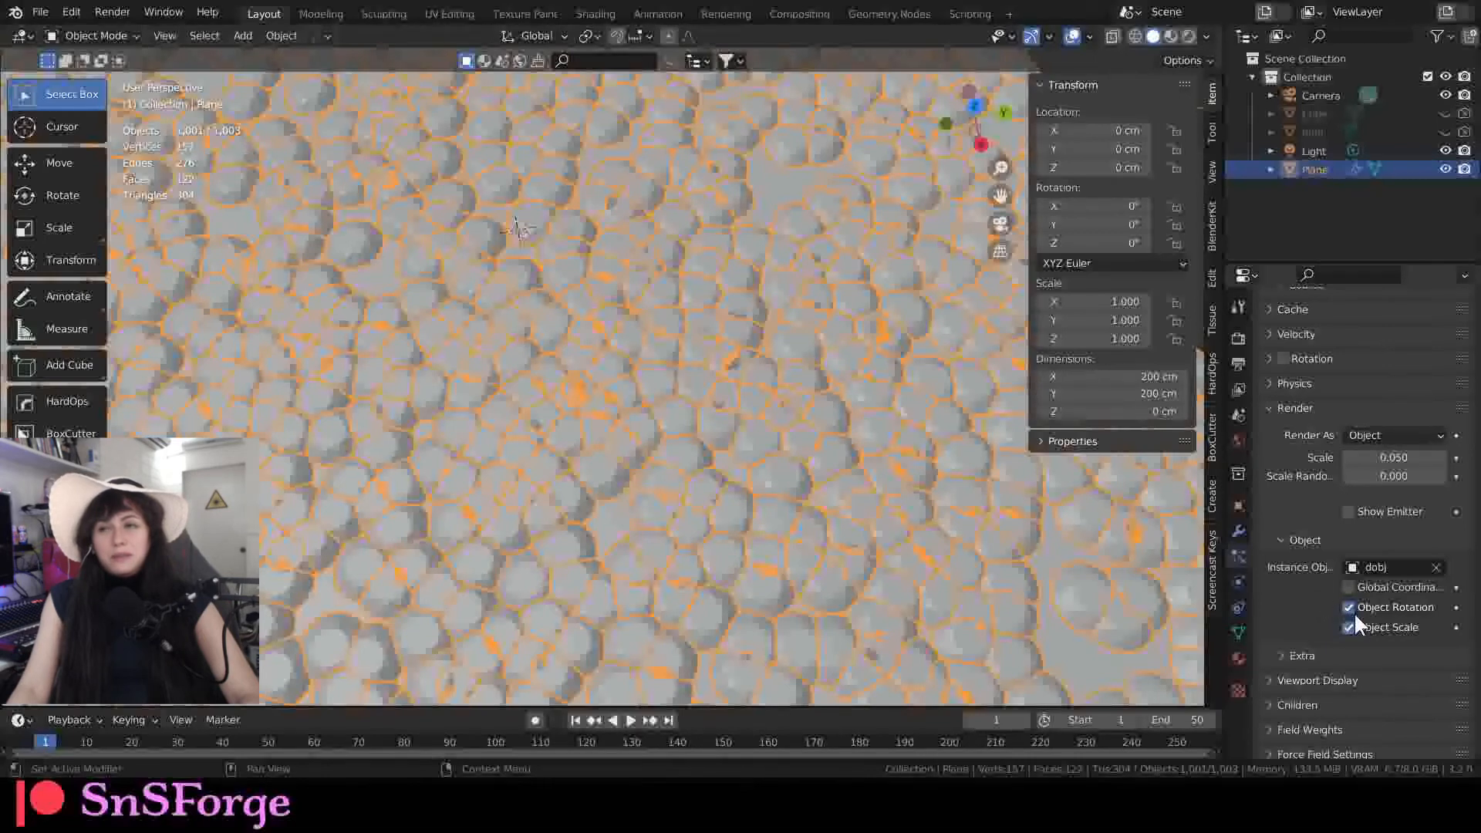
pyautogui.scroll(-3, 1357, 609)
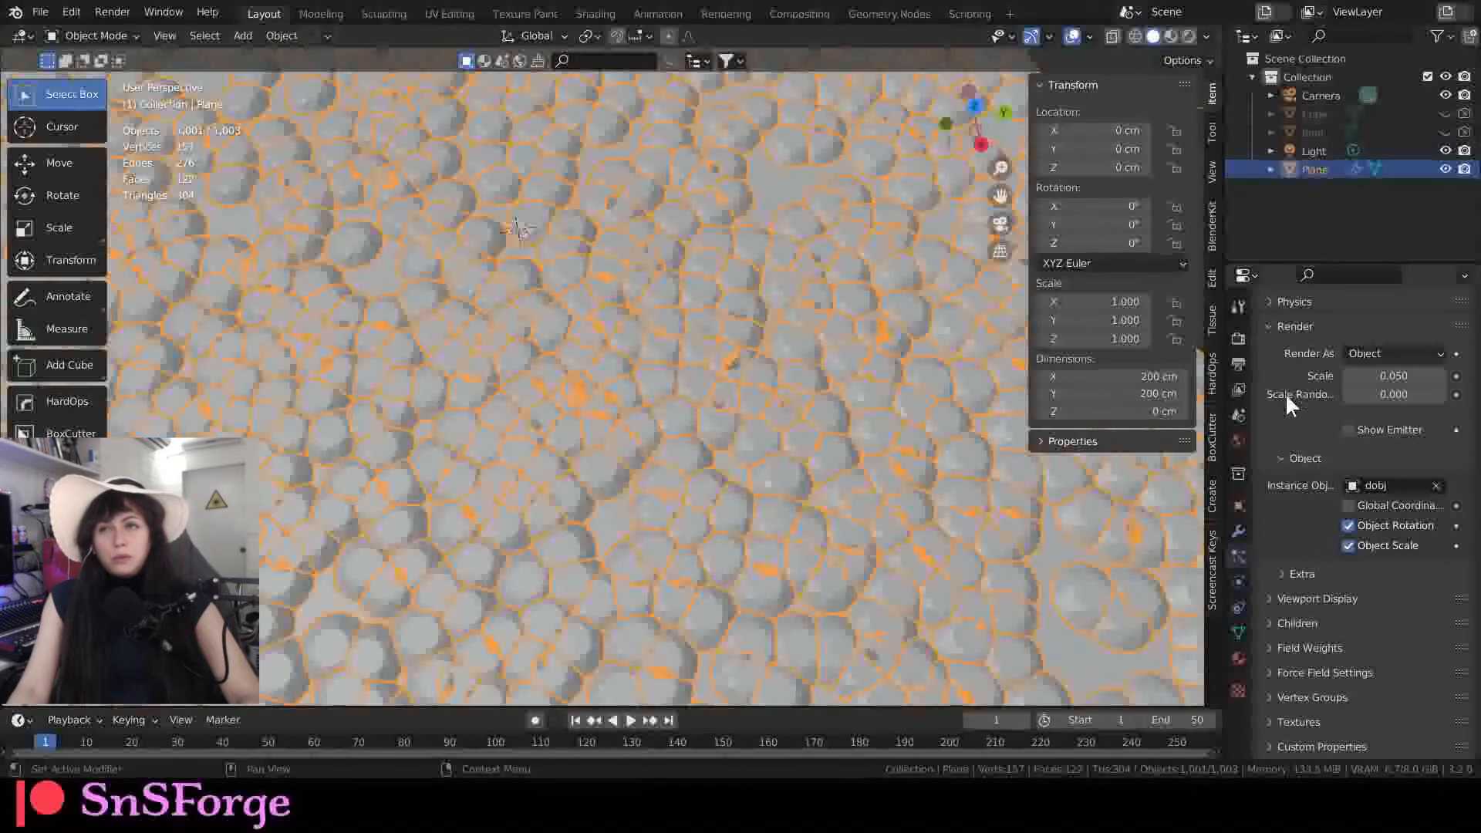
# Set the Distribution of the plane's particle emission source to Grid.
pyautogui.scroll(2, 1286, 449)
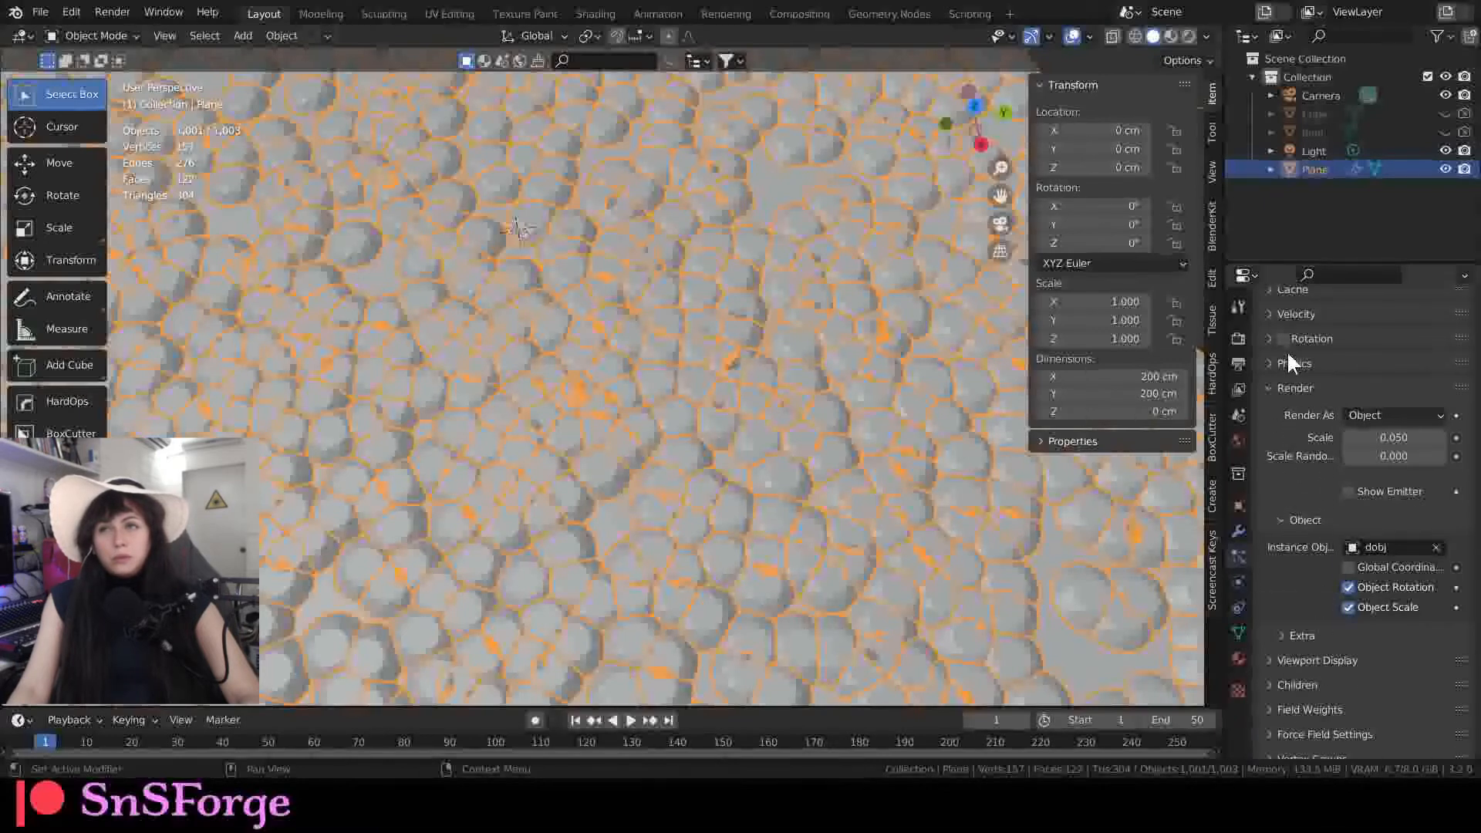
pyautogui.scroll(9, 1287, 357)
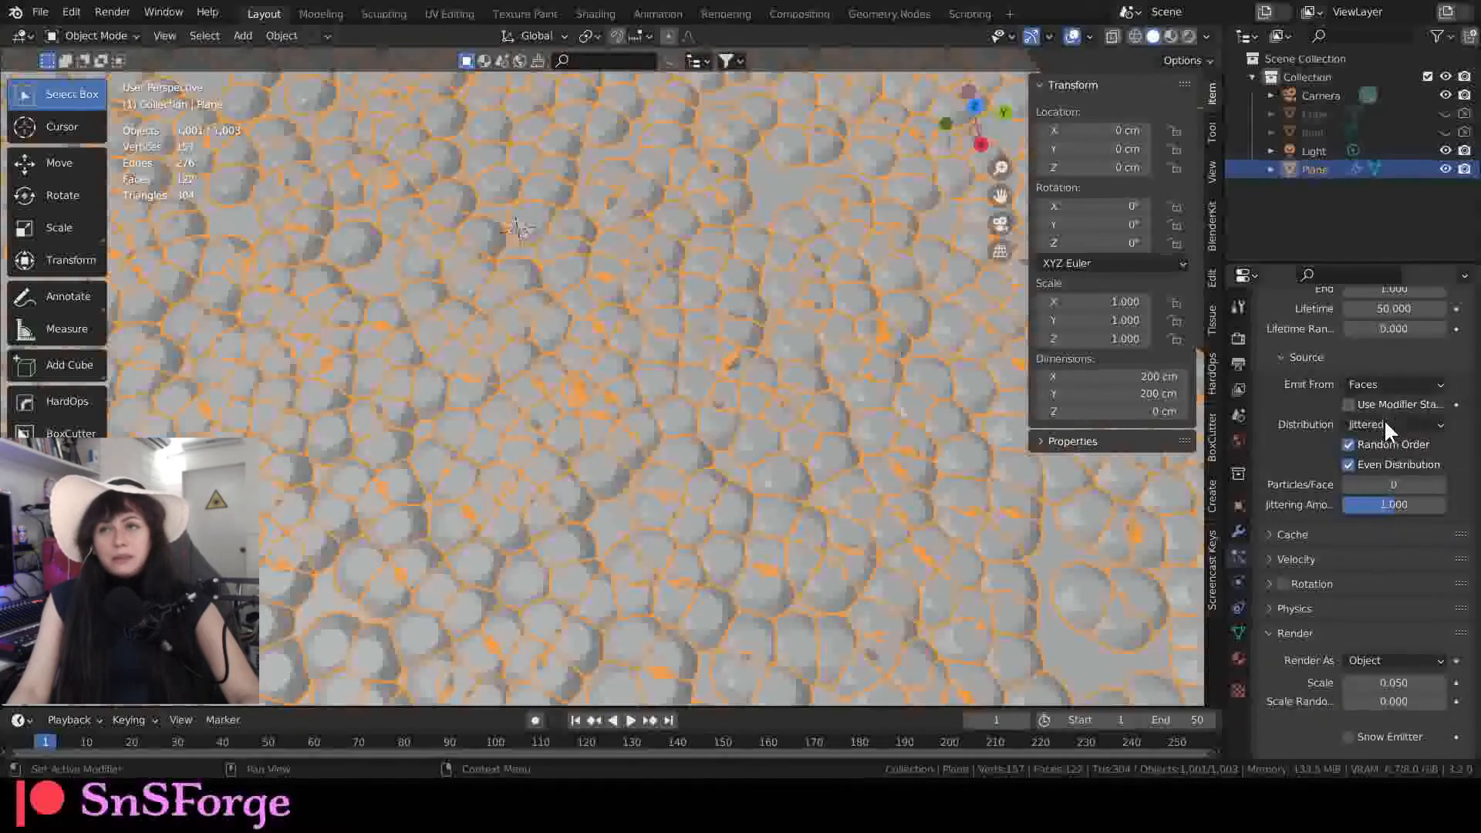
pyautogui.scroll(-8, 719, 437)
pyautogui.scroll(8, 679, 432)
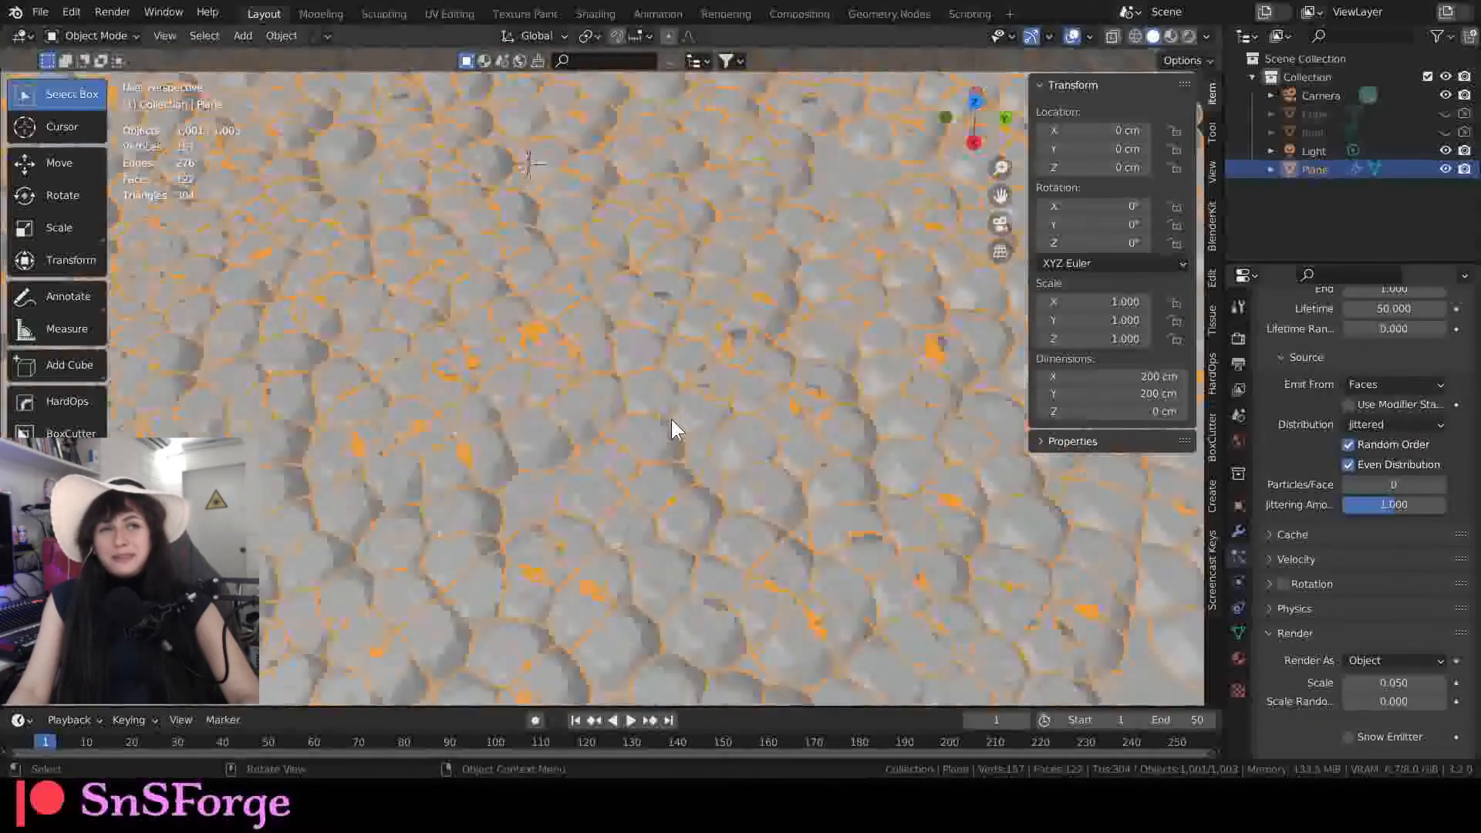
pyautogui.scroll(-8, 672, 424)
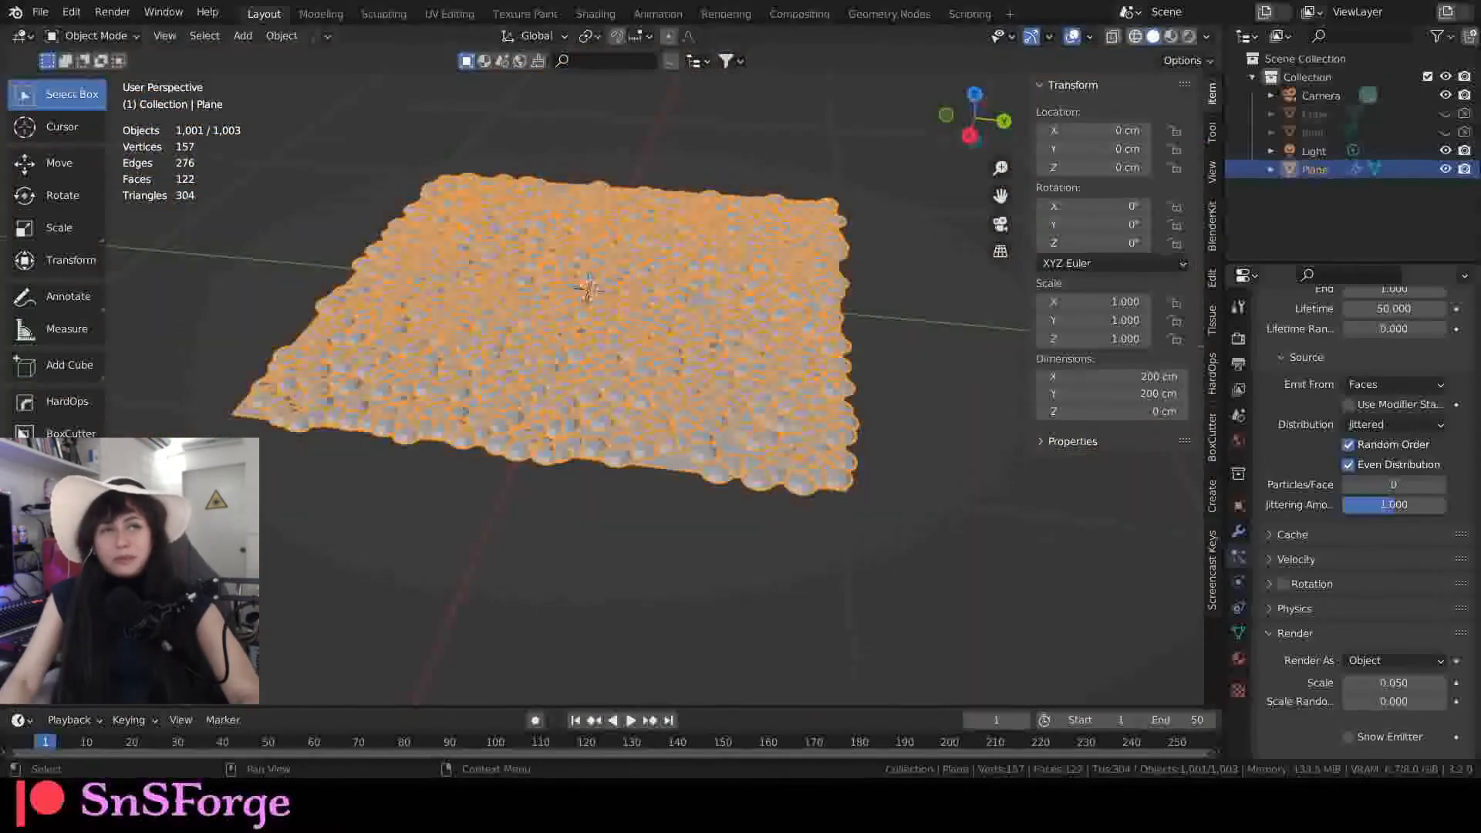
pyautogui.moveTo(588, 369); pyautogui.dragTo(601, 360, button='middle')
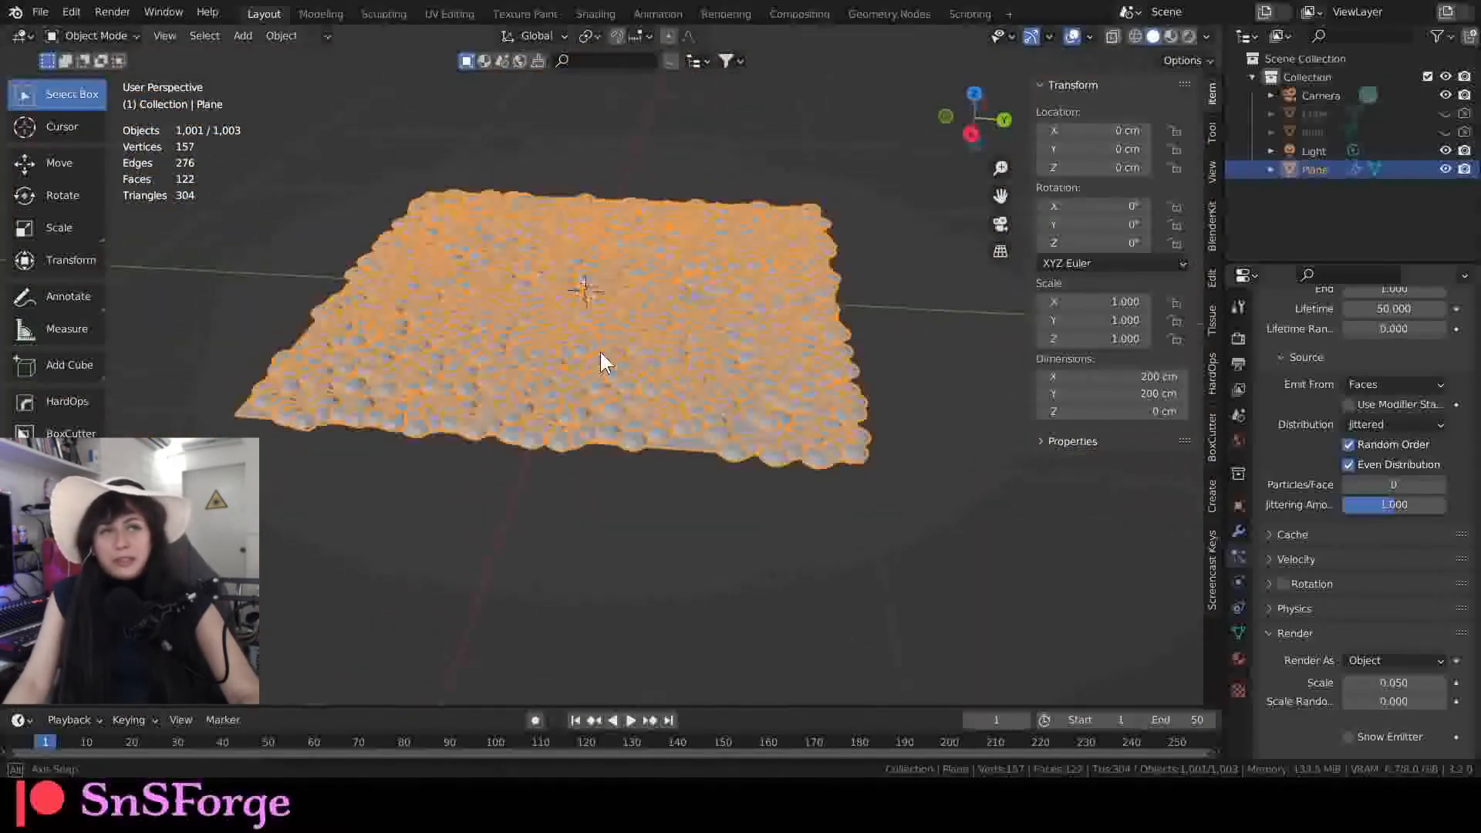
pyautogui.scroll(8, 600, 352)
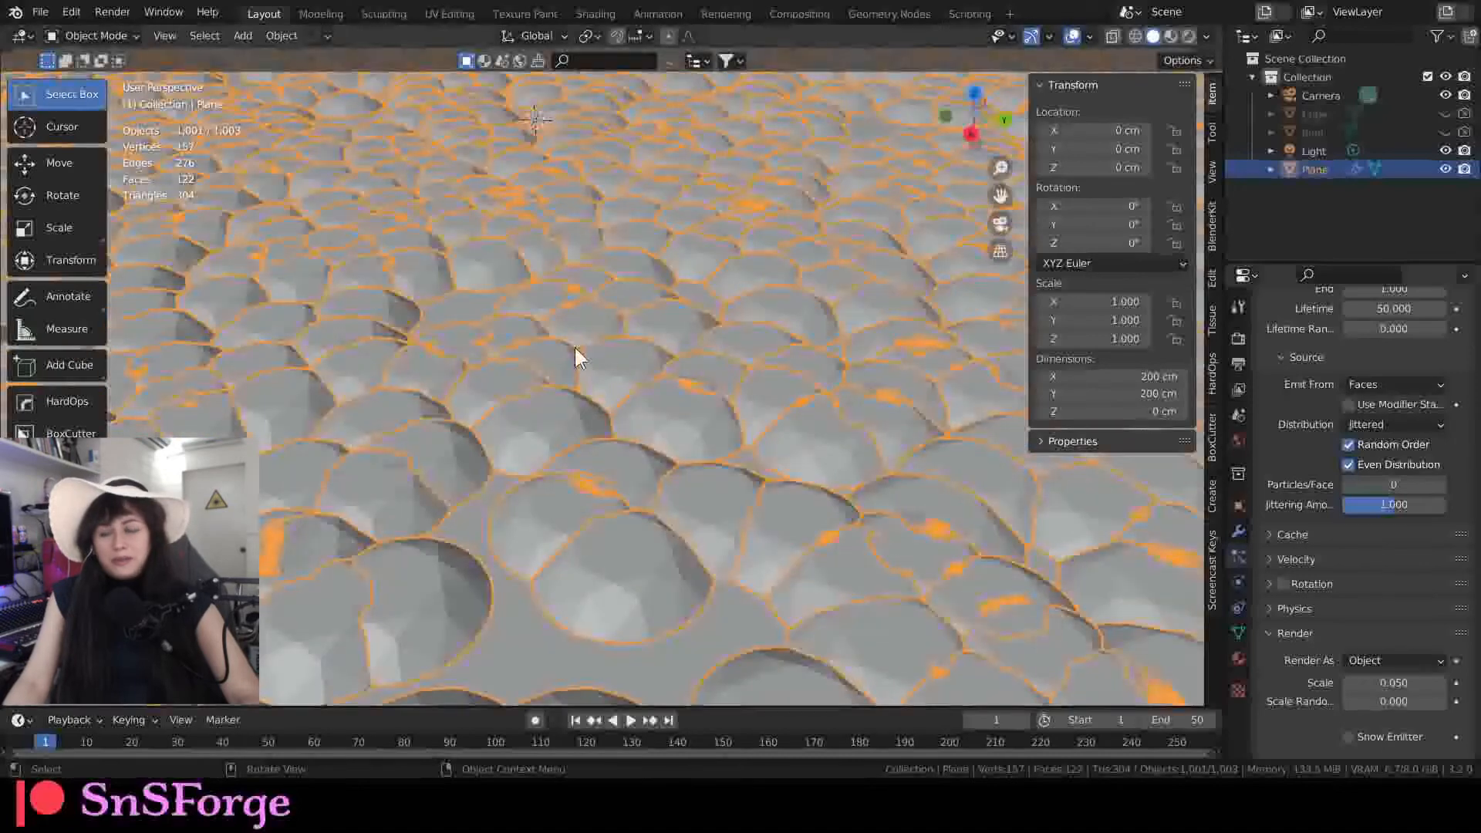
pyautogui.click(1426, 426)
pyautogui.click(1383, 475)
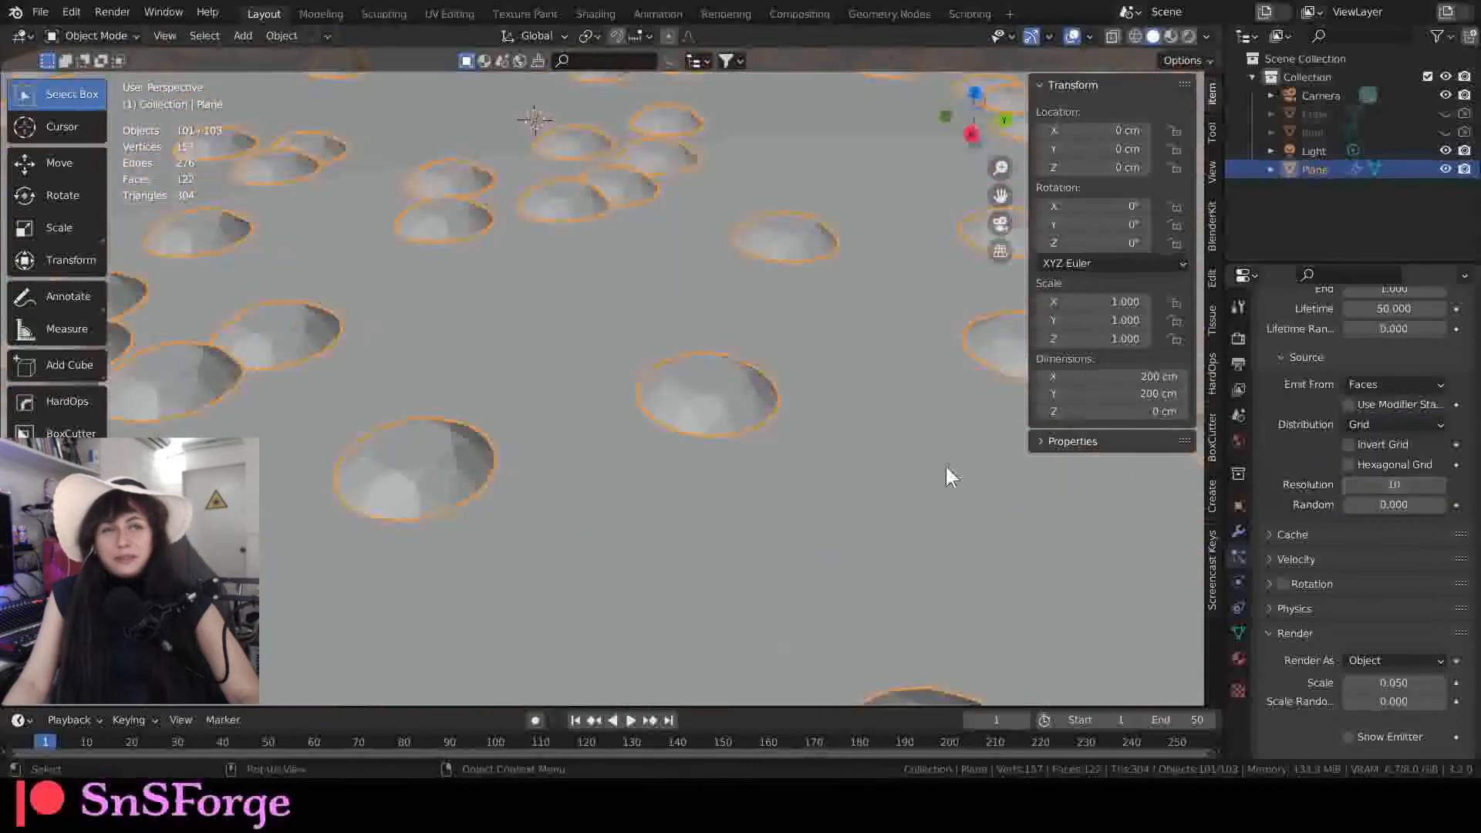
# Set the Resolution of the particle grid distribution to 50.
pyautogui.scroll(-5, 661, 429)
pyautogui.scroll(4, 661, 430)
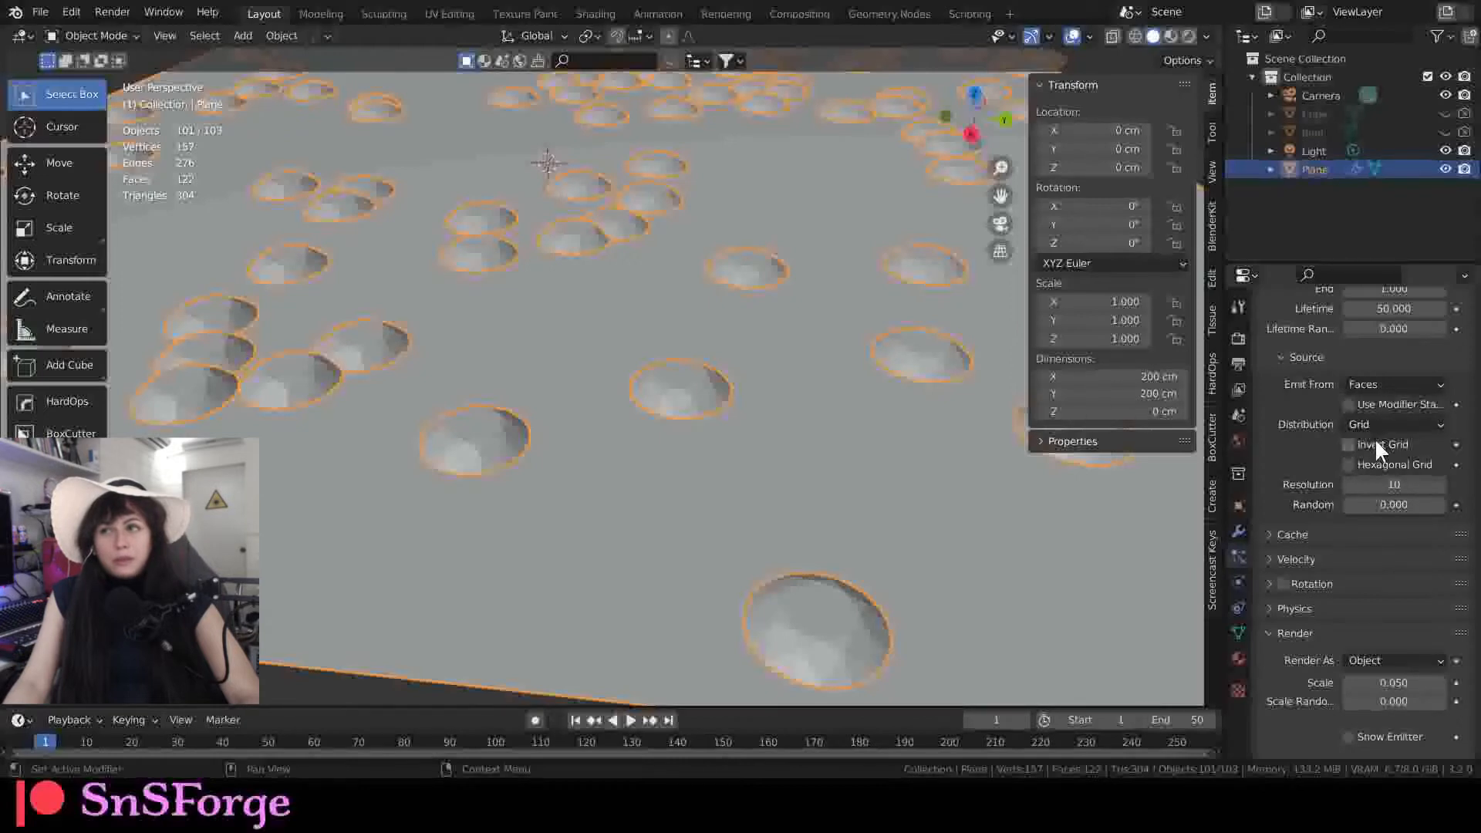
pyautogui.scroll(-2, 1383, 497)
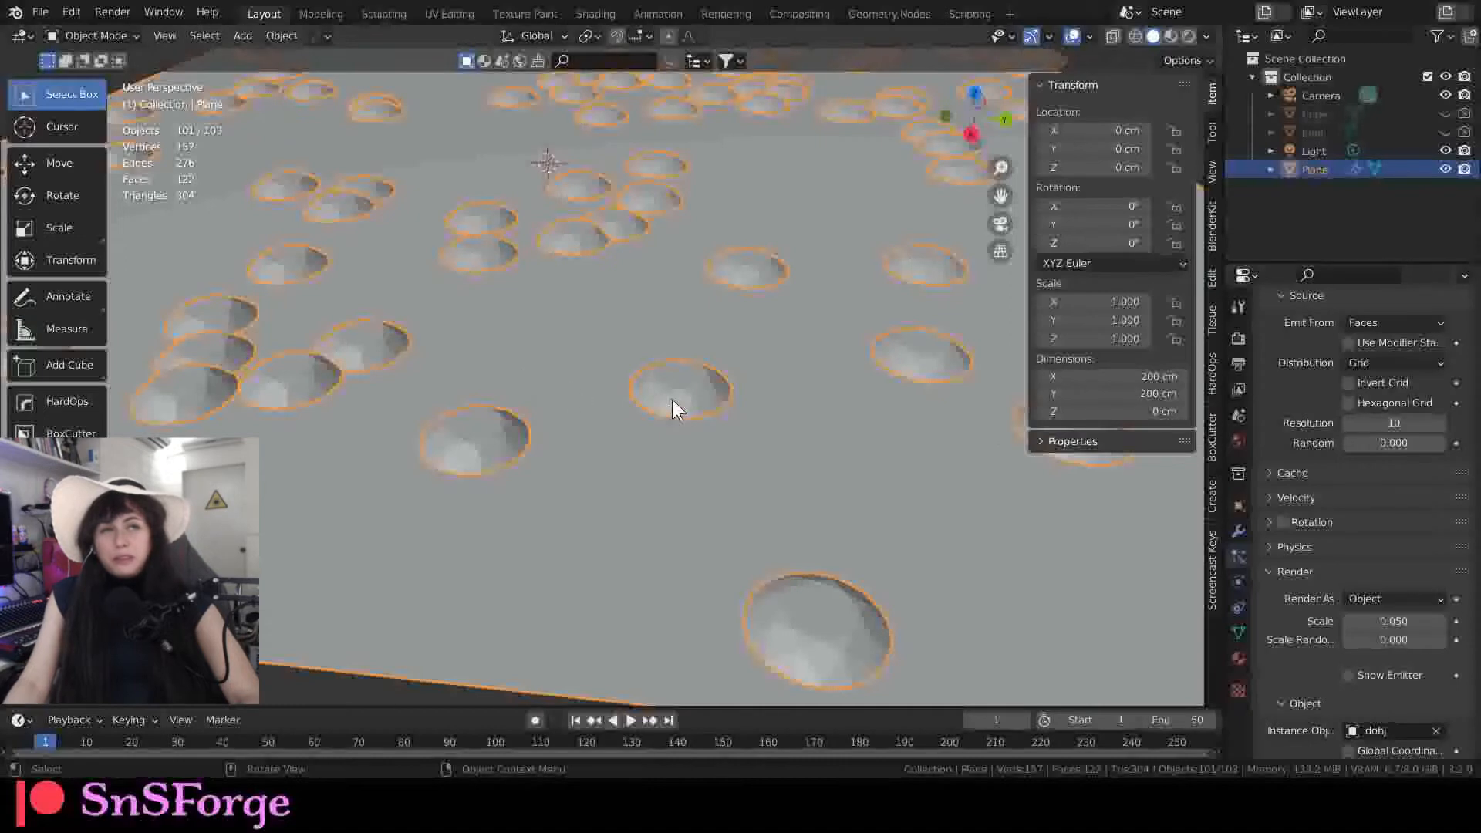
pyautogui.scroll(5, 663, 398)
pyautogui.scroll(-4, 679, 398)
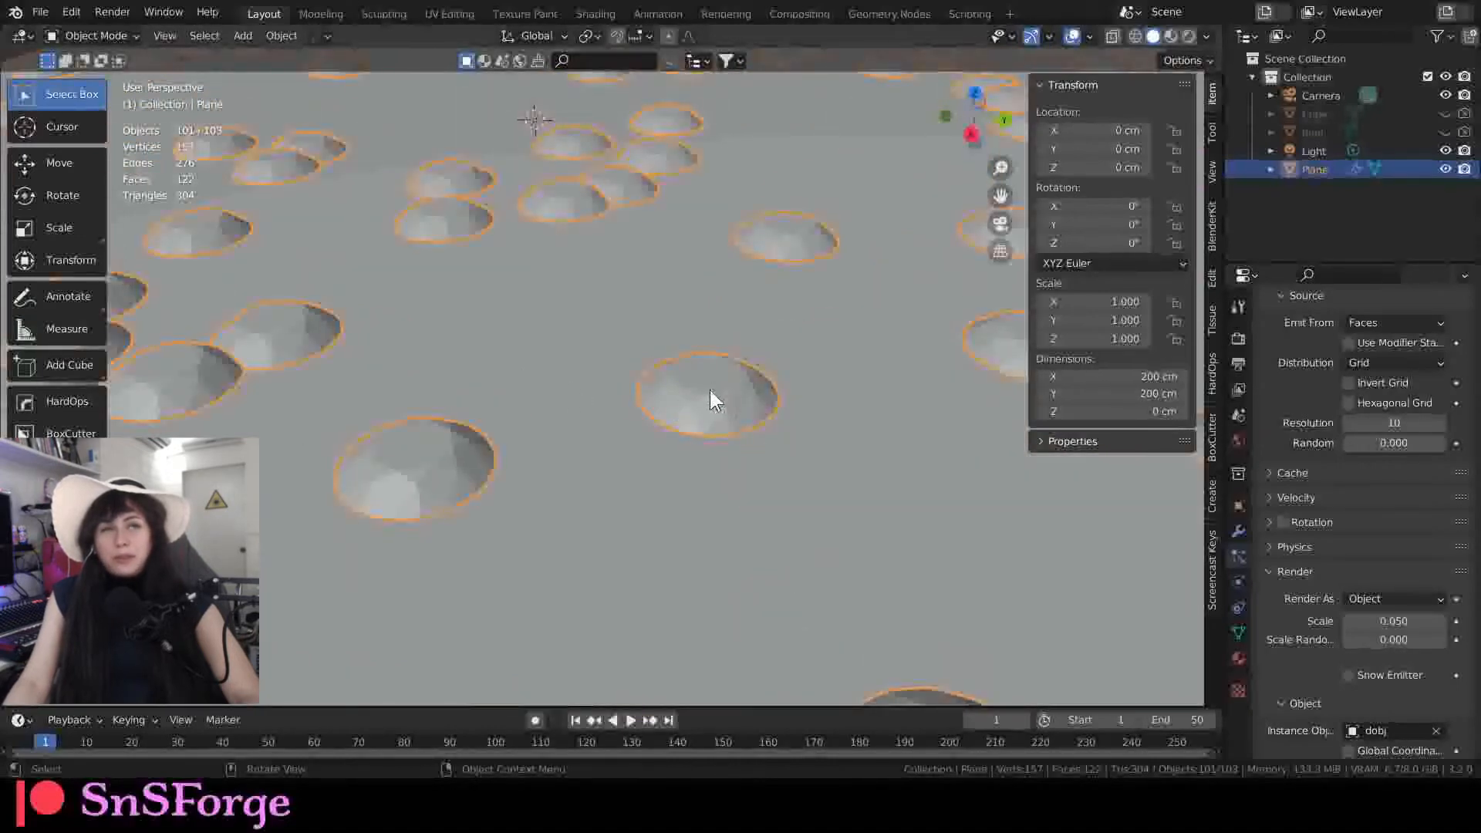
pyautogui.moveTo(727, 403); pyautogui.dragTo(688, 396, button='middle')
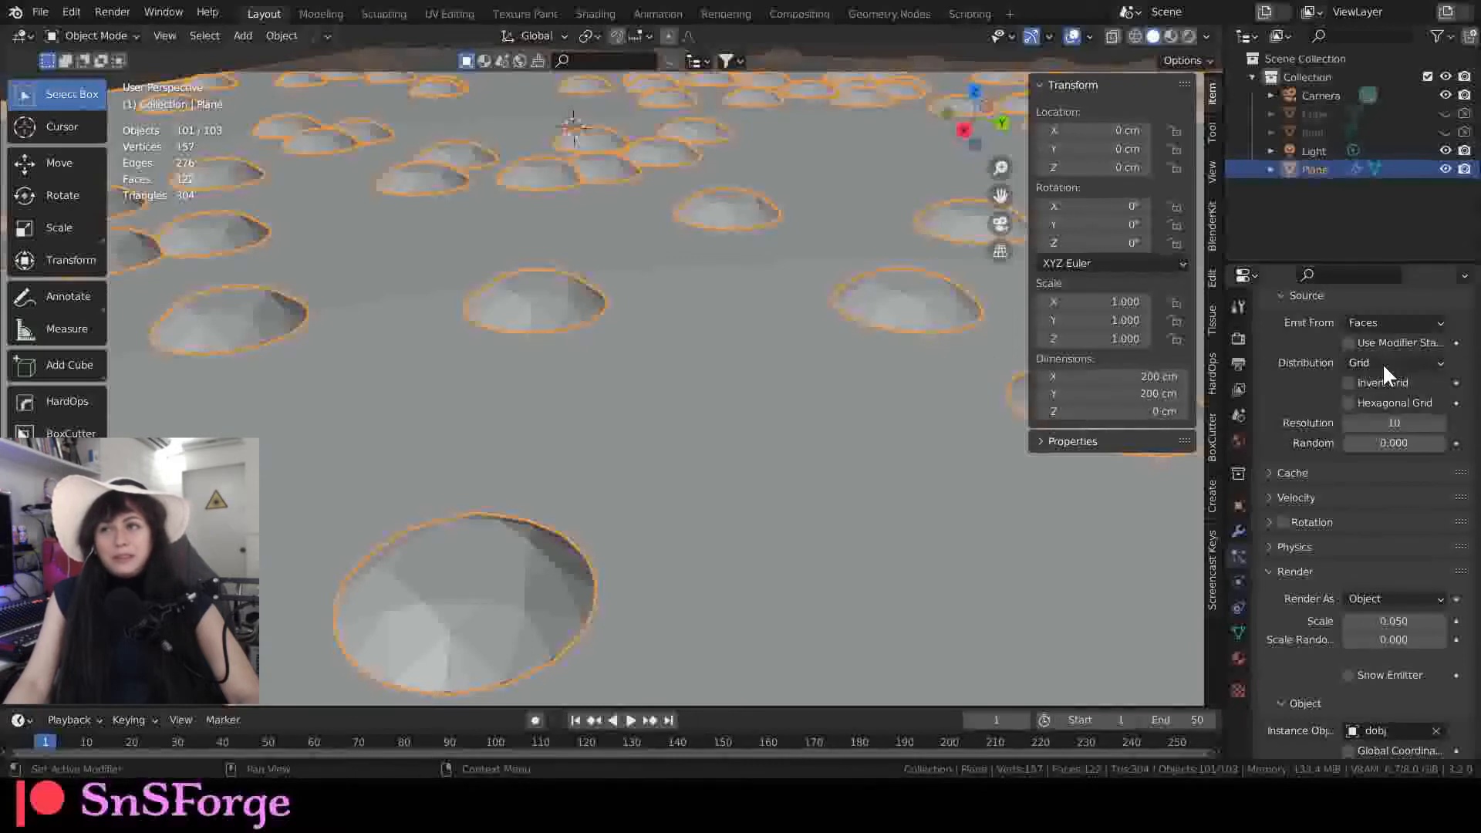
pyautogui.click(1391, 423)
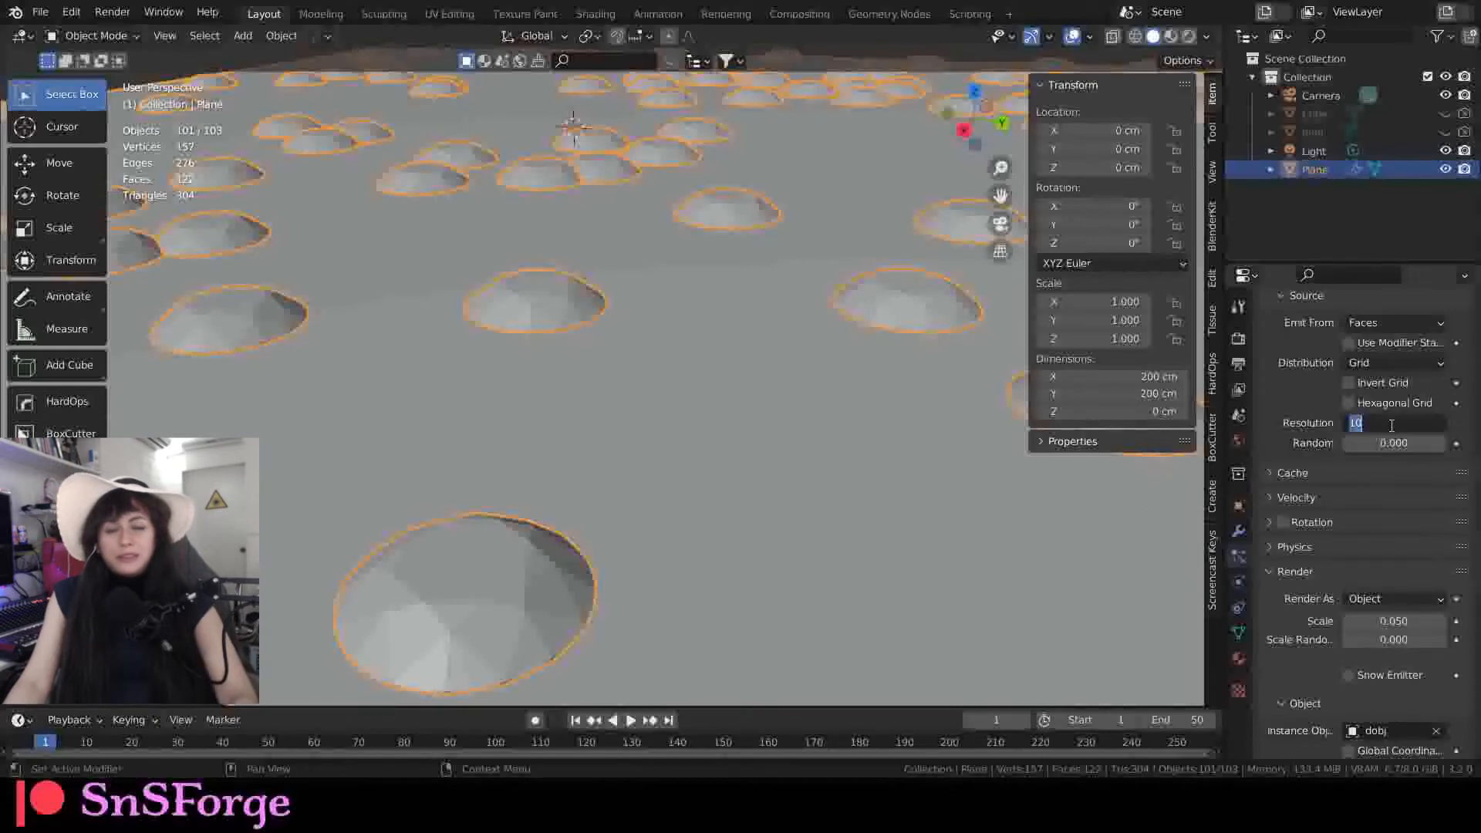
pyautogui.write('5')
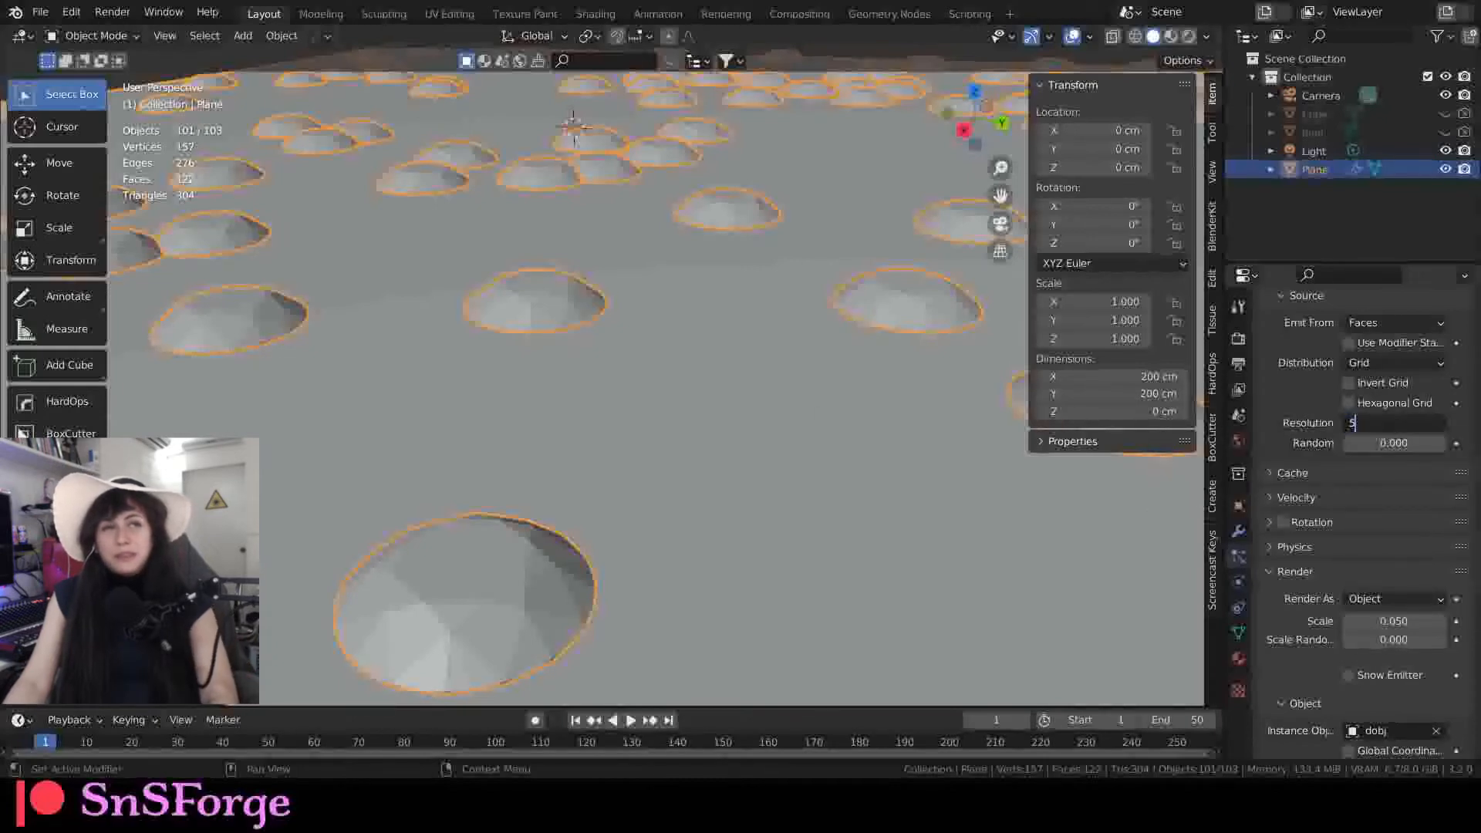
pyautogui.write('0')
pyautogui.press('Return')
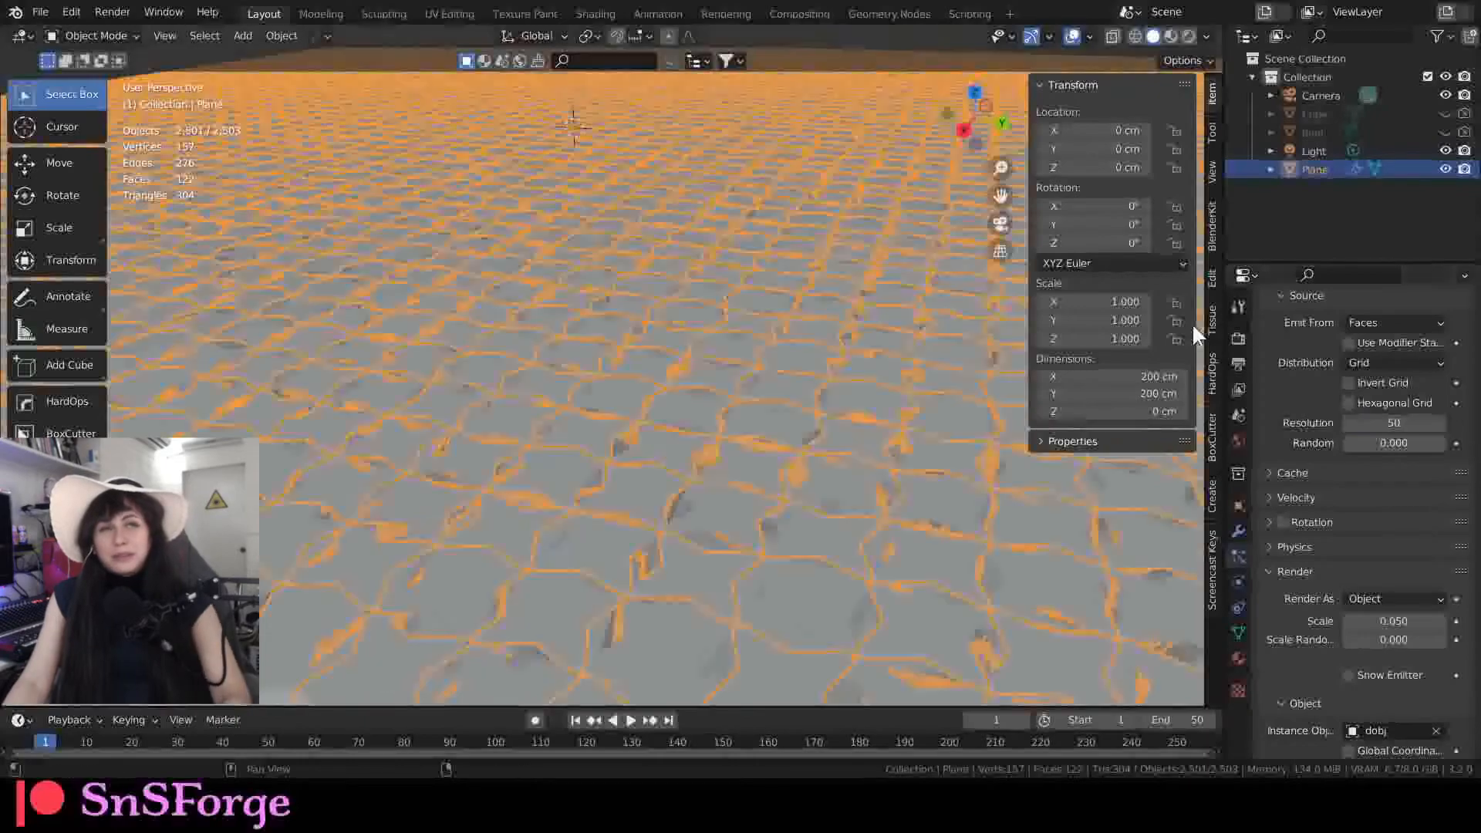
# Try a lower Resolution for the particle grid and return it to 50.
pyautogui.moveTo(546, 368); pyautogui.dragTo(564, 423, button='middle')
pyautogui.scroll(-5, 571, 421)
pyautogui.scroll(2, 602, 445)
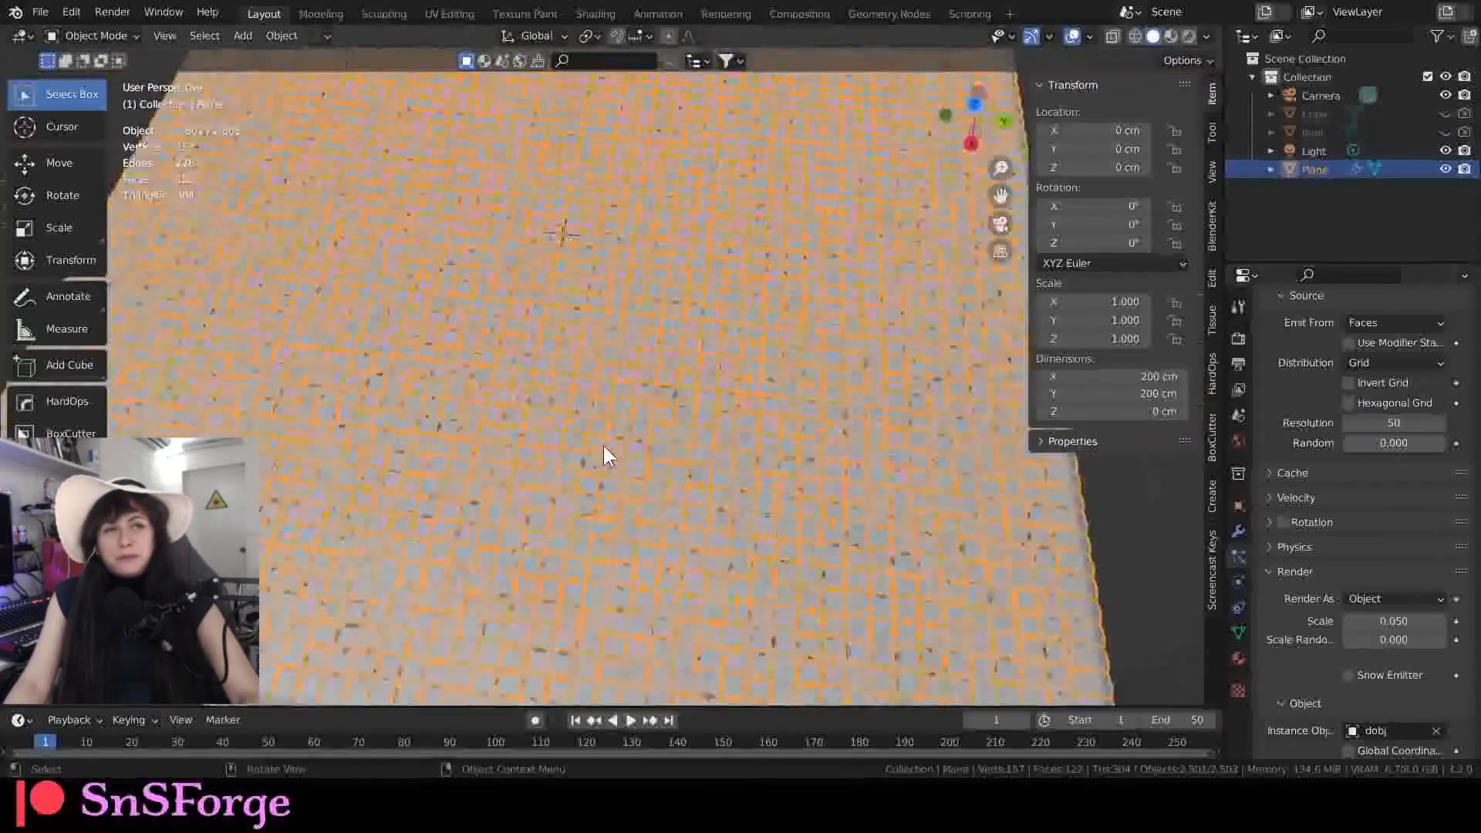
pyautogui.scroll(-3, 613, 442)
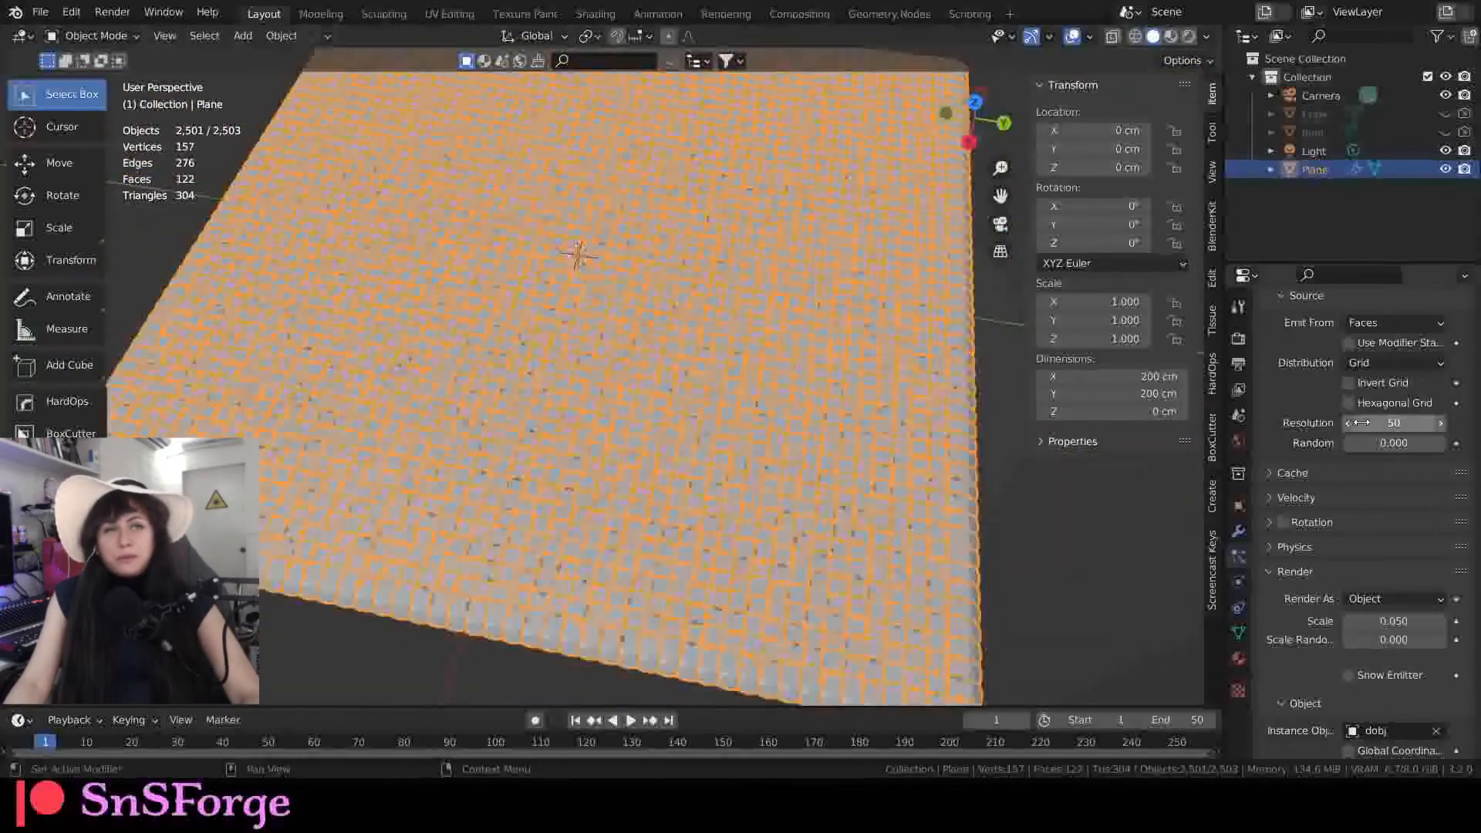
pyautogui.moveTo(1362, 422); pyautogui.dragTo(1322, 423)
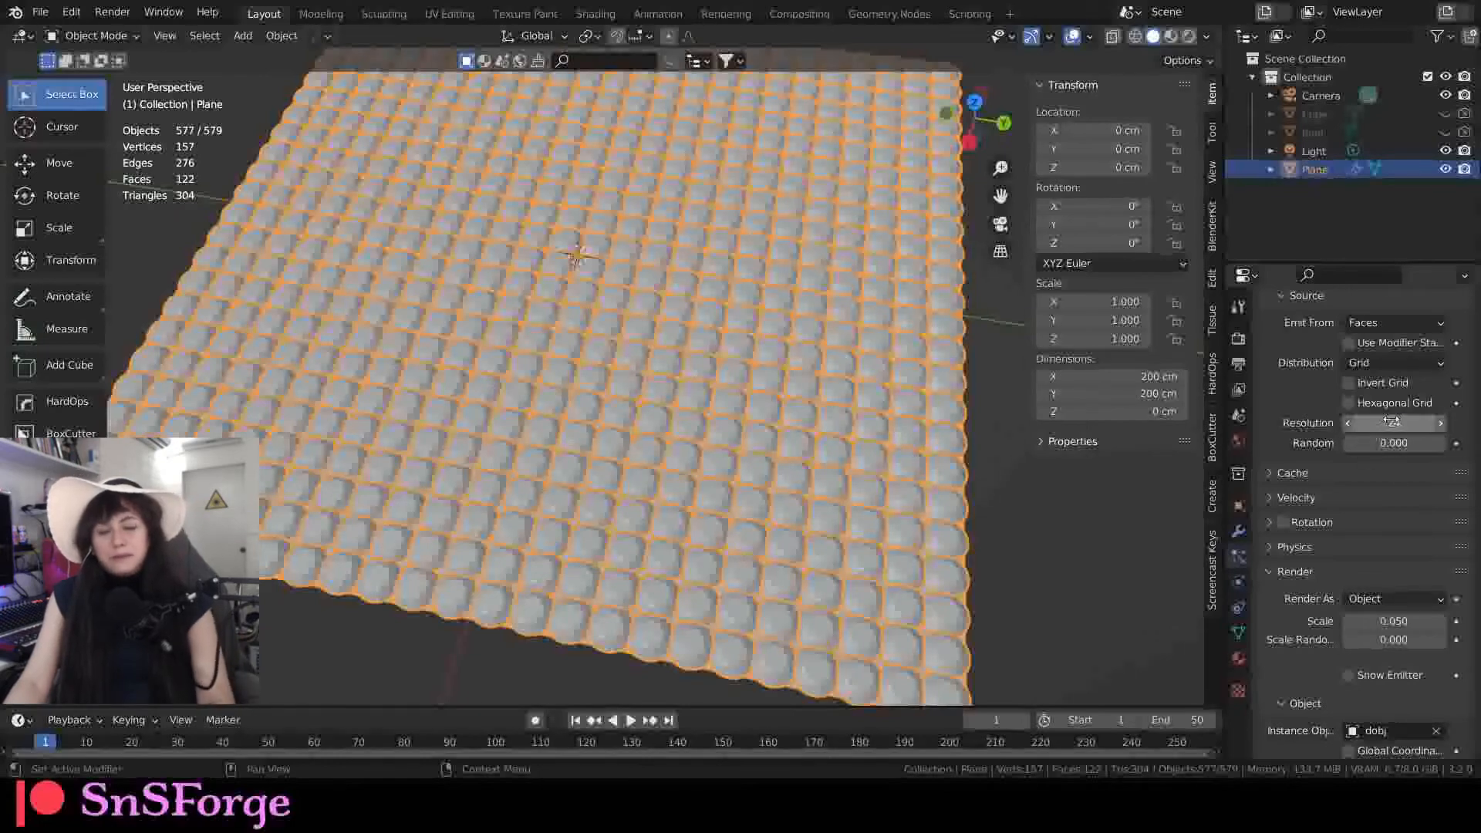
pyautogui.click(1392, 420)
pyautogui.write('50')
pyautogui.press('Return')
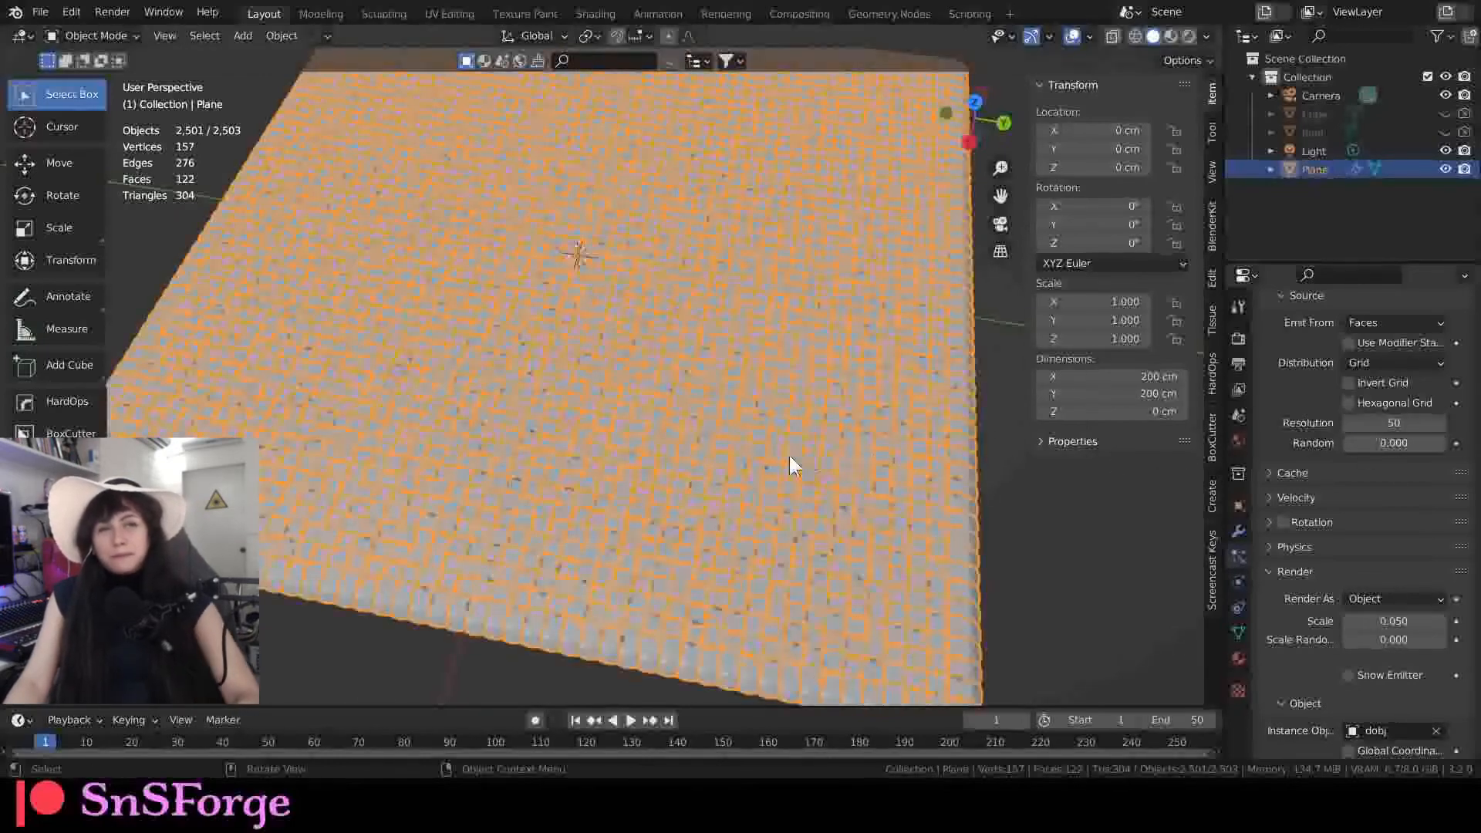
# Reduce the render Scale of the diamond particles to 0.01.
pyautogui.scroll(-3, 677, 412)
pyautogui.scroll(8, 683, 407)
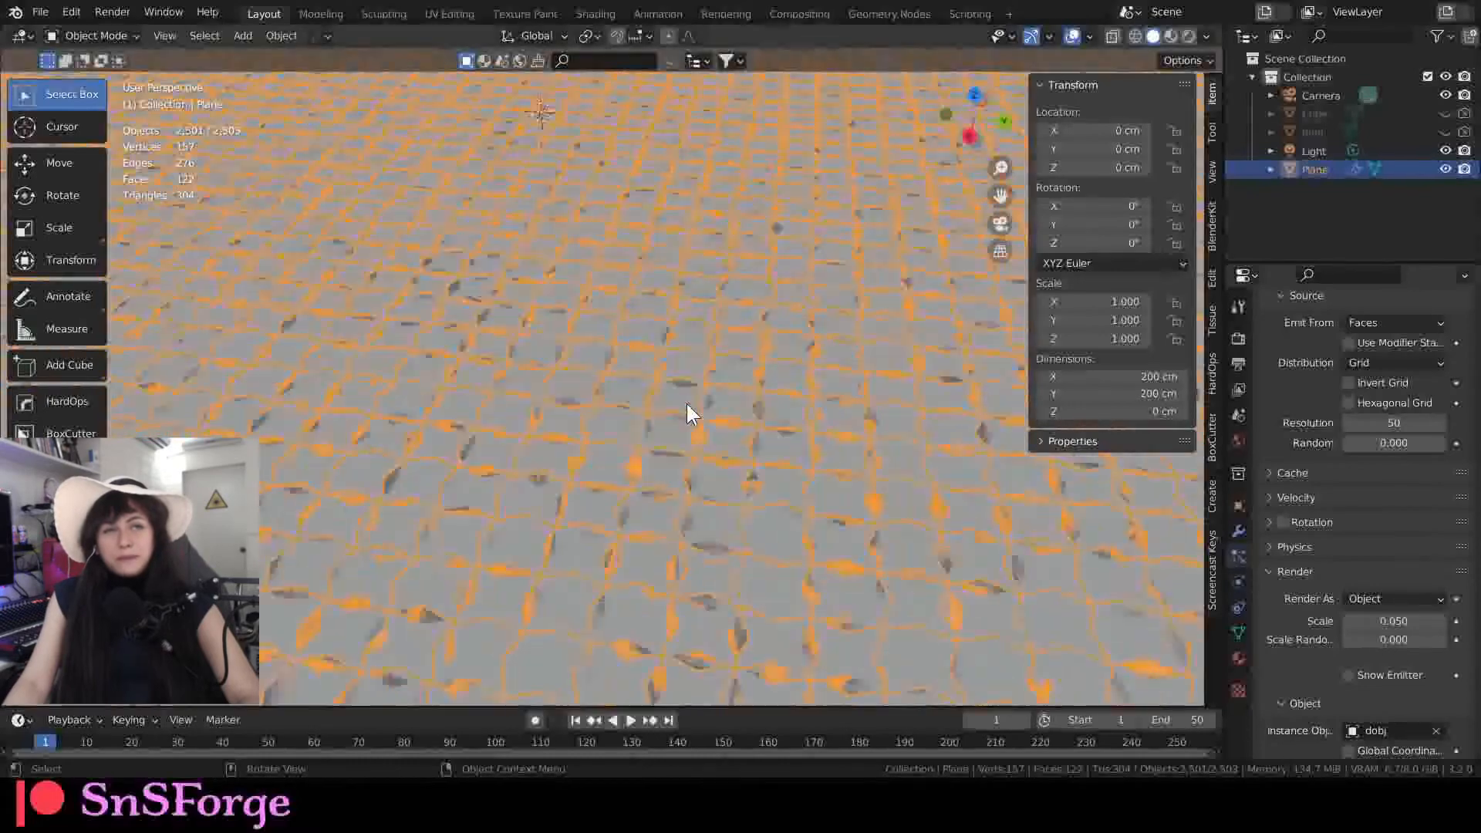
pyautogui.scroll(-3, 690, 402)
pyautogui.moveTo(690, 406); pyautogui.dragTo(742, 444, button='middle')
pyautogui.scroll(-3, 1377, 467)
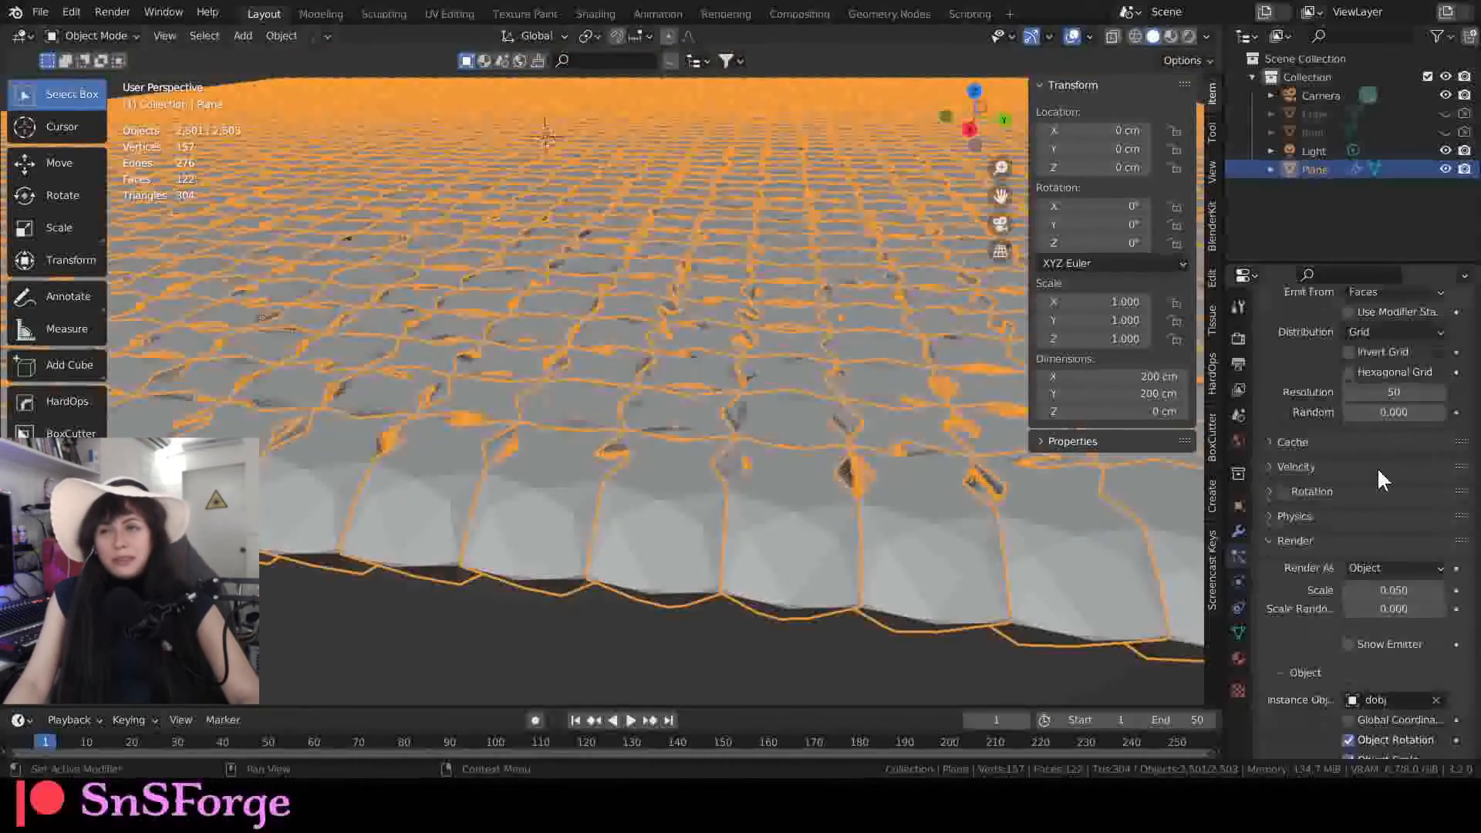
pyautogui.click(1394, 554)
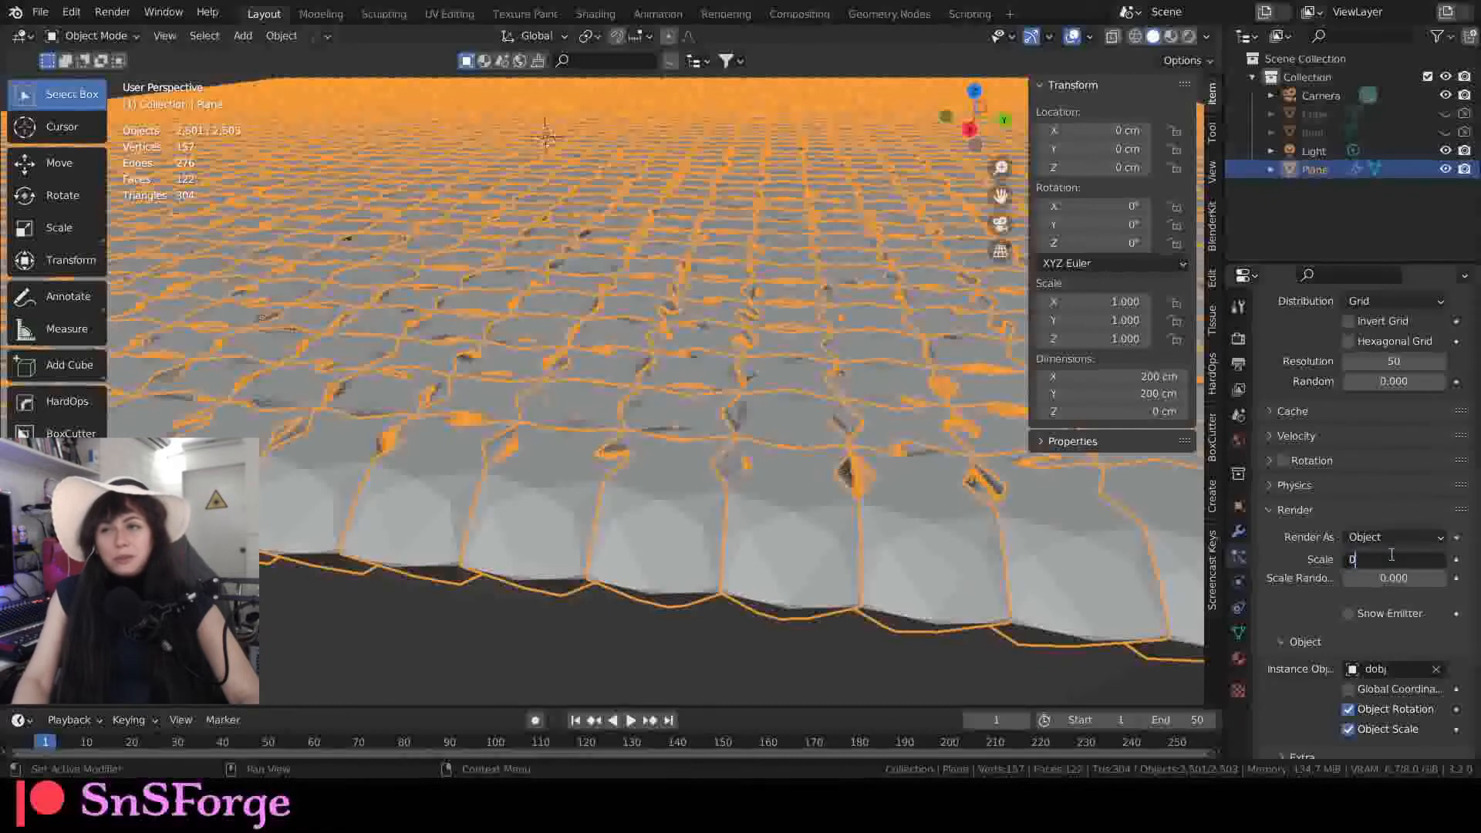
pyautogui.write('0.01')
pyautogui.press('Return')
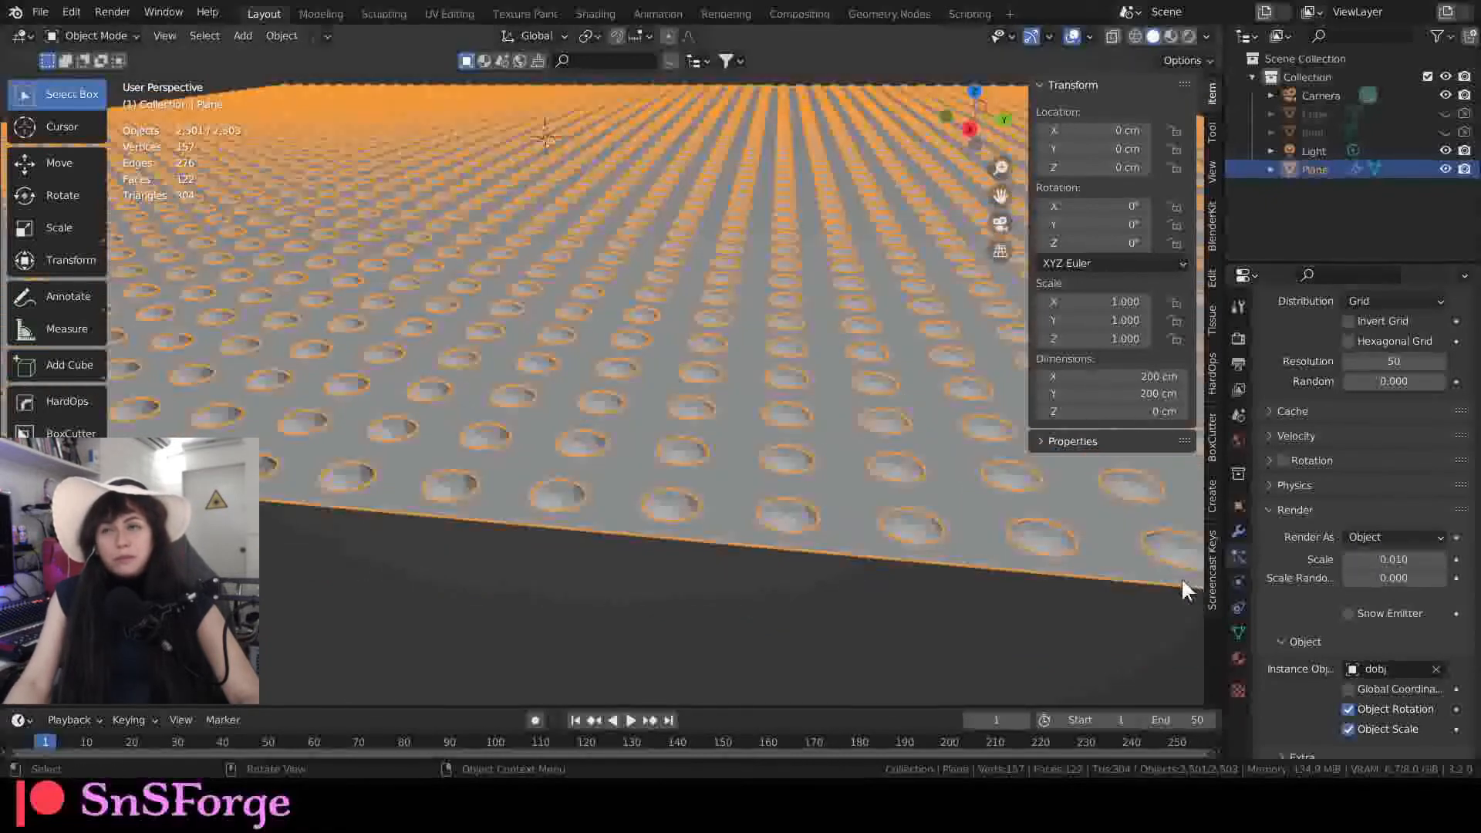
# Set the render Scale of the diamond particles to 0.02.
pyautogui.click(1422, 560)
pyautogui.write('0.')
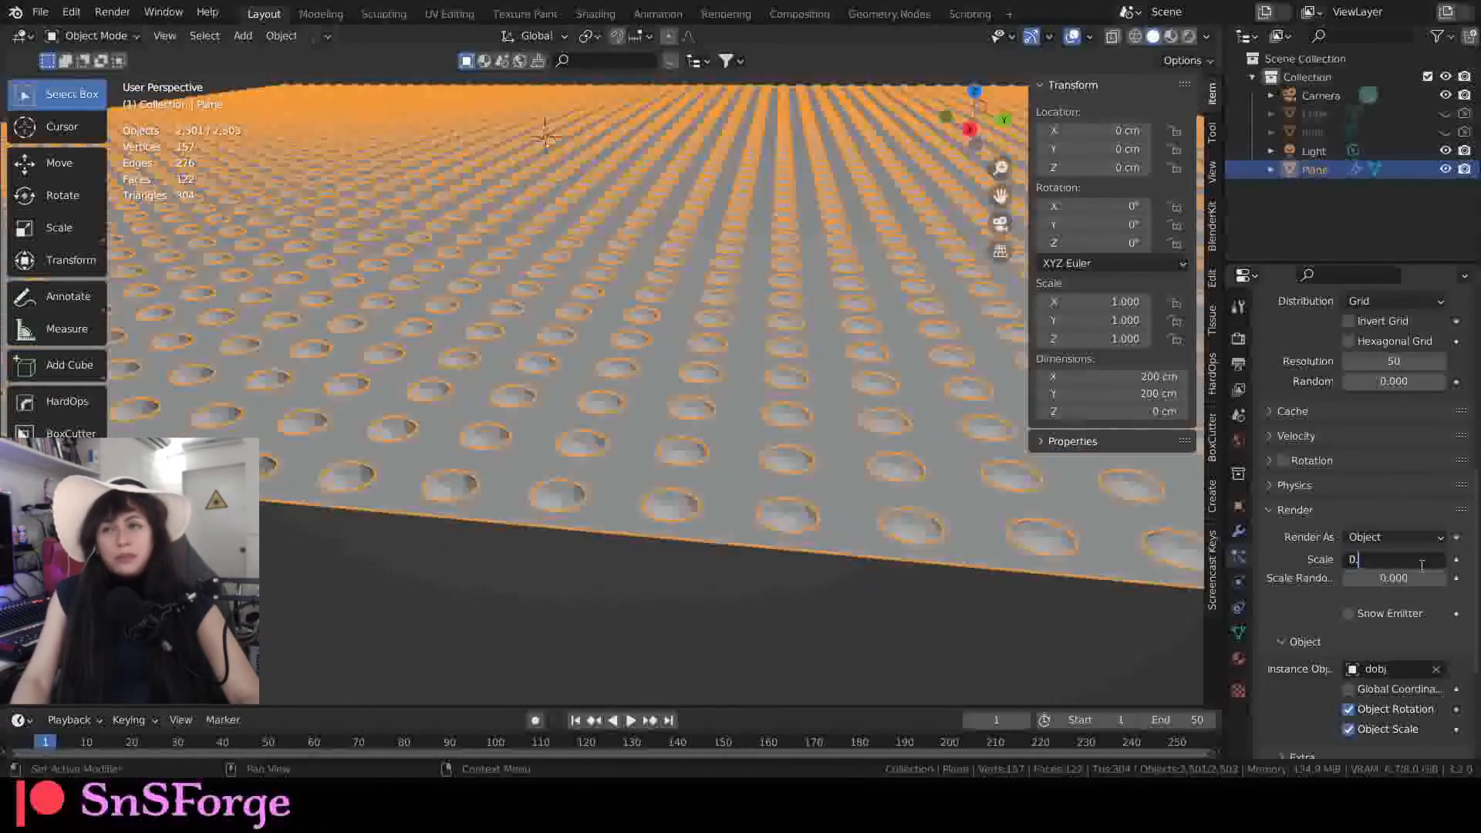
pyautogui.press('Return')
# Examine the spacing of the resized diamonds on the plane, both from afar and close up.
pyautogui.moveTo(701, 417); pyautogui.dragTo(682, 485, button='middle')
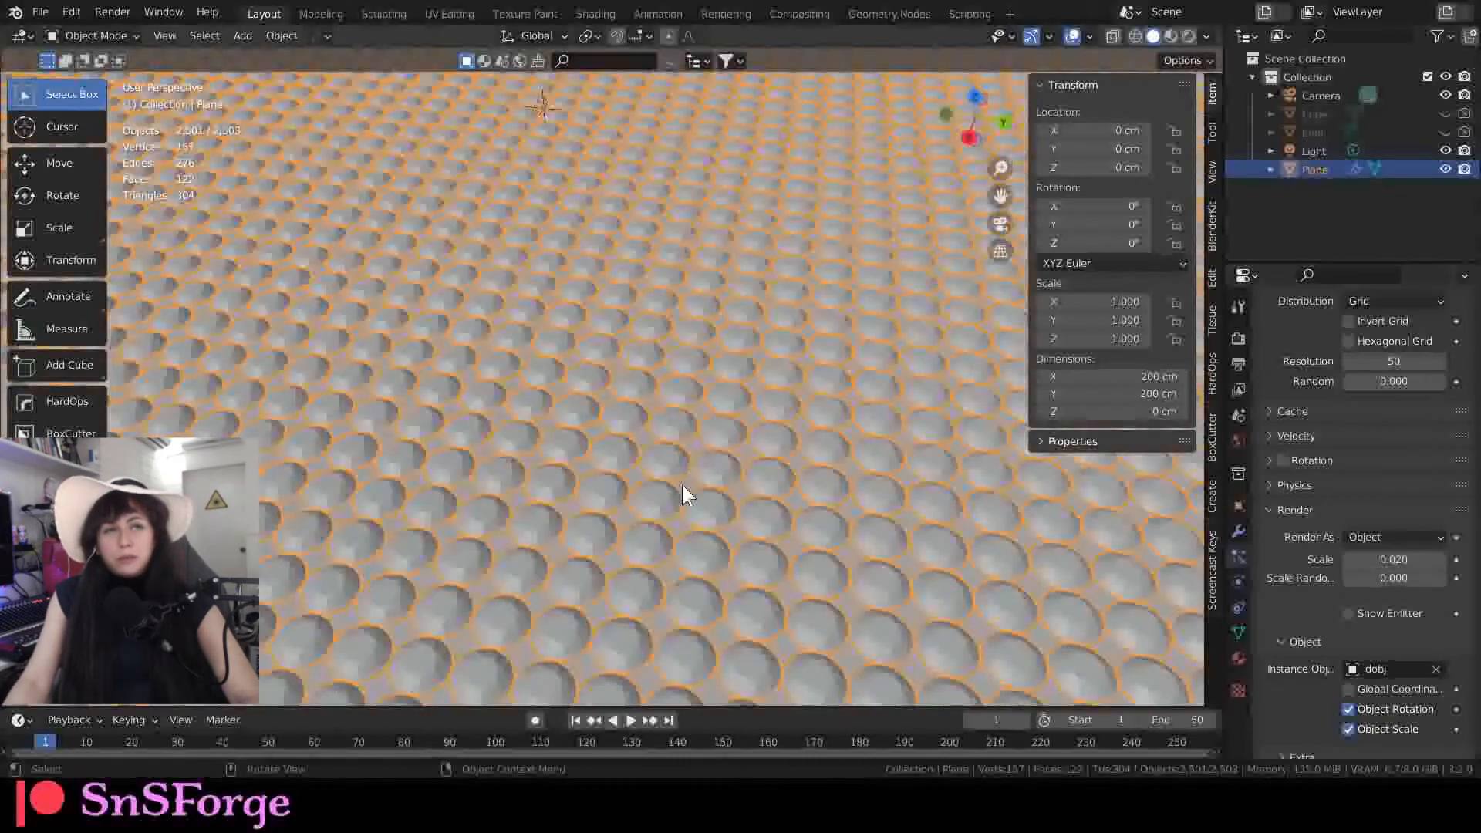
pyautogui.scroll(5, 680, 486)
pyautogui.scroll(-5, 684, 504)
pyautogui.scroll(-10, 638, 458)
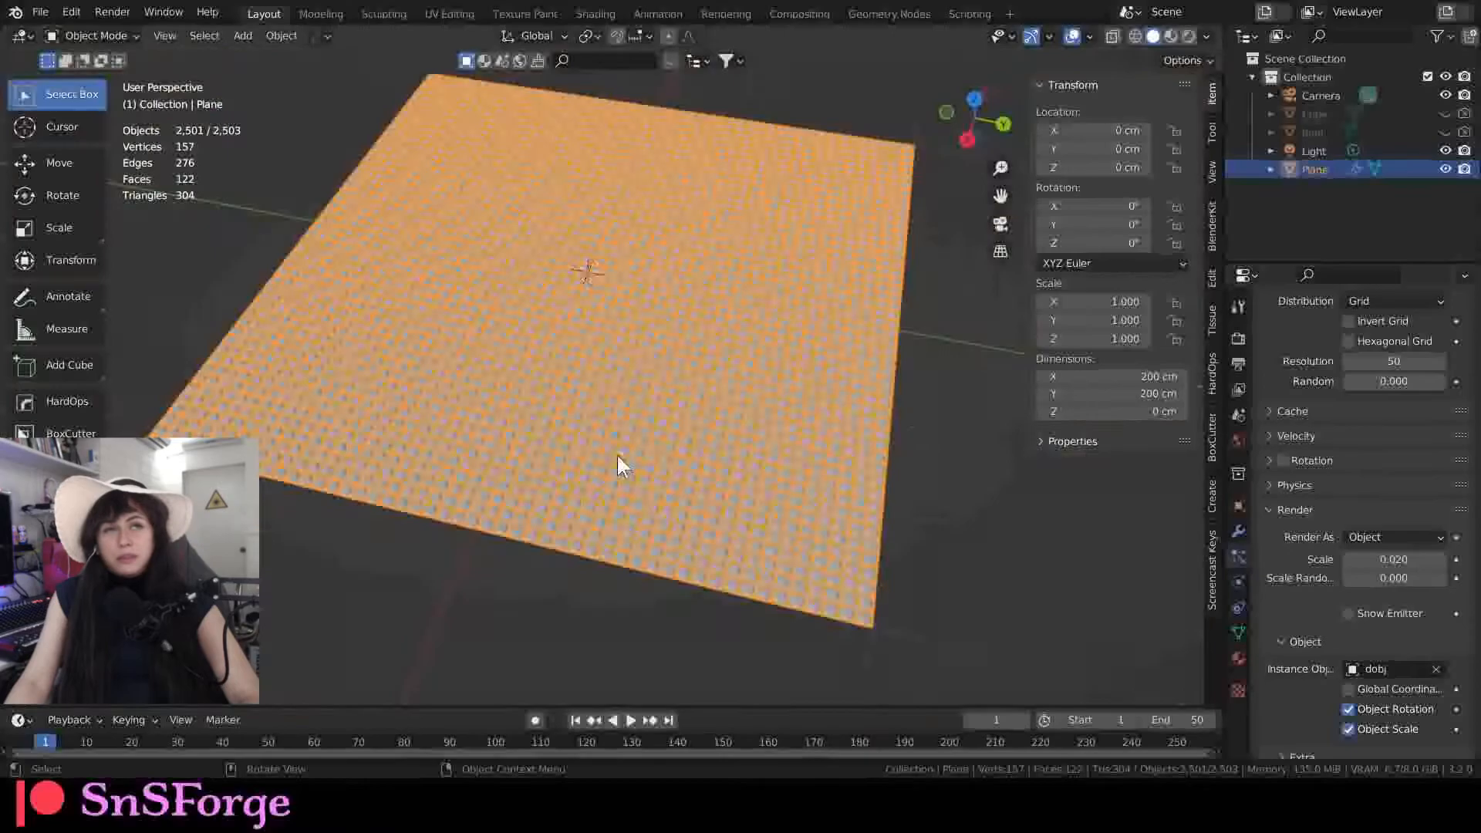
pyautogui.moveTo(617, 453); pyautogui.dragTo(729, 340, button='middle')
pyautogui.scroll(6, 641, 470)
pyautogui.scroll(-4, 645, 466)
pyautogui.scroll(-5, 531, 370)
pyautogui.scroll(3, 532, 373)
pyautogui.scroll(6, 726, 344)
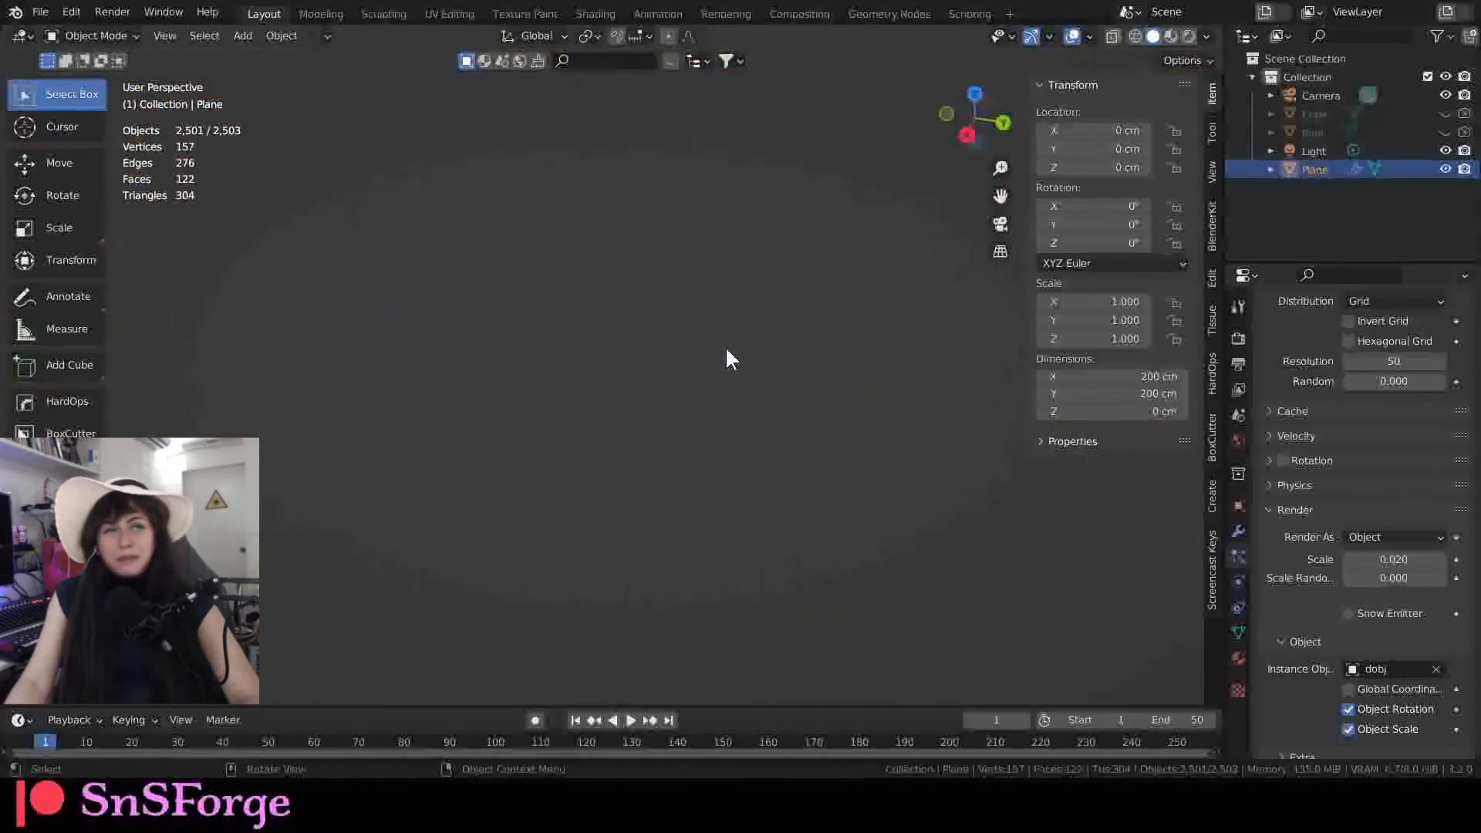
# Hide the emitter plane by turning off Show Emitter in the particle system's Viewport Display settings.
pyautogui.scroll(-5, 1358, 586)
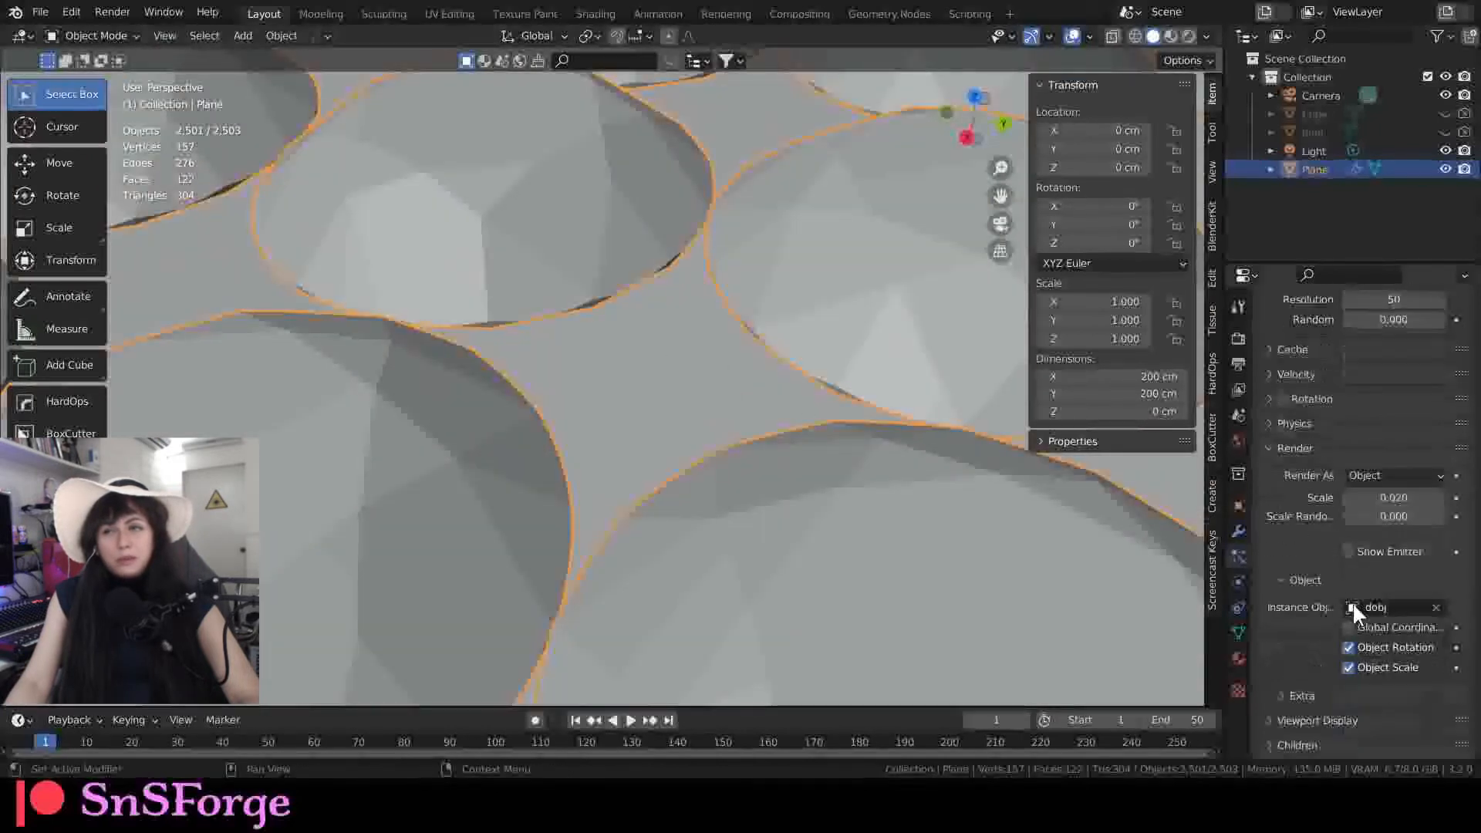
pyautogui.click(1268, 626)
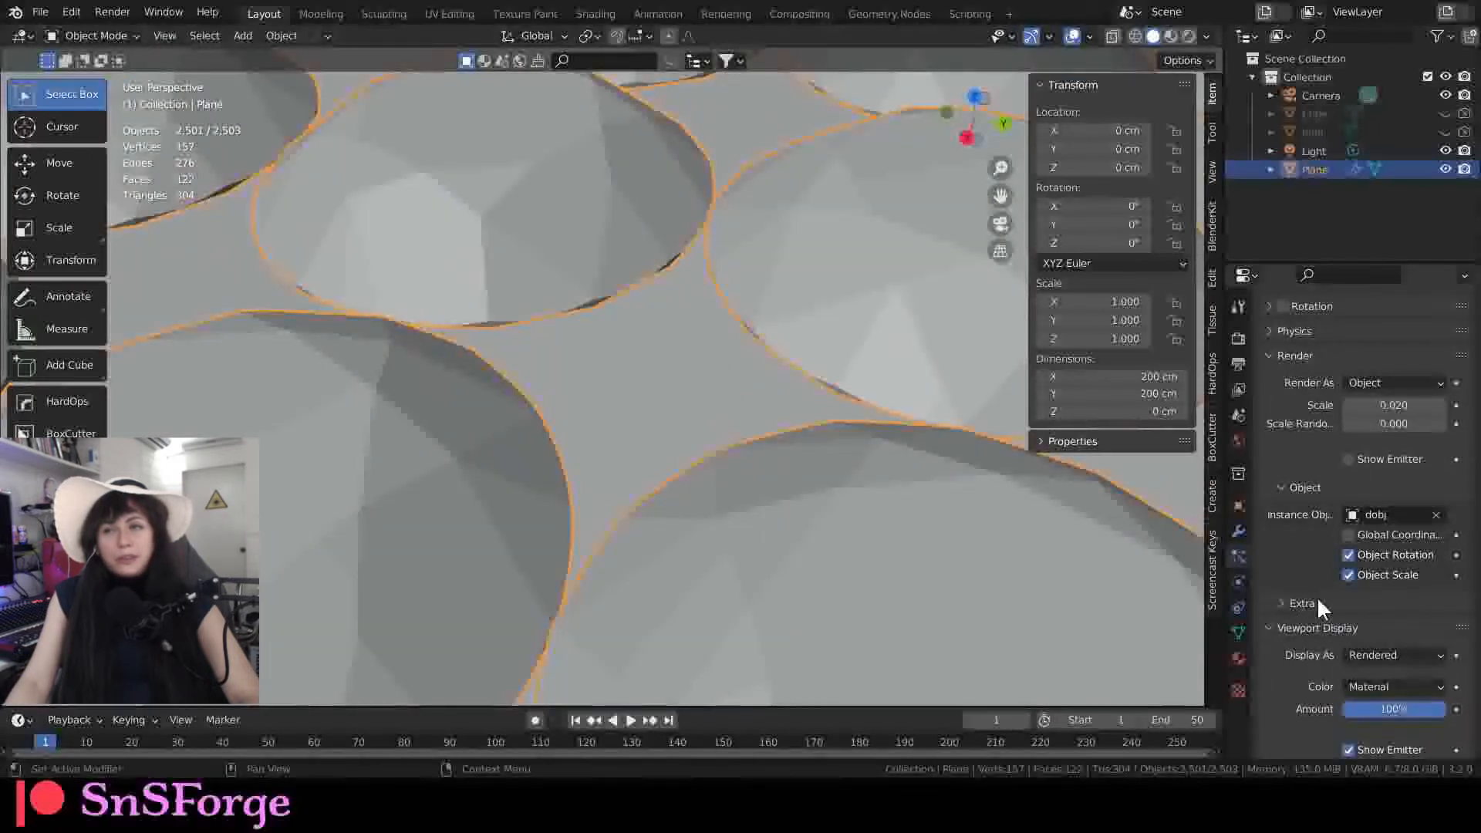
pyautogui.scroll(-5, 1315, 606)
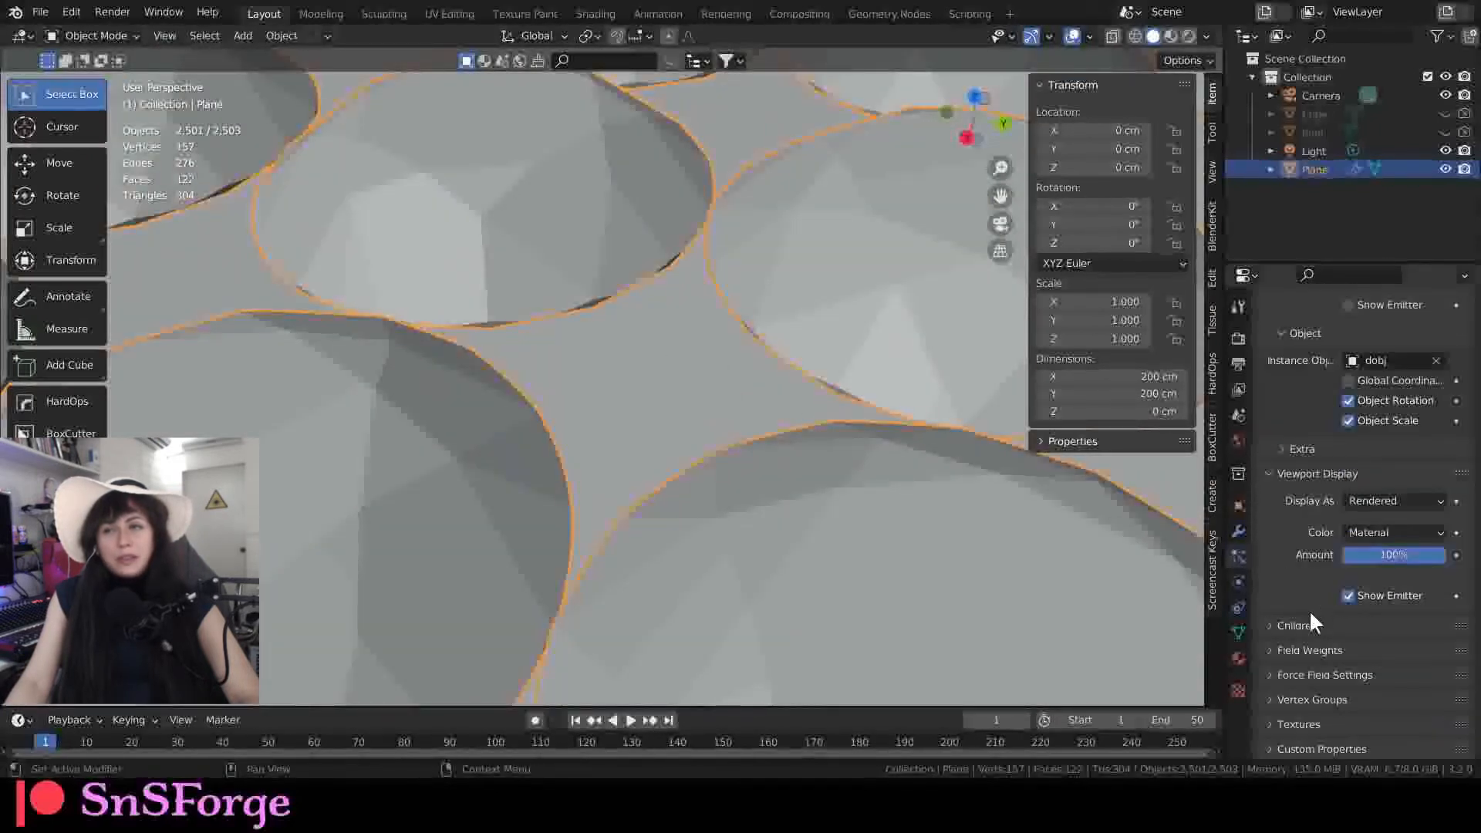
pyautogui.click(1350, 593)
pyautogui.scroll(-15, 633, 449)
pyautogui.moveTo(631, 447); pyautogui.dragTo(674, 437, button='middle')
pyautogui.scroll(8, 635, 479)
pyautogui.scroll(-10, 656, 412)
pyautogui.scroll(-4, 644, 359)
pyautogui.scroll(8, 652, 362)
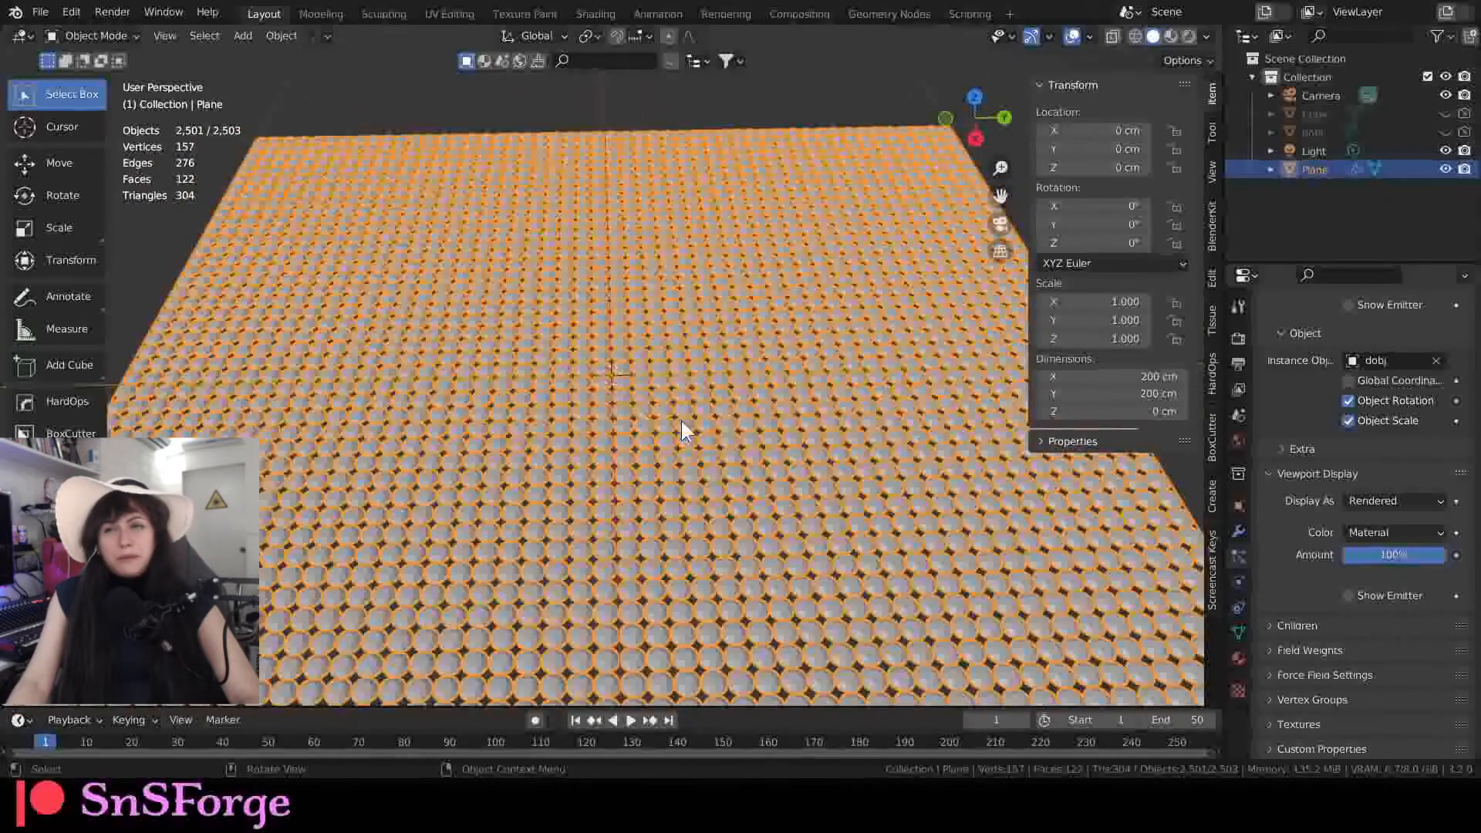
# Switch the scene's render engine to Cycles and inspect the diamond grid from several angles.
pyautogui.click(1238, 340)
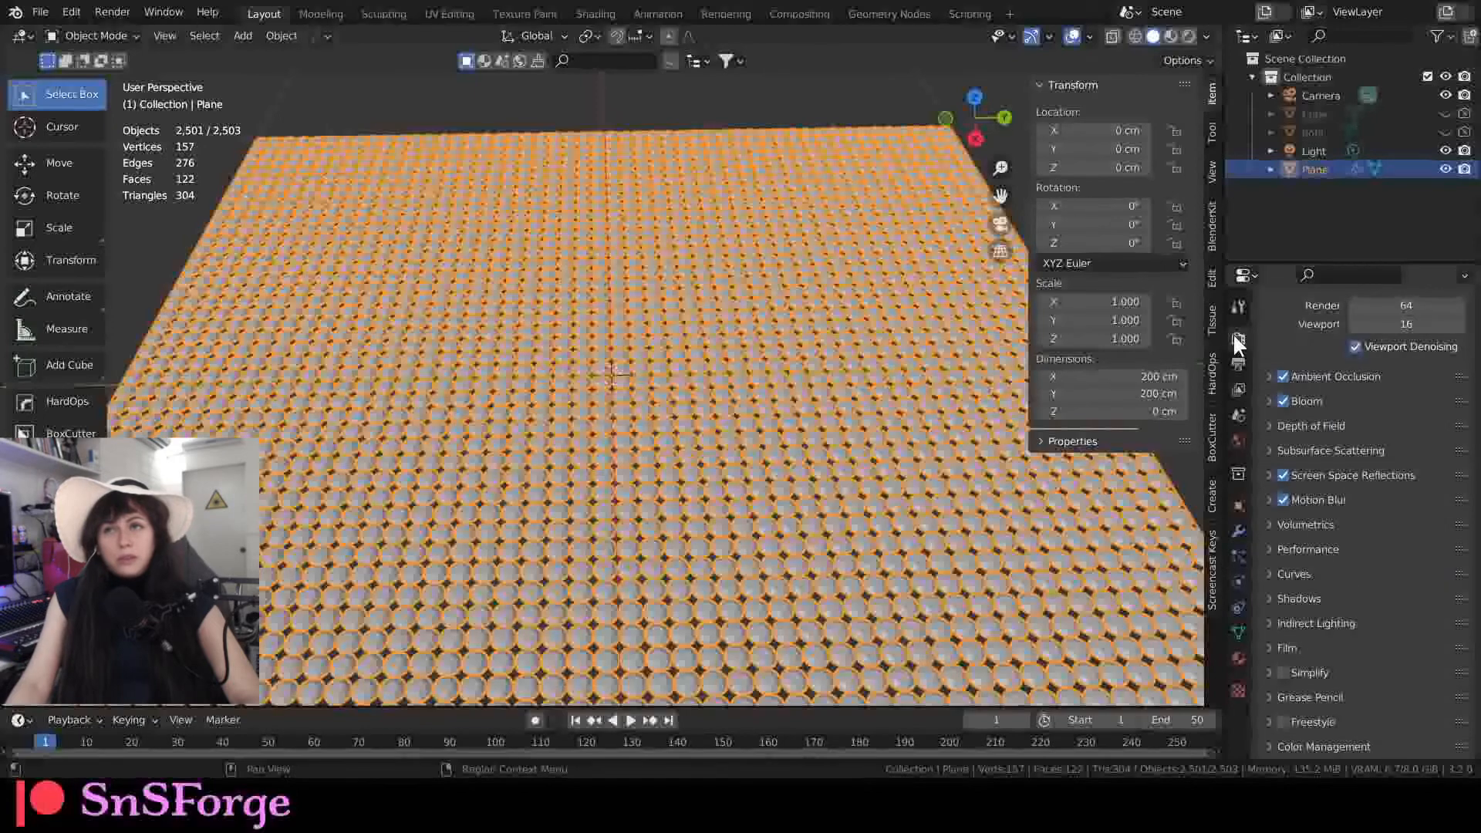
pyautogui.scroll(3, 1330, 387)
pyautogui.click(1385, 333)
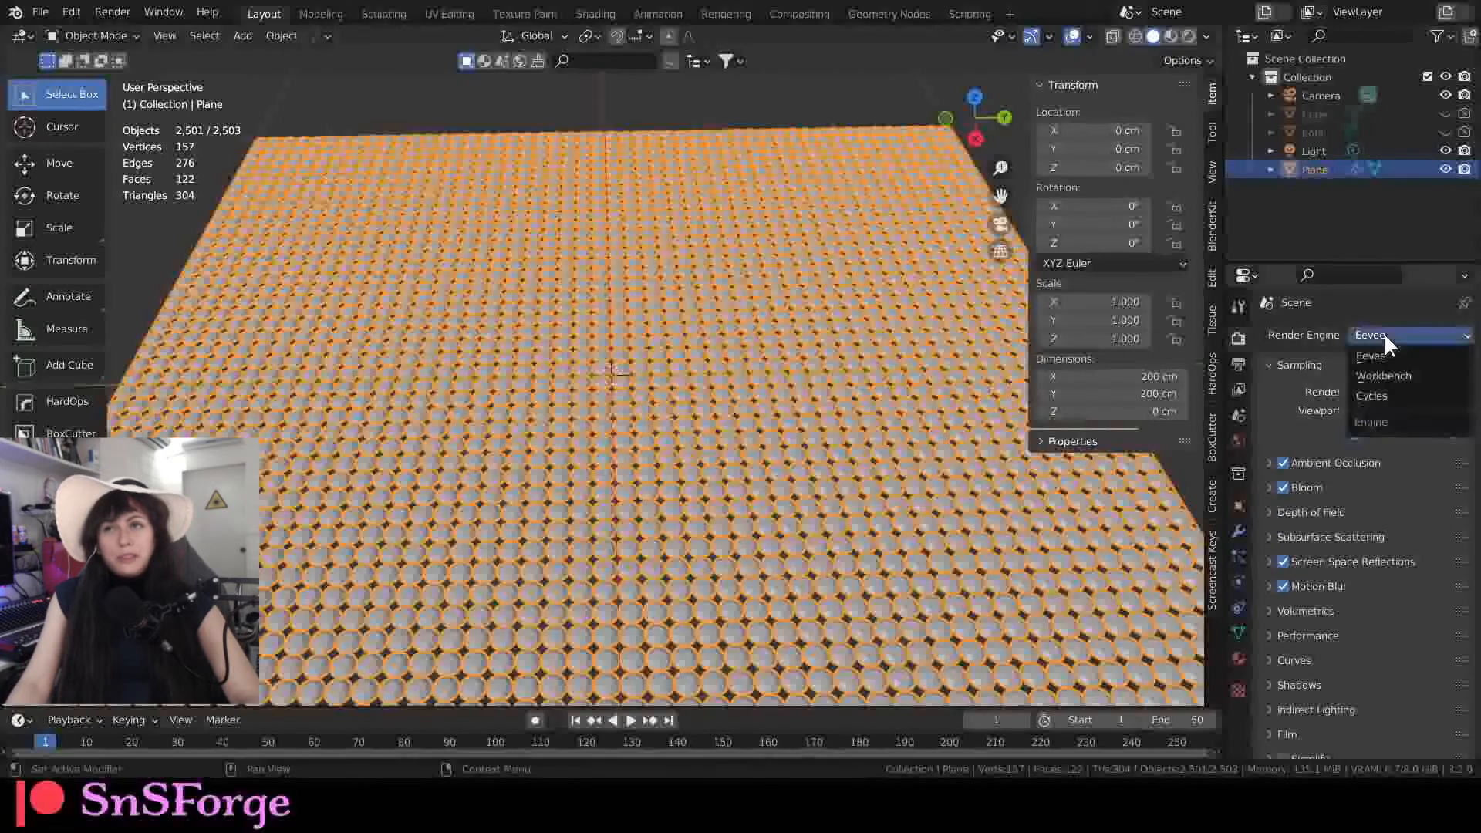
pyautogui.click(1385, 395)
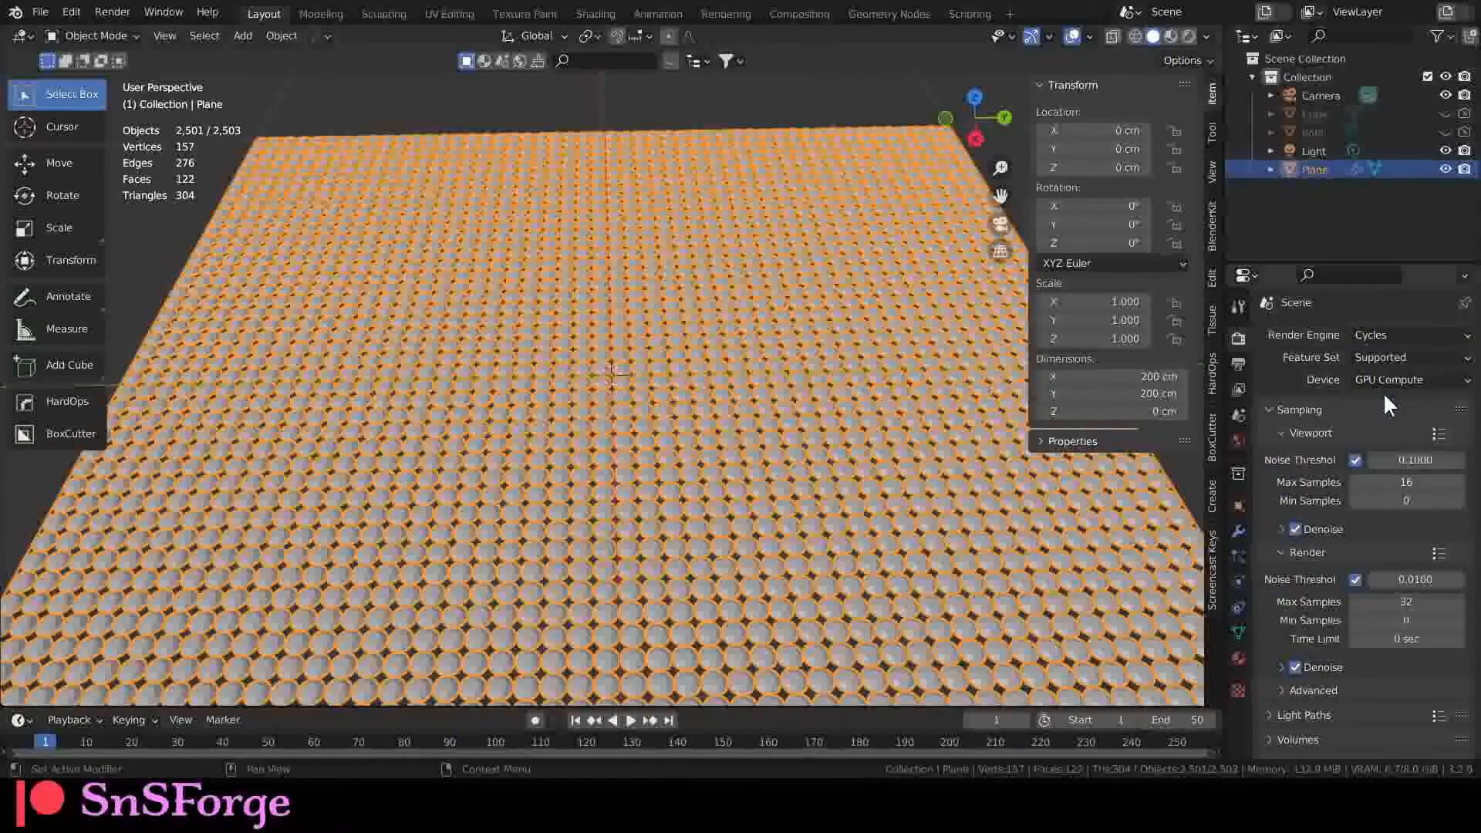
pyautogui.moveTo(678, 470); pyautogui.dragTo(589, 424, button='middle')
pyautogui.scroll(3, 724, 503)
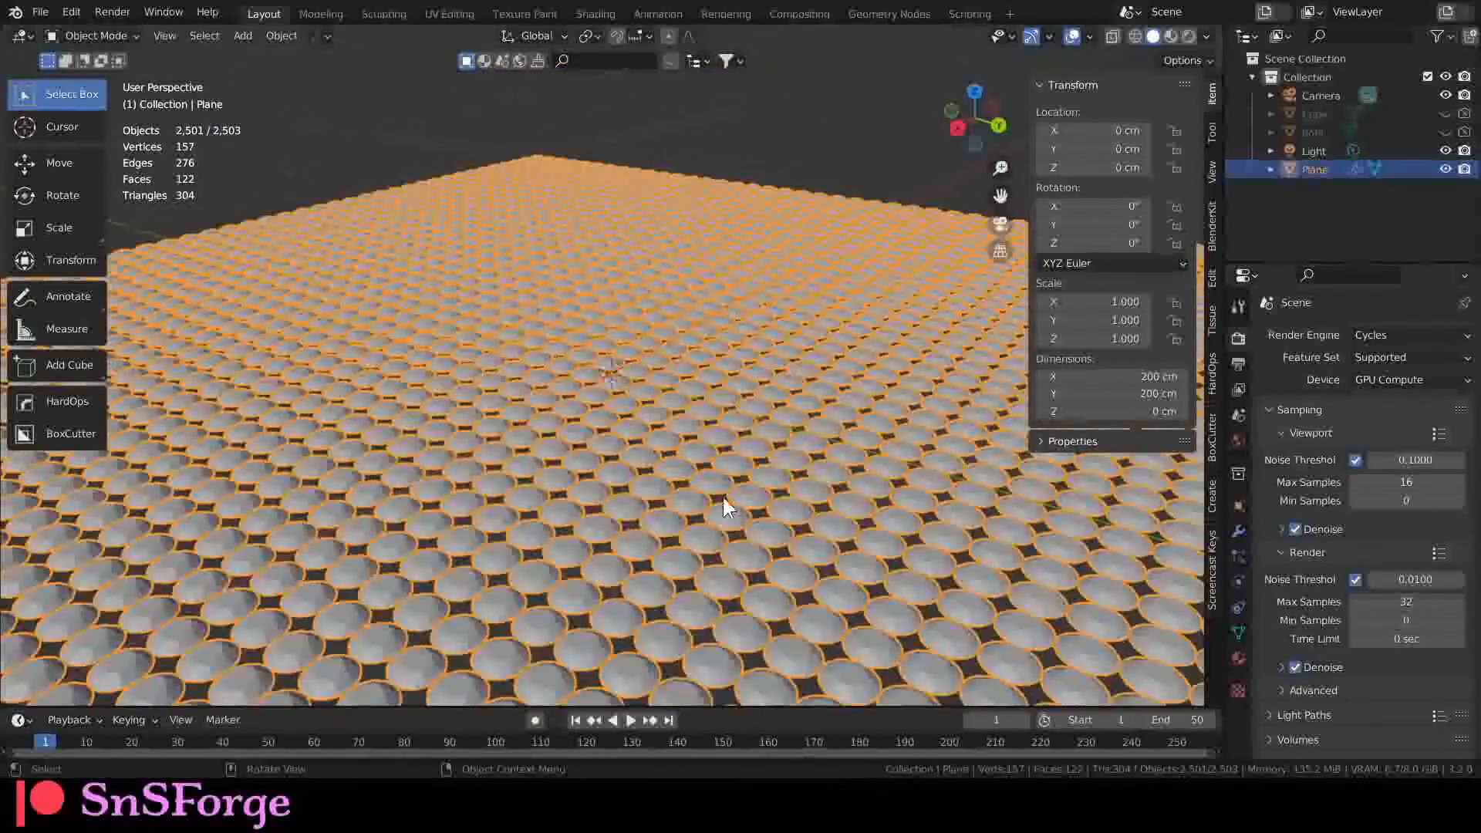
pyautogui.moveTo(712, 488); pyautogui.dragTo(796, 542, button='middle')
pyautogui.moveTo(670, 488); pyautogui.dragTo(702, 503, button='middle')
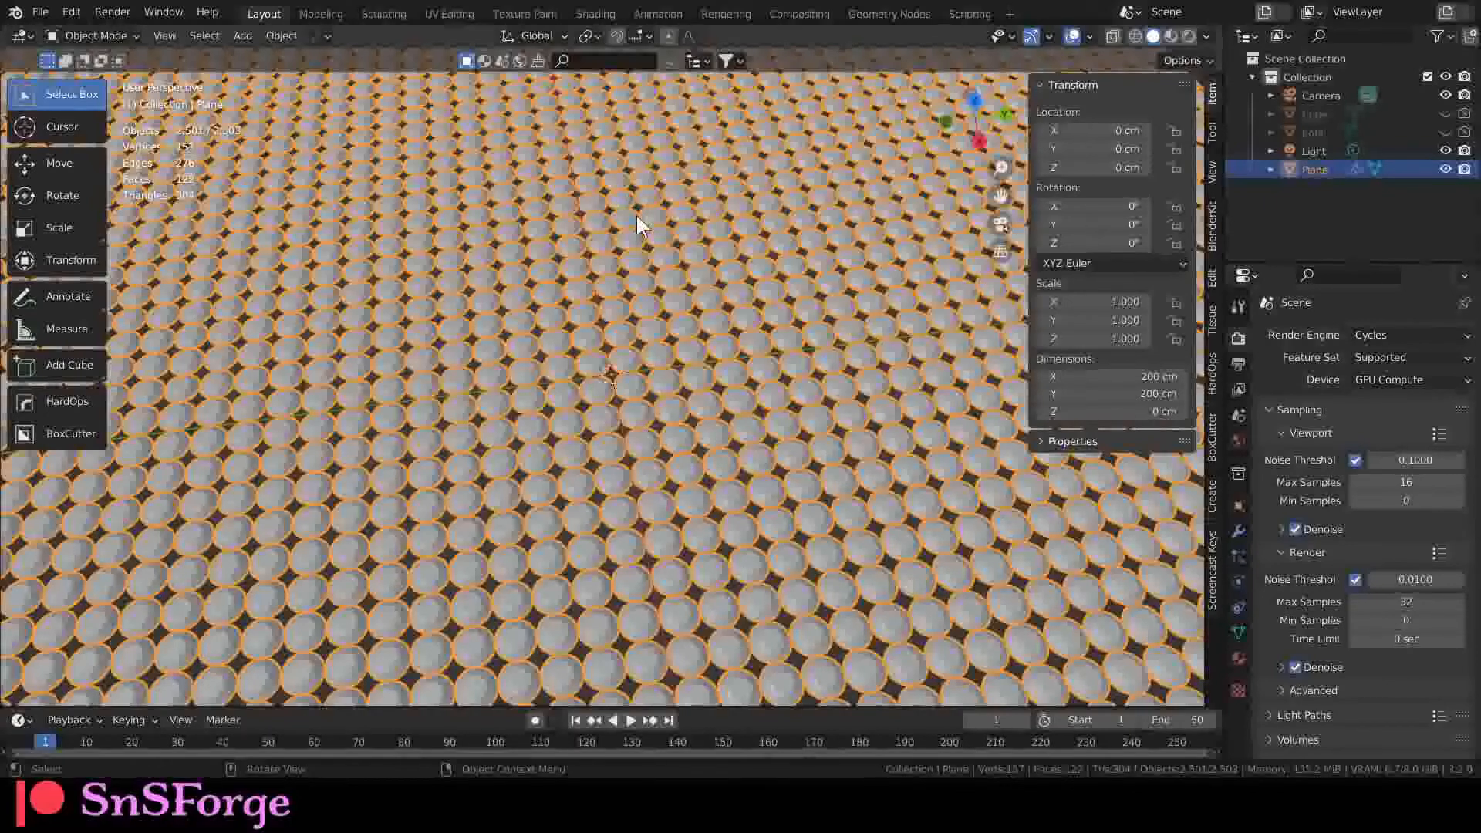
# Make the hidden dobj diamond visible in the viewport and locate it beneath the particle grid.
pyautogui.scroll(-2, 691, 281)
pyautogui.moveTo(710, 298); pyautogui.dragTo(678, 267, button='middle')
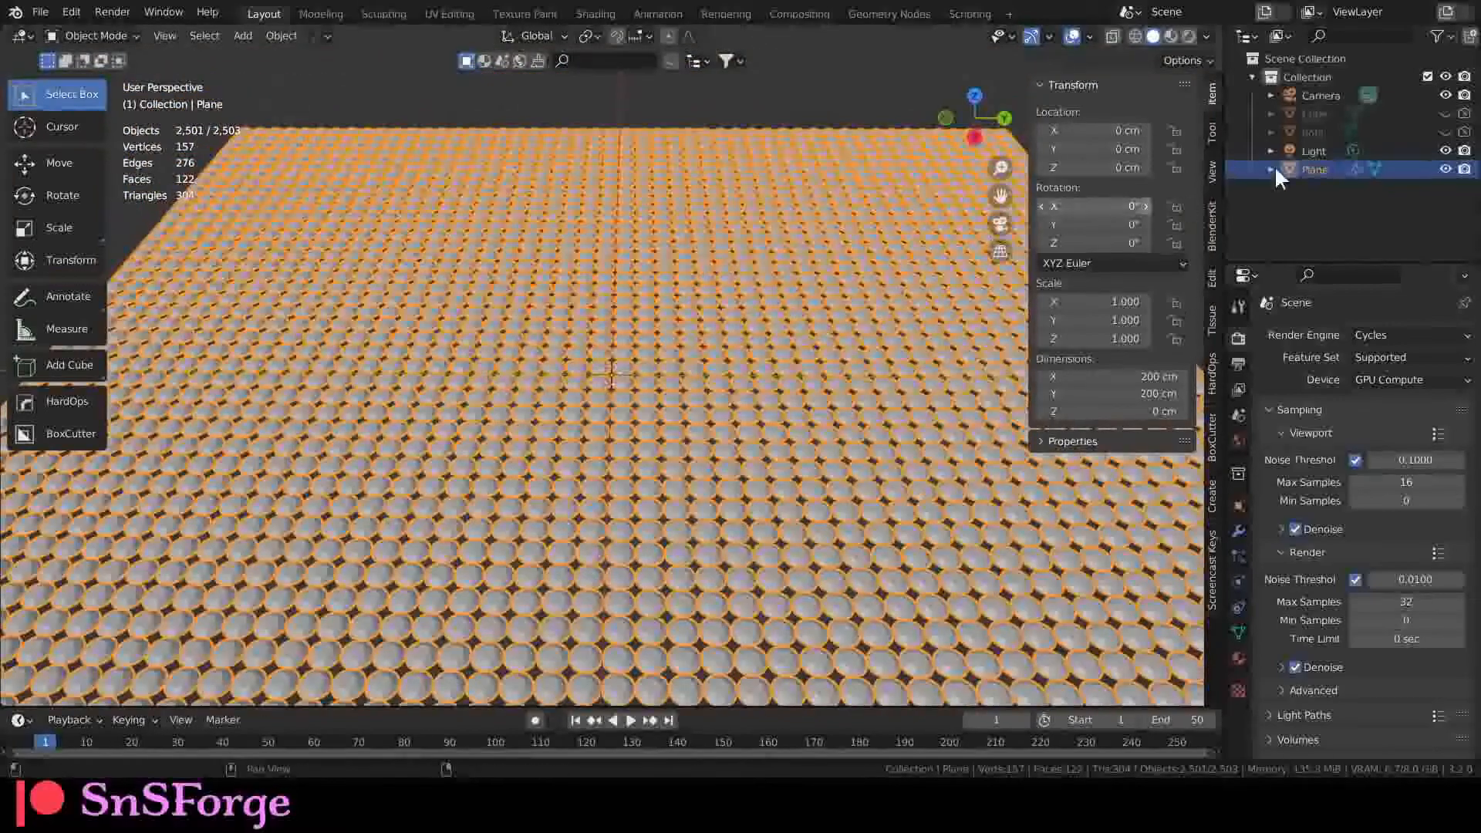
pyautogui.click(1445, 131)
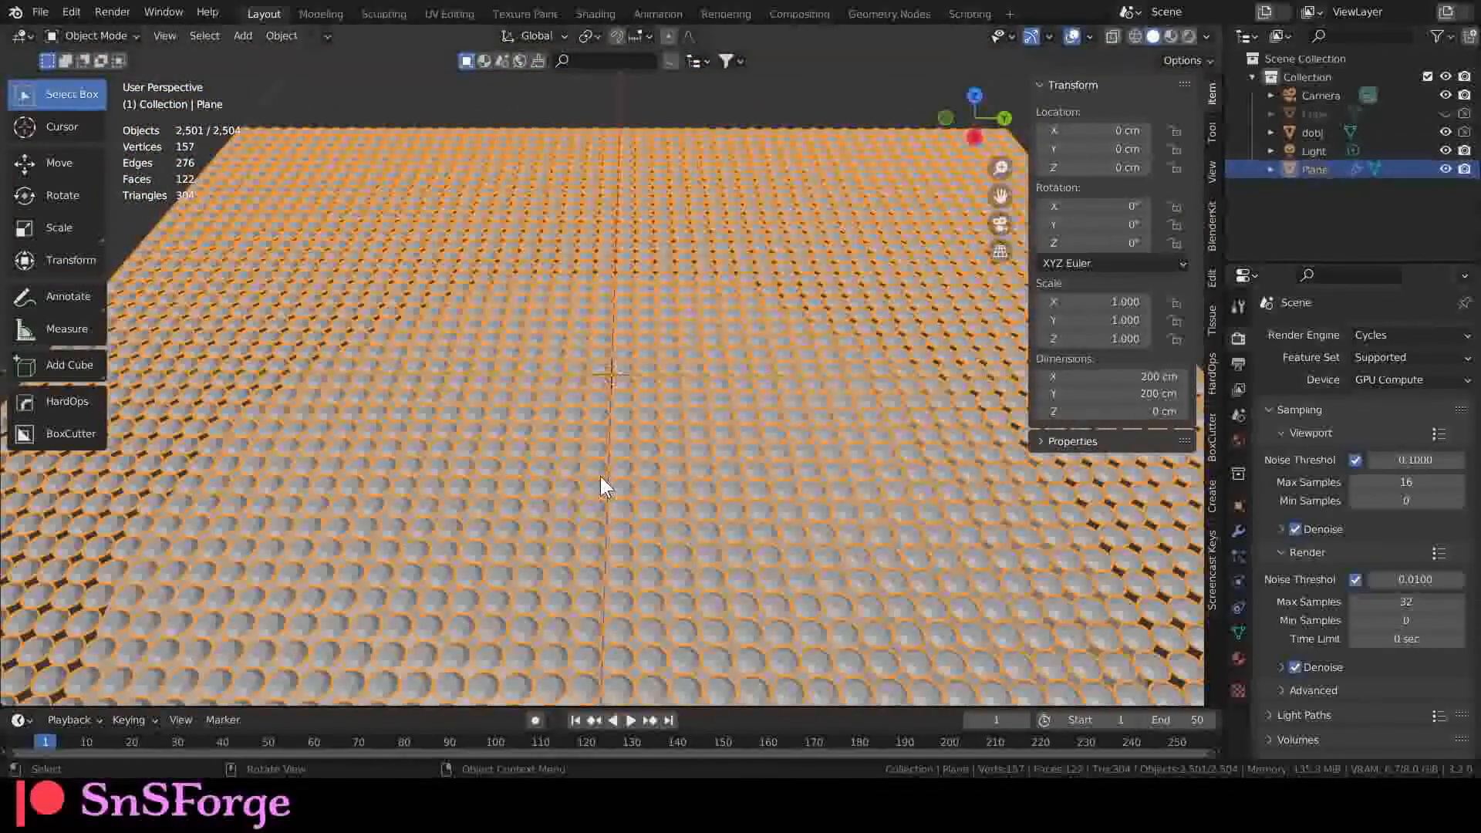
pyautogui.moveTo(601, 479); pyautogui.dragTo(582, 430, button='middle')
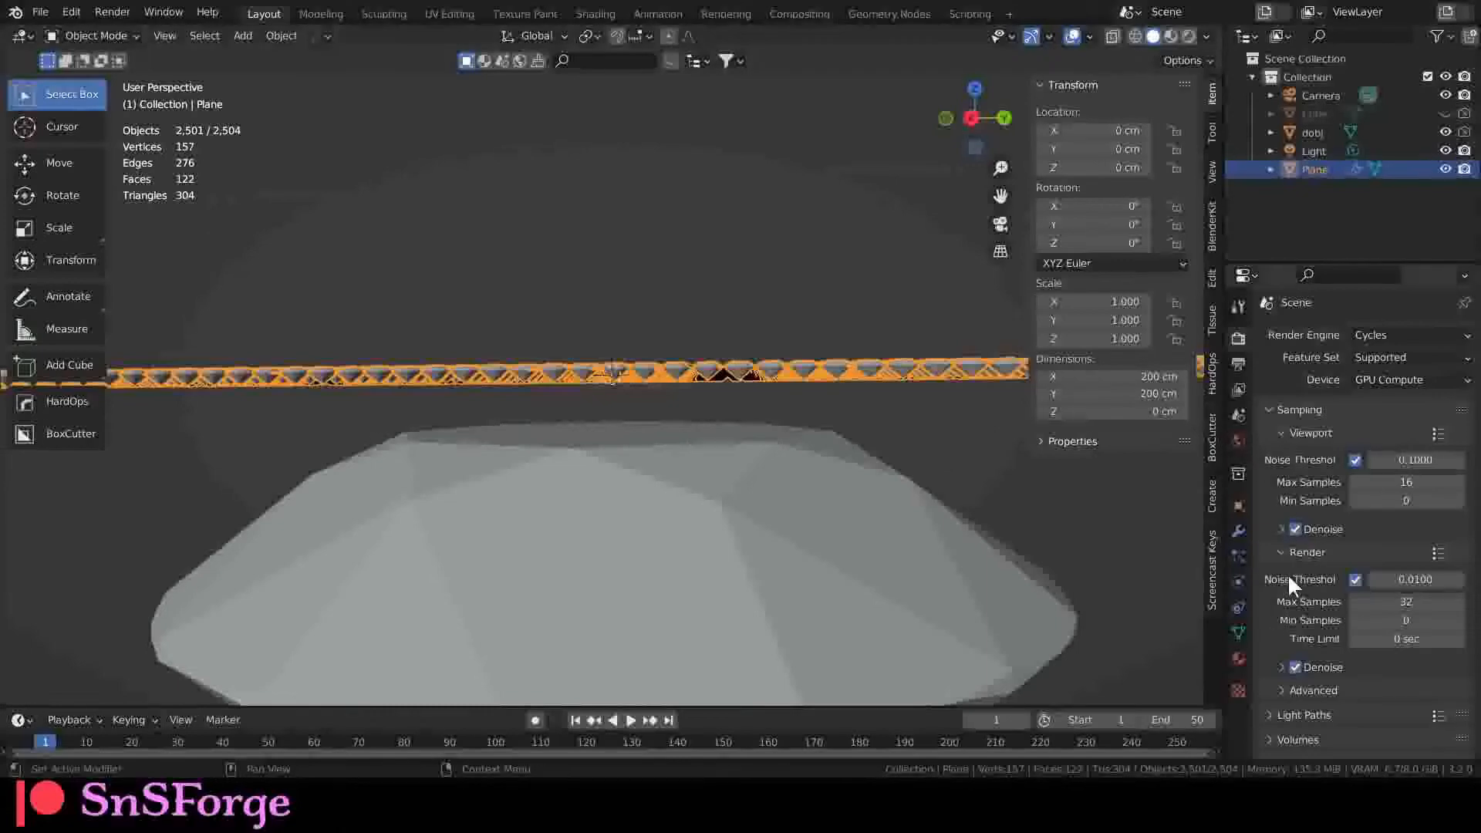
pyautogui.moveTo(691, 362); pyautogui.dragTo(683, 415, button='middle')
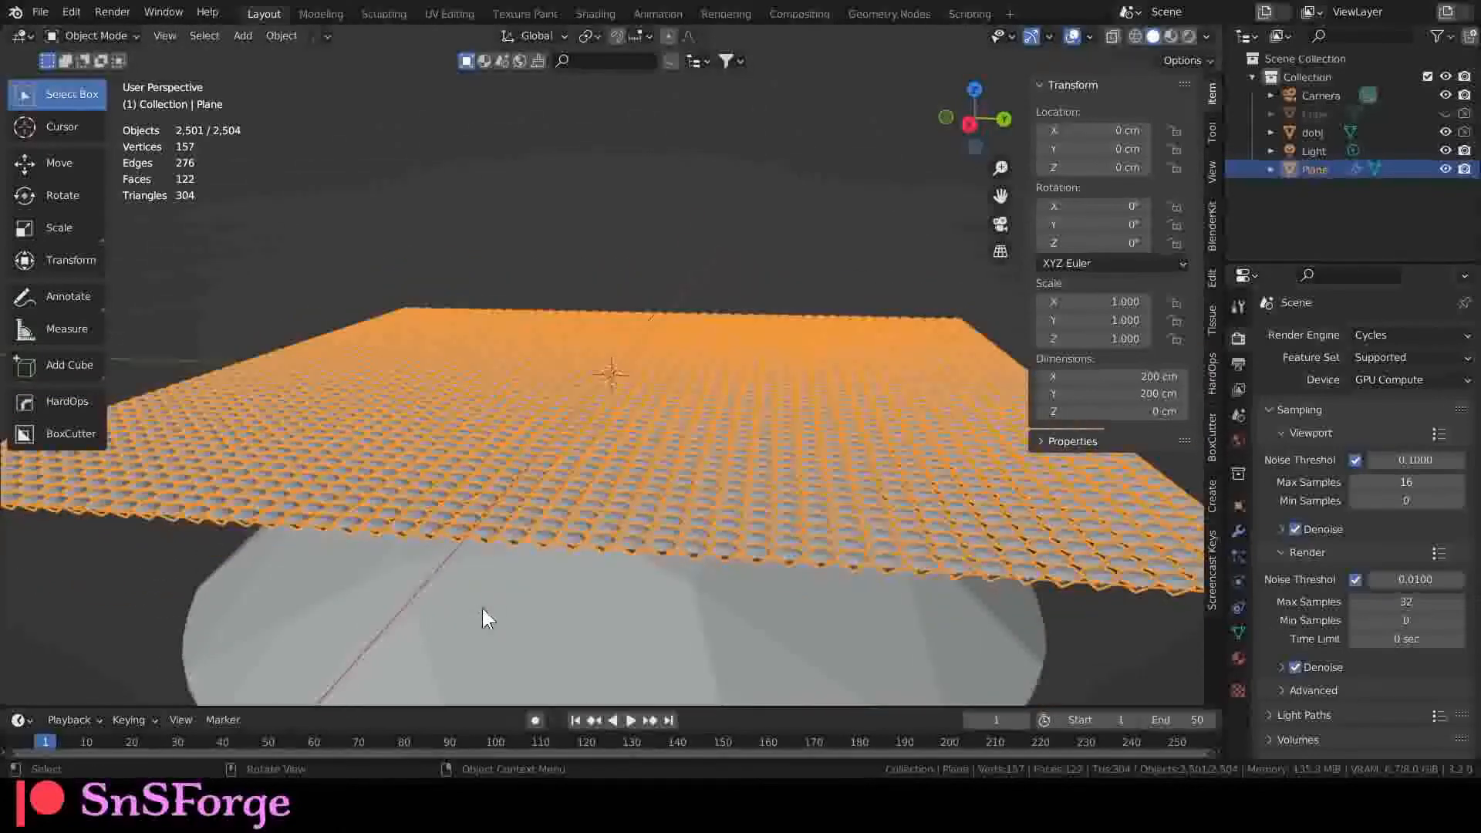
# Select the large source diamond dobj beneath the grid and give it a new material.
pyautogui.click(483, 608)
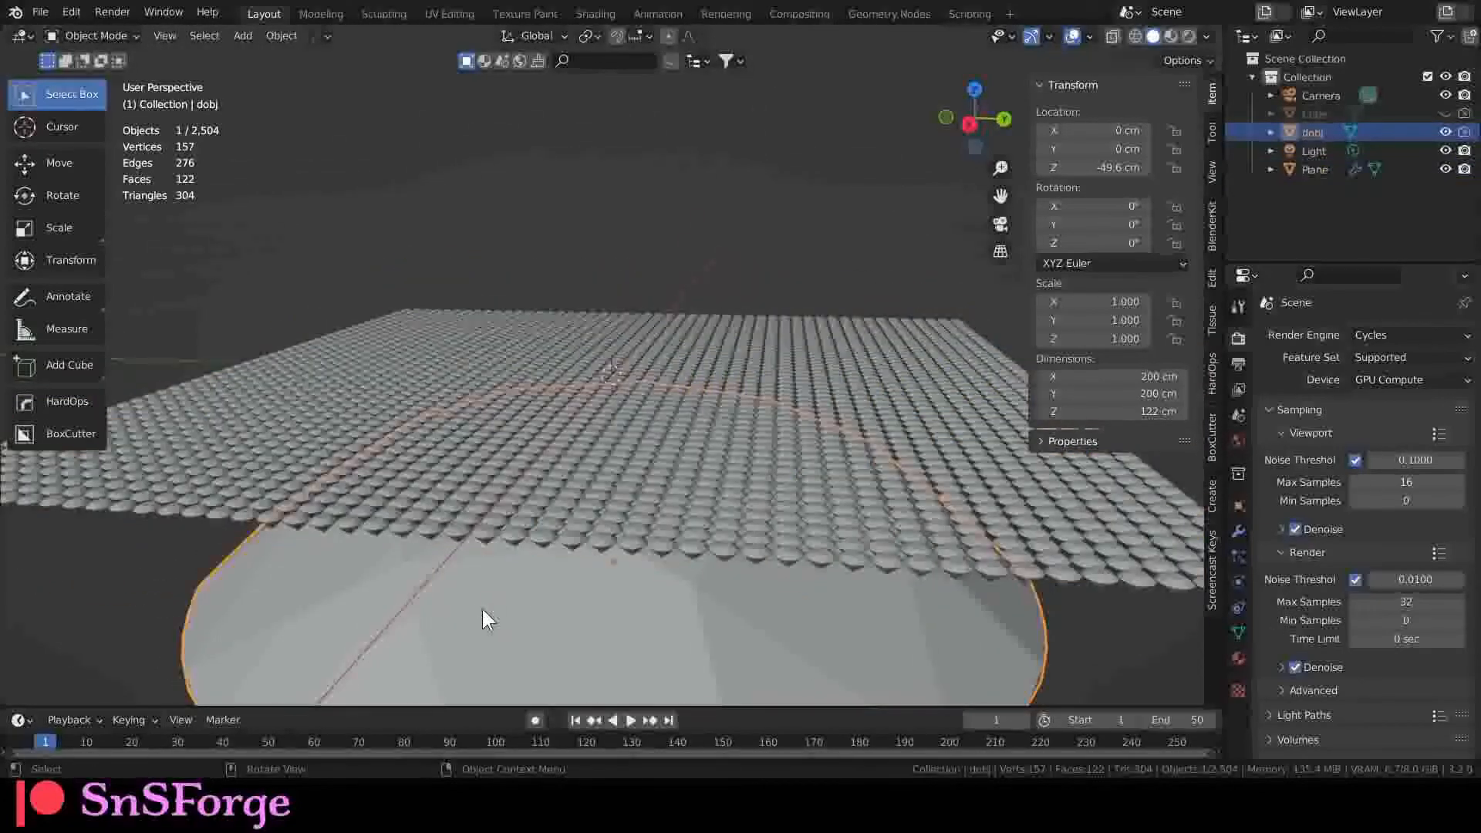
pyautogui.click(852, 407)
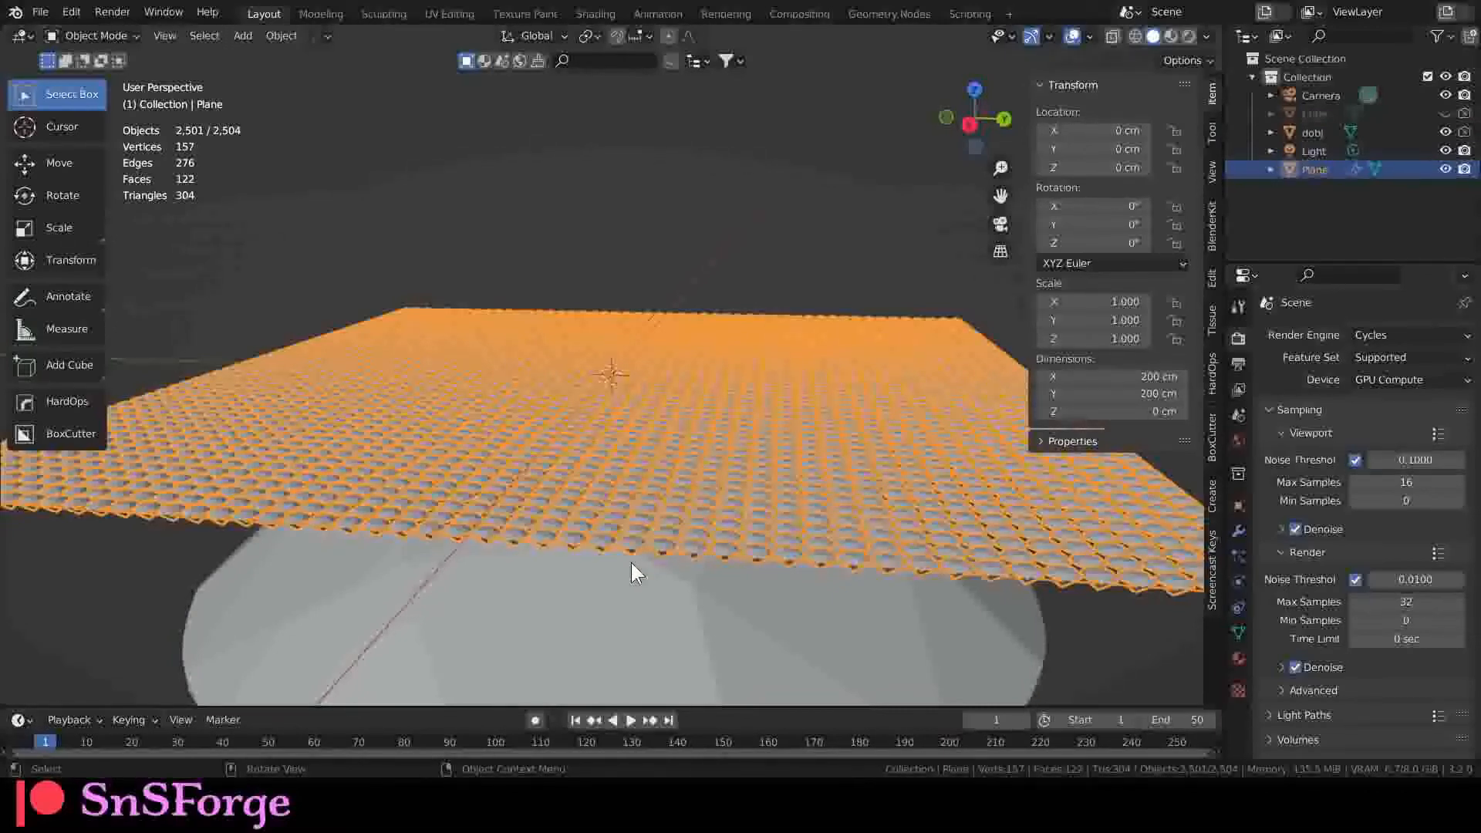
pyautogui.click(553, 632)
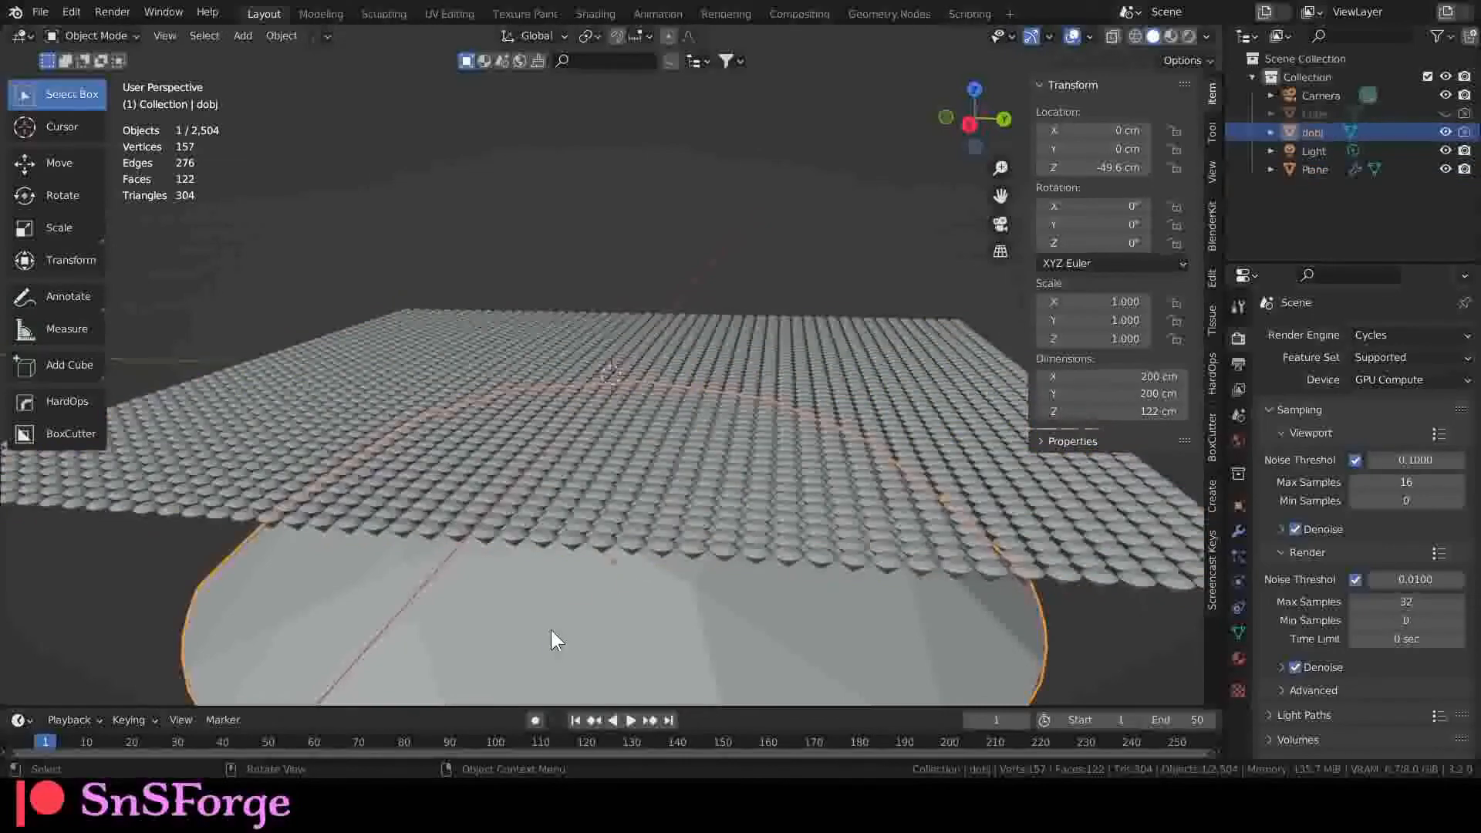
pyautogui.moveTo(539, 605); pyautogui.dragTo(609, 550, button='middle')
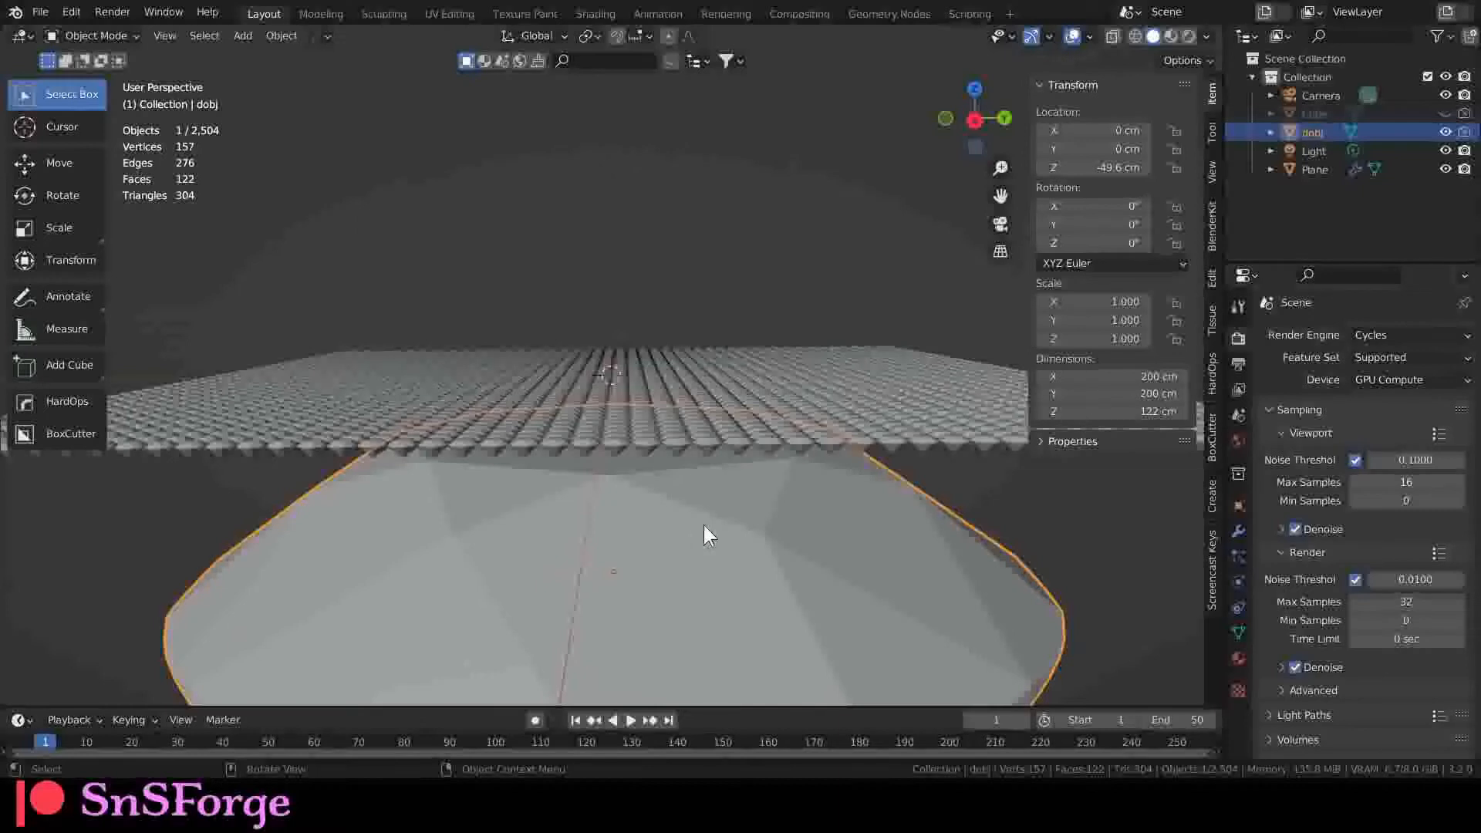
pyautogui.click(1238, 658)
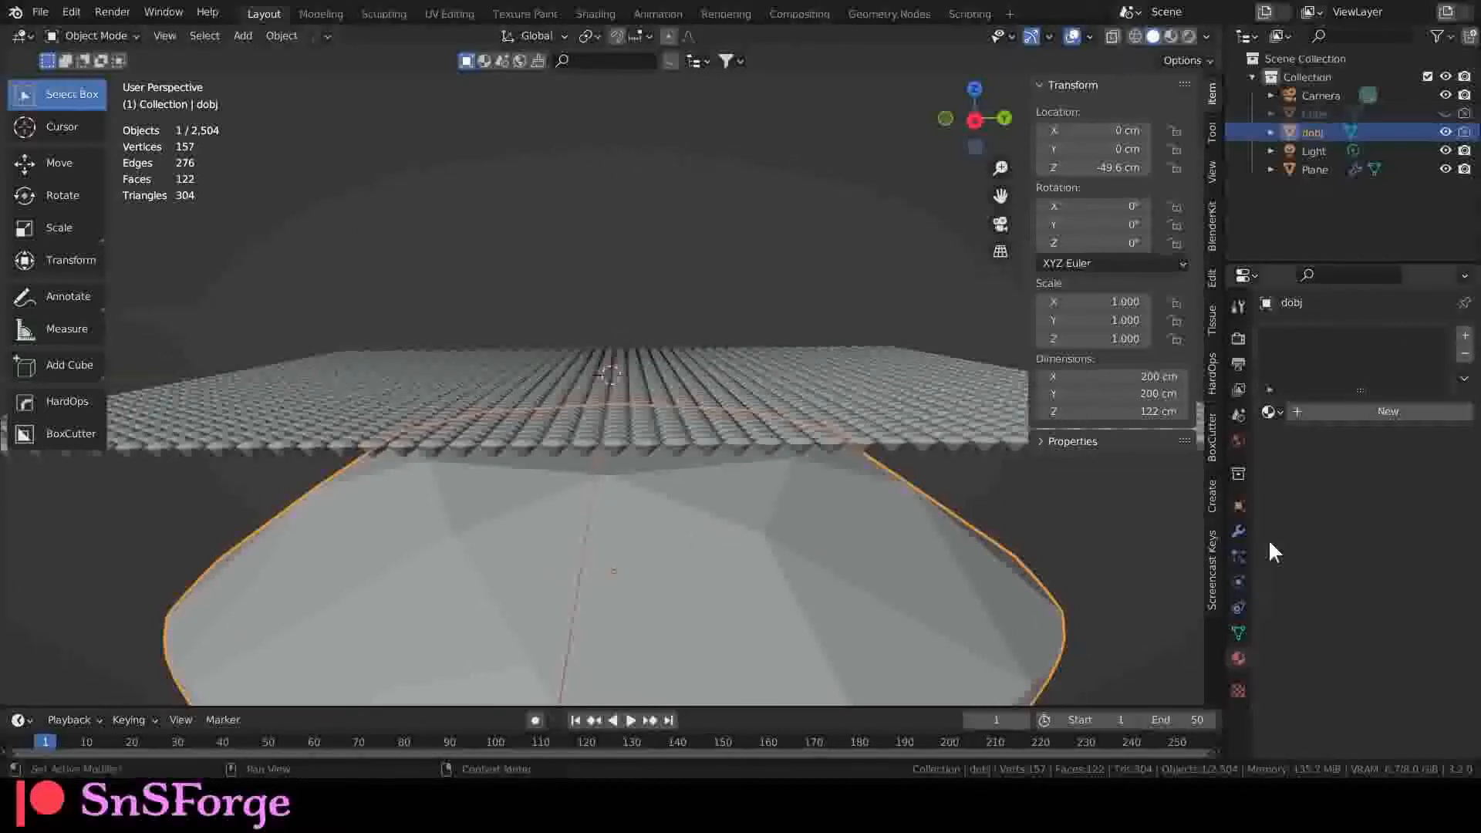
pyautogui.click(1343, 409)
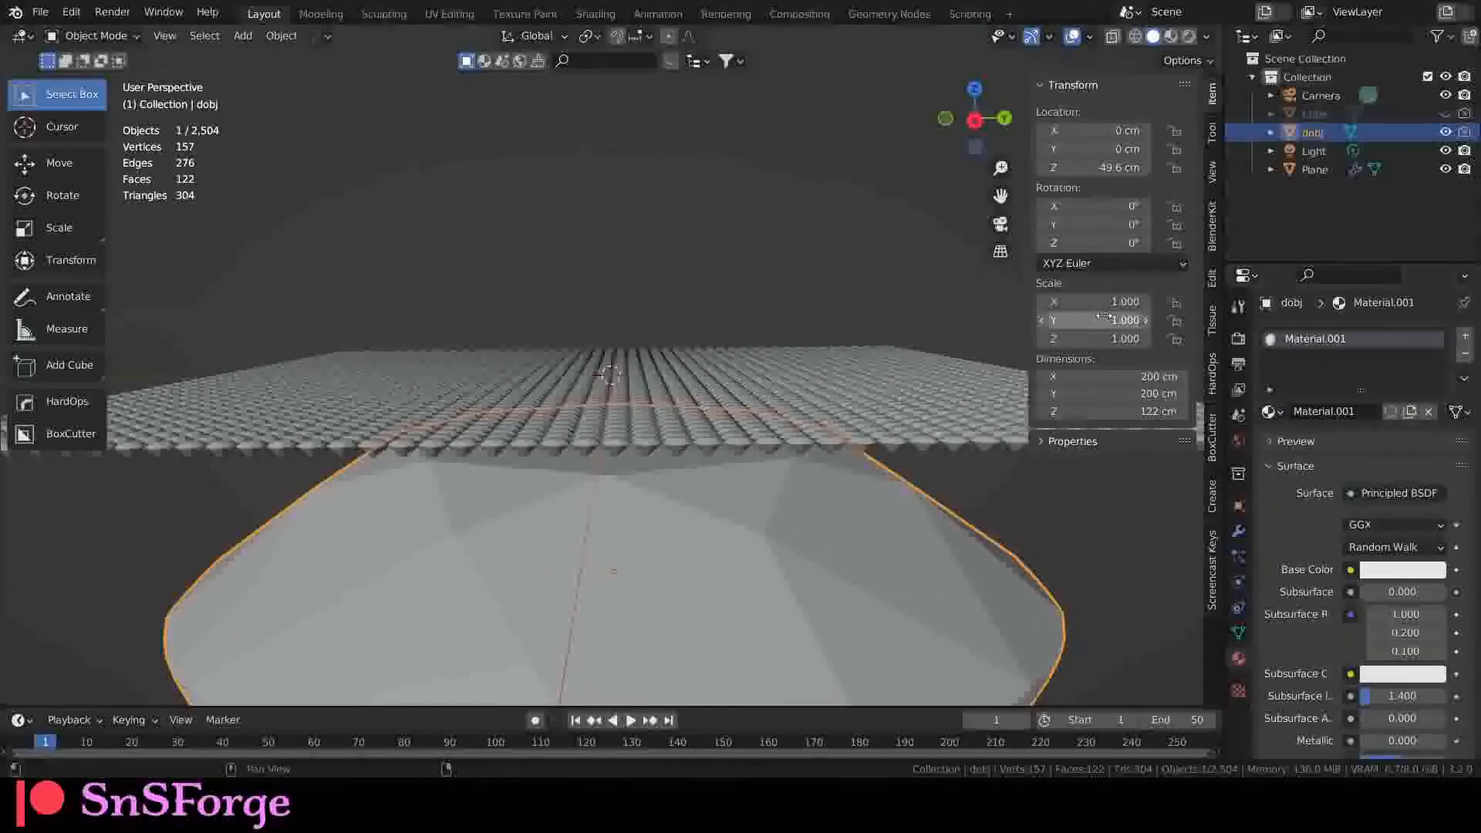
# Switch to the Shading workspace and bring up the source diamond together with its material nodes.
pyautogui.click(596, 14)
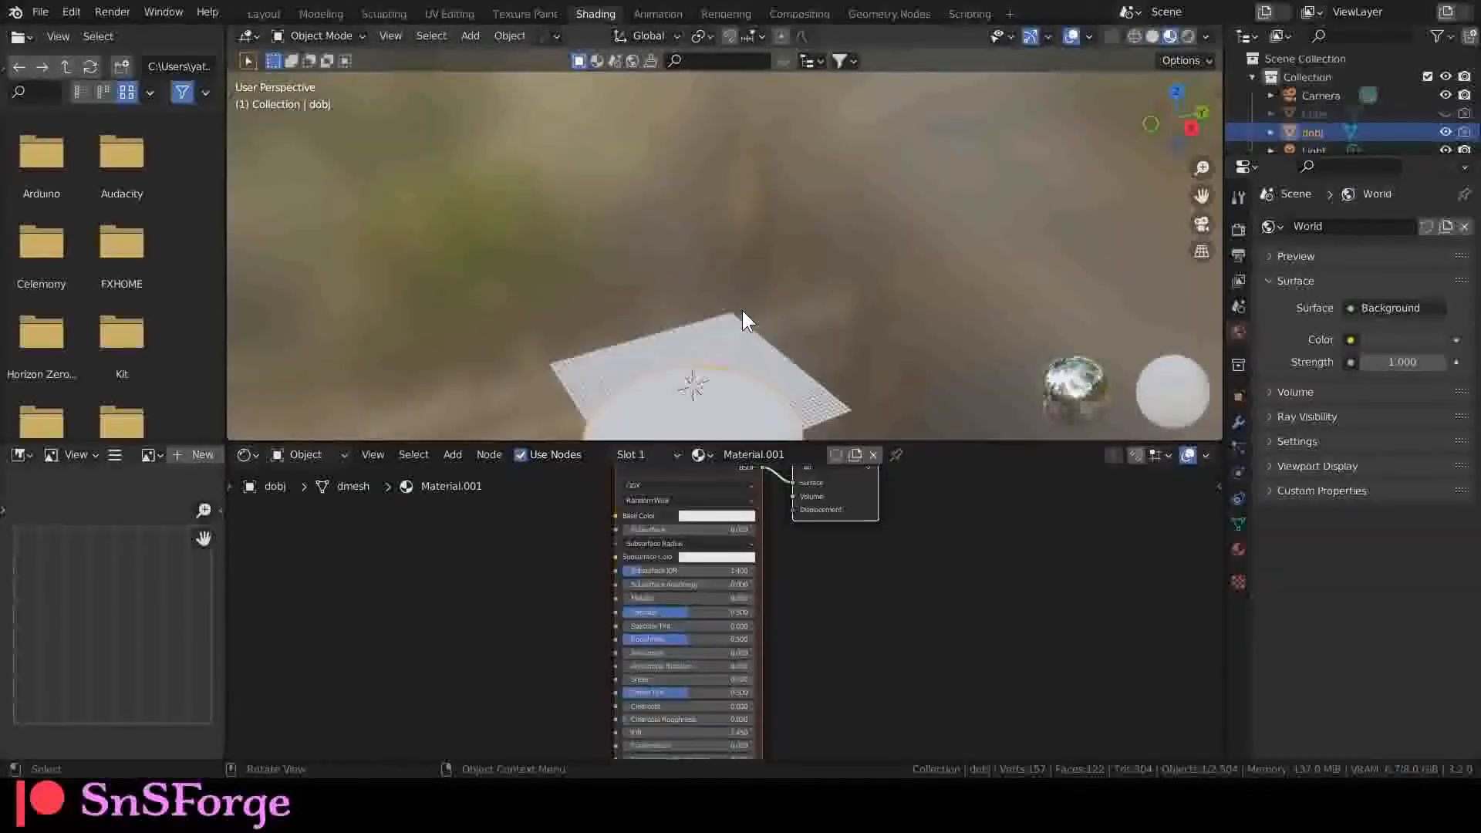
pyautogui.click(731, 334)
pyautogui.press('KP_Decimal')
pyautogui.scroll(3, 733, 333)
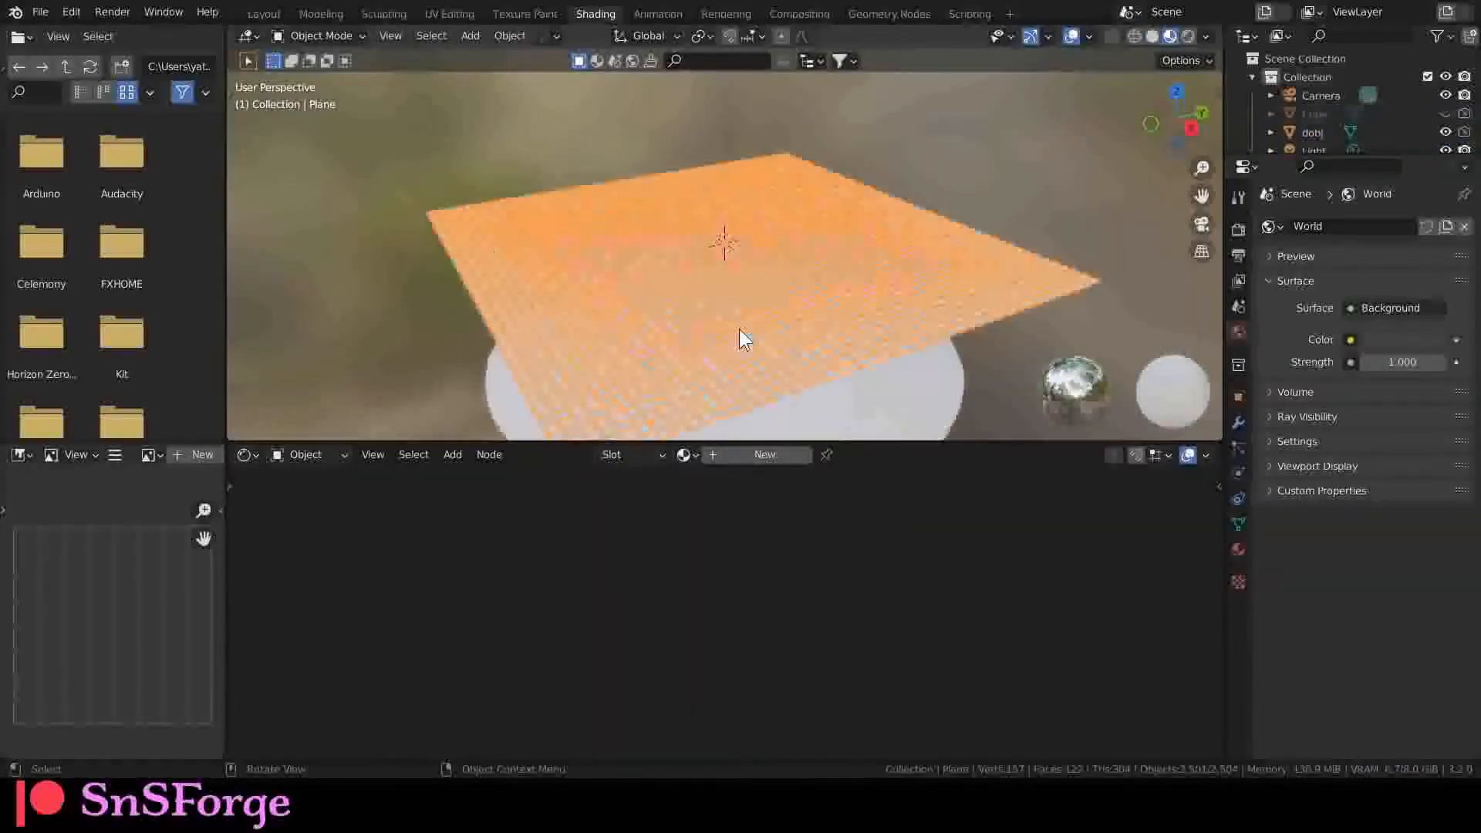
pyautogui.moveTo(739, 329); pyautogui.dragTo(694, 337, button='middle')
pyautogui.click(798, 375)
pyautogui.moveTo(798, 373); pyautogui.dragTo(797, 346, button='middle')
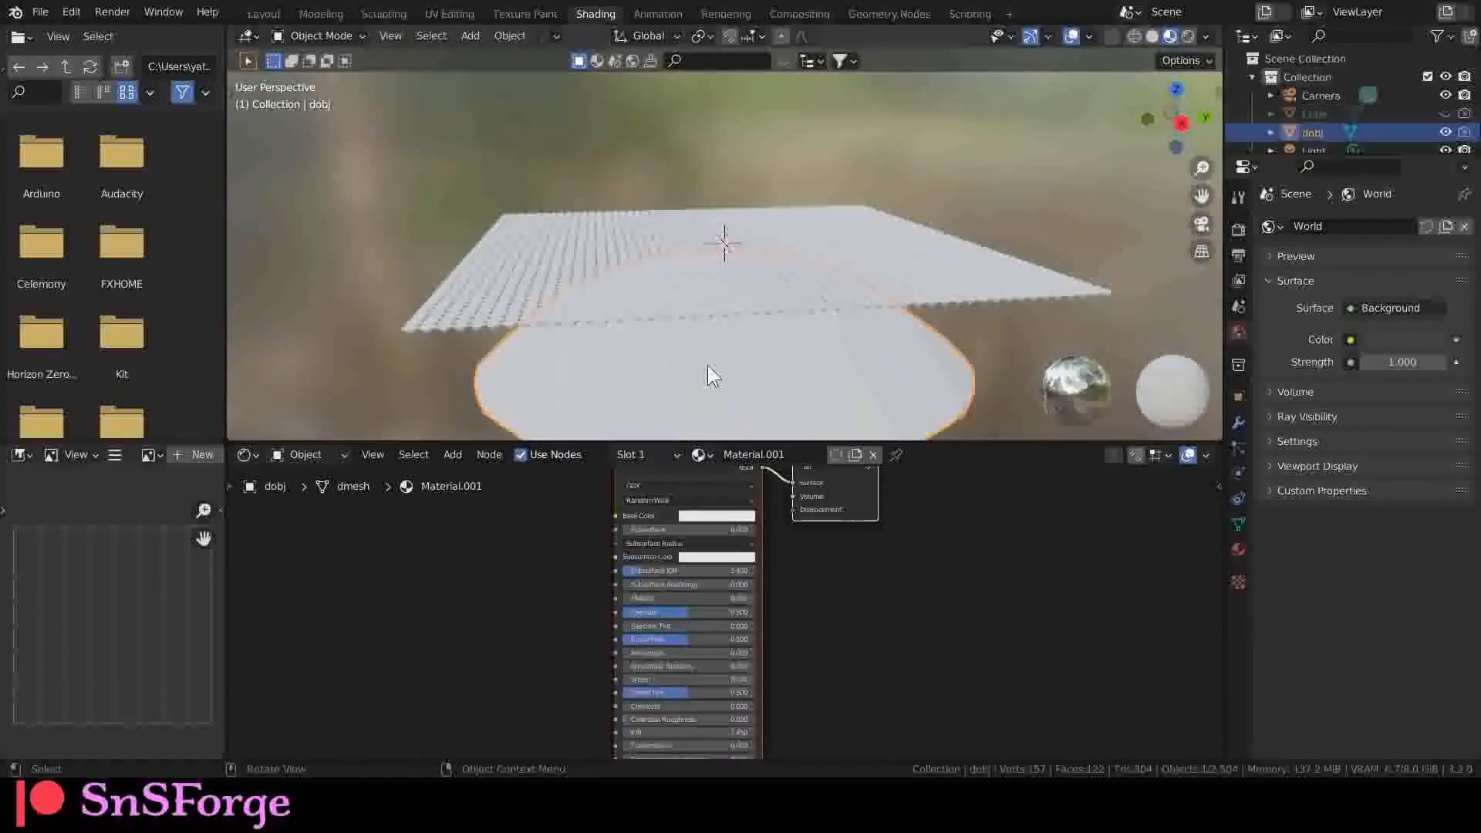
pyautogui.moveTo(723, 363); pyautogui.dragTo(650, 194, button='middle')
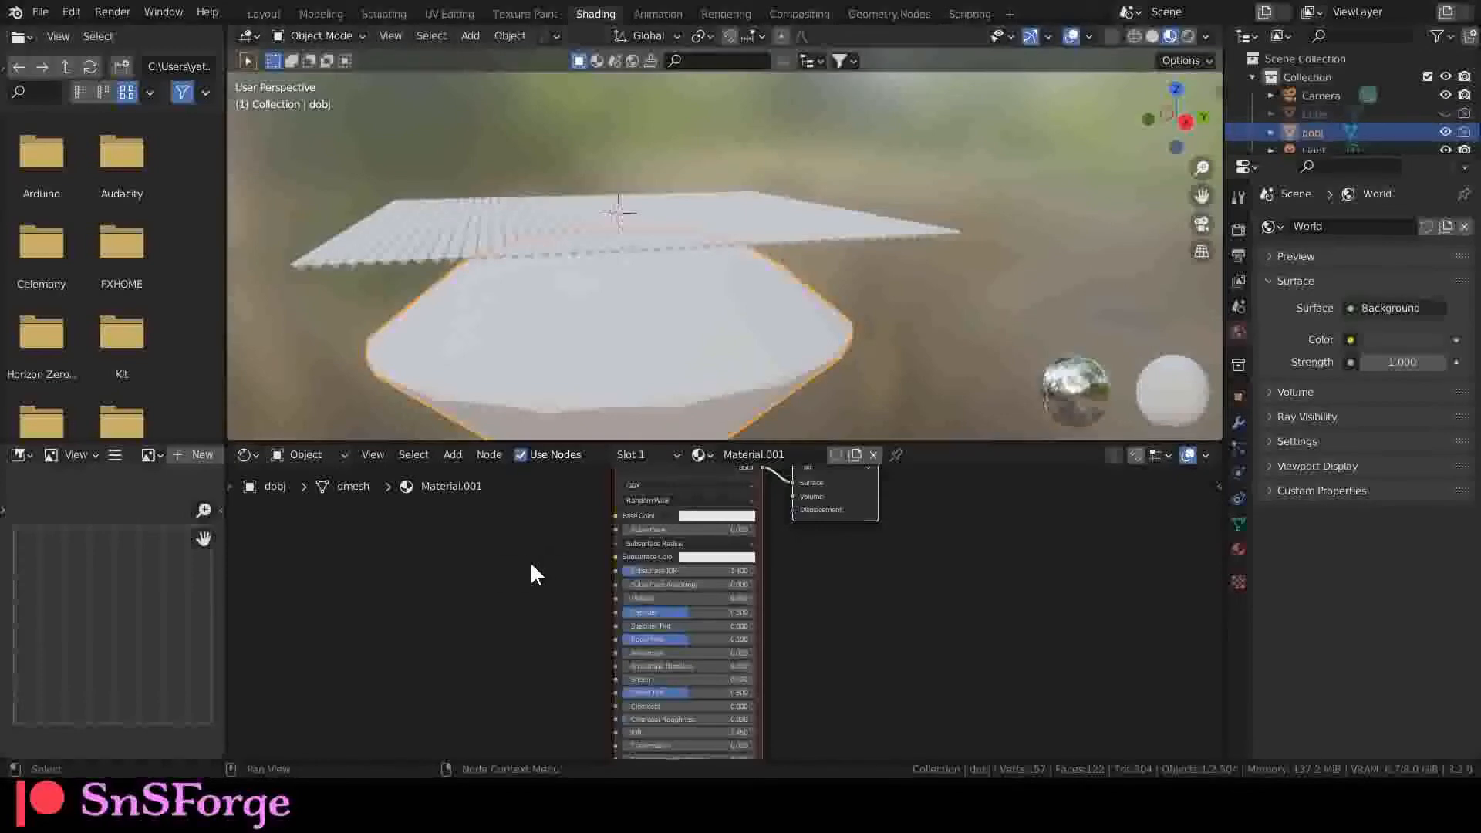
pyautogui.moveTo(528, 558); pyautogui.dragTo(549, 619, button='middle')
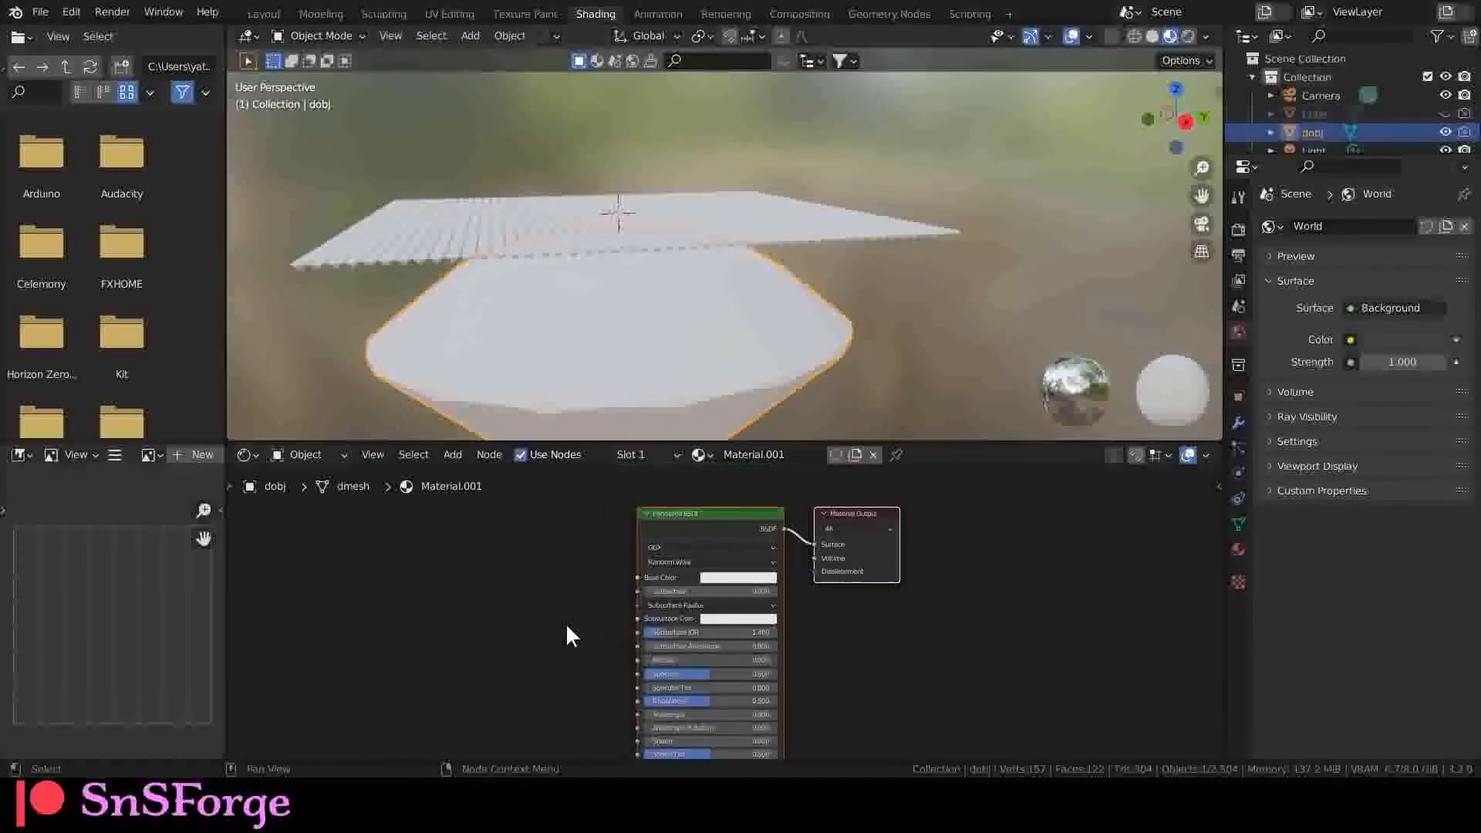
# Add a Node Wrangler texture setup to the Principled BSDF's Base Color and load Logo-Square-transparent.png in the Image Texture node.
pyautogui.click(681, 526)
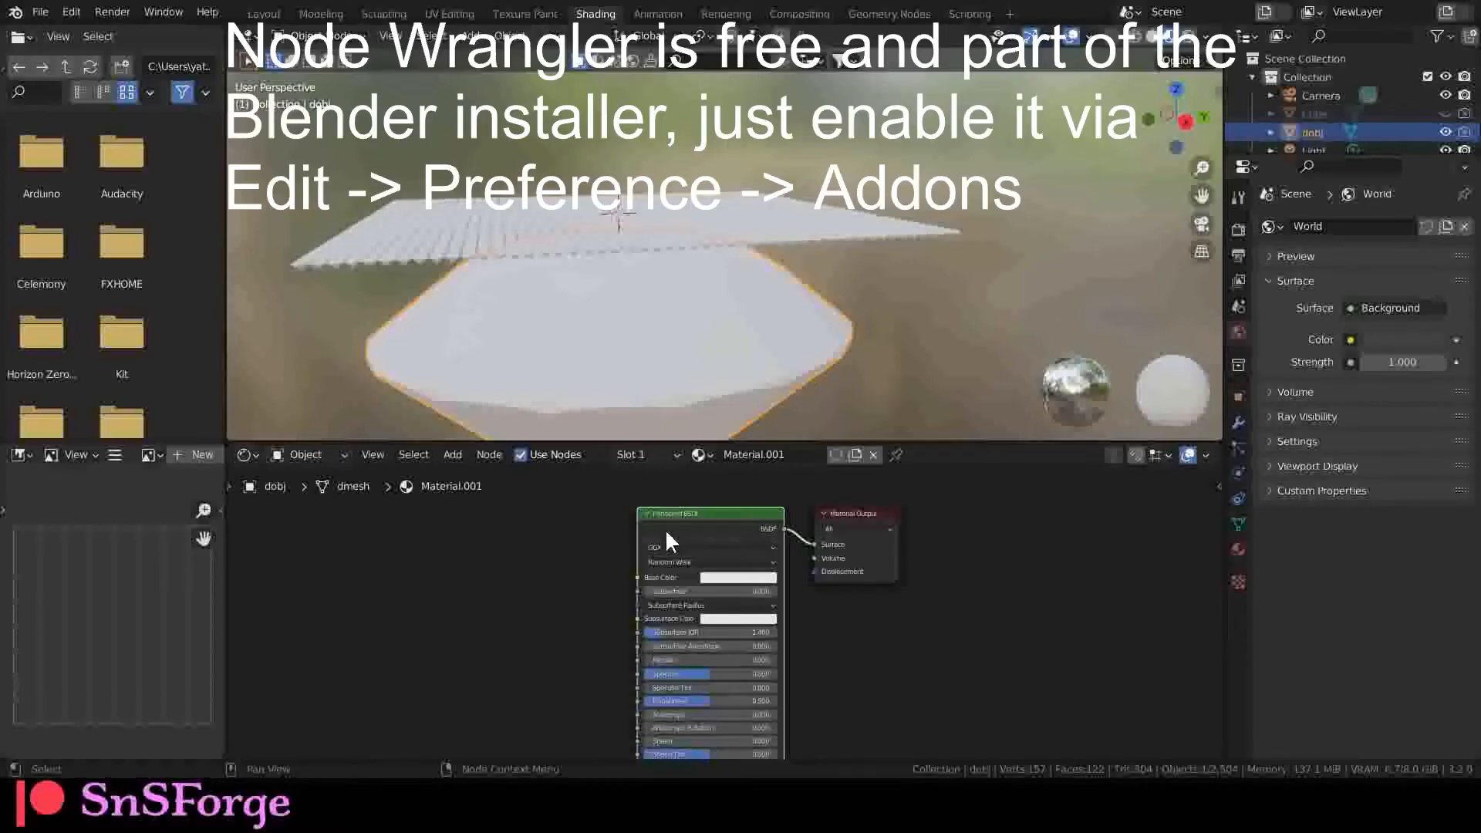
pyautogui.hotkey('ctrl', 't')
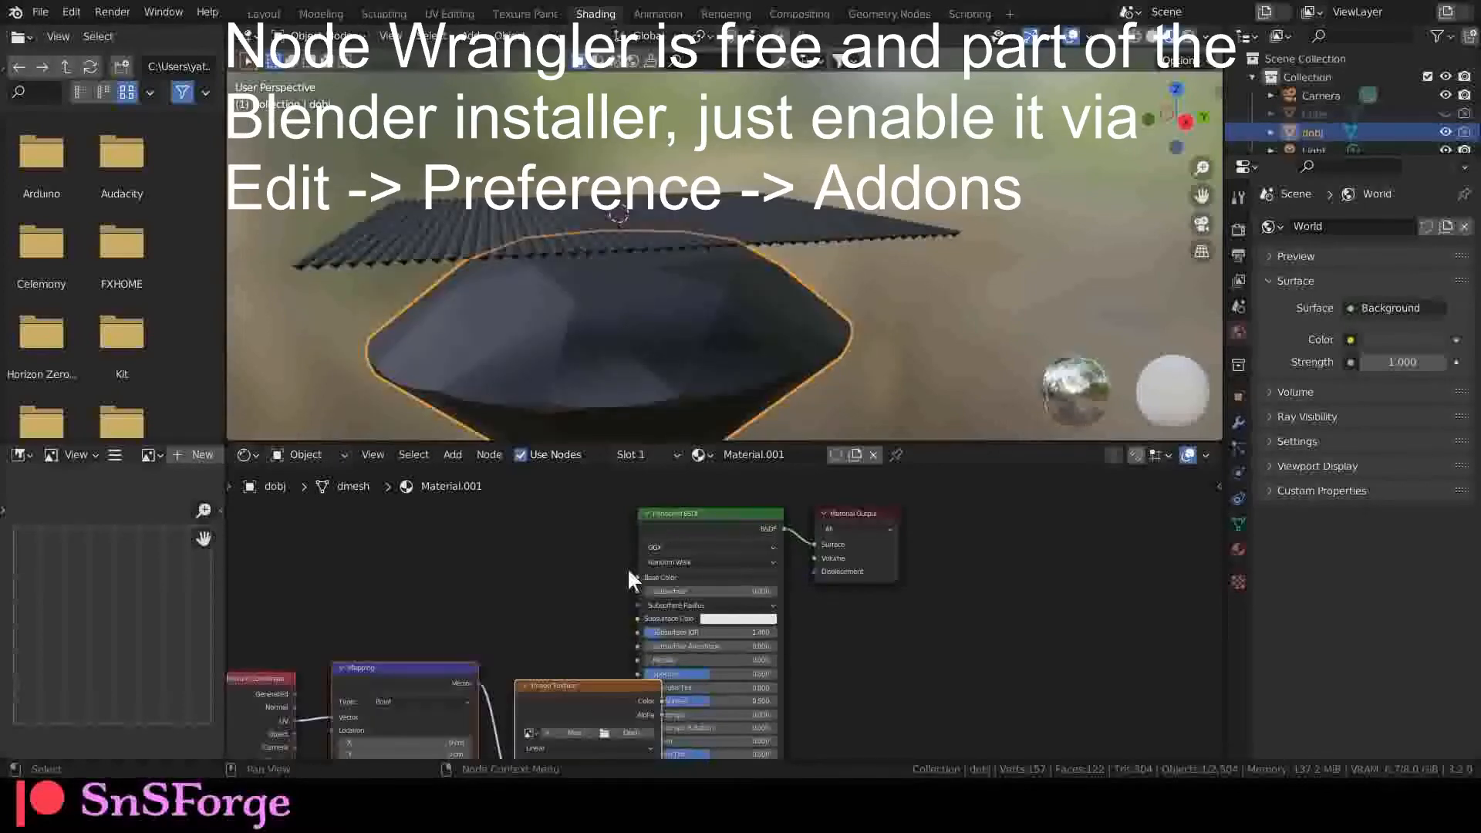
pyautogui.moveTo(639, 701); pyautogui.dragTo(552, 604)
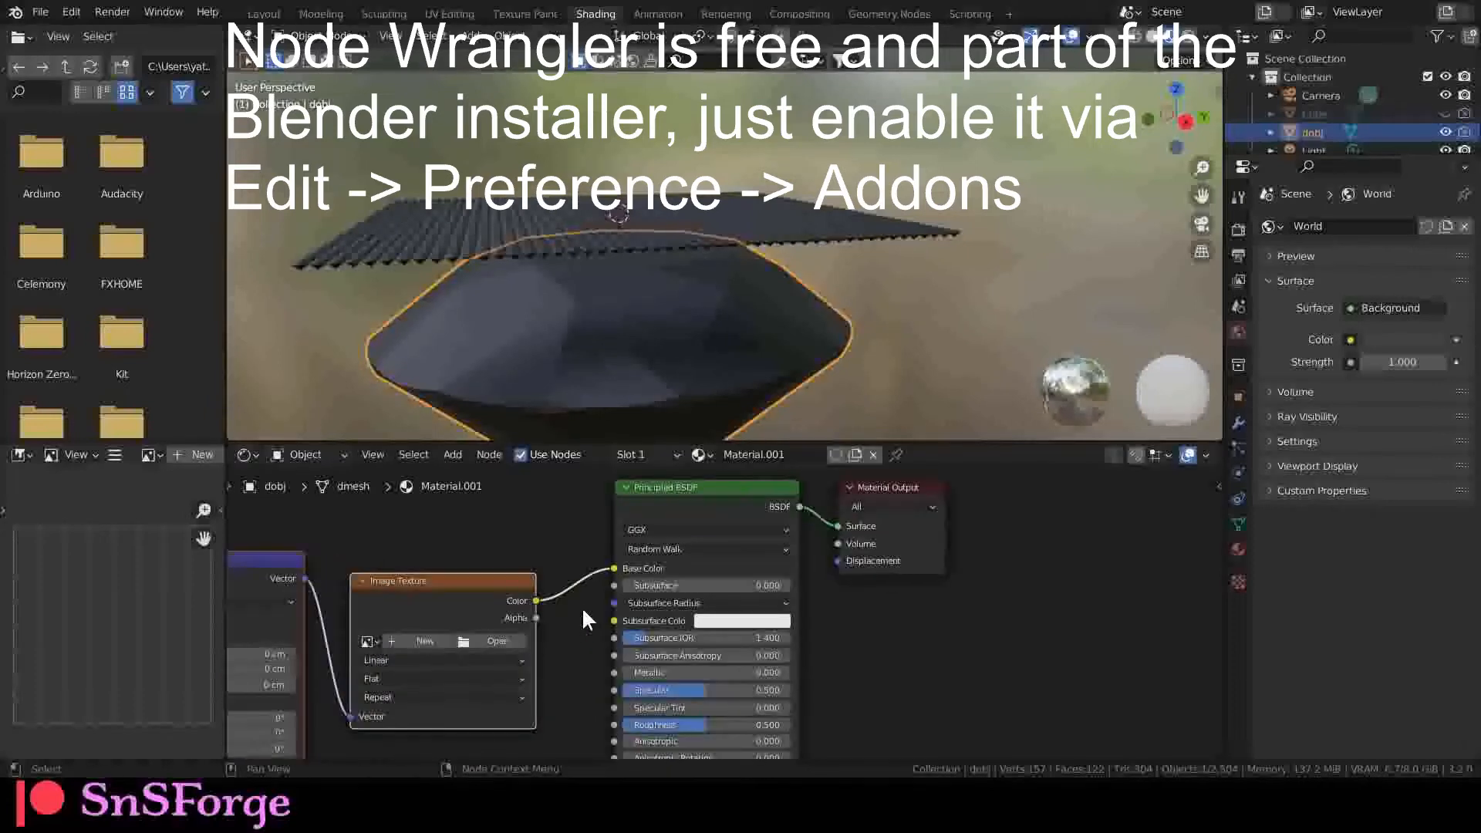
pyautogui.scroll(3, 715, 590)
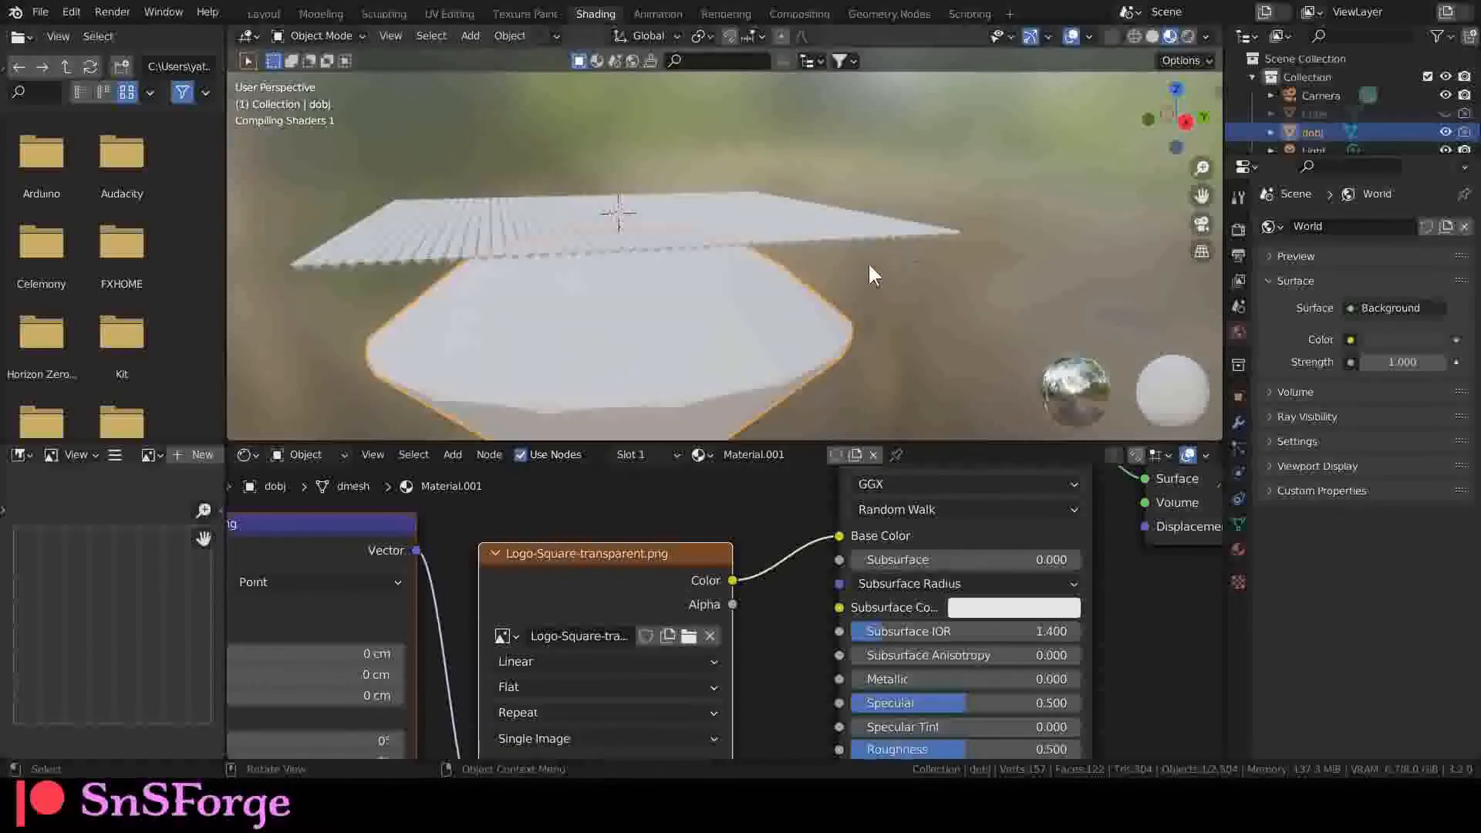
pyautogui.moveTo(748, 285); pyautogui.dragTo(754, 344, button='middle')
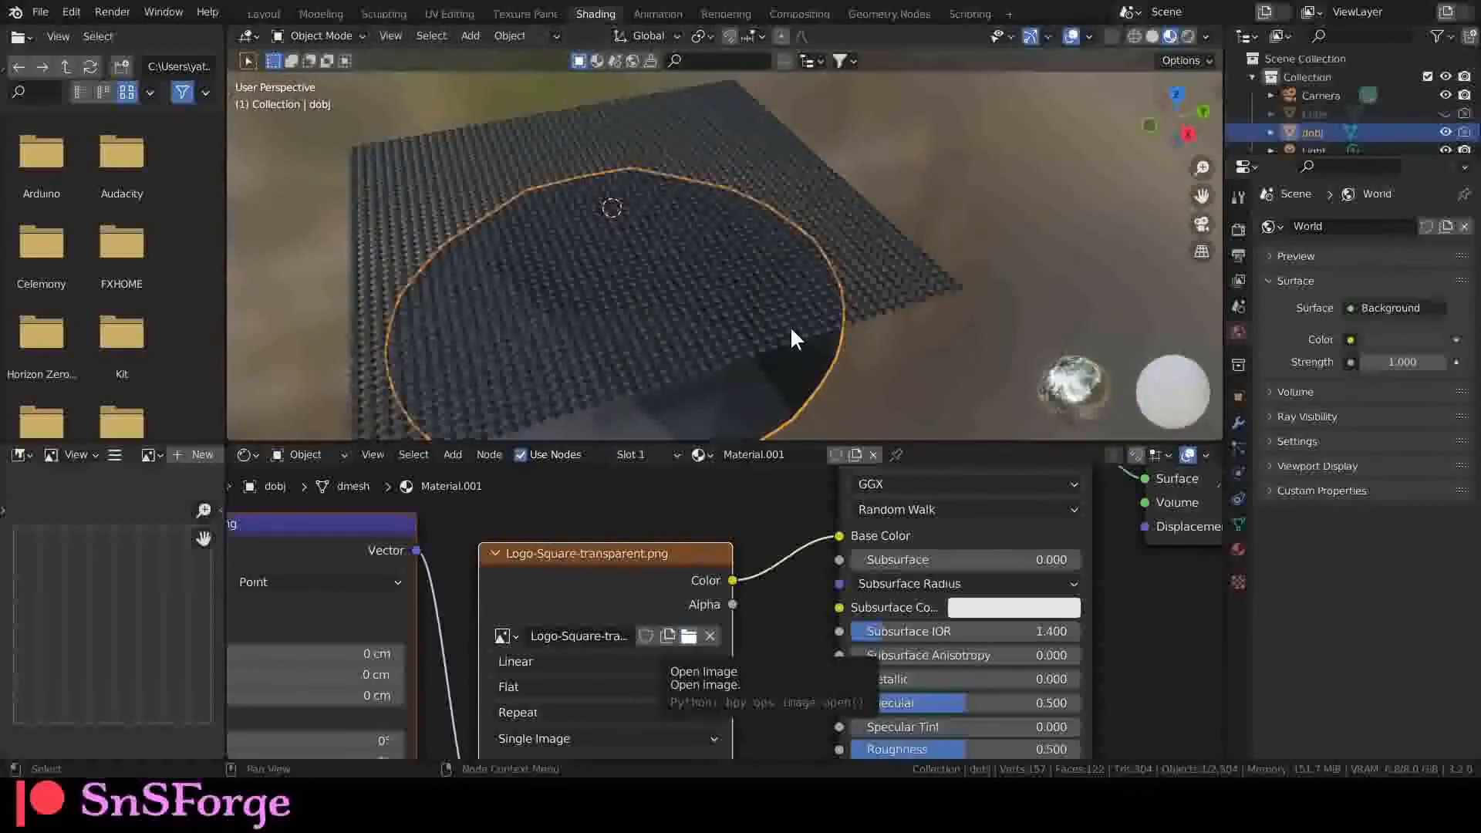
# Connect the Texture Coordinate node's Generated output to the Mapping node's Vector input in place of UV.
pyautogui.moveTo(757, 420); pyautogui.dragTo(631, 334, button='middle')
pyautogui.moveTo(443, 534); pyautogui.dragTo(633, 489, button='middle')
pyautogui.scroll(-1, 370, 586)
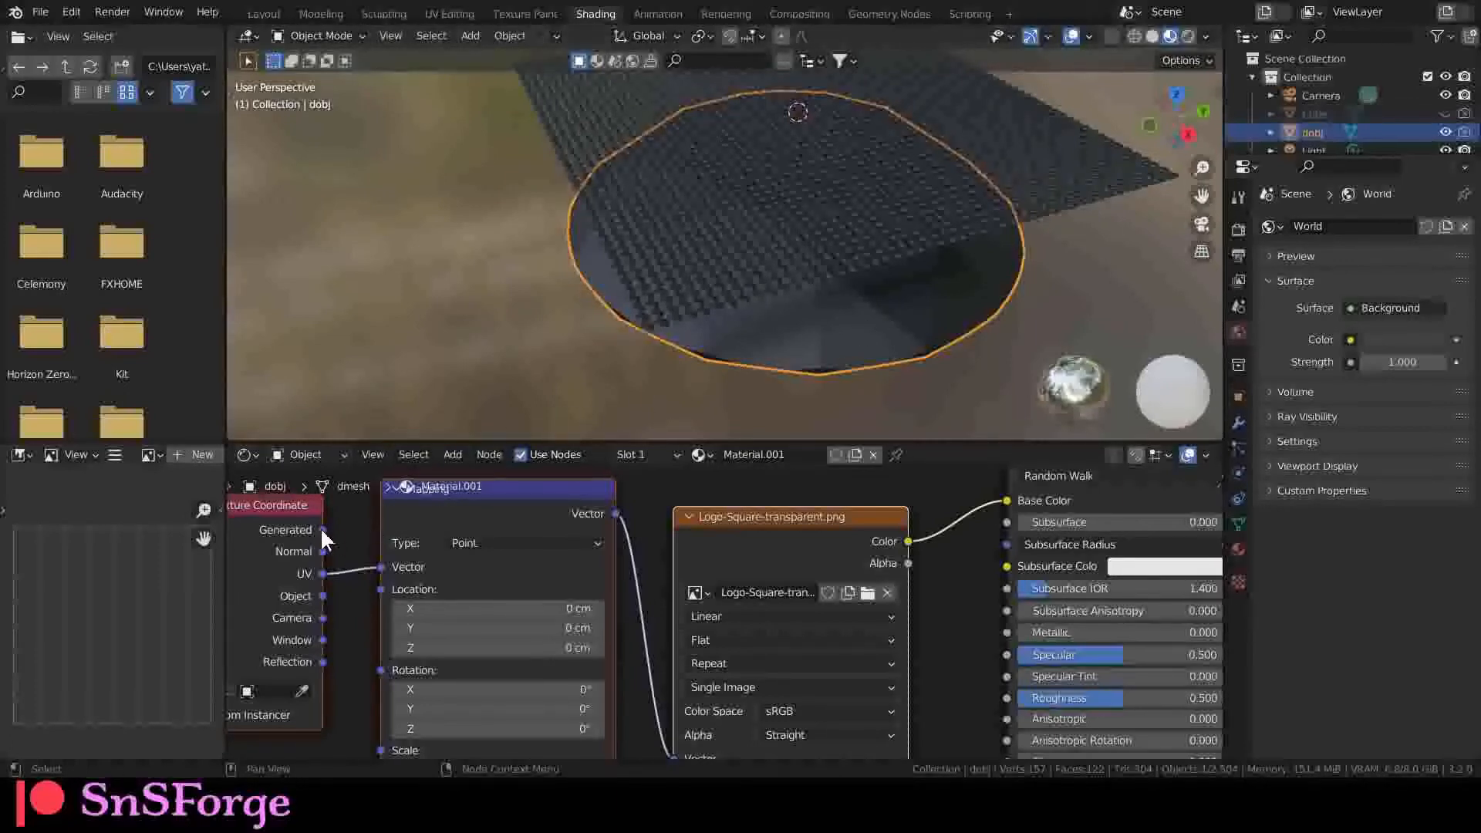
pyautogui.moveTo(322, 530); pyautogui.dragTo(383, 567)
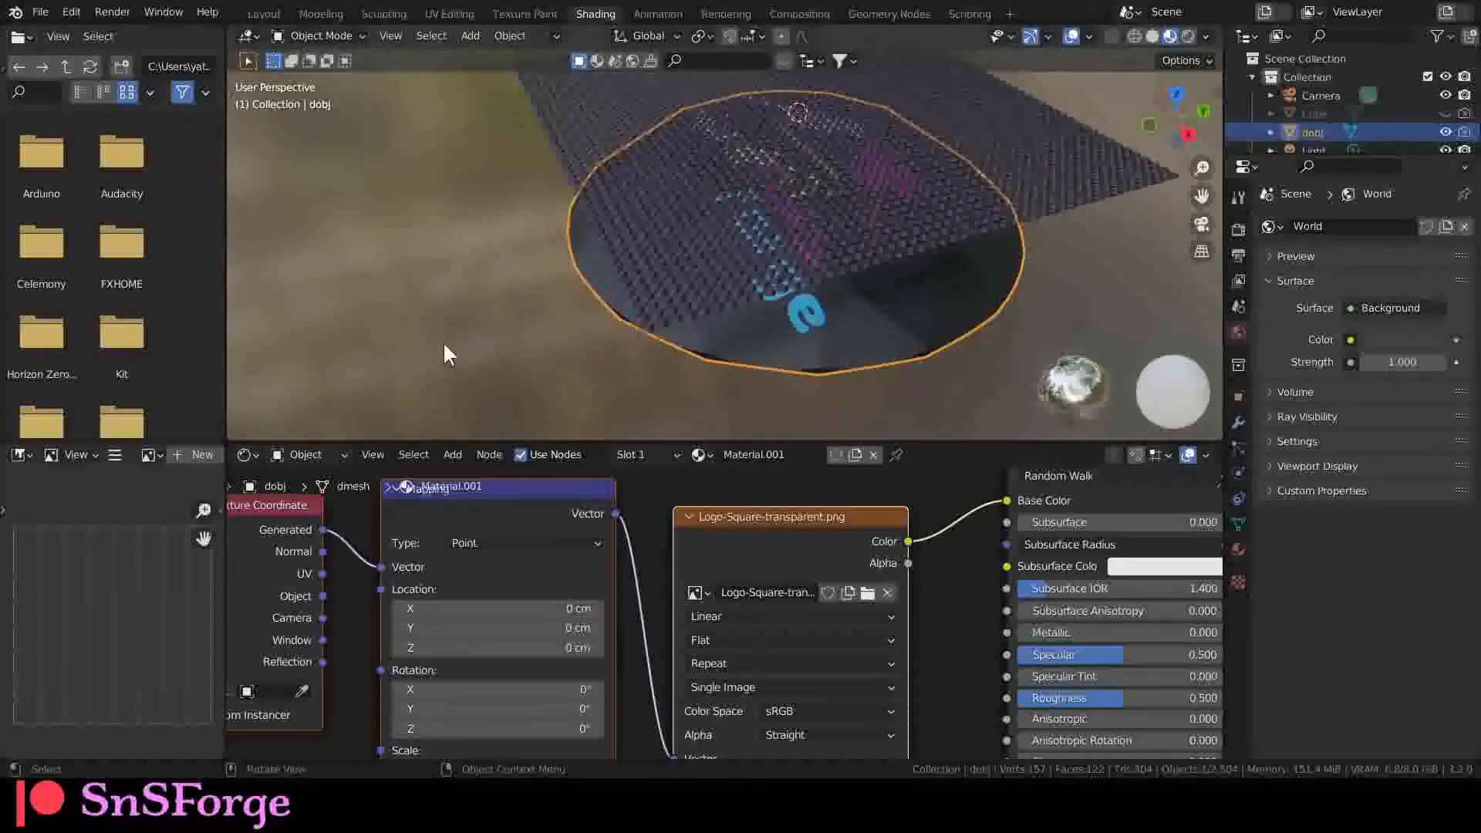
# Examine how the logo image maps onto the individual small diamonds and the large source diamond.
pyautogui.moveTo(443, 341); pyautogui.dragTo(746, 309, button='middle')
pyautogui.moveTo(578, 266)
pyautogui.mouseDown(button='middle')
pyautogui.moveTo(649, 266)
pyautogui.moveTo(586, 246)
pyautogui.mouseUp(button='middle')
pyautogui.moveTo(684, 256); pyautogui.dragTo(566, 293, button='middle')
pyautogui.scroll(5, 669, 307)
pyautogui.scroll(-6, 648, 312)
pyautogui.scroll(5, 673, 220)
pyautogui.scroll(-7, 550, 278)
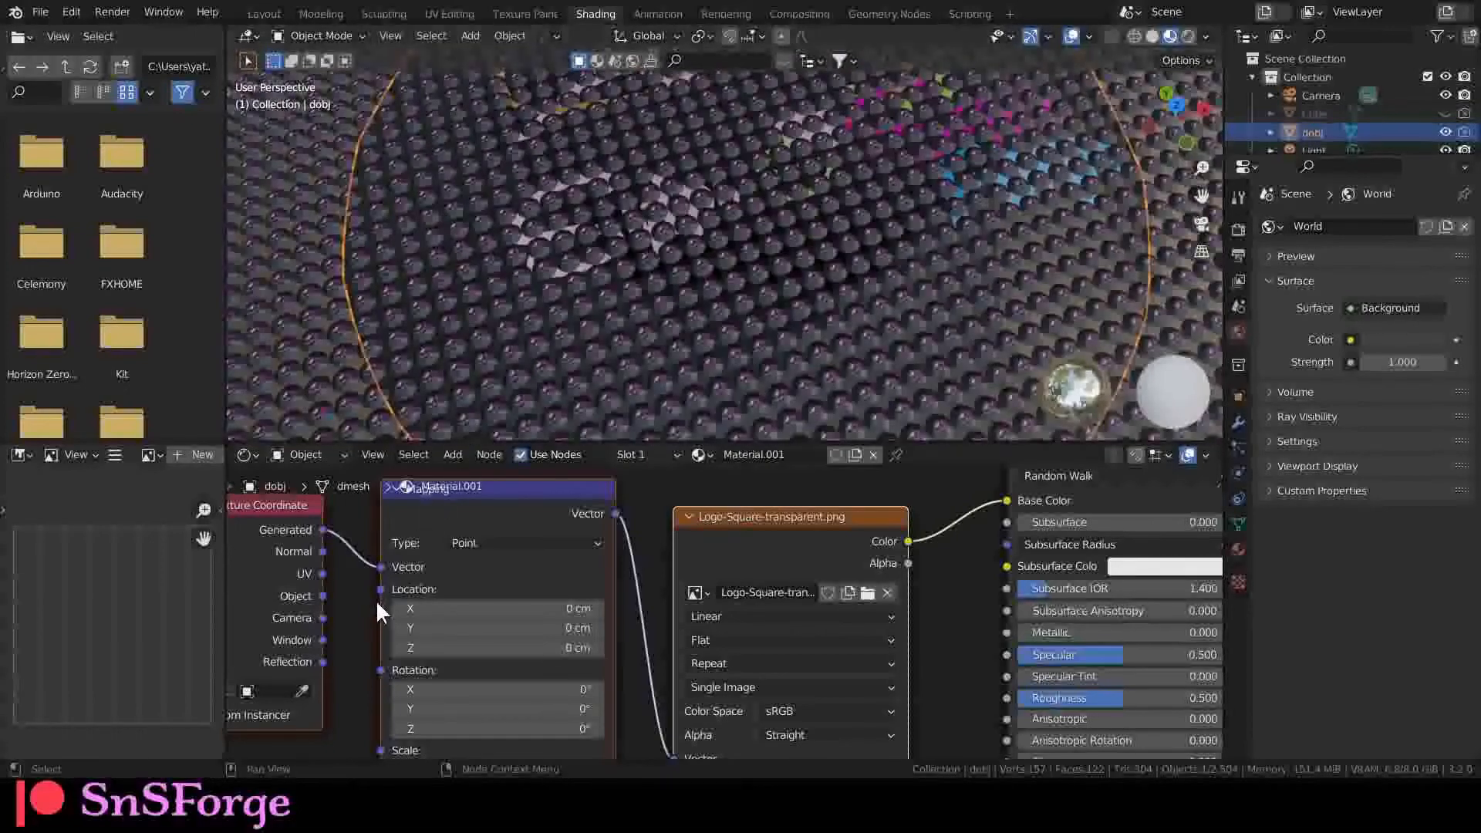
# Switch the viewport to Rendered shading and inspect the logo on the small diamonds from afar and close up.
pyautogui.moveTo(372, 610); pyautogui.dragTo(482, 584, button='middle')
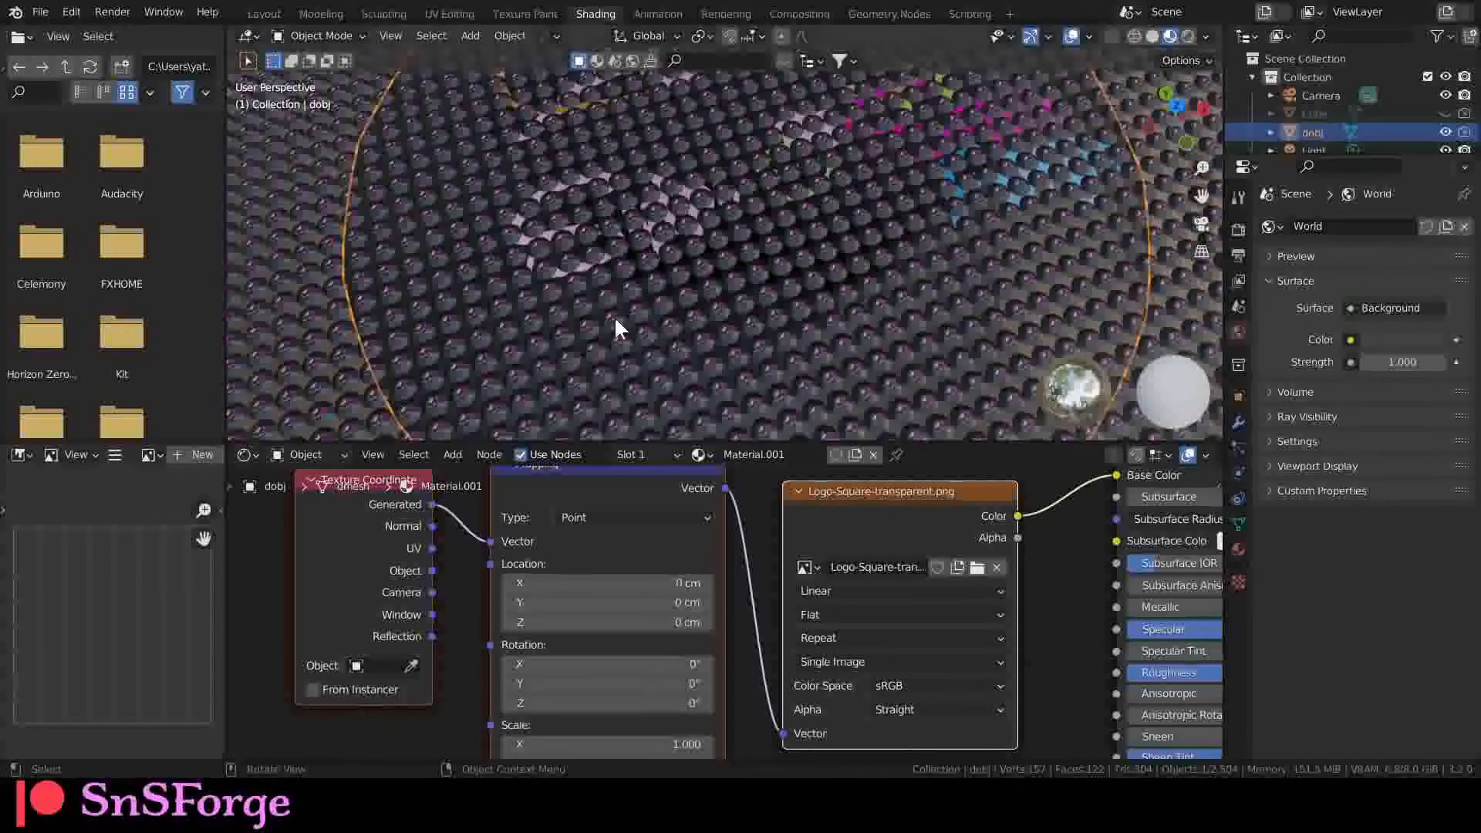
pyautogui.click(1188, 36)
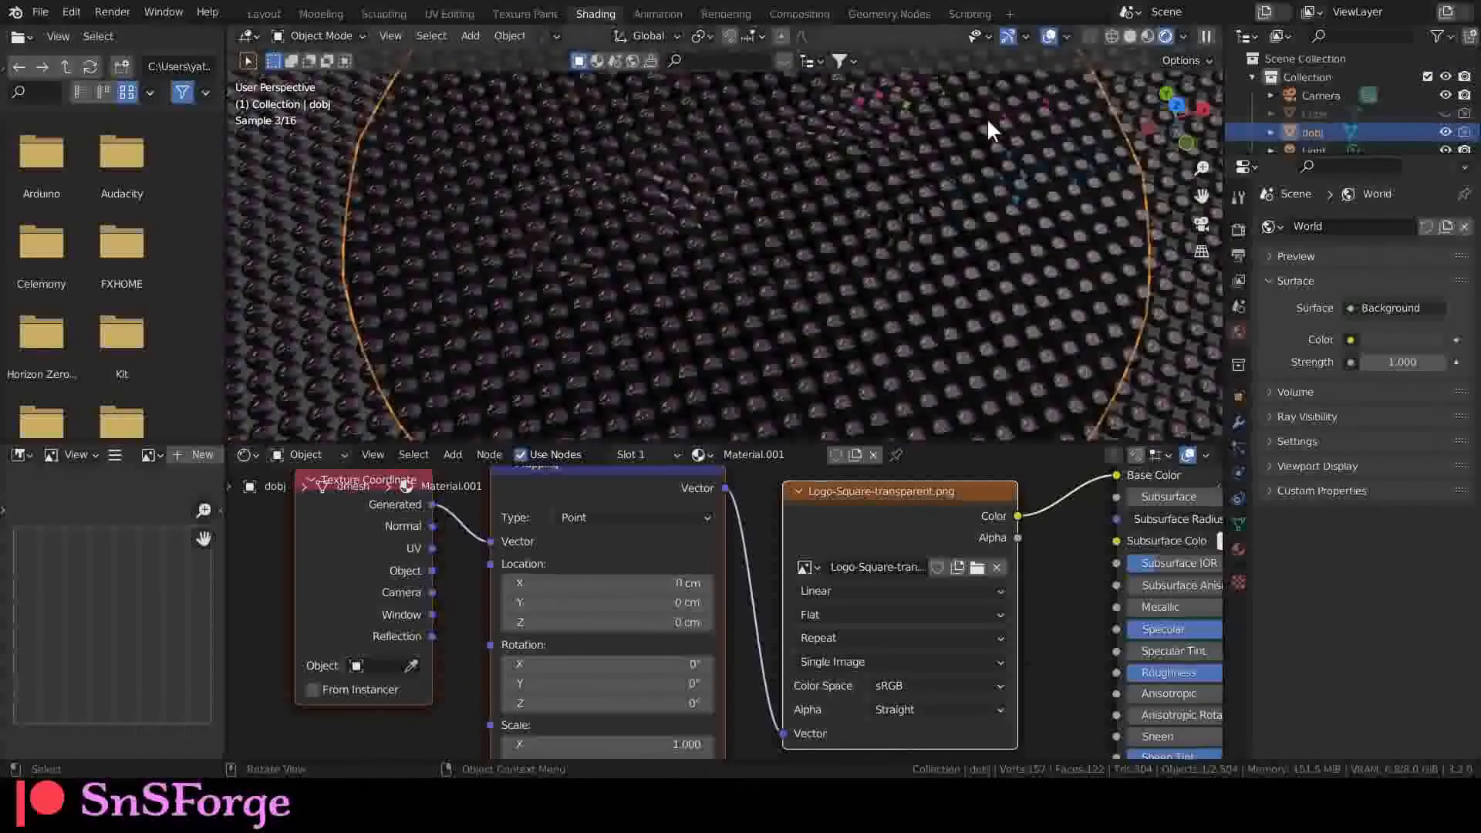
pyautogui.scroll(-5, 622, 282)
pyautogui.moveTo(618, 288); pyautogui.dragTo(644, 321, button='middle')
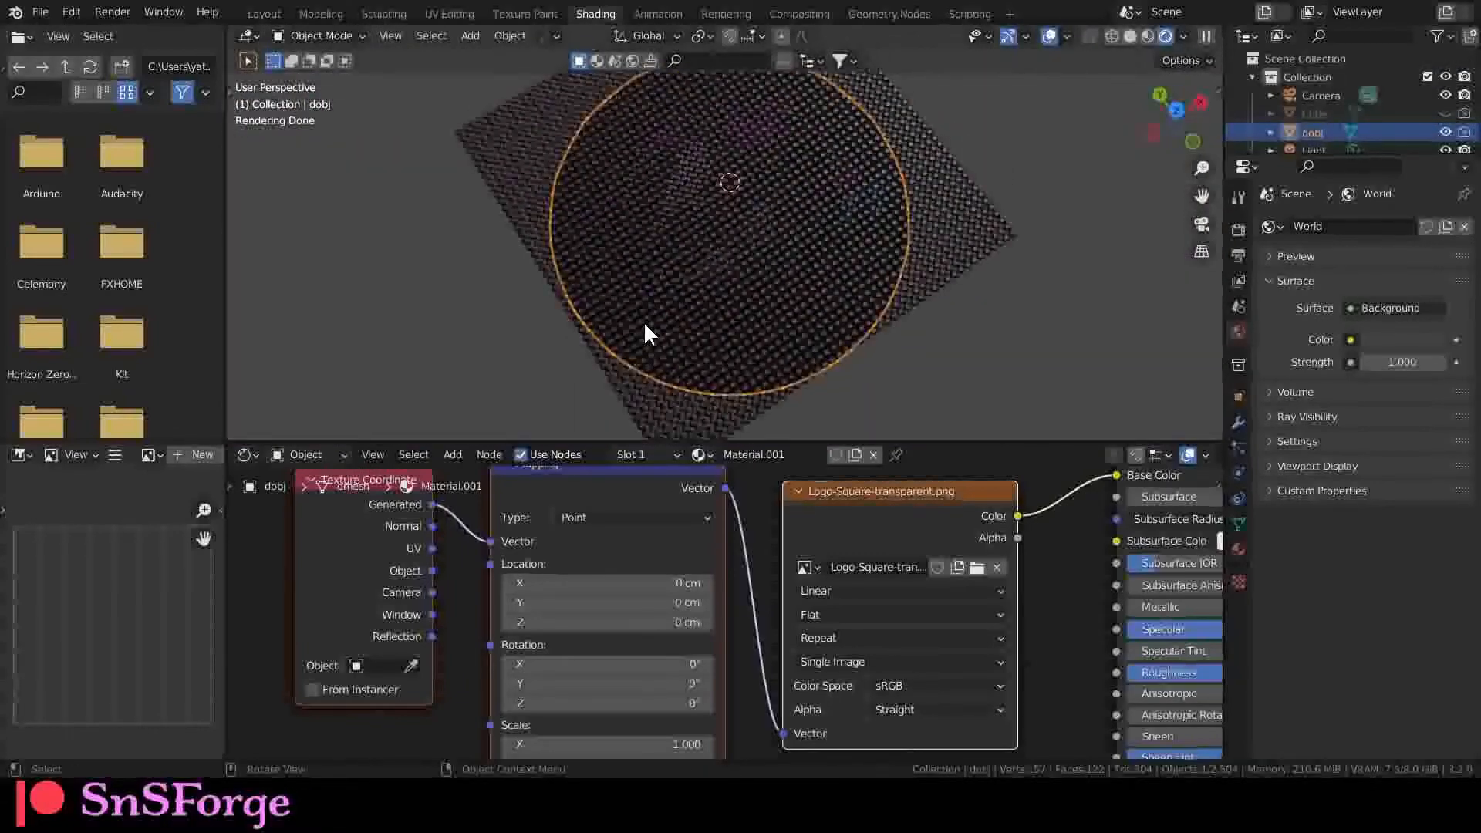
pyautogui.scroll(8, 644, 321)
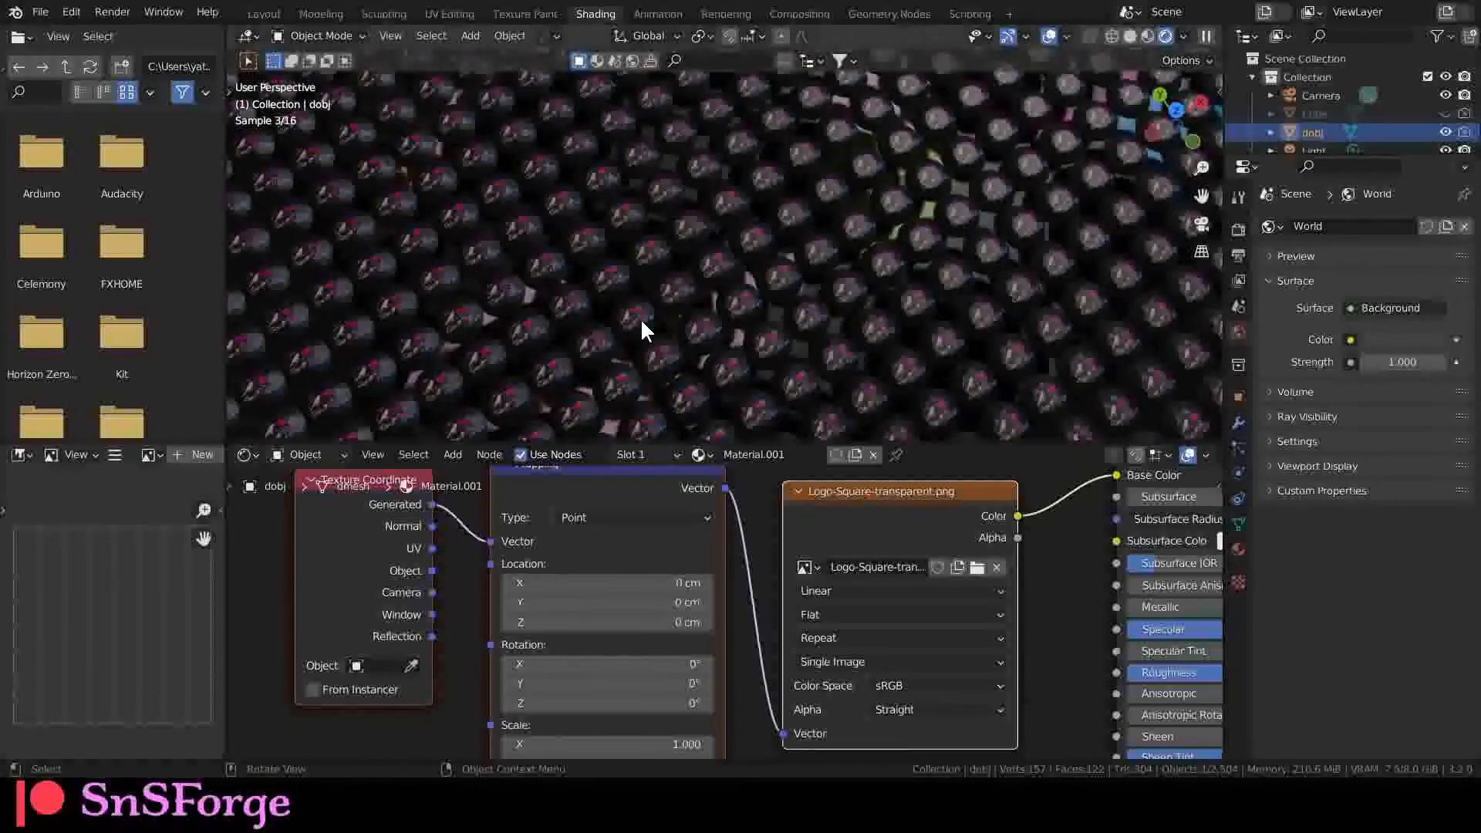
pyautogui.scroll(8, 644, 322)
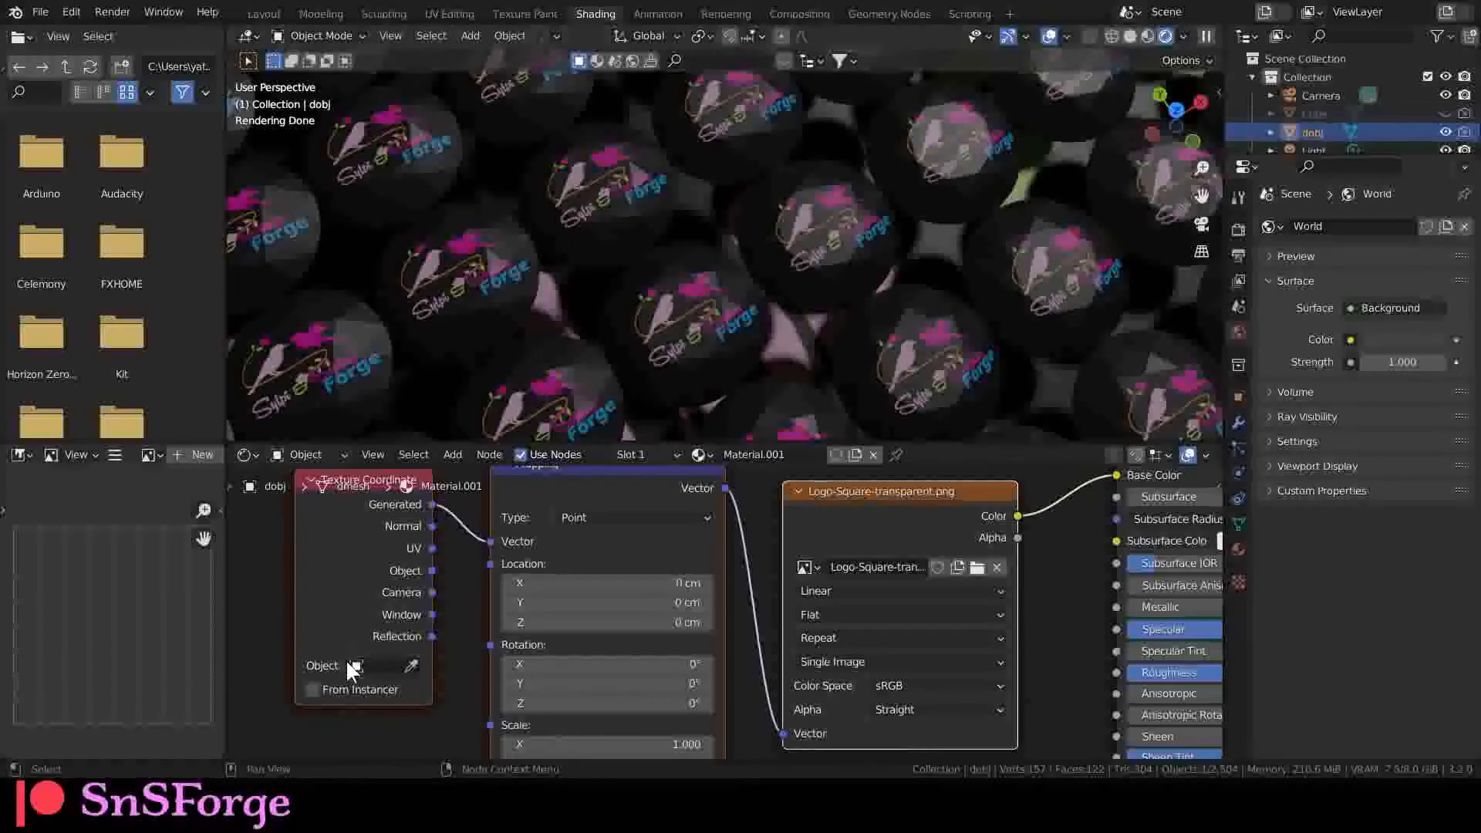
# Enable From Instancer on the Texture Coordinate node and check the coloring across the diamond grid.
pyautogui.click(339, 690)
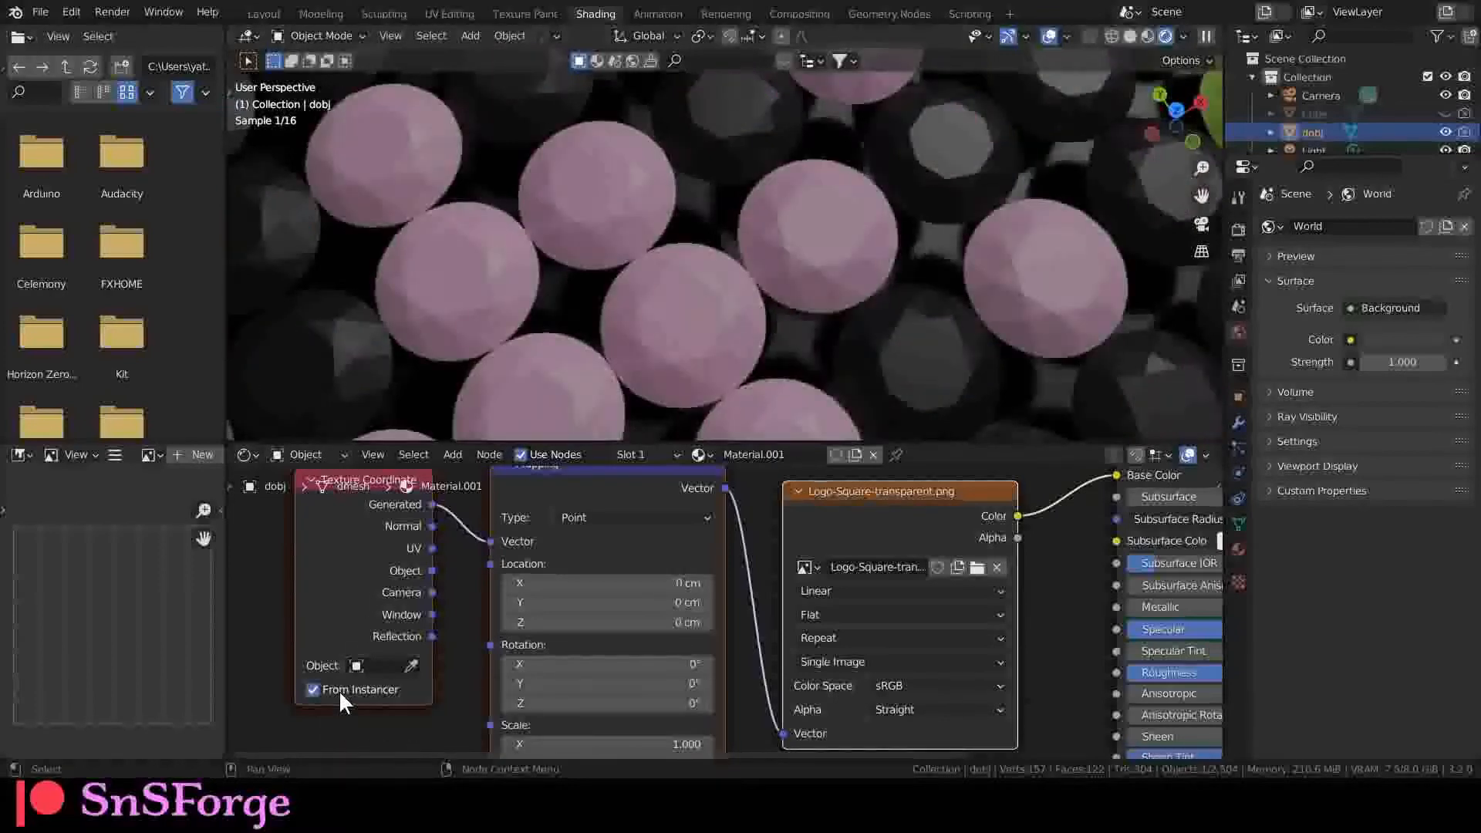
pyautogui.scroll(-6, 633, 297)
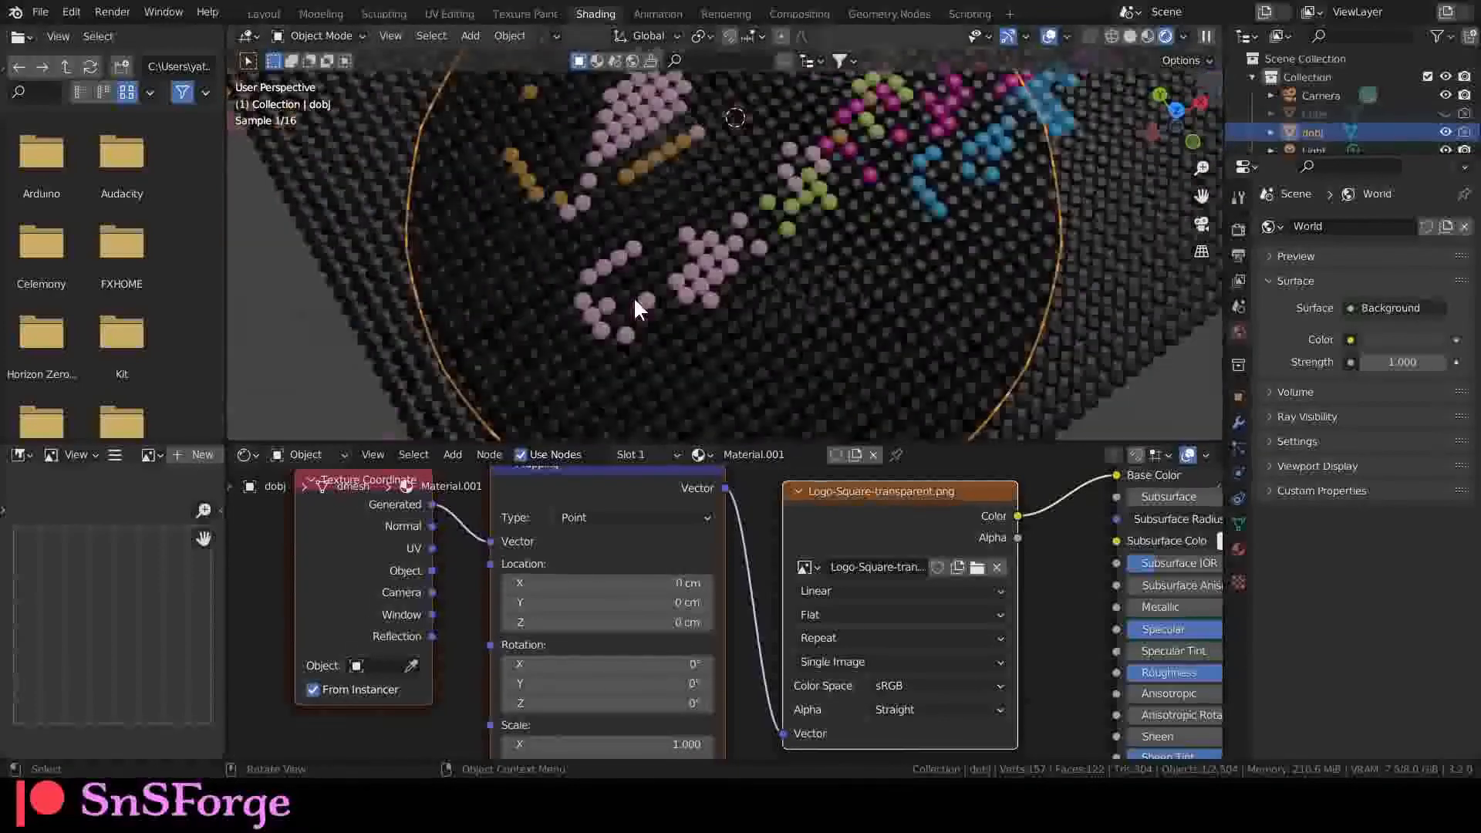
pyautogui.scroll(2, 633, 296)
pyautogui.moveTo(643, 301); pyautogui.dragTo(566, 309, button='middle')
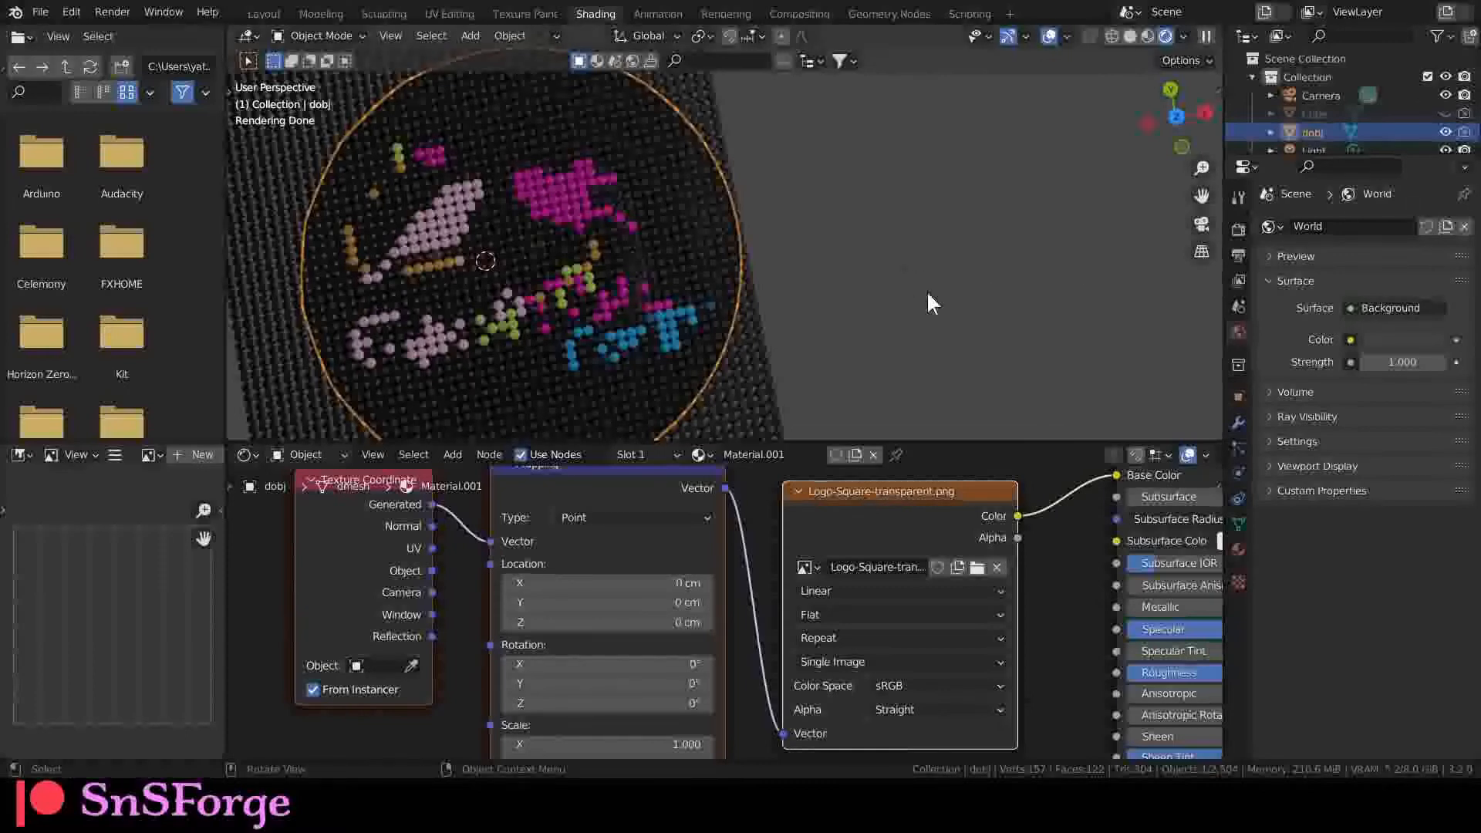
# Examine the logo mosaic across the diamond grid, comparing it with the source diamond dobj hidden and shown.
pyautogui.click(849, 312)
pyautogui.moveTo(849, 312); pyautogui.dragTo(659, 343, button='middle')
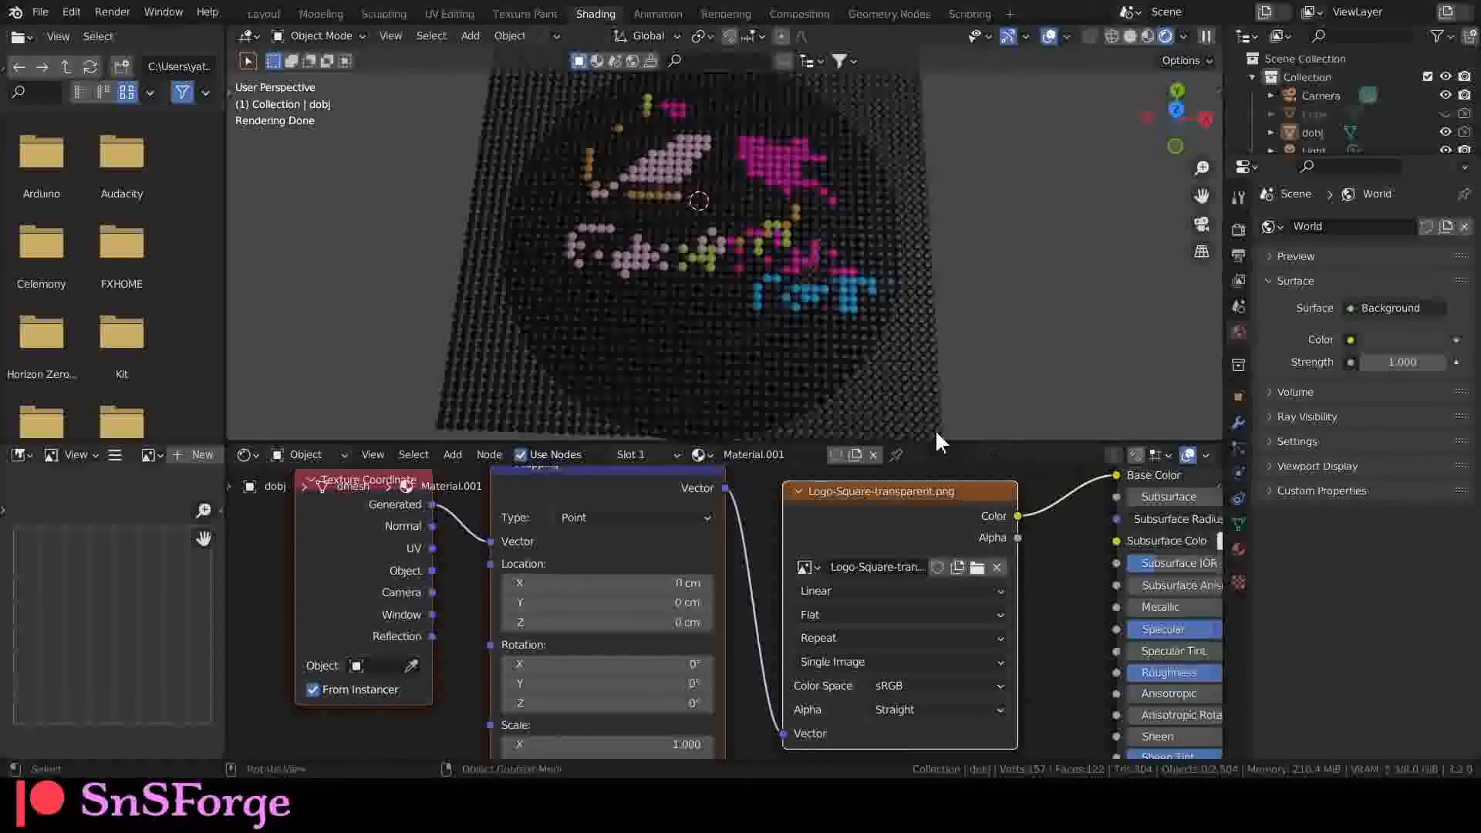
pyautogui.moveTo(923, 358); pyautogui.dragTo(832, 188, button='middle')
pyautogui.click(868, 141)
pyautogui.scroll(3, 832, 188)
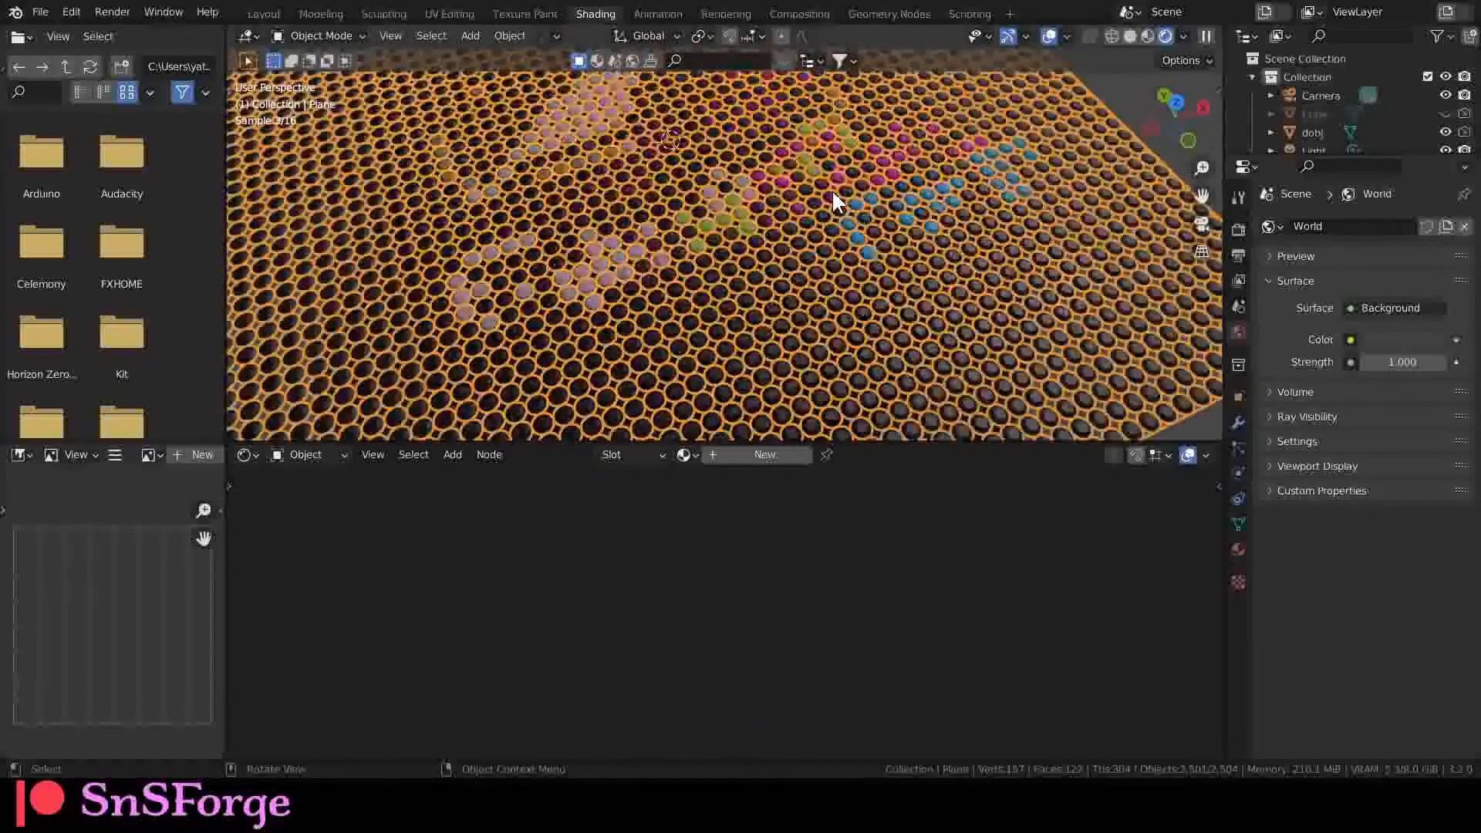
pyautogui.scroll(-4, 829, 200)
pyautogui.click(1442, 134)
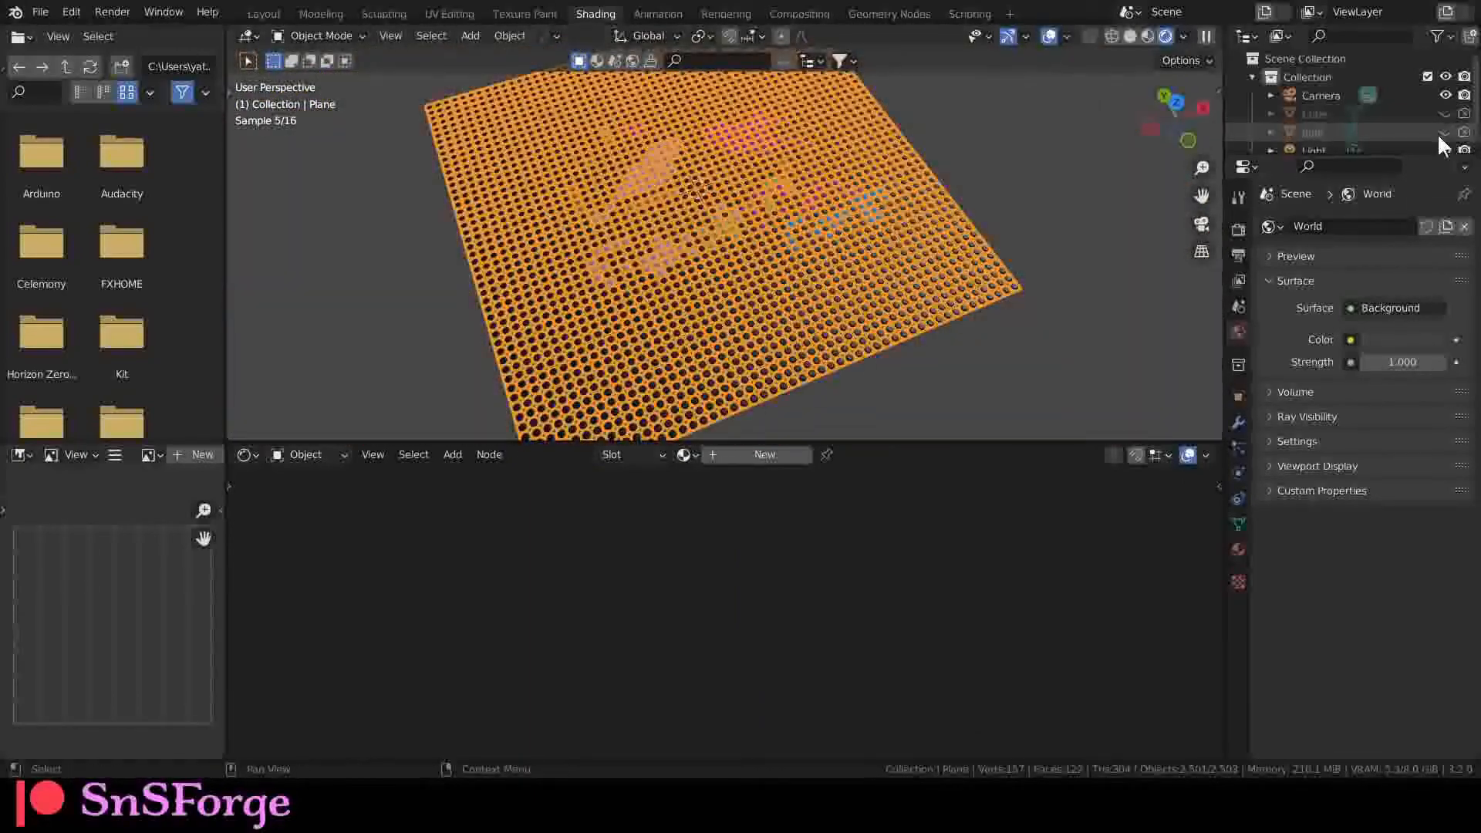
pyautogui.click(1440, 133)
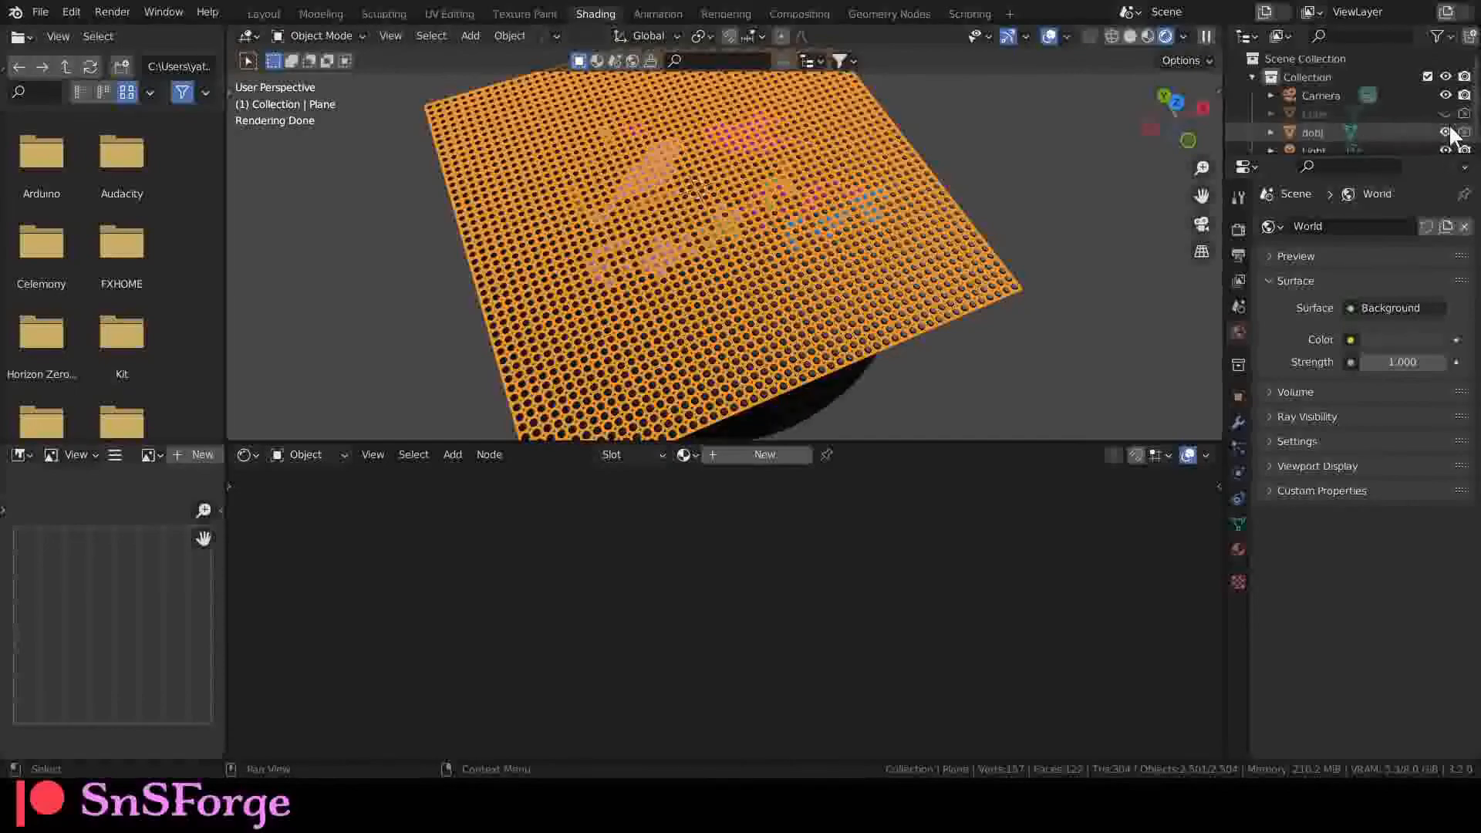
# Set the grid resolution of the plane's particle system to 100.
pyautogui.scroll(4, 847, 206)
pyautogui.scroll(-5, 824, 250)
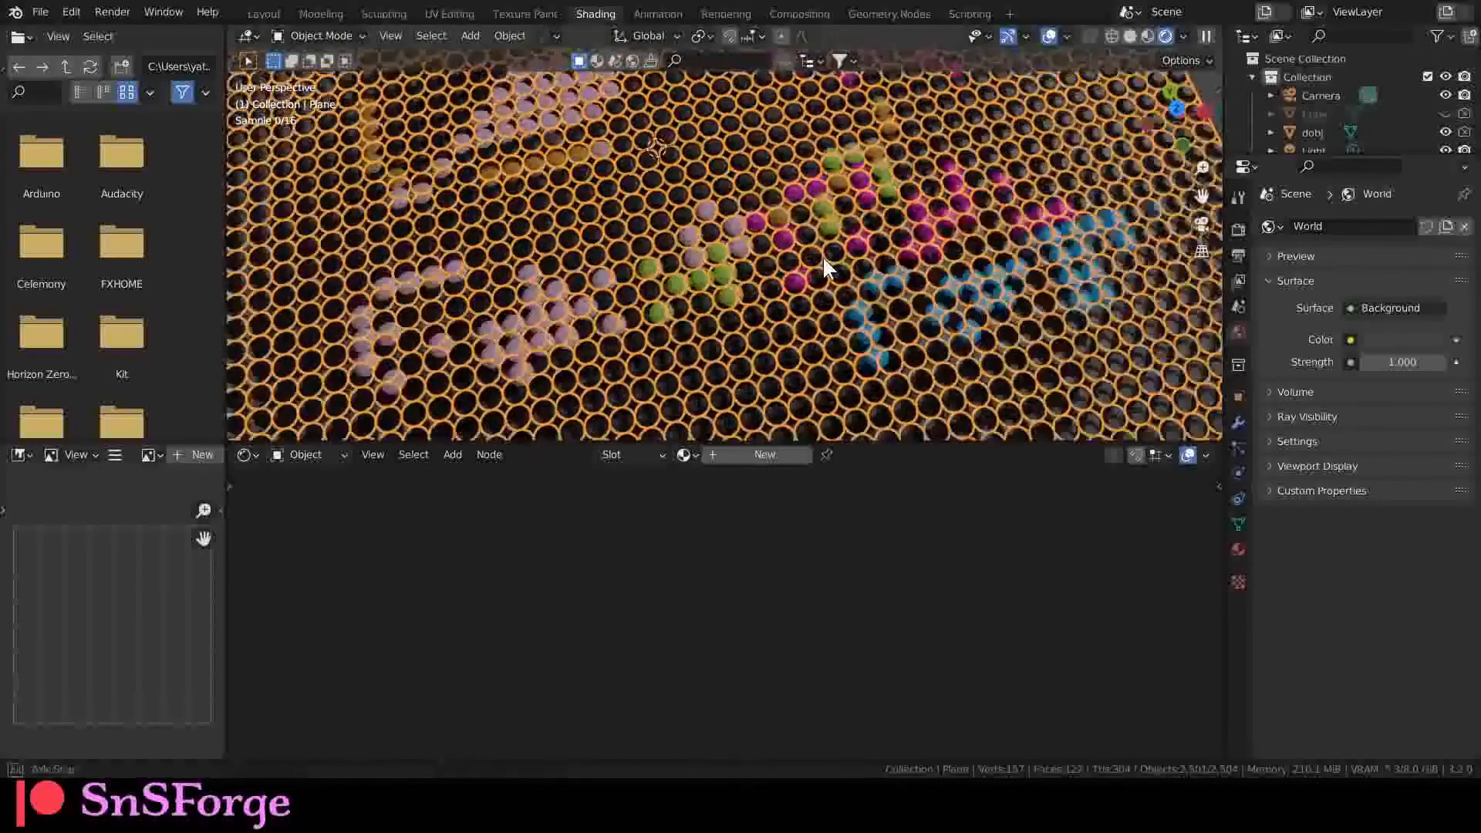
pyautogui.scroll(1, 800, 270)
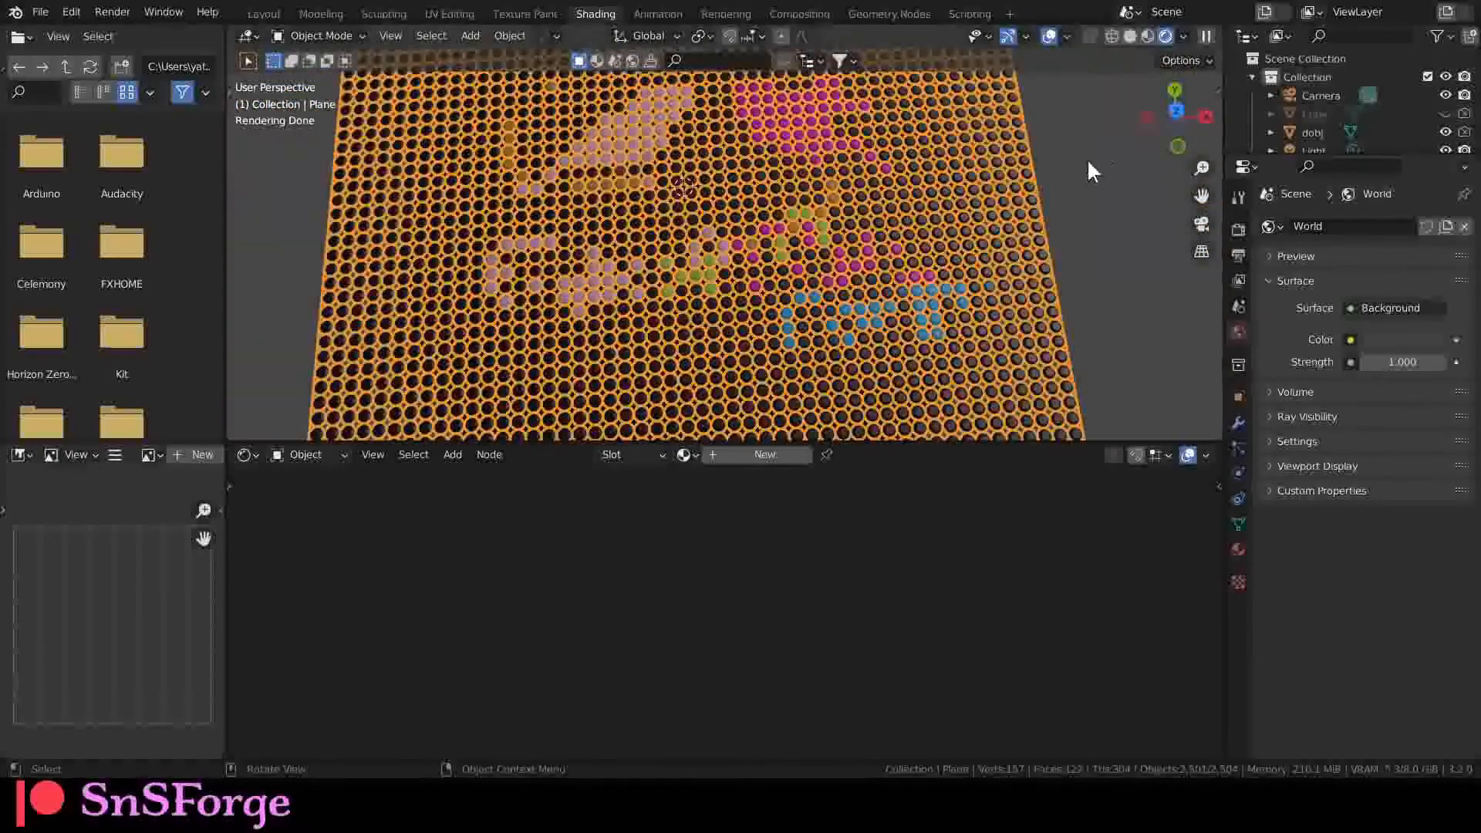
pyautogui.click(1235, 450)
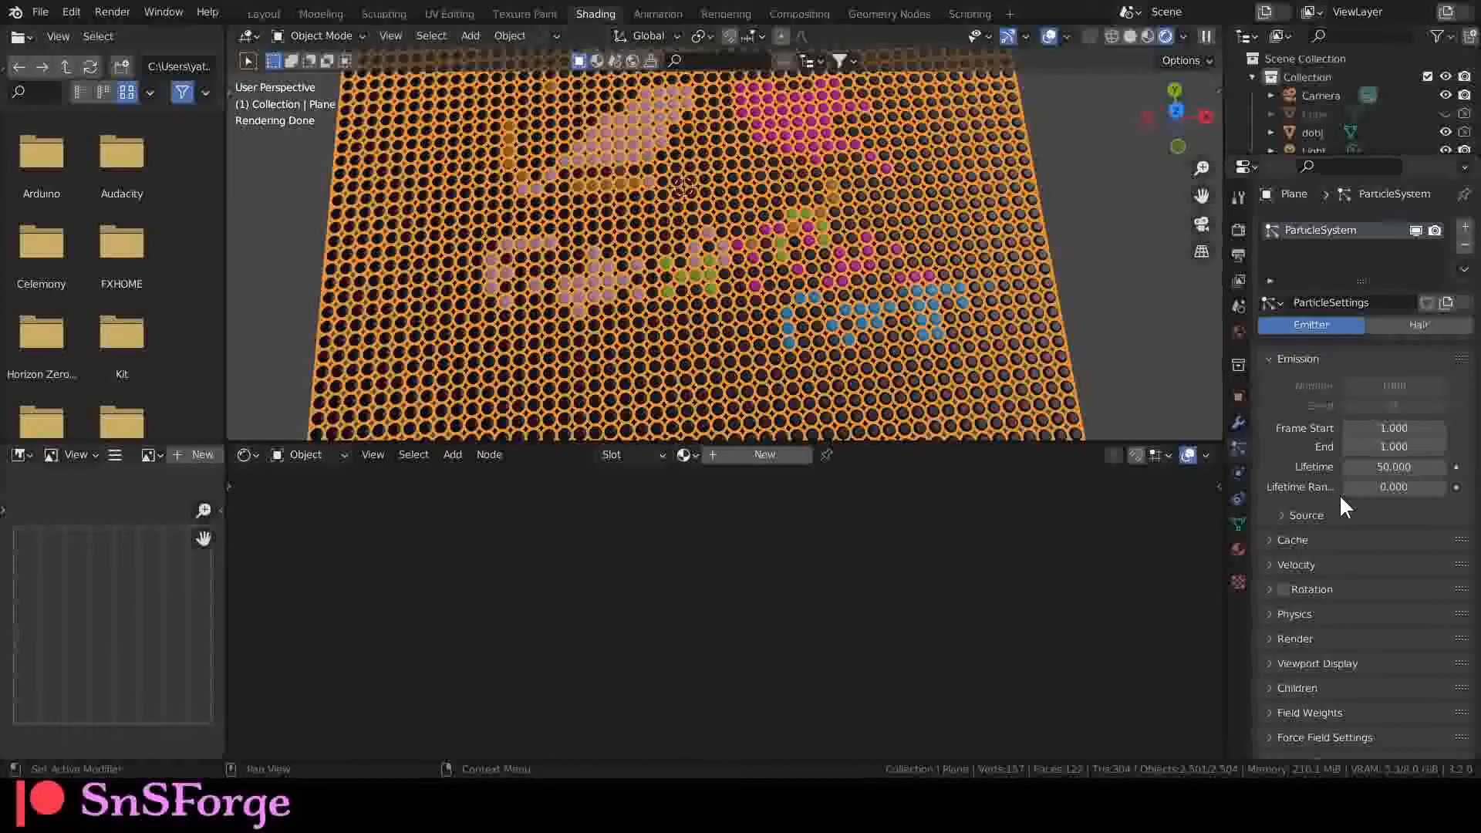
pyautogui.scroll(-2, 1341, 494)
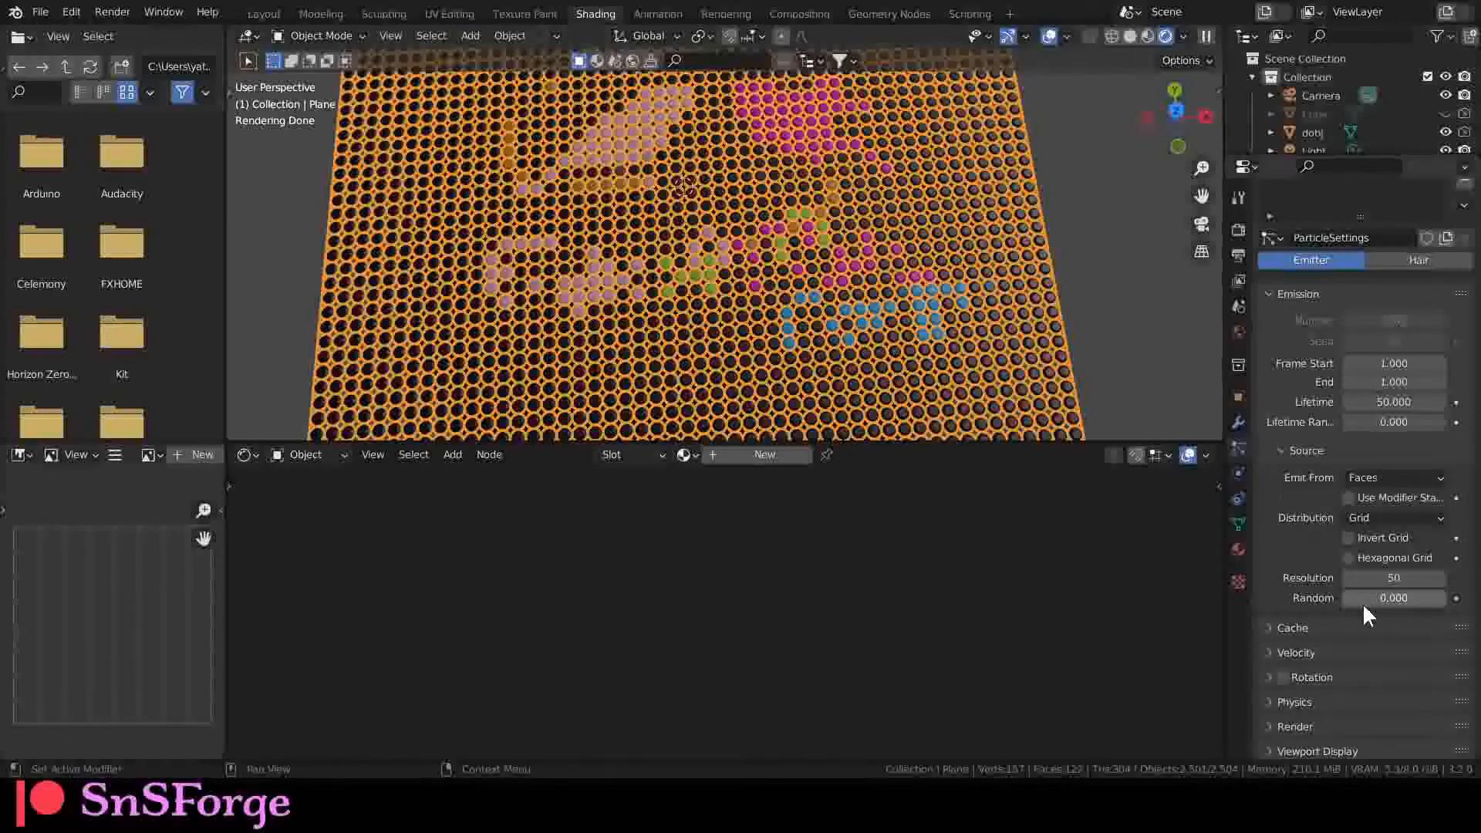
pyautogui.click(1364, 580)
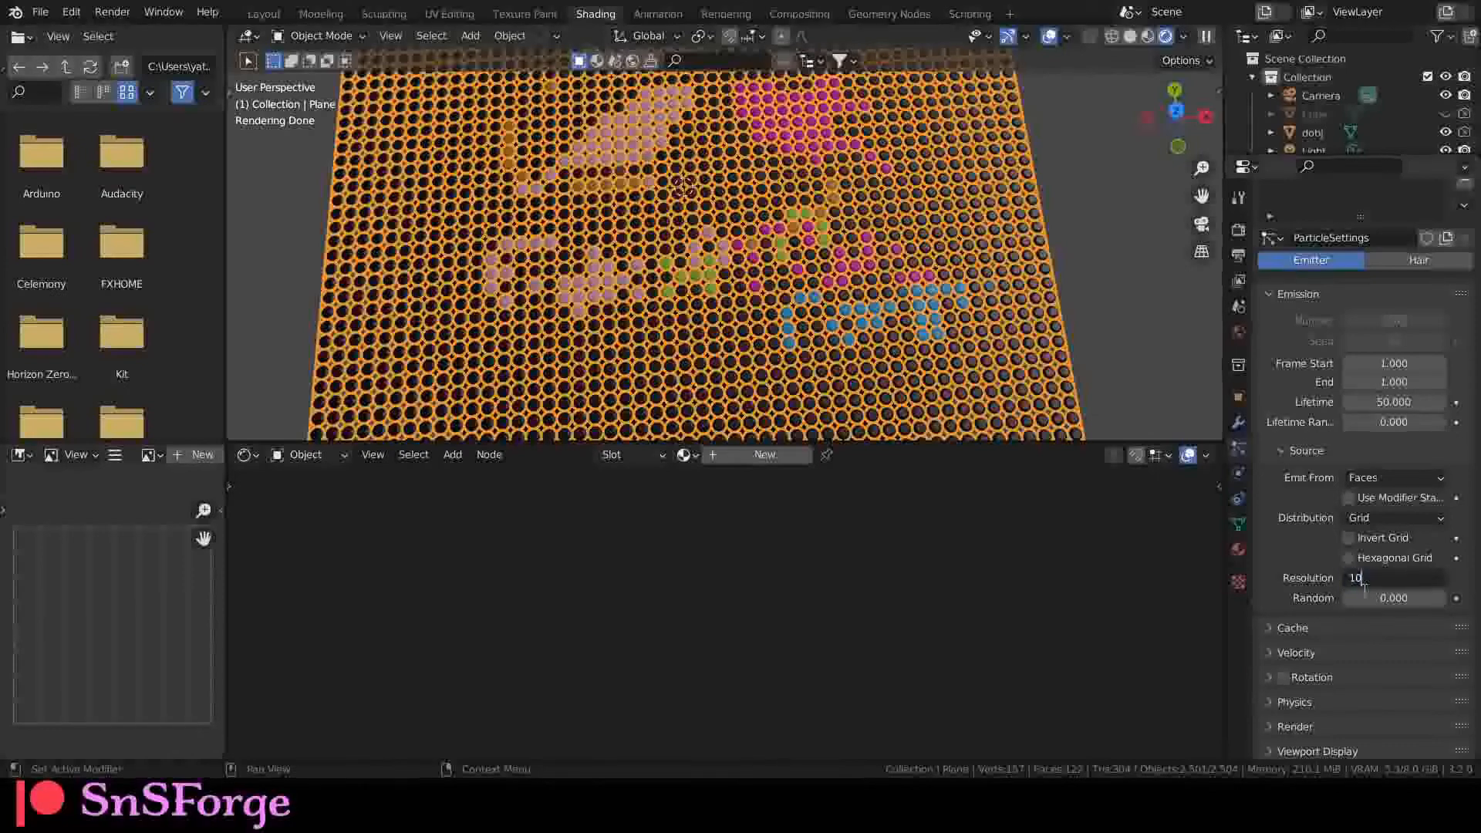
pyautogui.write('100')
pyautogui.press('Return')
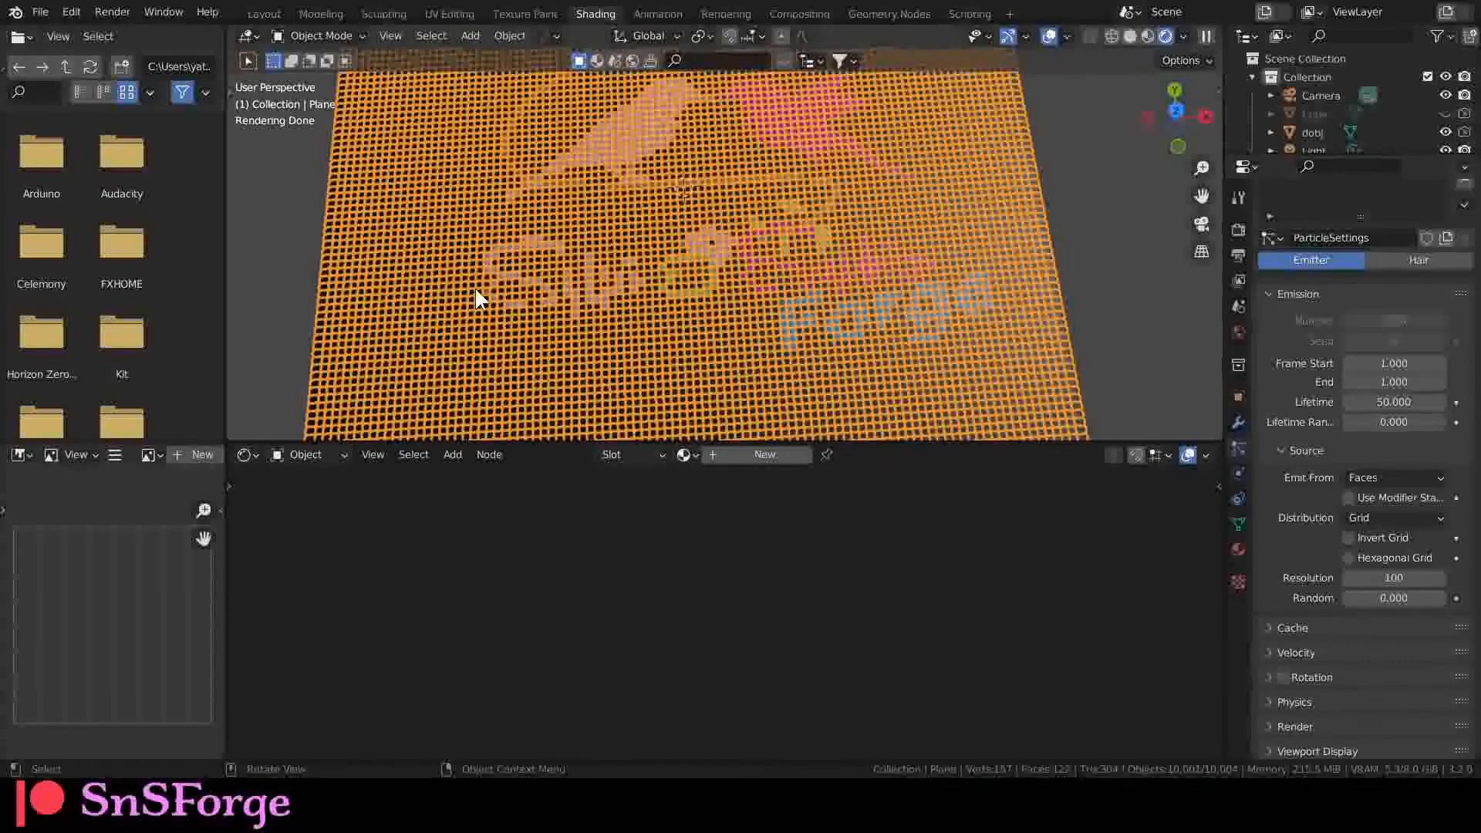
# Deselect the plane and examine the denser logo mosaic from afar and close up on the individual diamonds.
pyautogui.click(257, 246)
pyautogui.scroll(1, 679, 300)
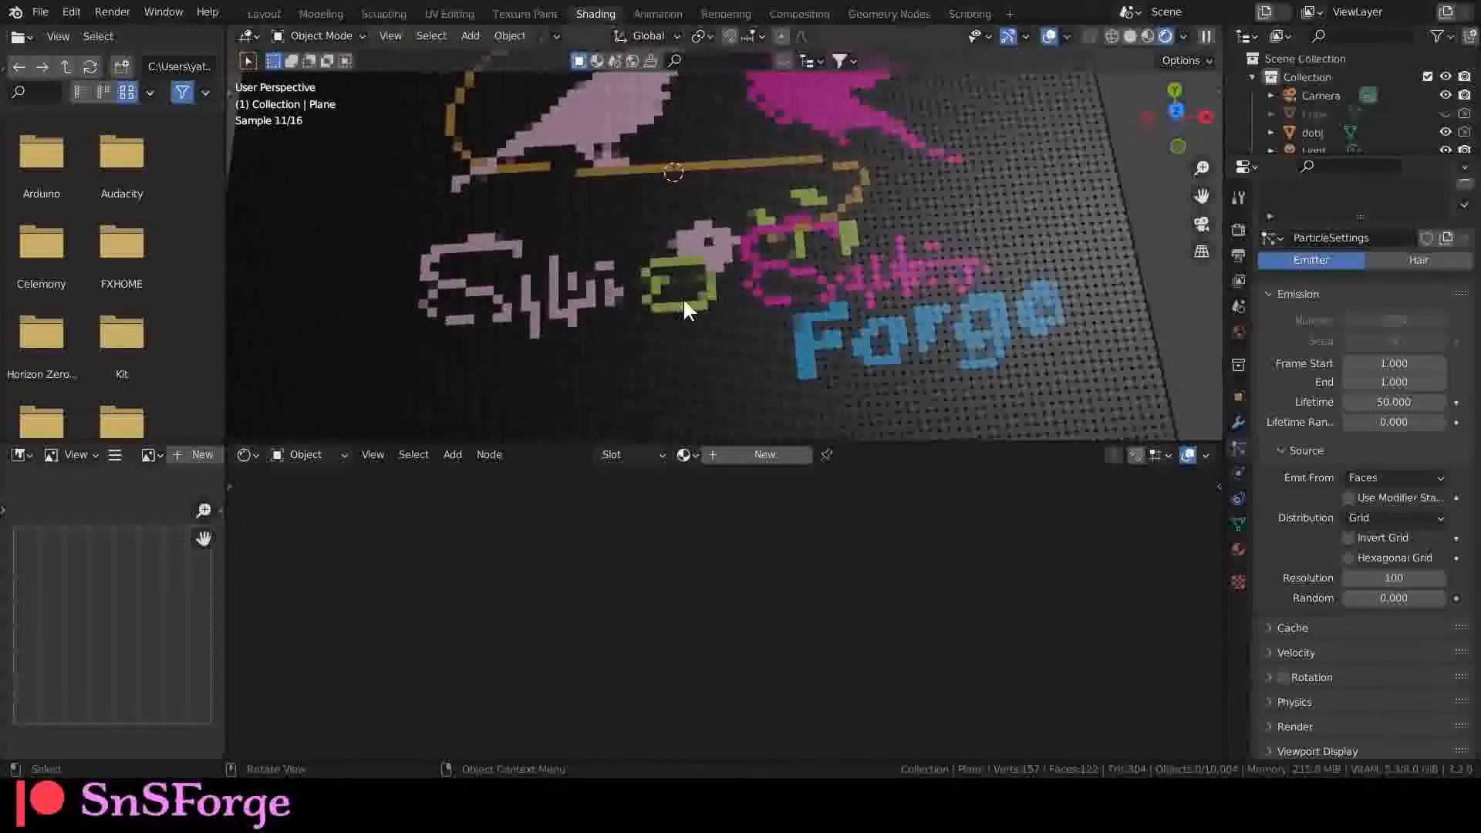
pyautogui.scroll(-2, 740, 316)
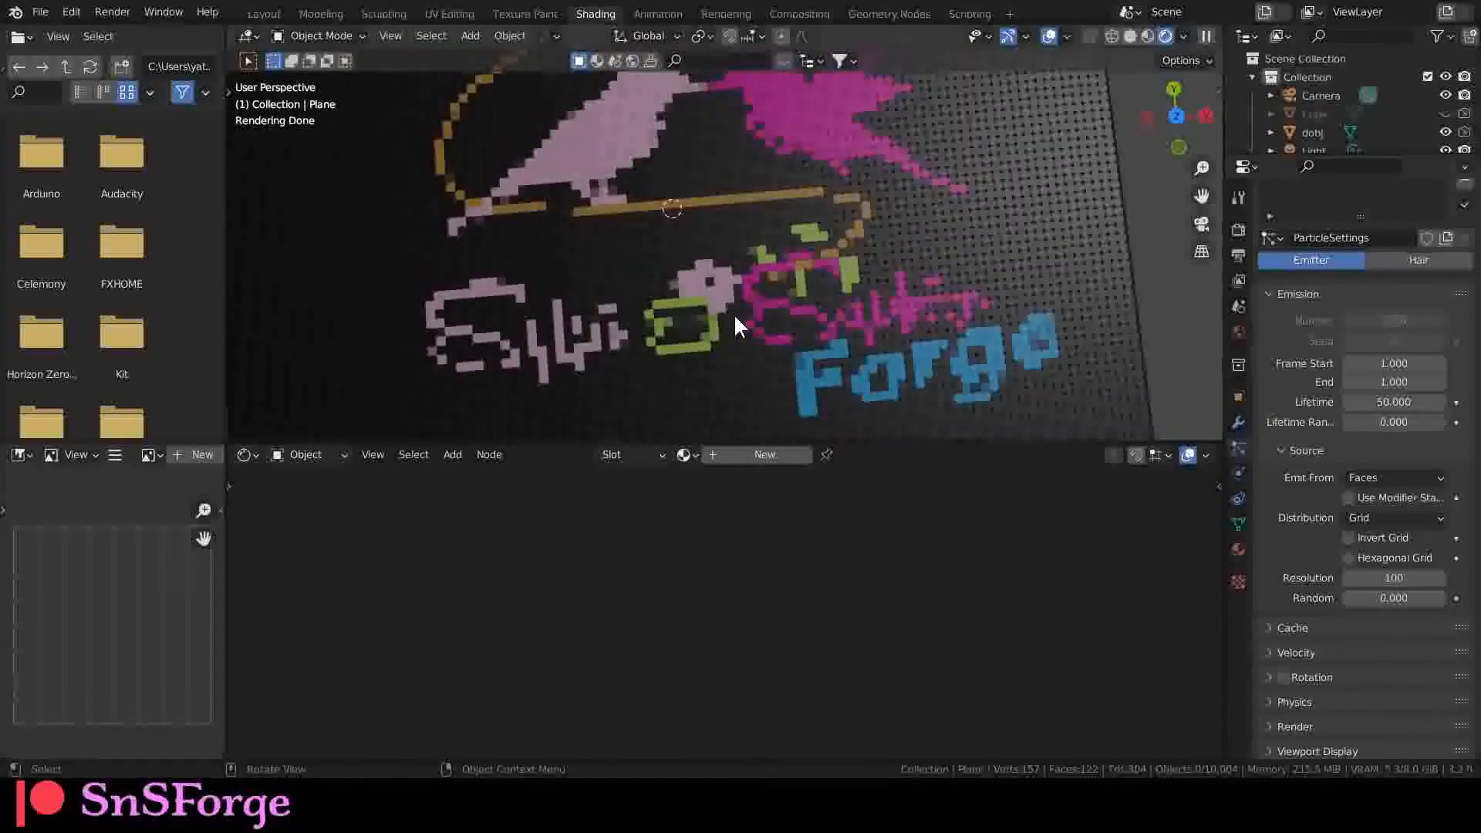
pyautogui.scroll(-1, 735, 324)
pyautogui.scroll(4, 735, 340)
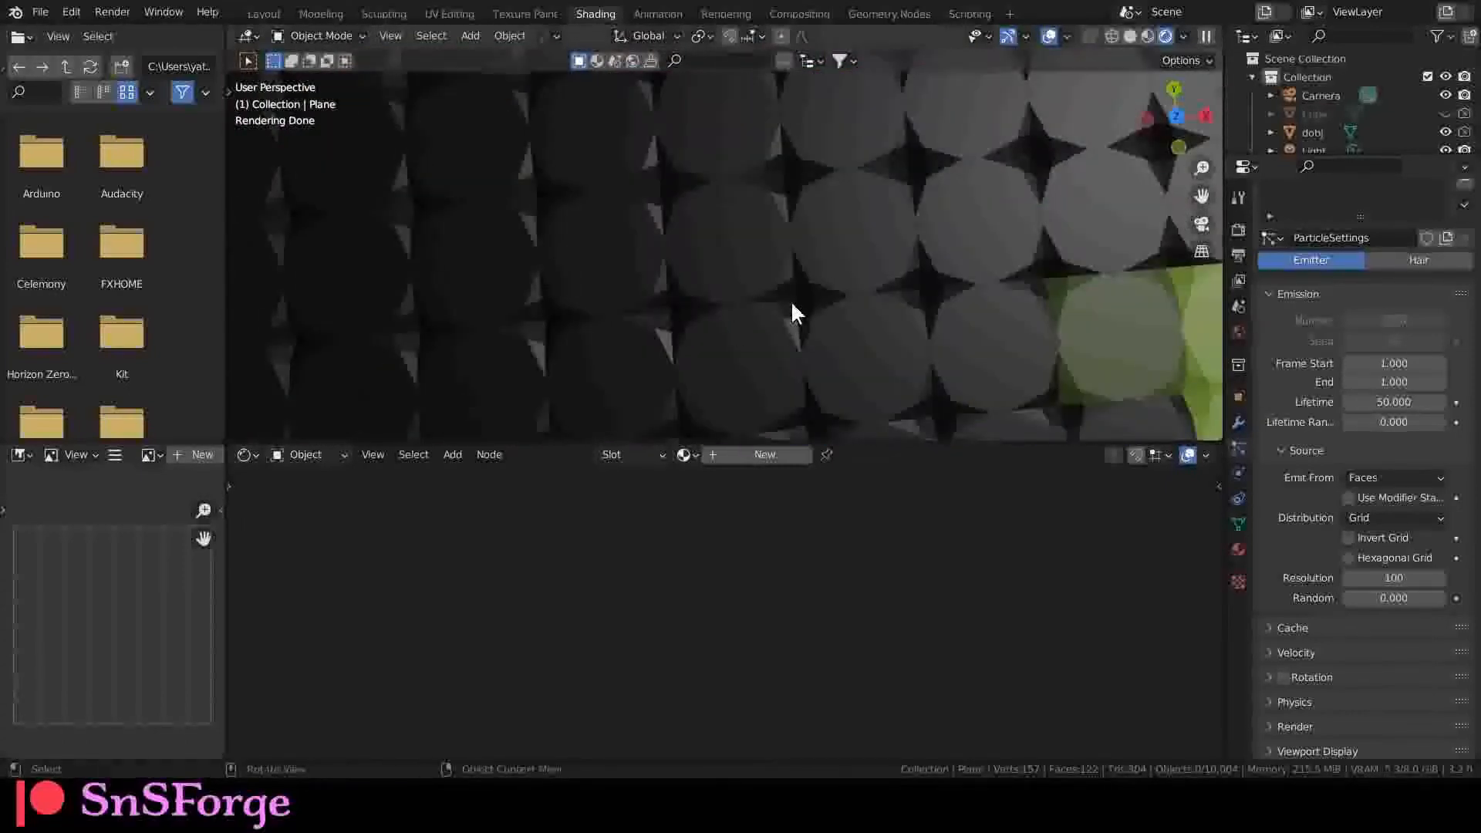
pyautogui.scroll(-2, 793, 313)
pyautogui.scroll(2, 793, 314)
pyautogui.scroll(-1, 793, 314)
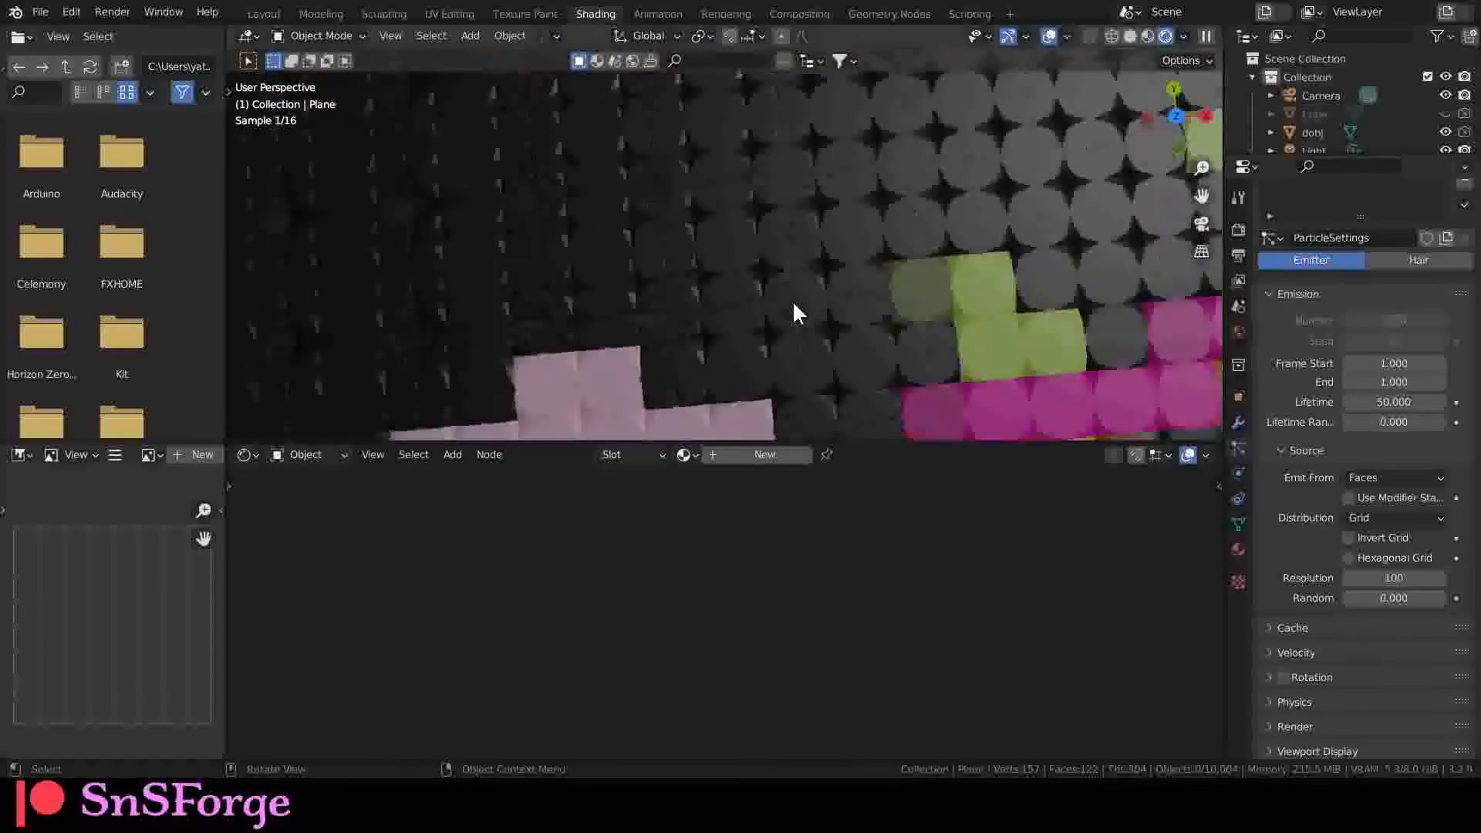
pyautogui.keyDown('shift'); pyautogui.moveTo(820, 325); pyautogui.dragTo(682, 224, button='middle'); pyautogui.keyUp('shift')
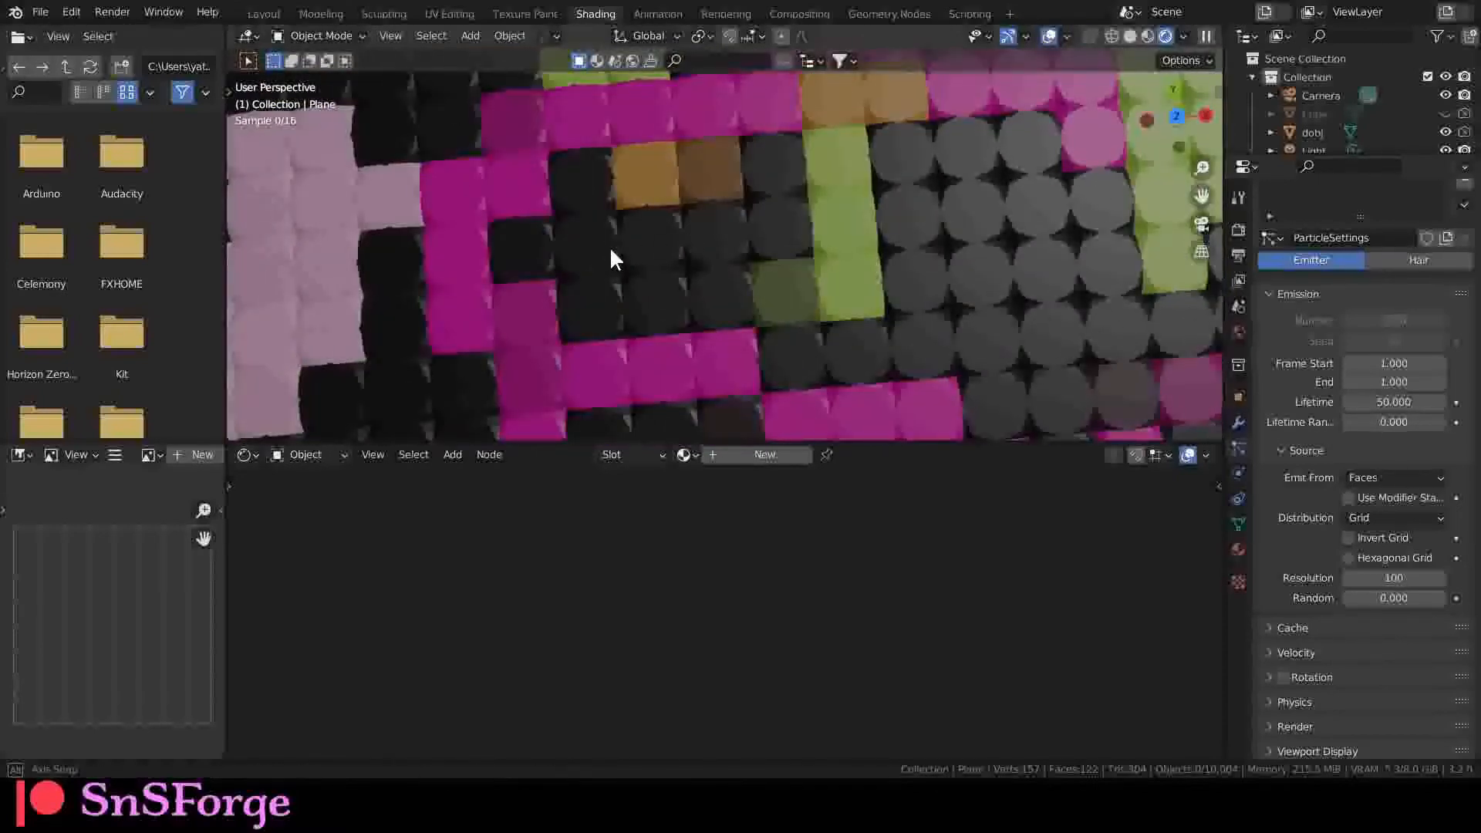
pyautogui.moveTo(611, 258); pyautogui.dragTo(685, 271, button='middle')
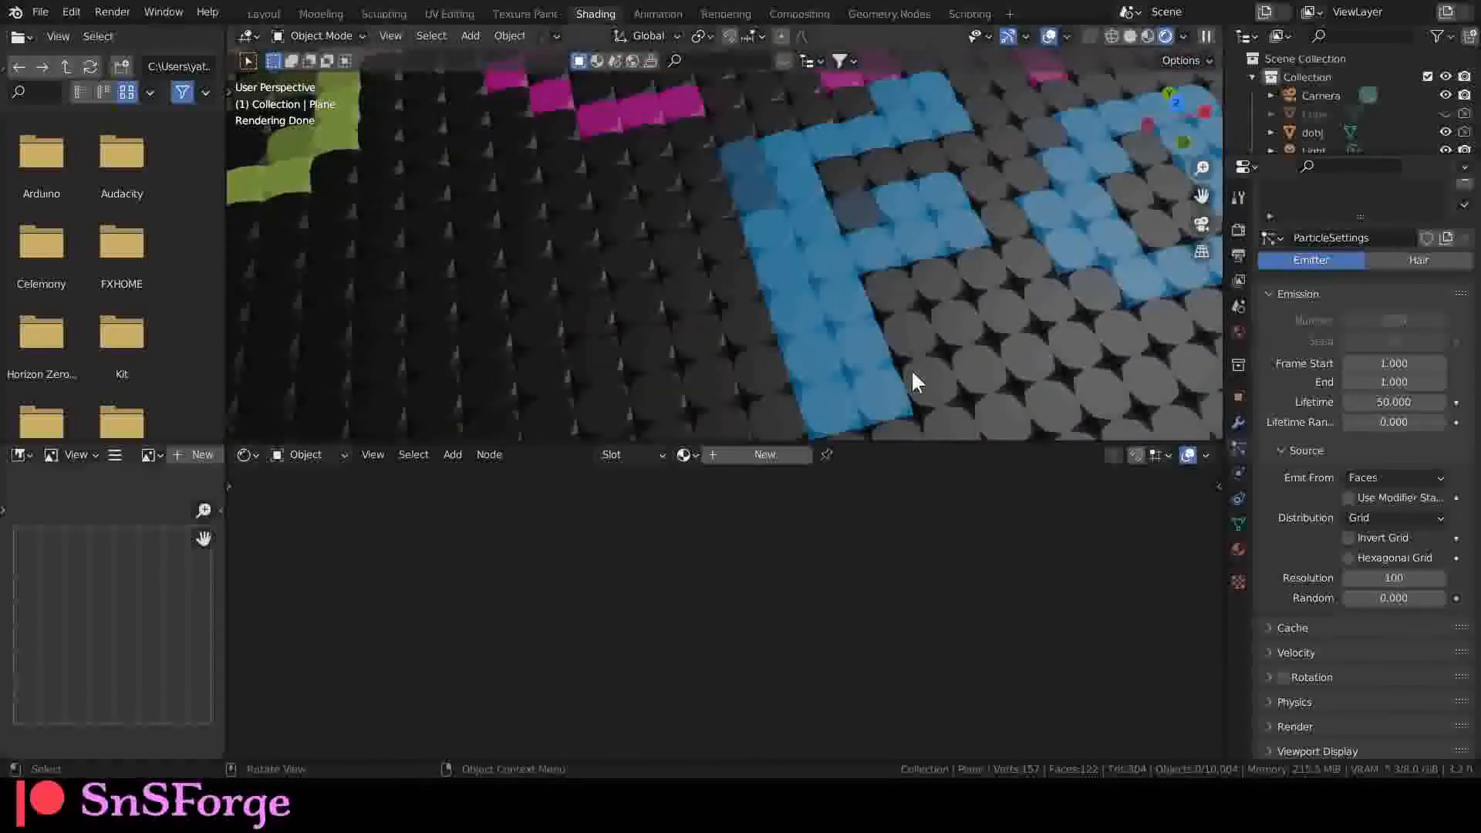
# Set the particle render scale to 0.010 and check the spacing of the diamonds across the grid.
pyautogui.scroll(-4, 1320, 609)
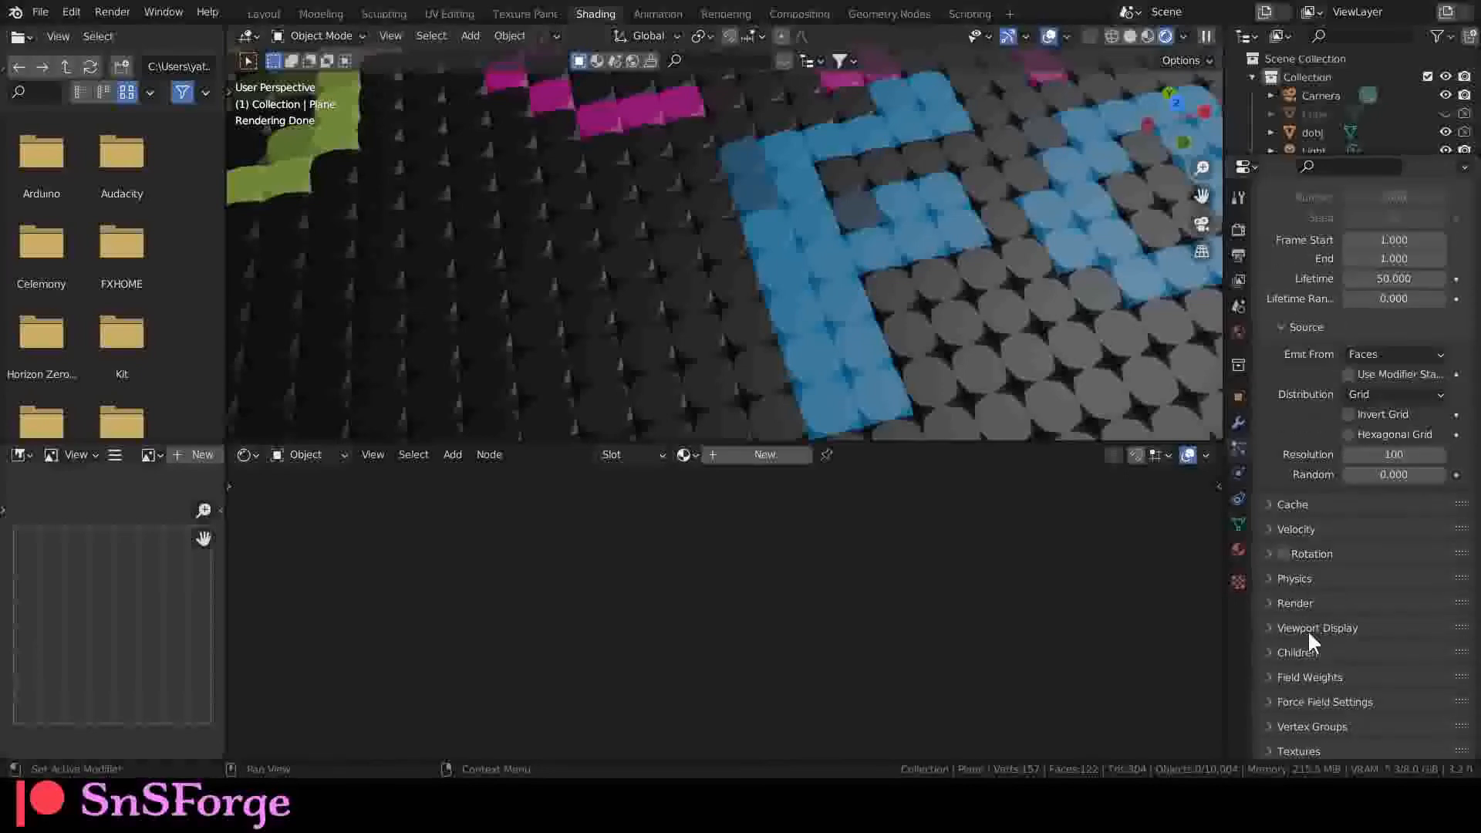
pyautogui.click(1270, 604)
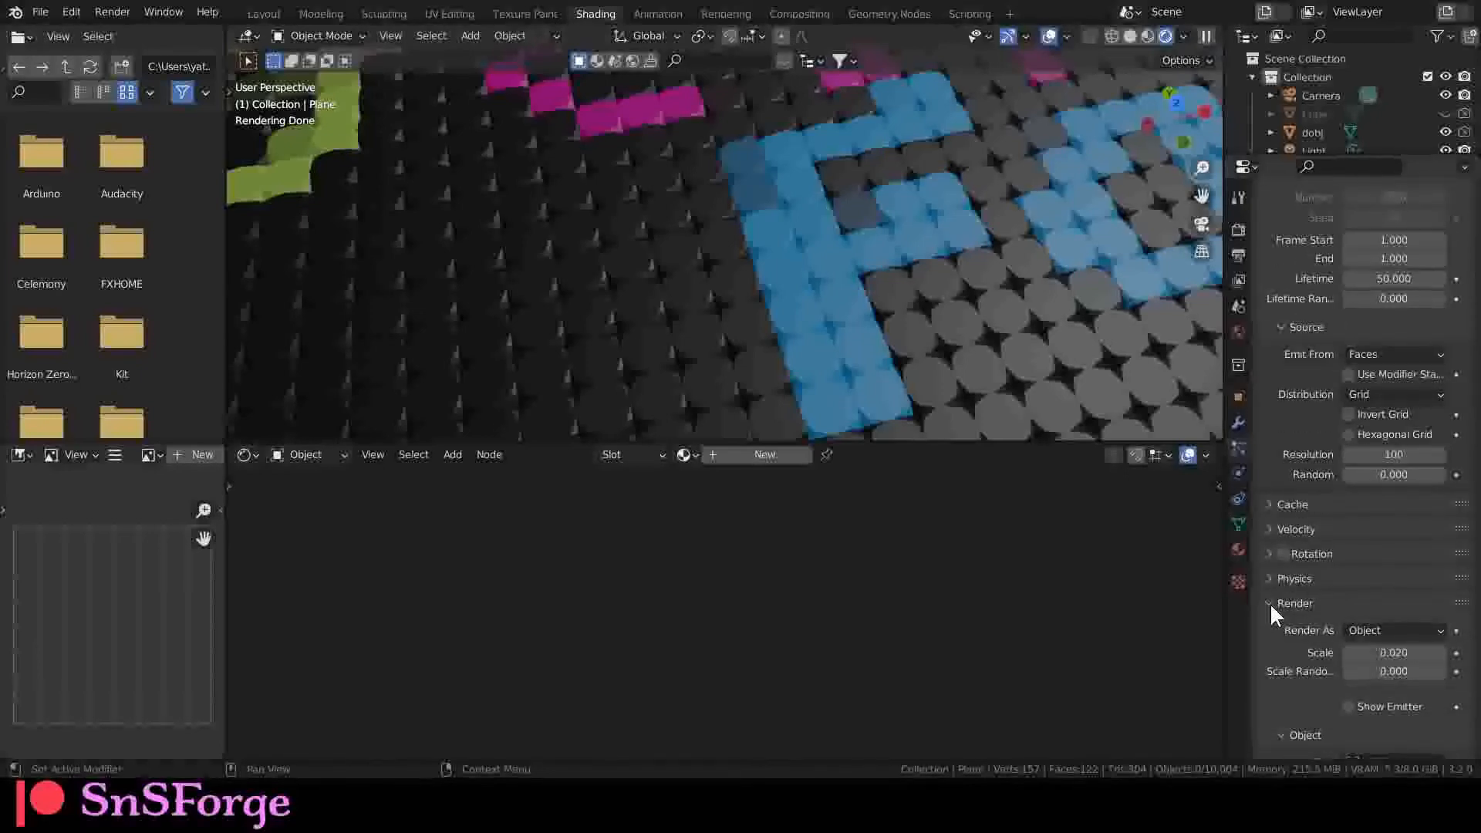
pyautogui.doubleClick(1362, 653)
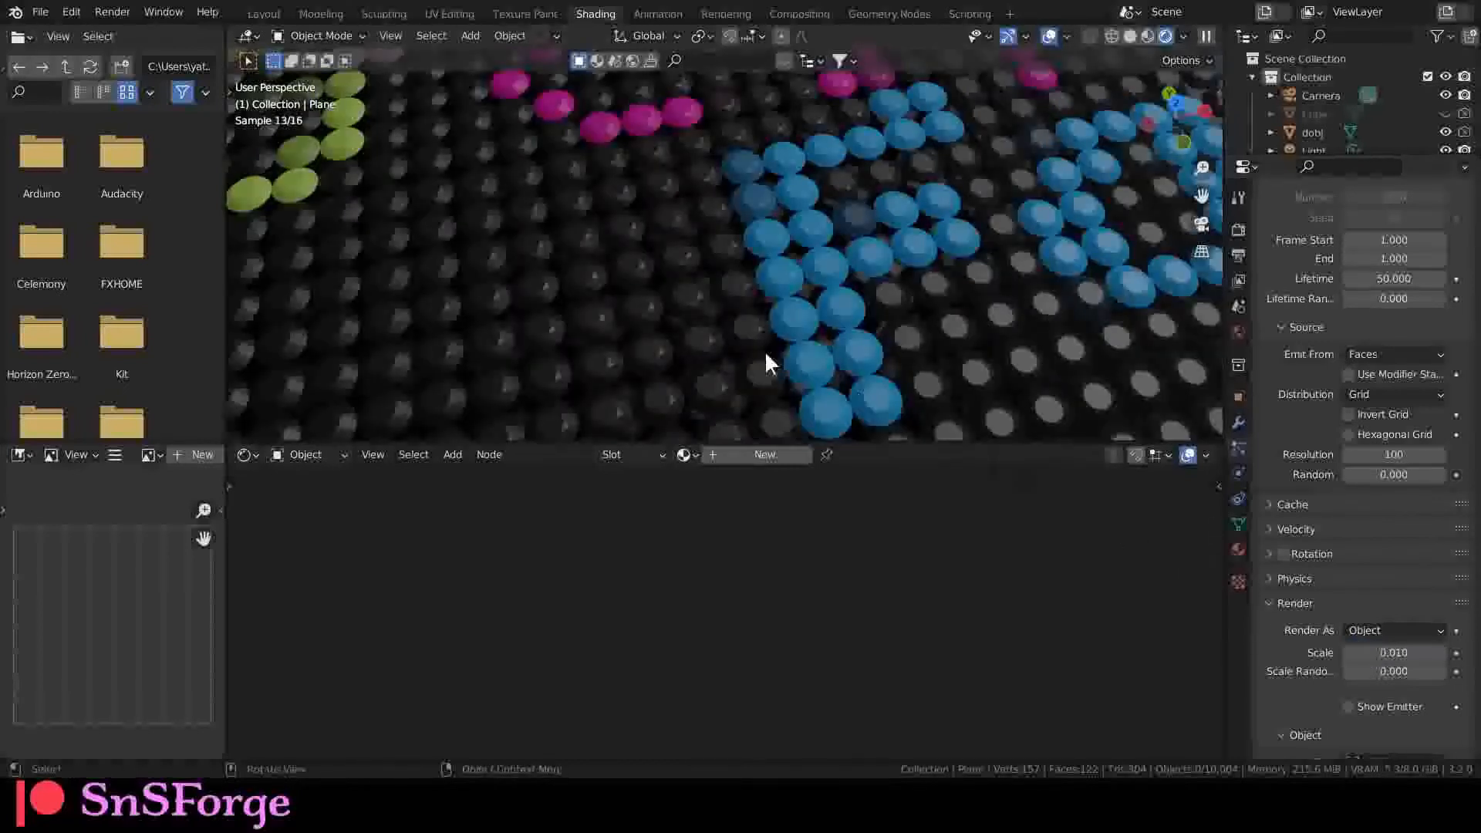
pyautogui.moveTo(771, 357); pyautogui.dragTo(656, 340, button='middle')
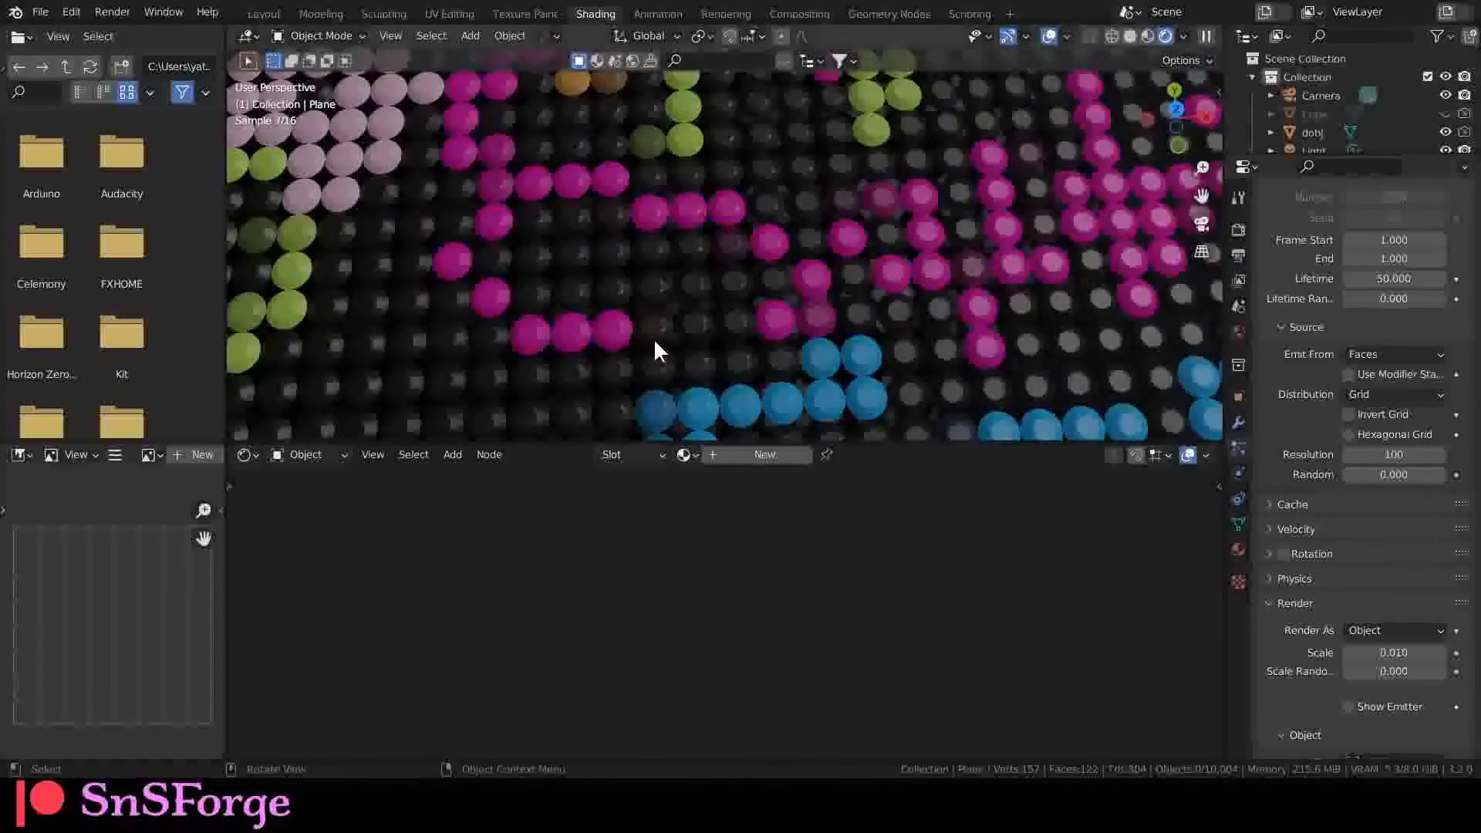
pyautogui.scroll(-8, 795, 307)
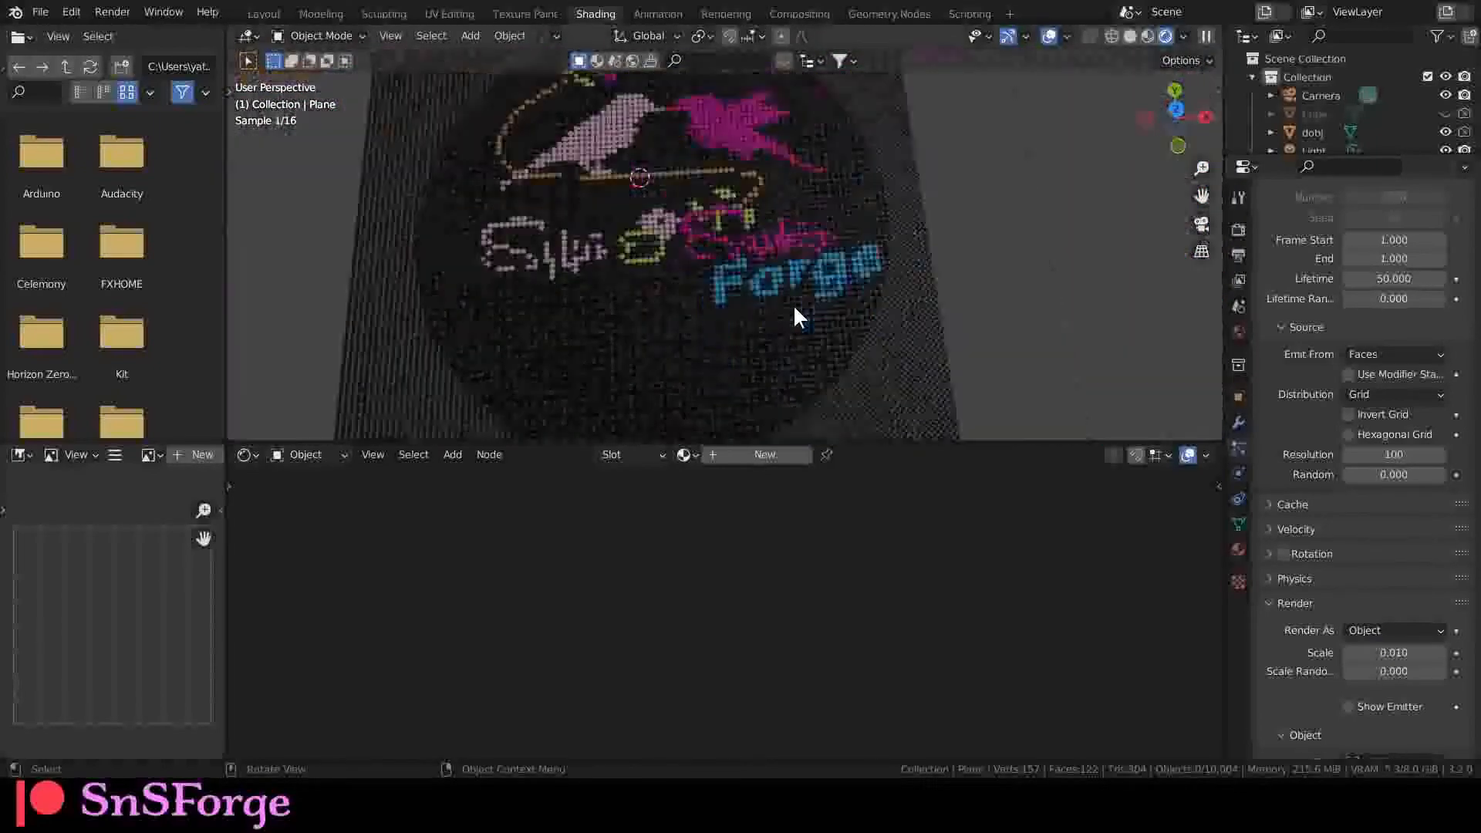
pyautogui.moveTo(794, 302); pyautogui.dragTo(777, 322, button='middle')
pyautogui.scroll(-2, 785, 310)
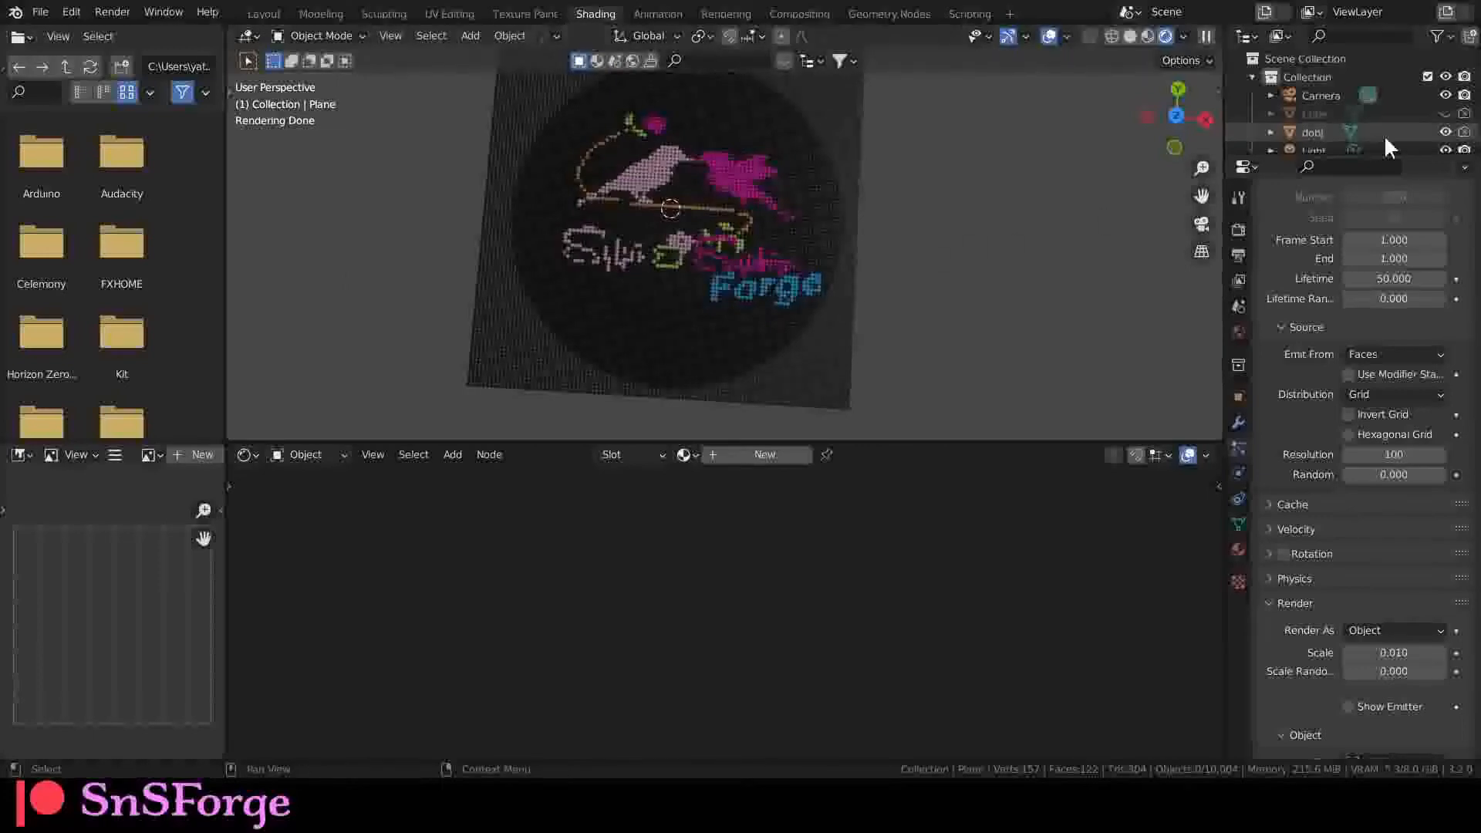
# Hide the source diamond dobj in the viewport and inspect the logo mosaic without it.
pyautogui.click(1447, 133)
pyautogui.moveTo(827, 242); pyautogui.dragTo(752, 287, button='middle')
pyautogui.scroll(3, 789, 271)
pyautogui.scroll(-5, 789, 271)
pyautogui.scroll(4, 751, 287)
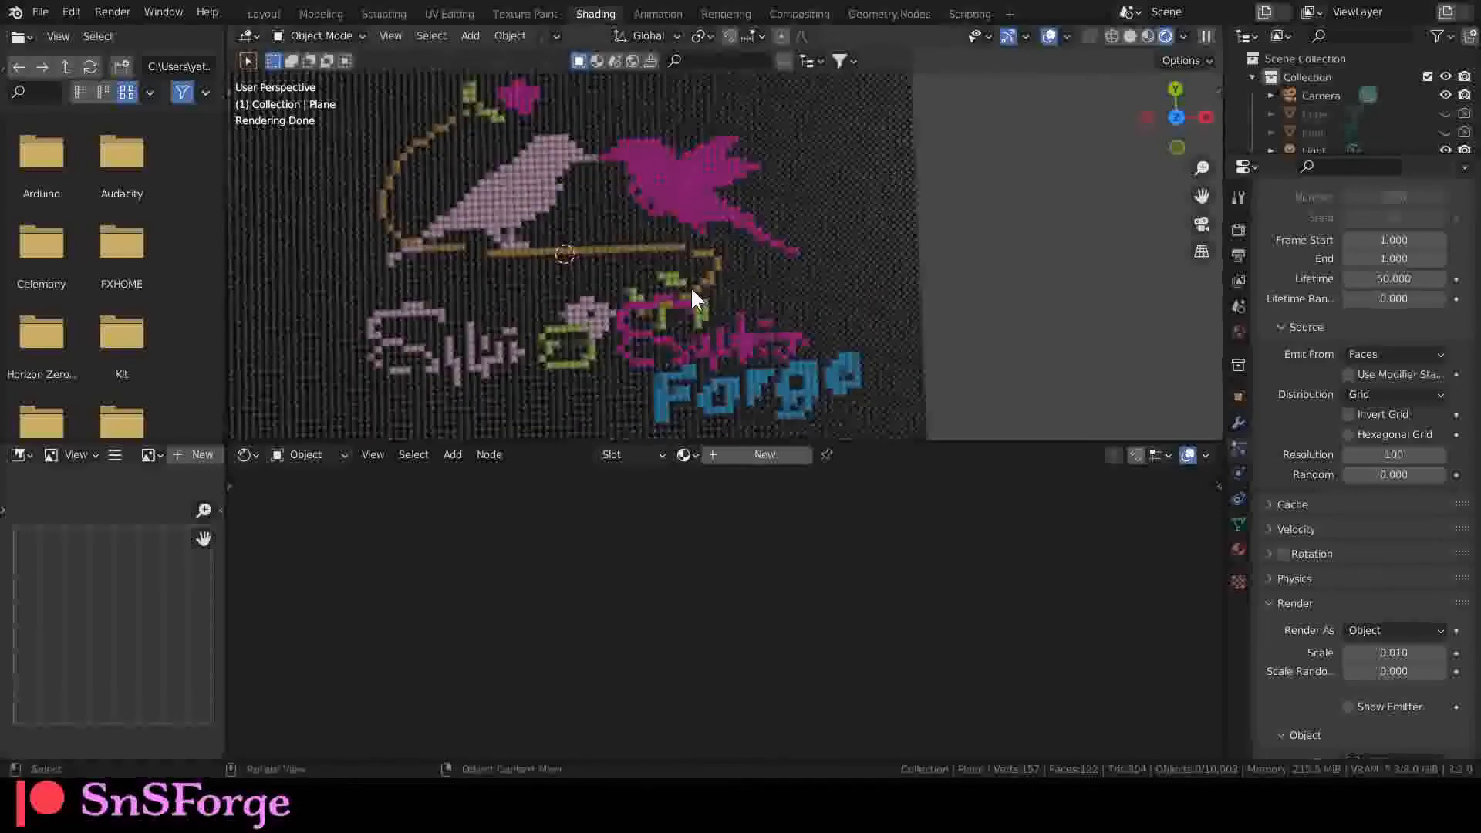
pyautogui.scroll(-2, 692, 286)
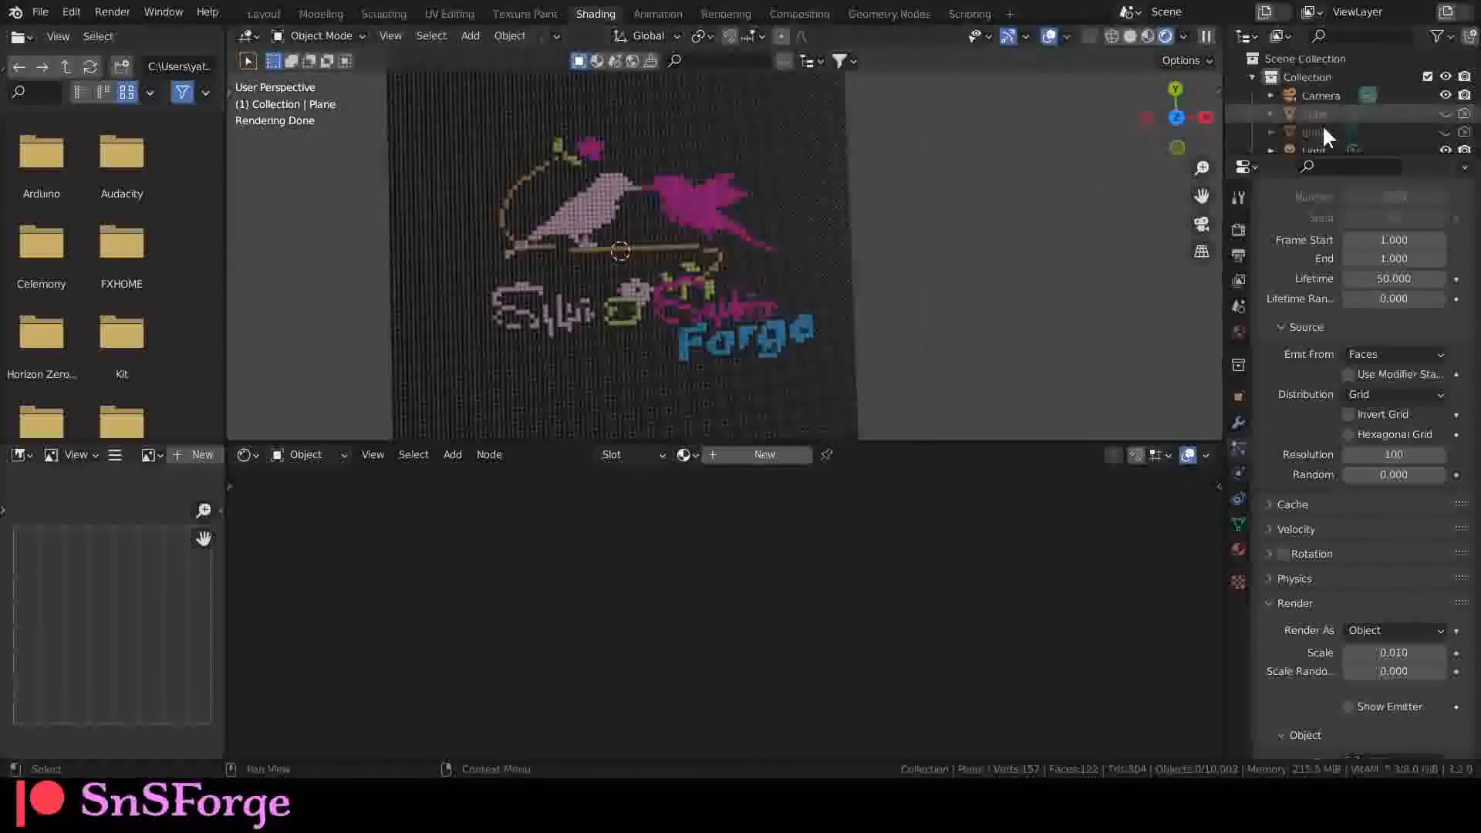
# Show and select dobj to view its material nodes, and hide it again.
pyautogui.click(1445, 132)
pyautogui.click(1347, 132)
pyautogui.moveTo(1065, 286); pyautogui.dragTo(561, 412, button='middle')
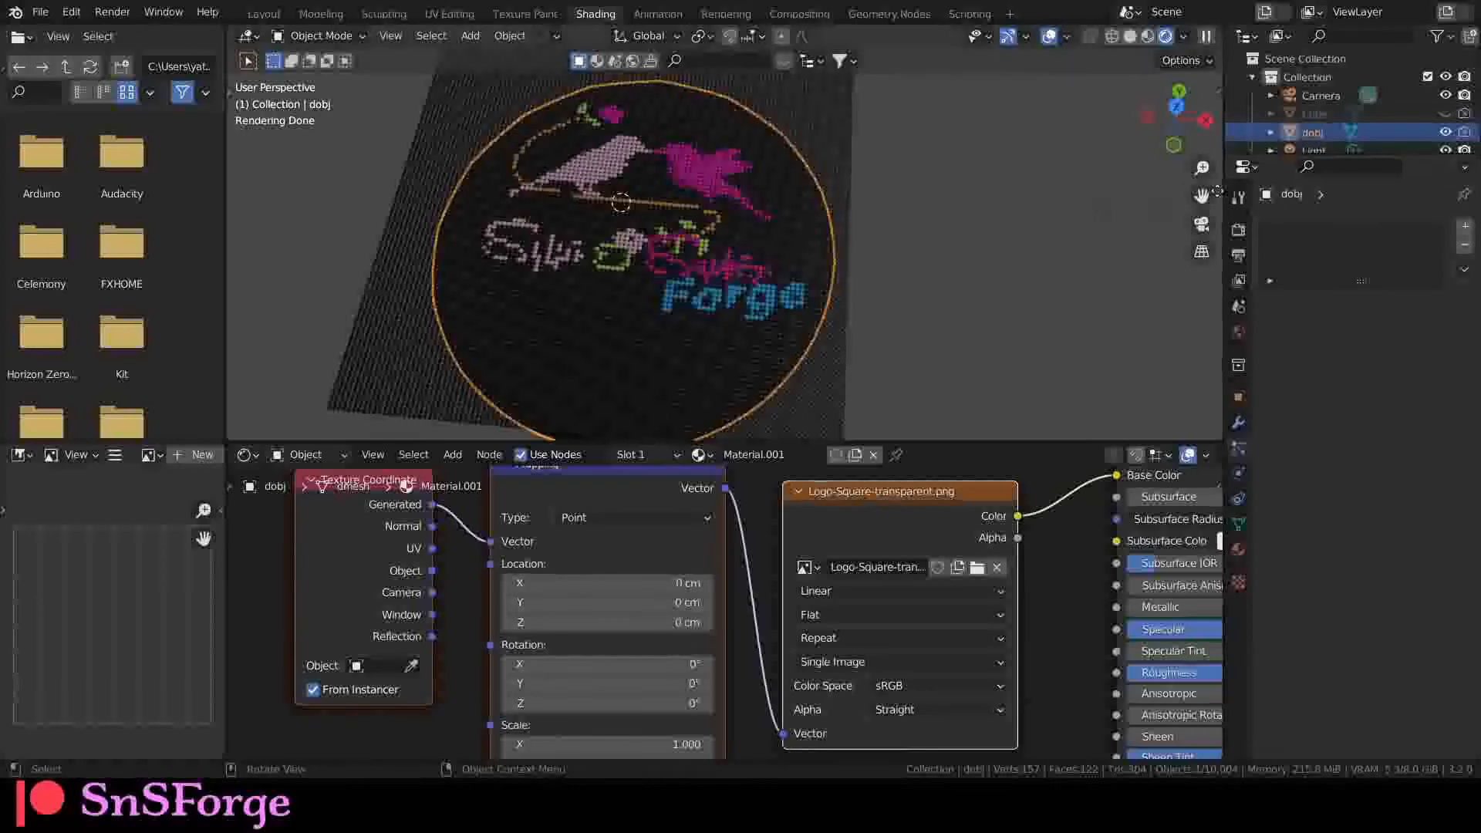
pyautogui.click(1446, 132)
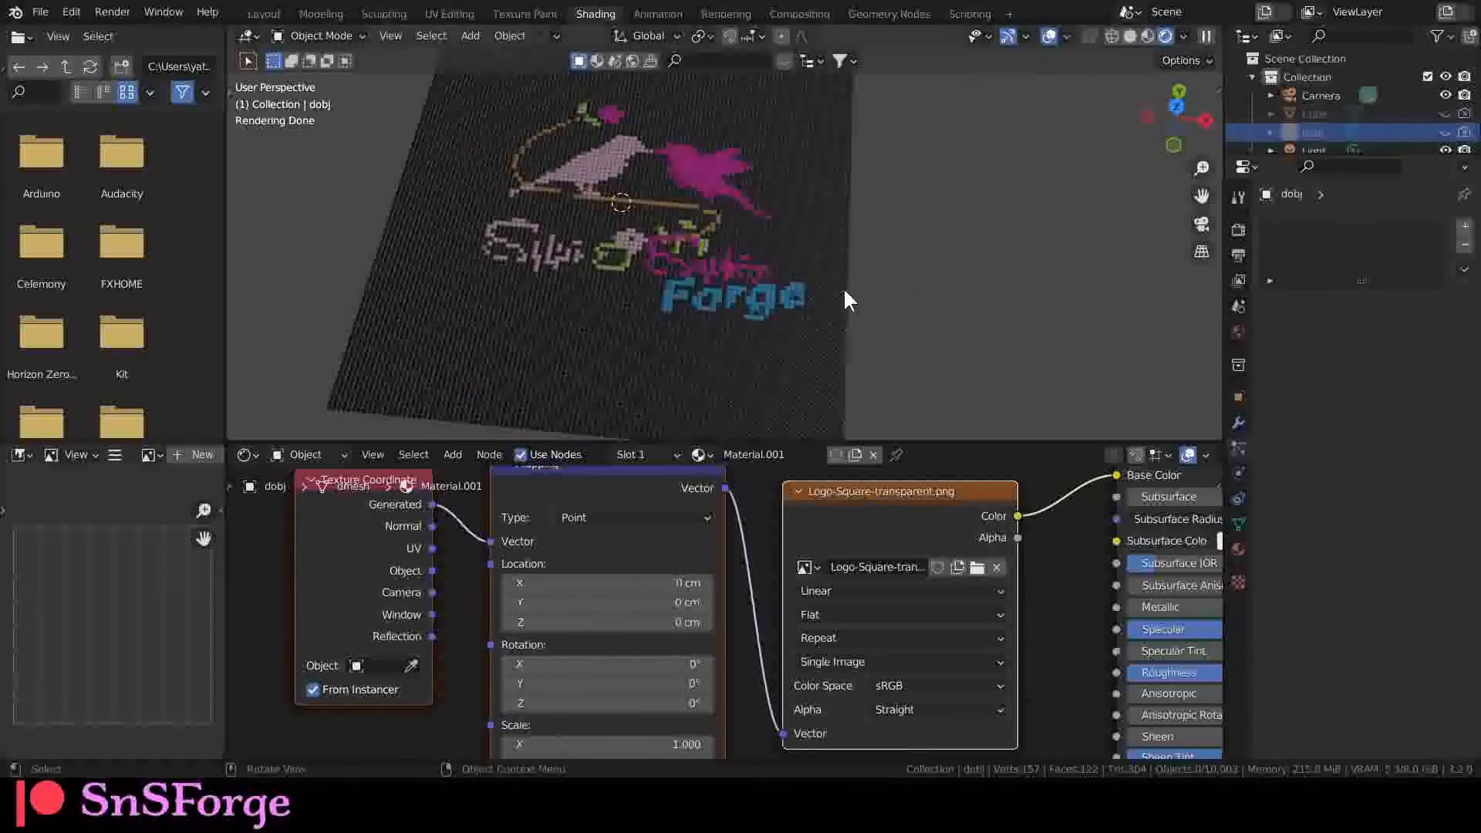
# Assign the existing Material.001 to the emitter plane.
pyautogui.click(799, 276)
pyautogui.click(1239, 549)
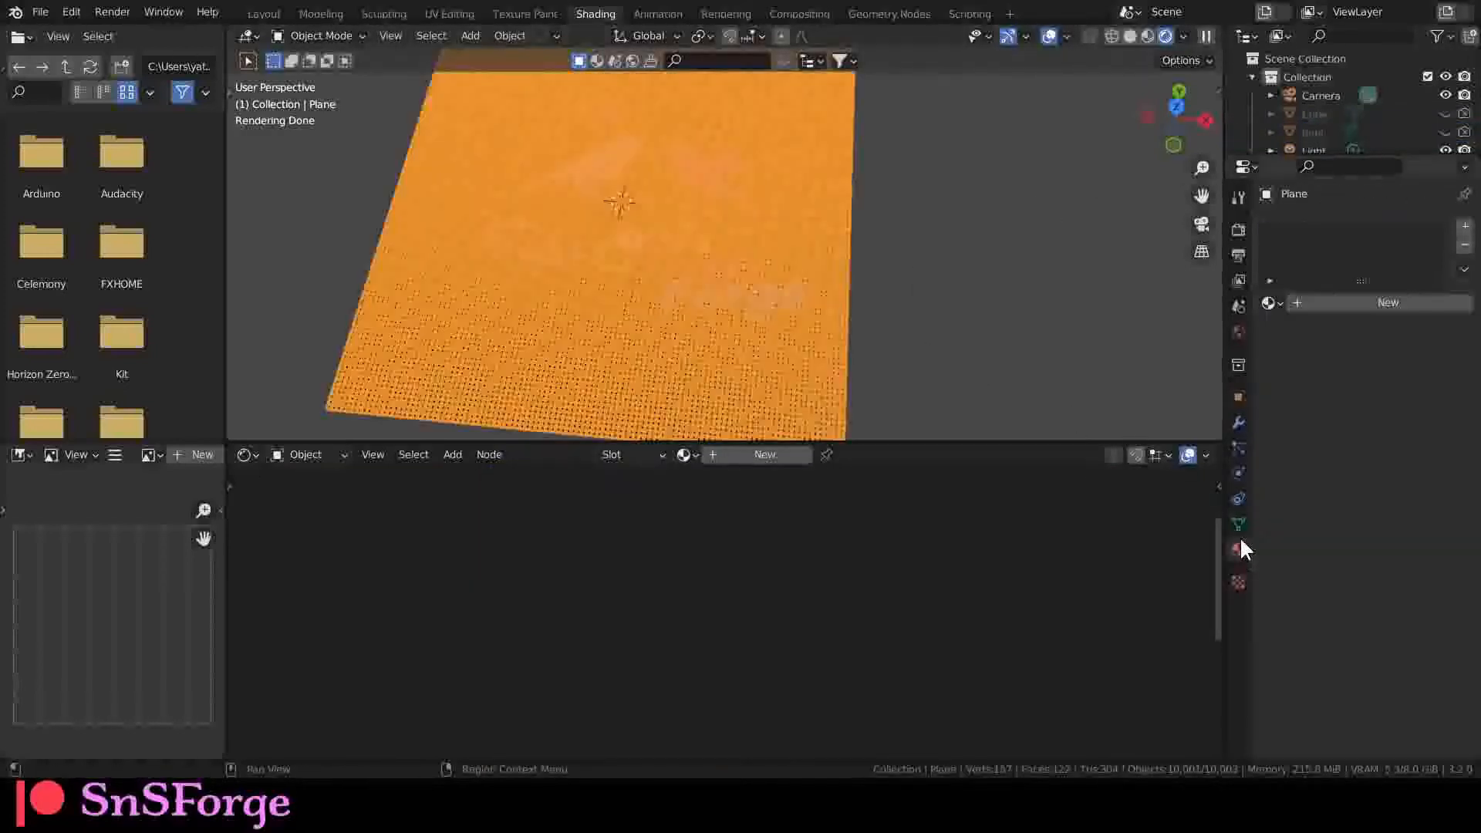
pyautogui.click(1271, 302)
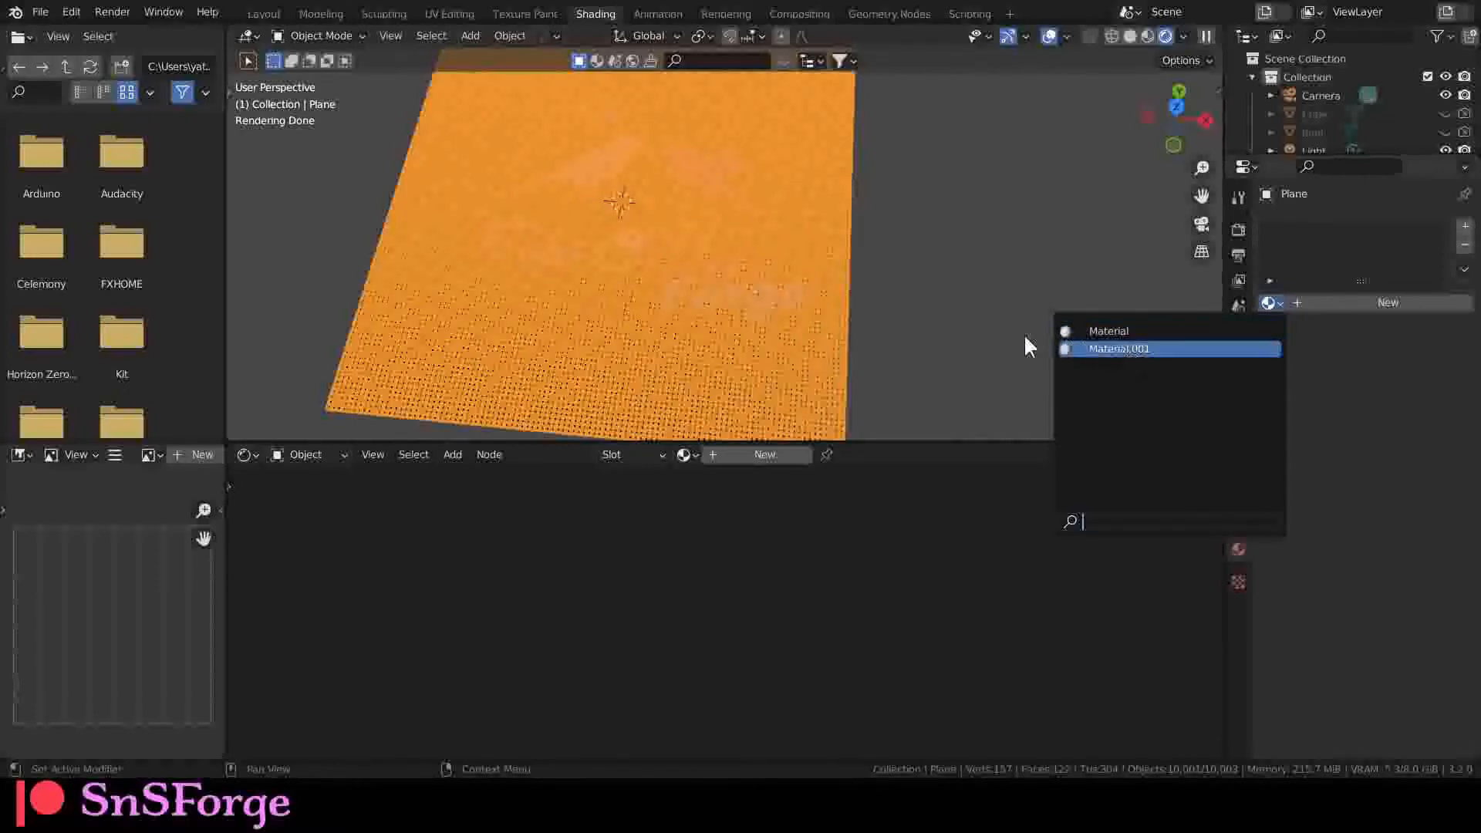
pyautogui.press('Return')
pyautogui.click(871, 263)
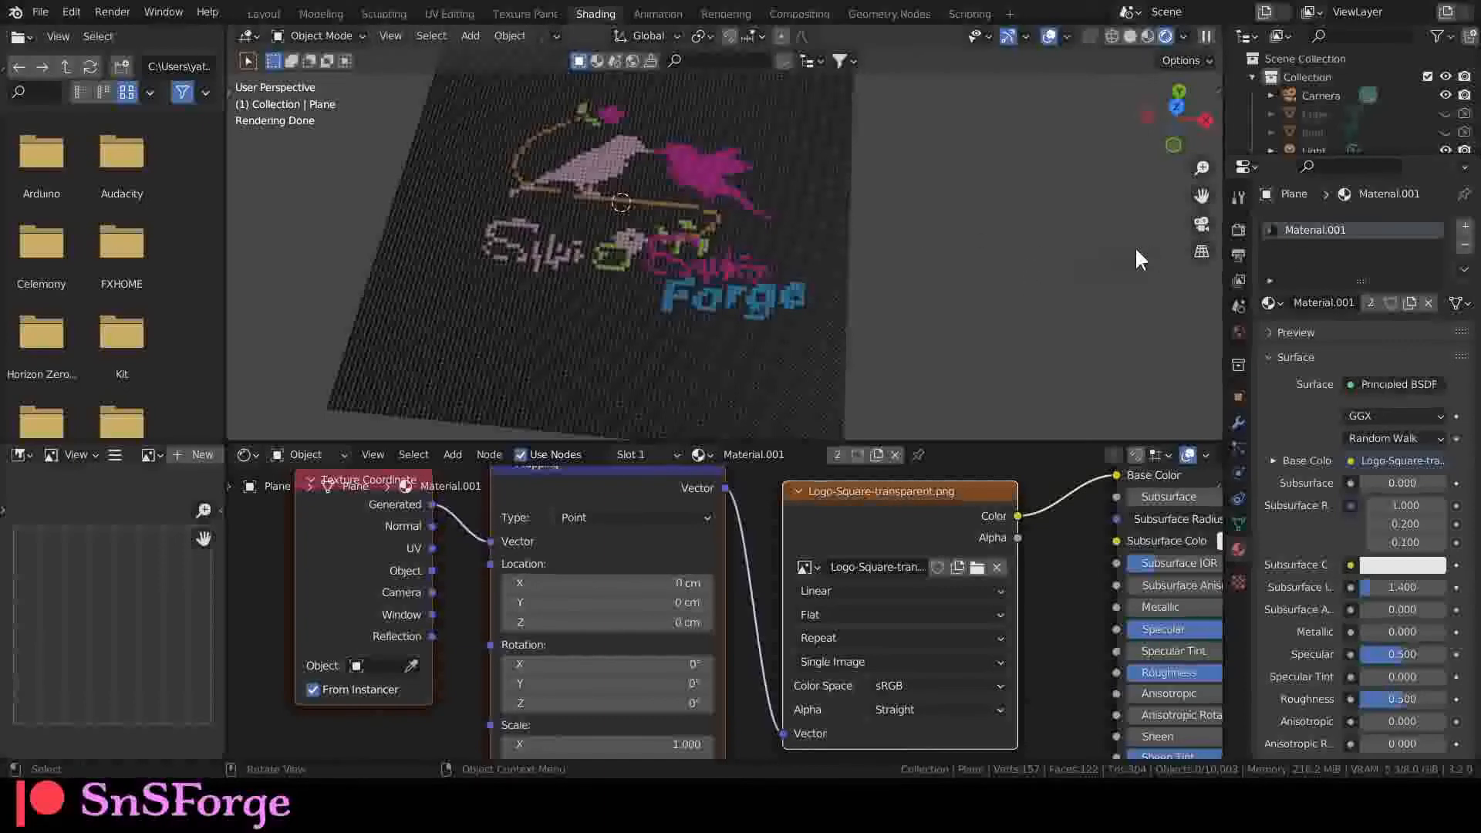
# Pin the Material.001 node tree in the shader editor and remove the material slot from the plane.
pyautogui.click(770, 244)
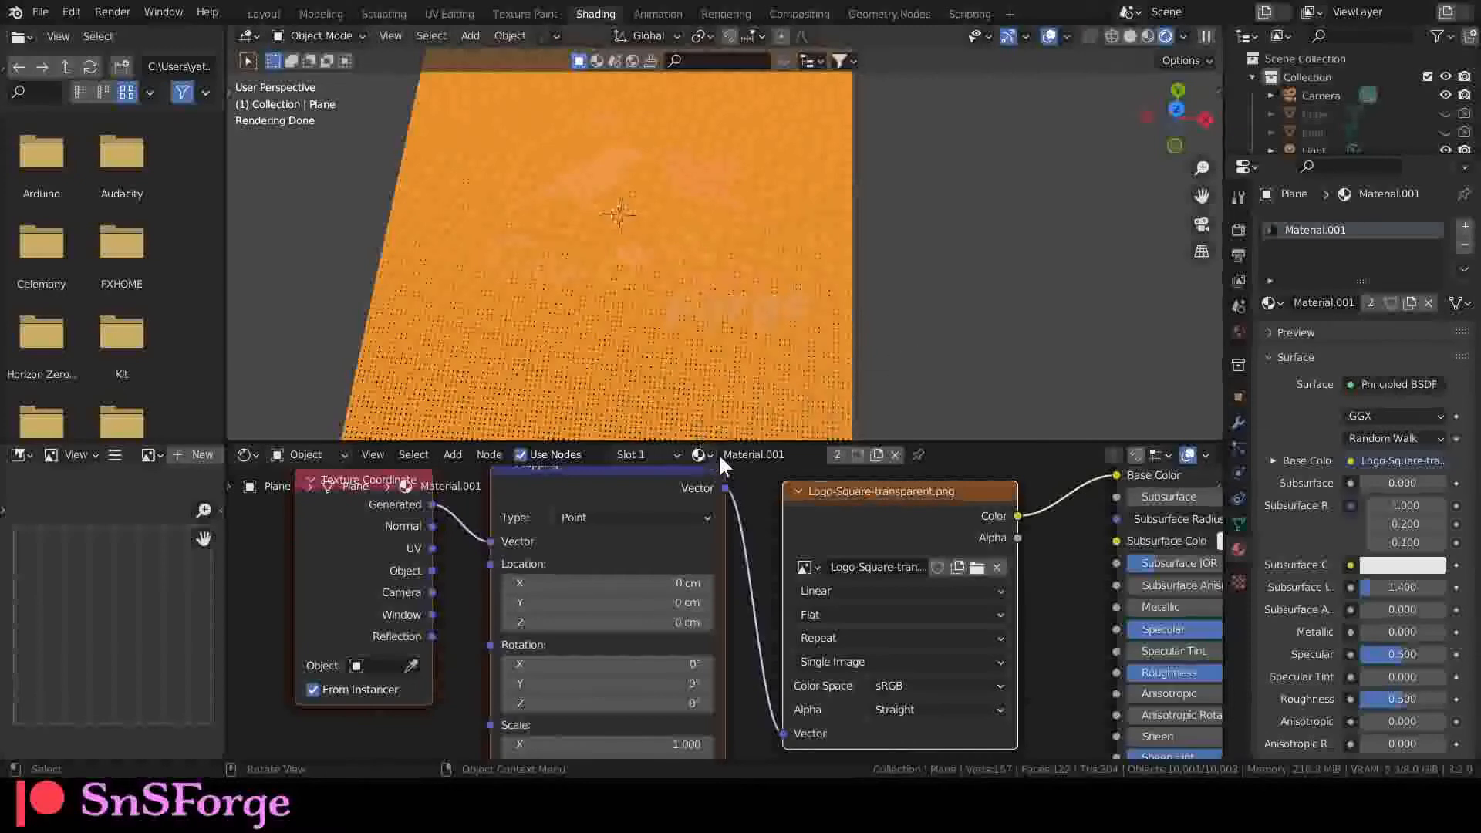
pyautogui.click(918, 455)
pyautogui.click(932, 377)
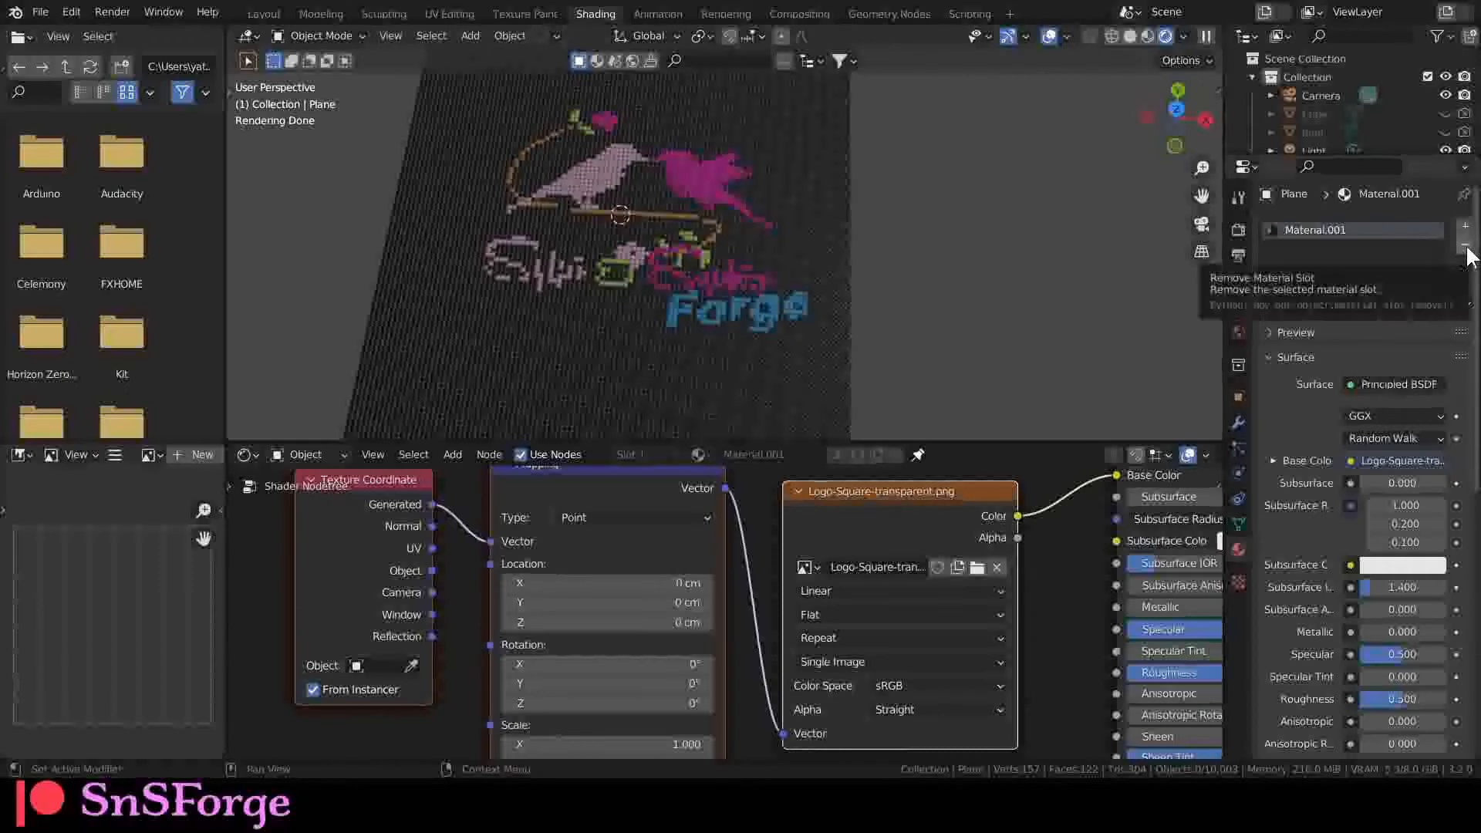
pyautogui.click(797, 208)
pyautogui.click(1465, 245)
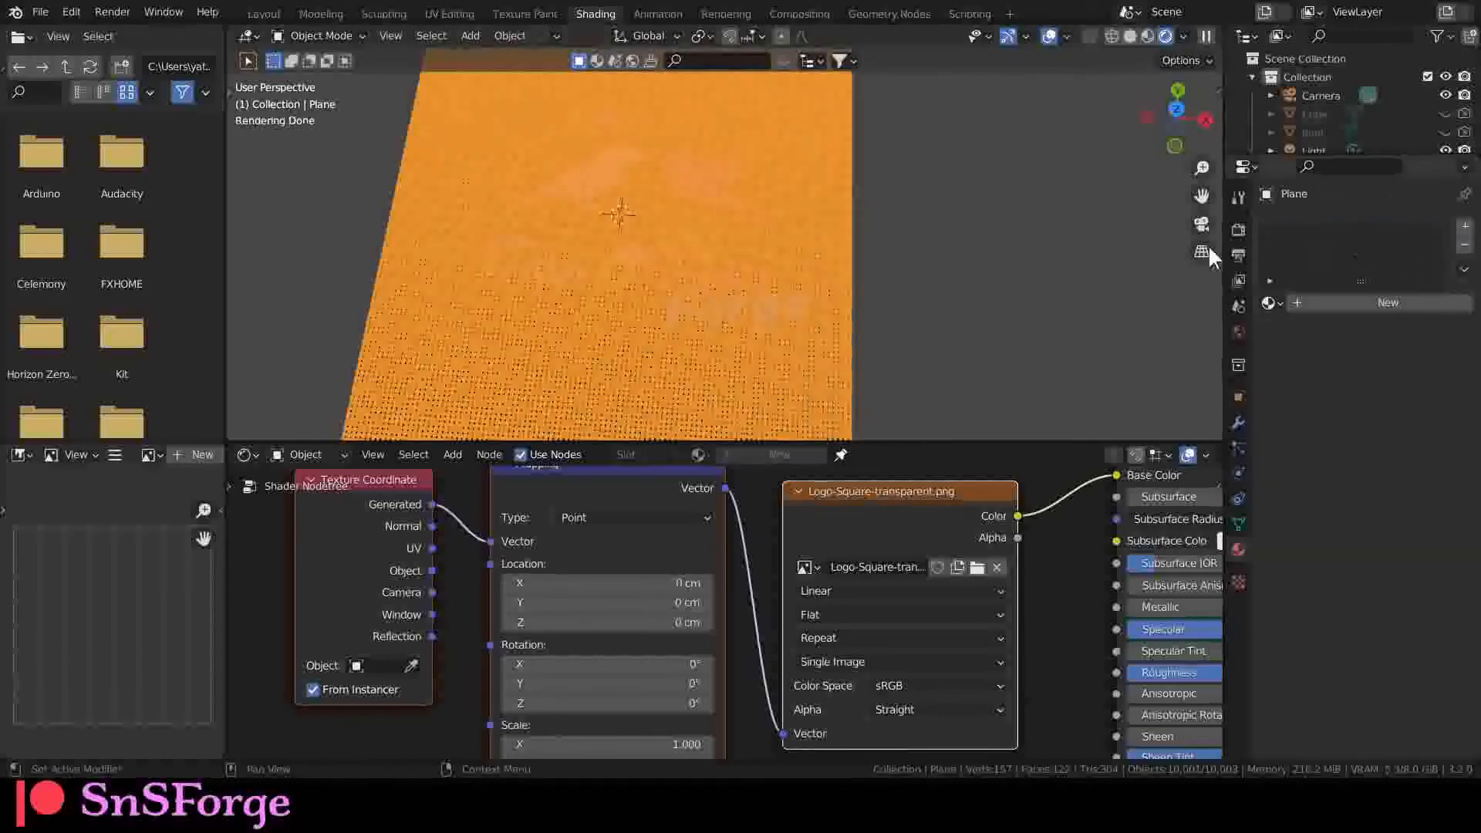
pyautogui.click(909, 225)
# Reduce the Mapping node's X scale to 0.750 to stretch the logo across the diamond grid.
pyautogui.moveTo(783, 263); pyautogui.dragTo(854, 251, button='middle')
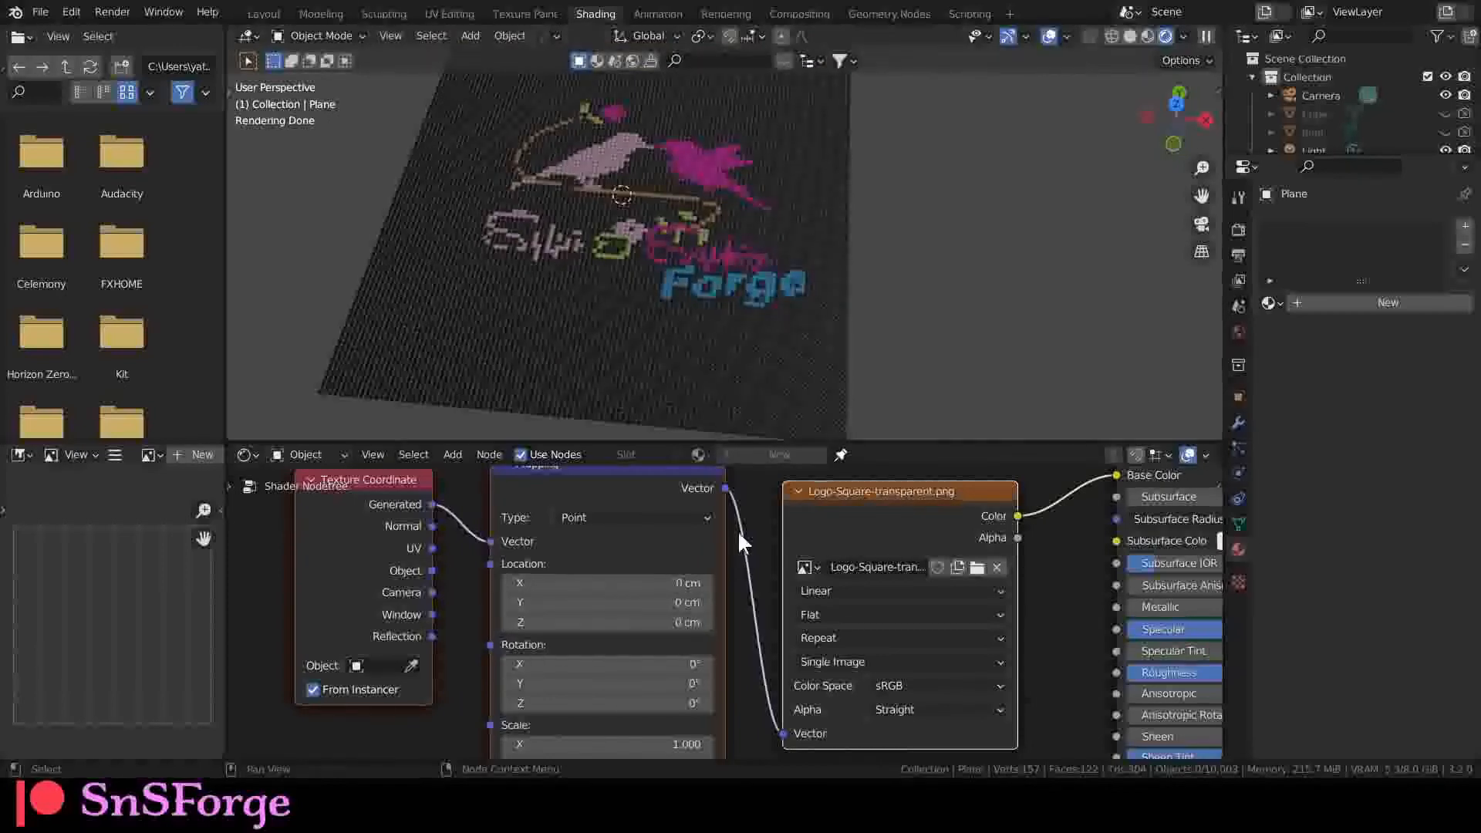
pyautogui.scroll(-2, 706, 572)
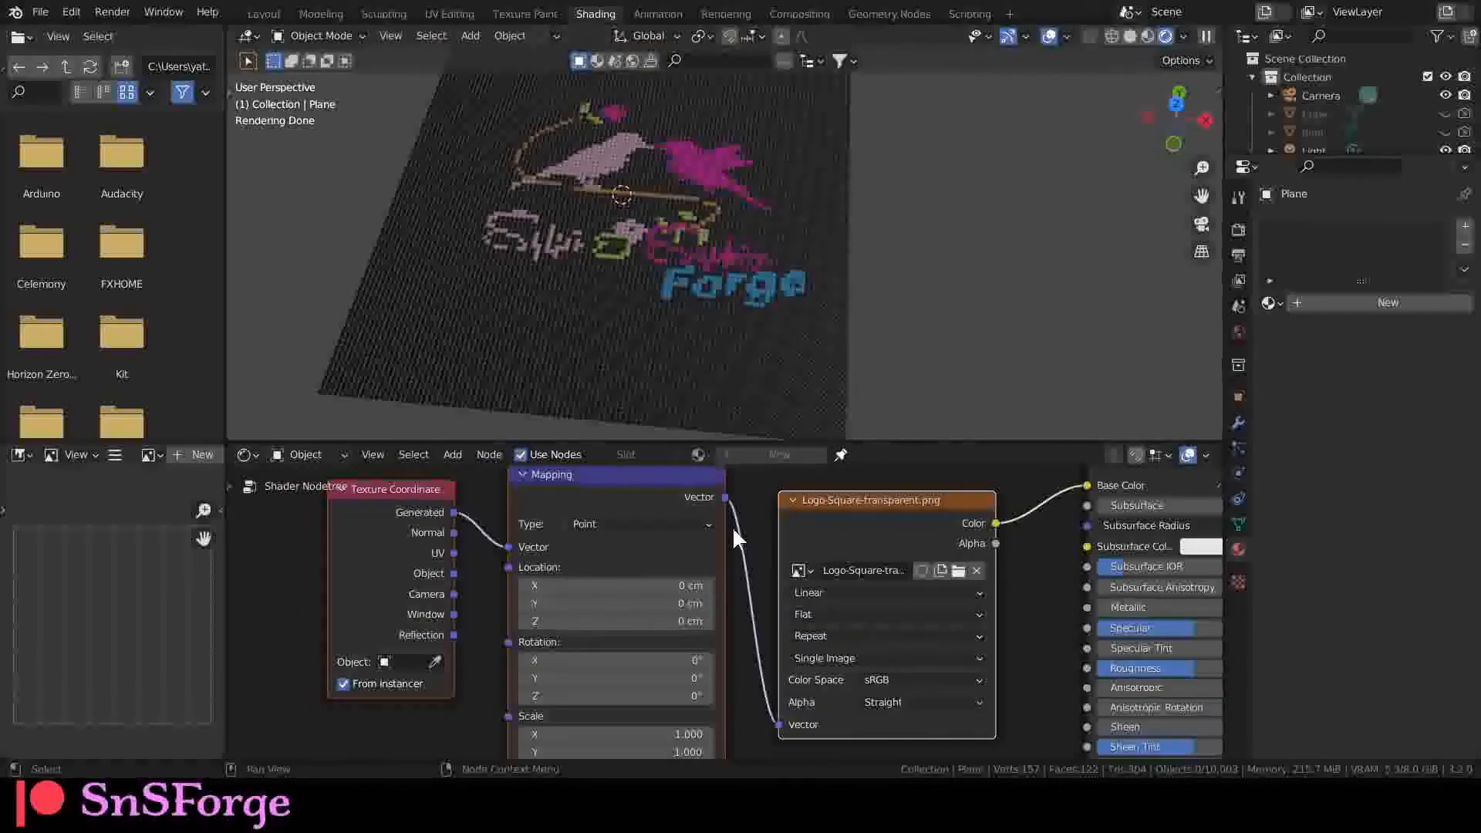
pyautogui.moveTo(733, 527); pyautogui.dragTo(604, 594, button='middle')
pyautogui.scroll(-6, 700, 546)
pyautogui.moveTo(653, 526); pyautogui.dragTo(388, 513, button='middle')
pyautogui.moveTo(545, 524); pyautogui.dragTo(679, 570, button='middle')
pyautogui.scroll(3, 672, 571)
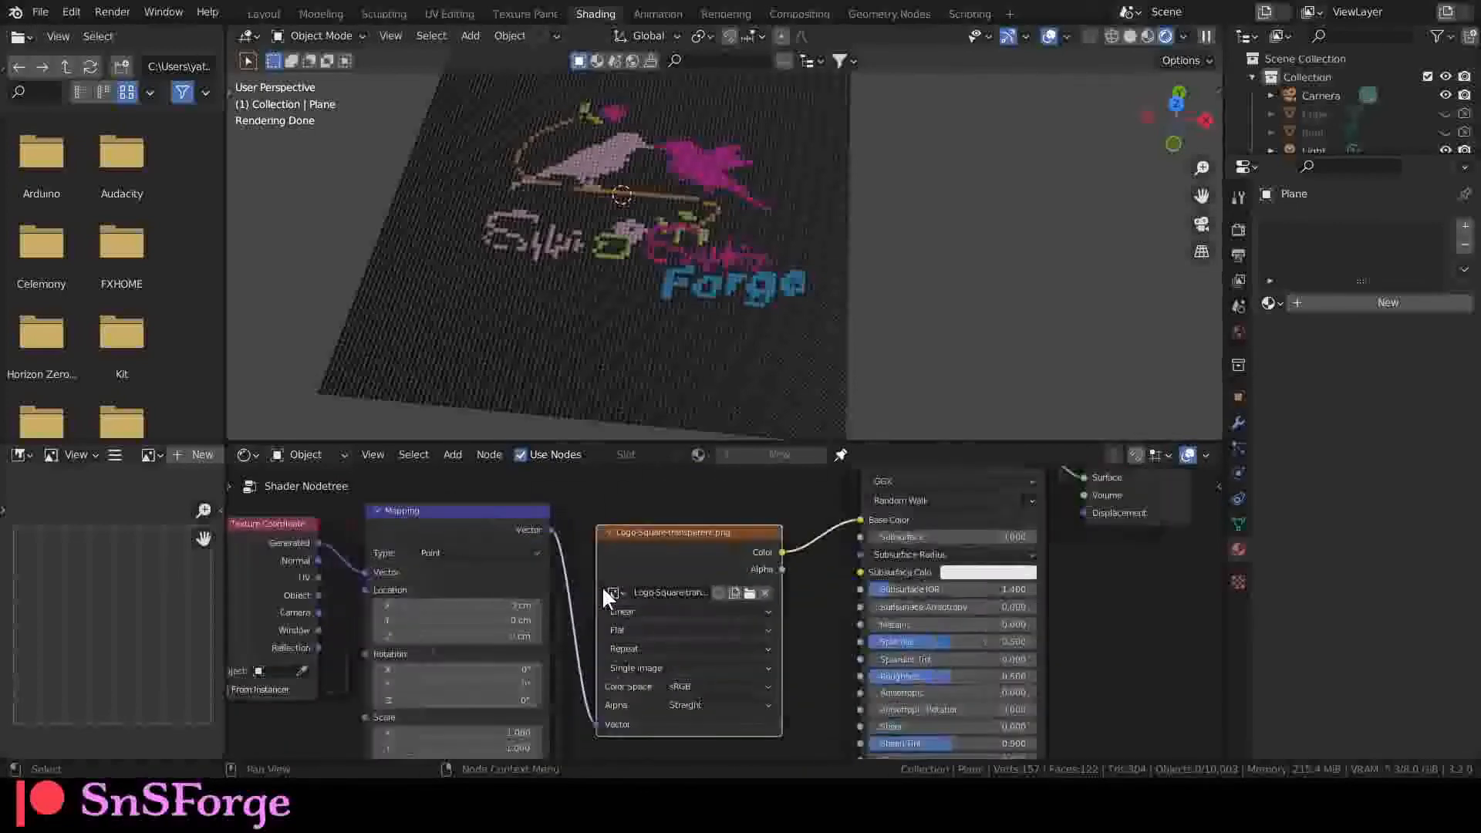
pyautogui.moveTo(559, 582); pyautogui.dragTo(727, 533, button='middle')
pyautogui.scroll(4, 710, 590)
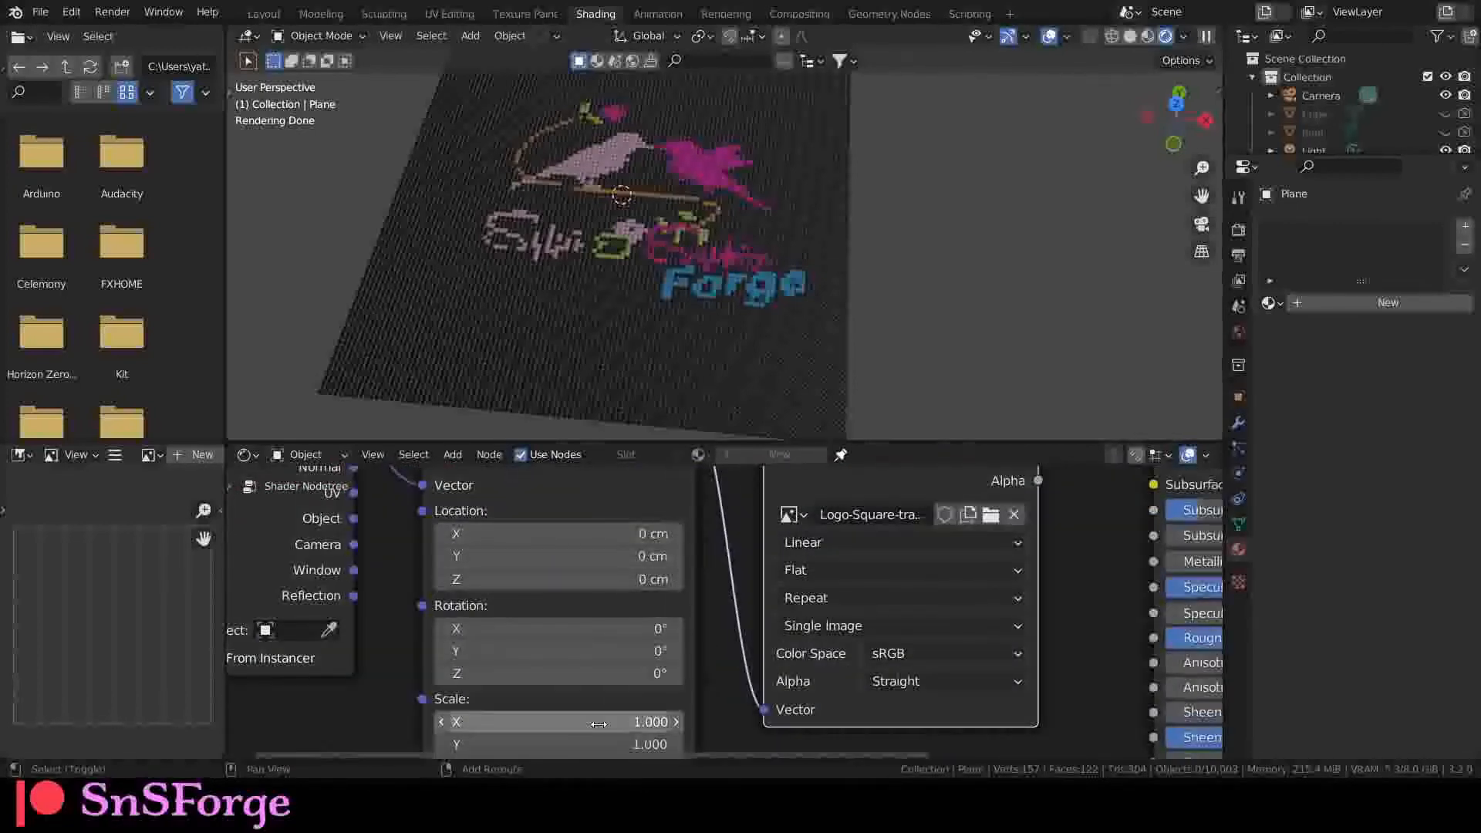
pyautogui.moveTo(627, 722)
pyautogui.mouseDown()
pyautogui.moveTo(656, 722)
pyautogui.moveTo(613, 723)
pyautogui.mouseUp()
pyautogui.moveTo(665, 741); pyautogui.dragTo(652, 625, button='middle')
pyautogui.moveTo(652, 606); pyautogui.dragTo(625, 606)
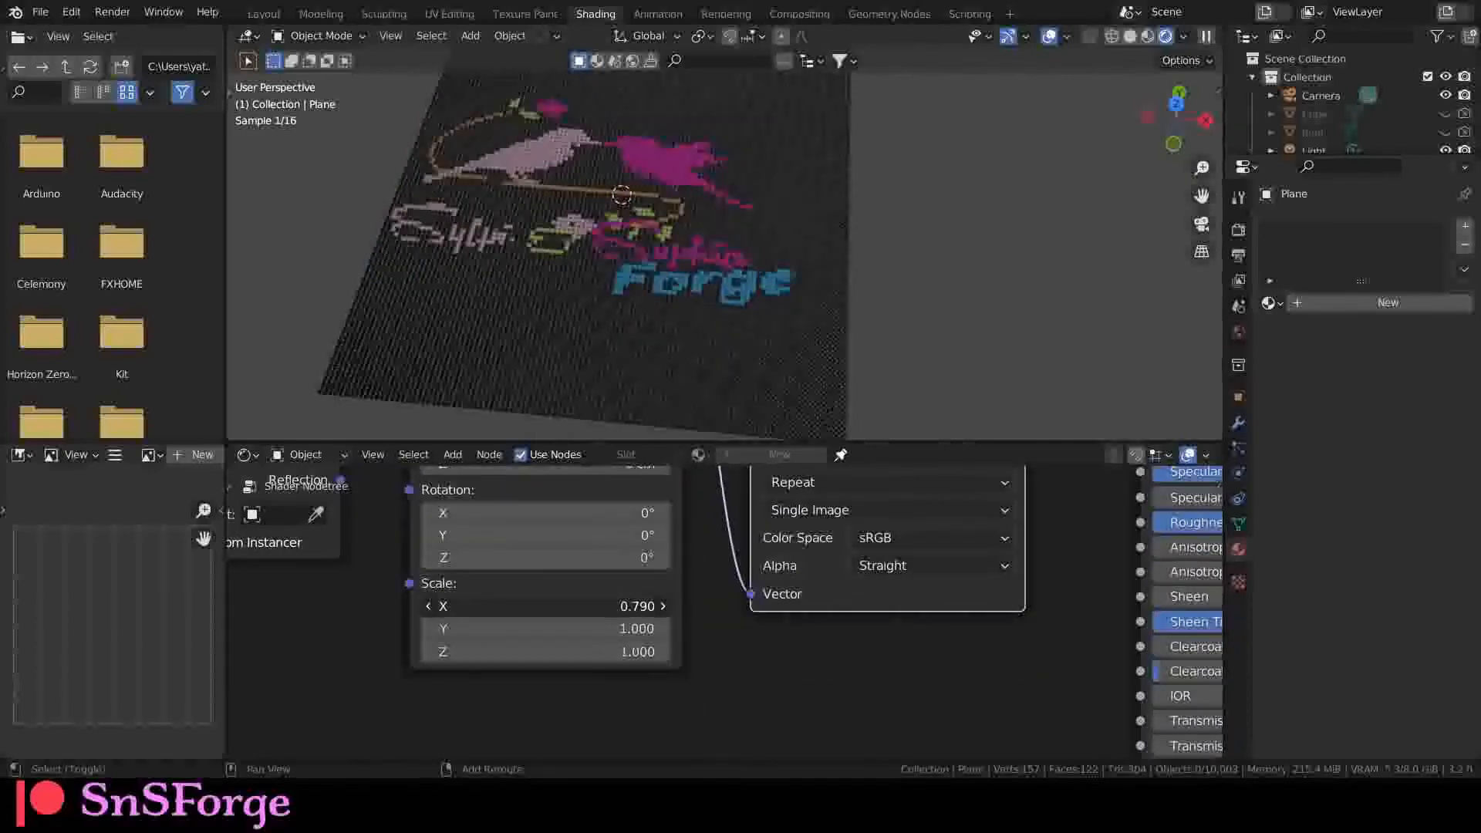
pyautogui.scroll(3, 611, 609)
pyautogui.click(610, 609)
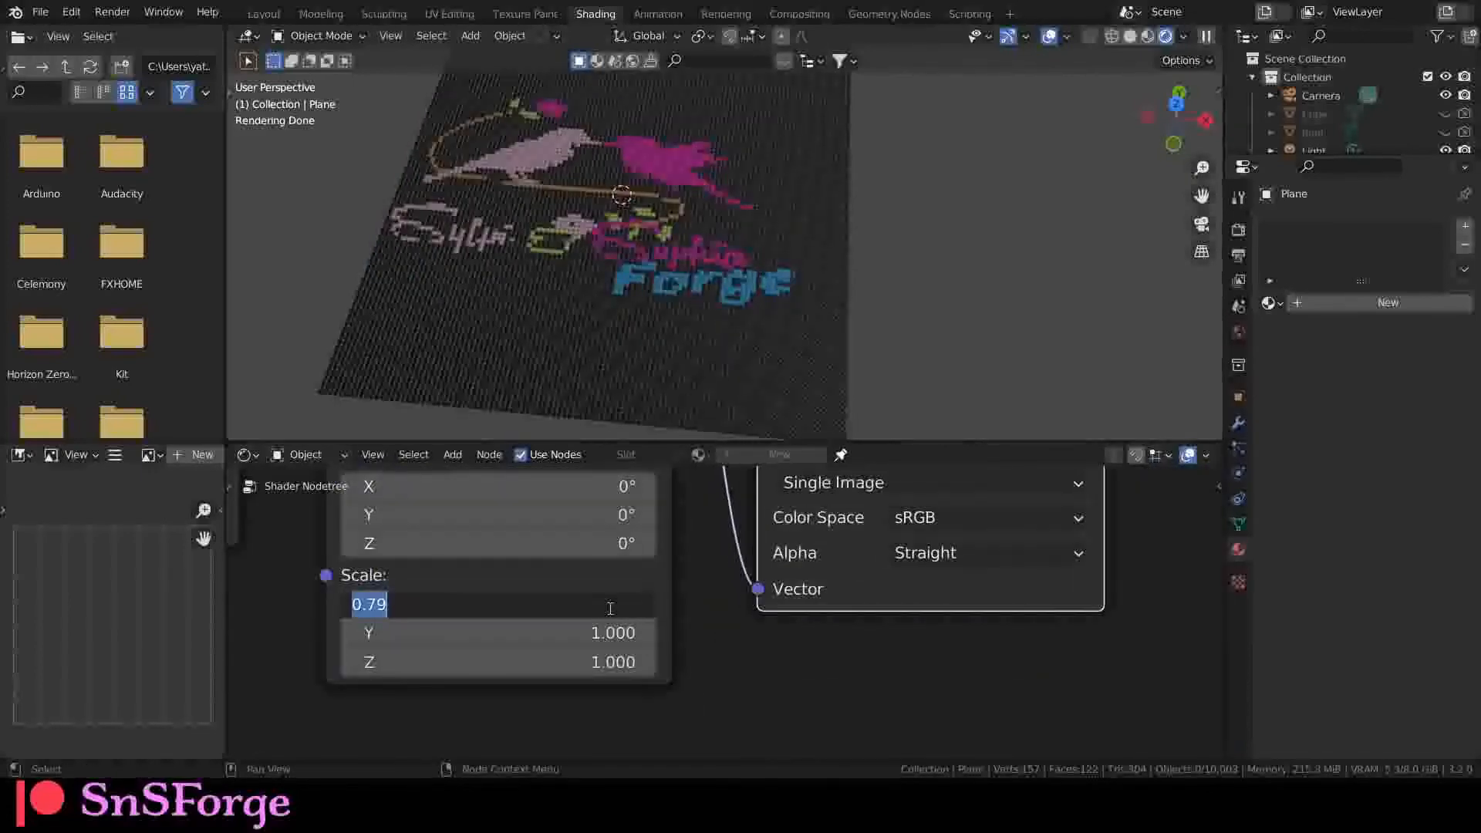
pyautogui.press('Return')
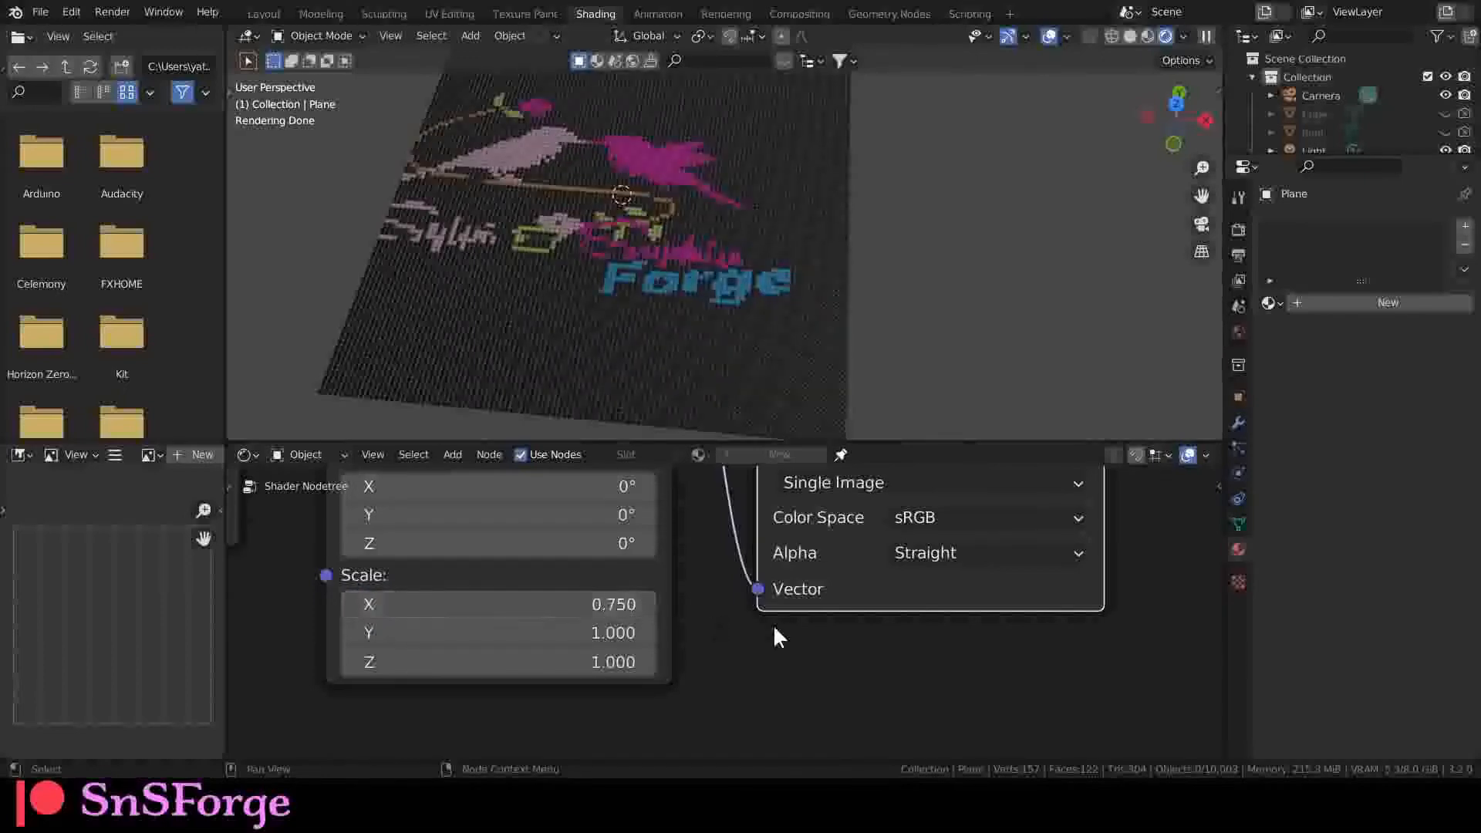
# Set the Mapping node's Y scale to 0.750 and its location to -6 cm on X and -13 cm on Y.
pyautogui.click(614, 634)
pyautogui.press('Return')
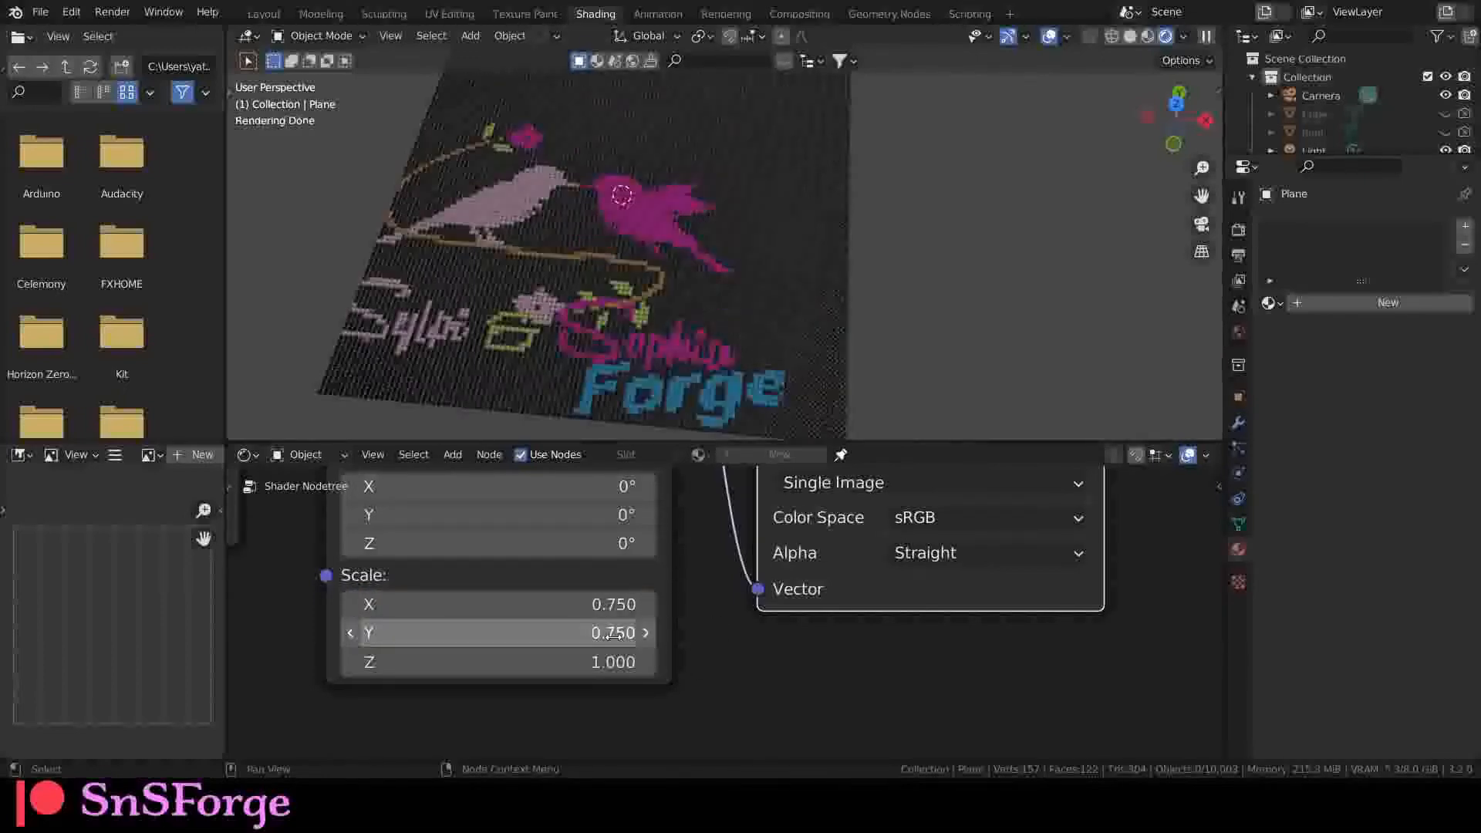
pyautogui.moveTo(699, 639); pyautogui.dragTo(668, 756, button='middle')
pyautogui.moveTo(677, 604); pyautogui.dragTo(675, 646, button='middle')
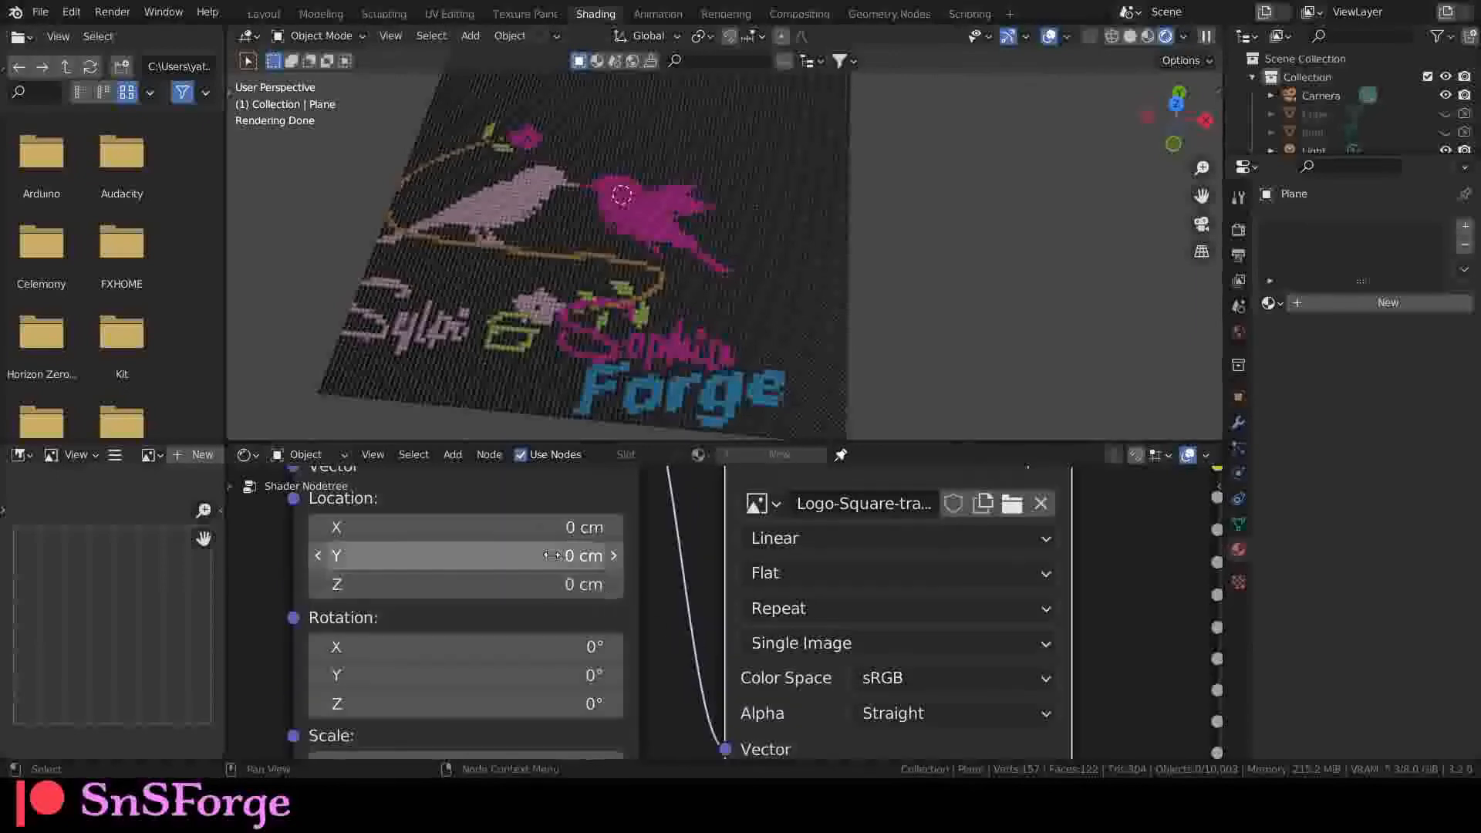
pyautogui.moveTo(544, 527); pyautogui.dragTo(510, 556)
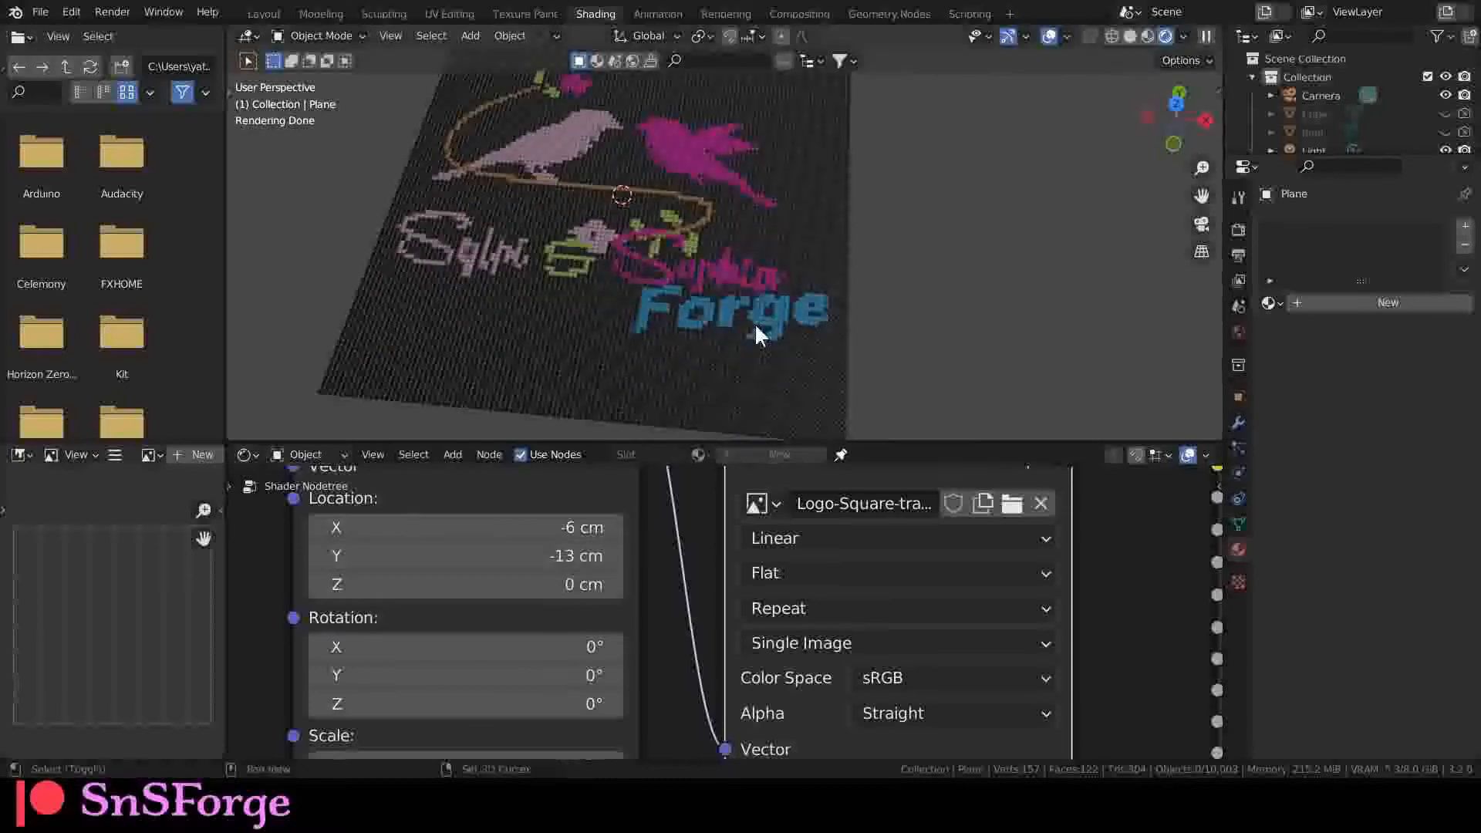
# Enlarge the shader editor and review the full mapping node chain together with the logo on the diamond grid.
pyautogui.moveTo(755, 322); pyautogui.dragTo(719, 324, button='middle')
pyautogui.scroll(-5, 702, 554)
pyautogui.moveTo(713, 442); pyautogui.dragTo(715, 340)
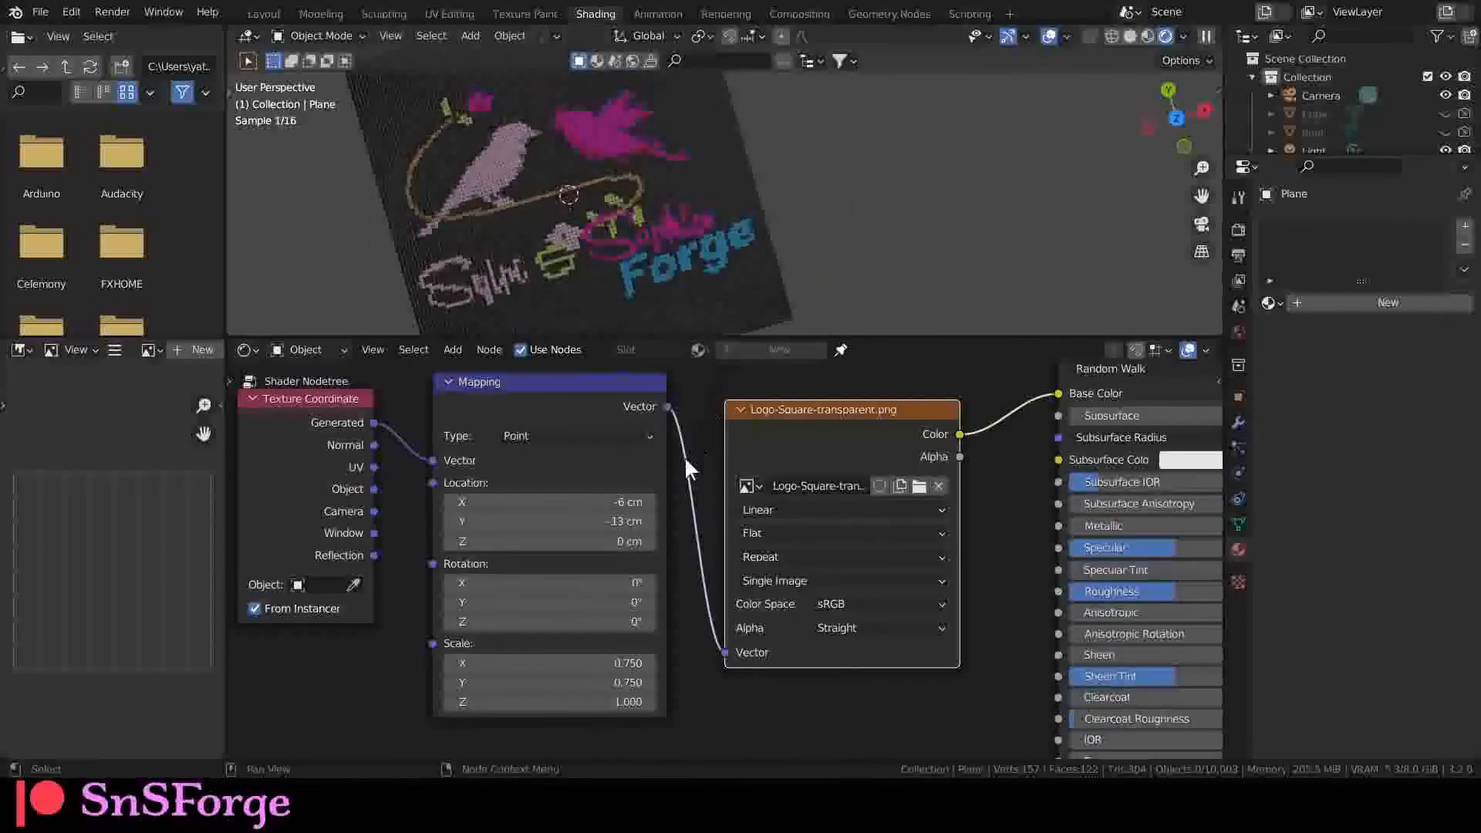
pyautogui.moveTo(435, 566); pyautogui.dragTo(357, 530, button='middle')
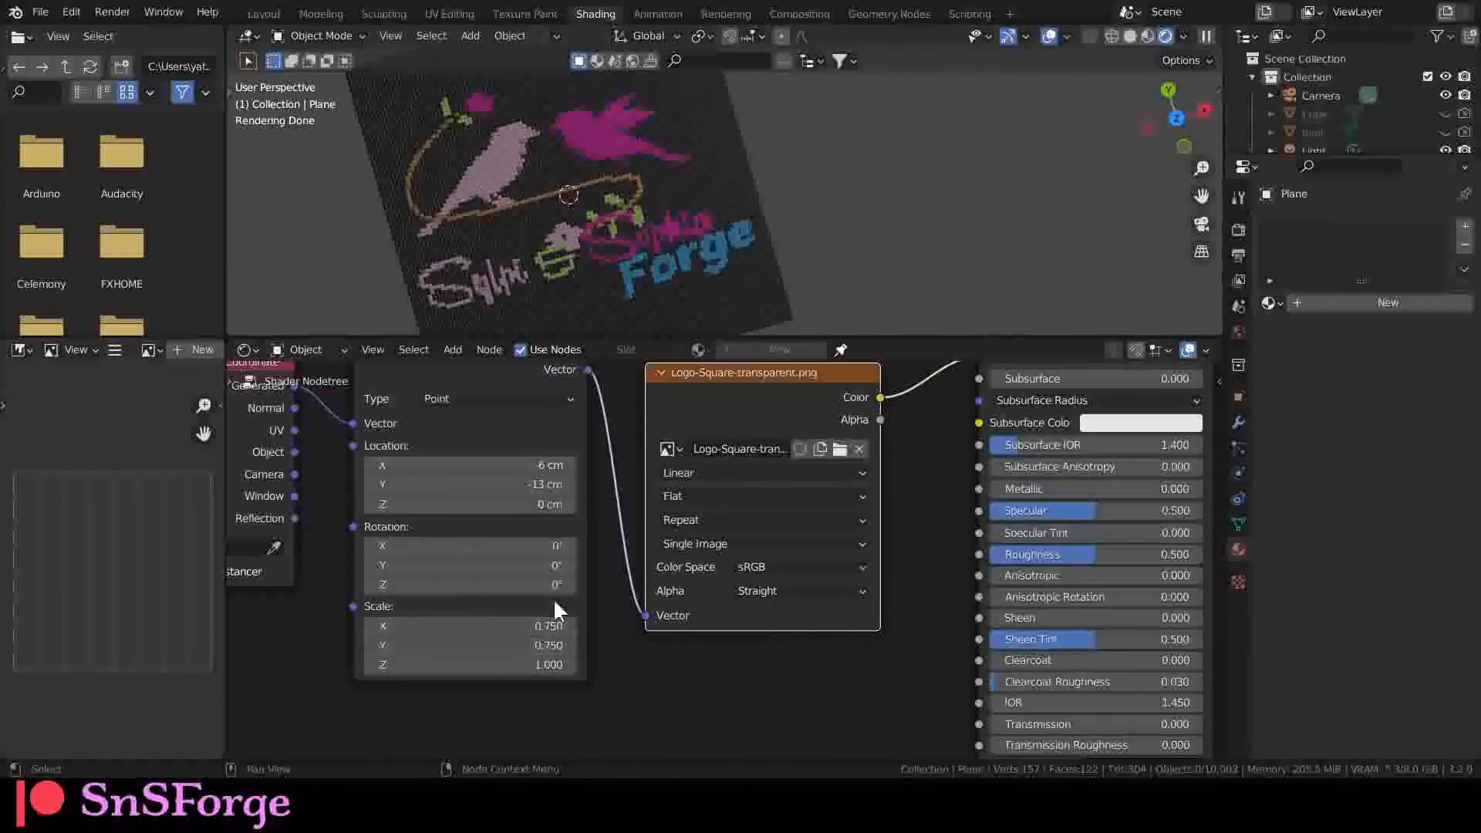
pyautogui.moveTo(702, 276); pyautogui.dragTo(766, 275, button='middle')
pyautogui.scroll(2, 664, 196)
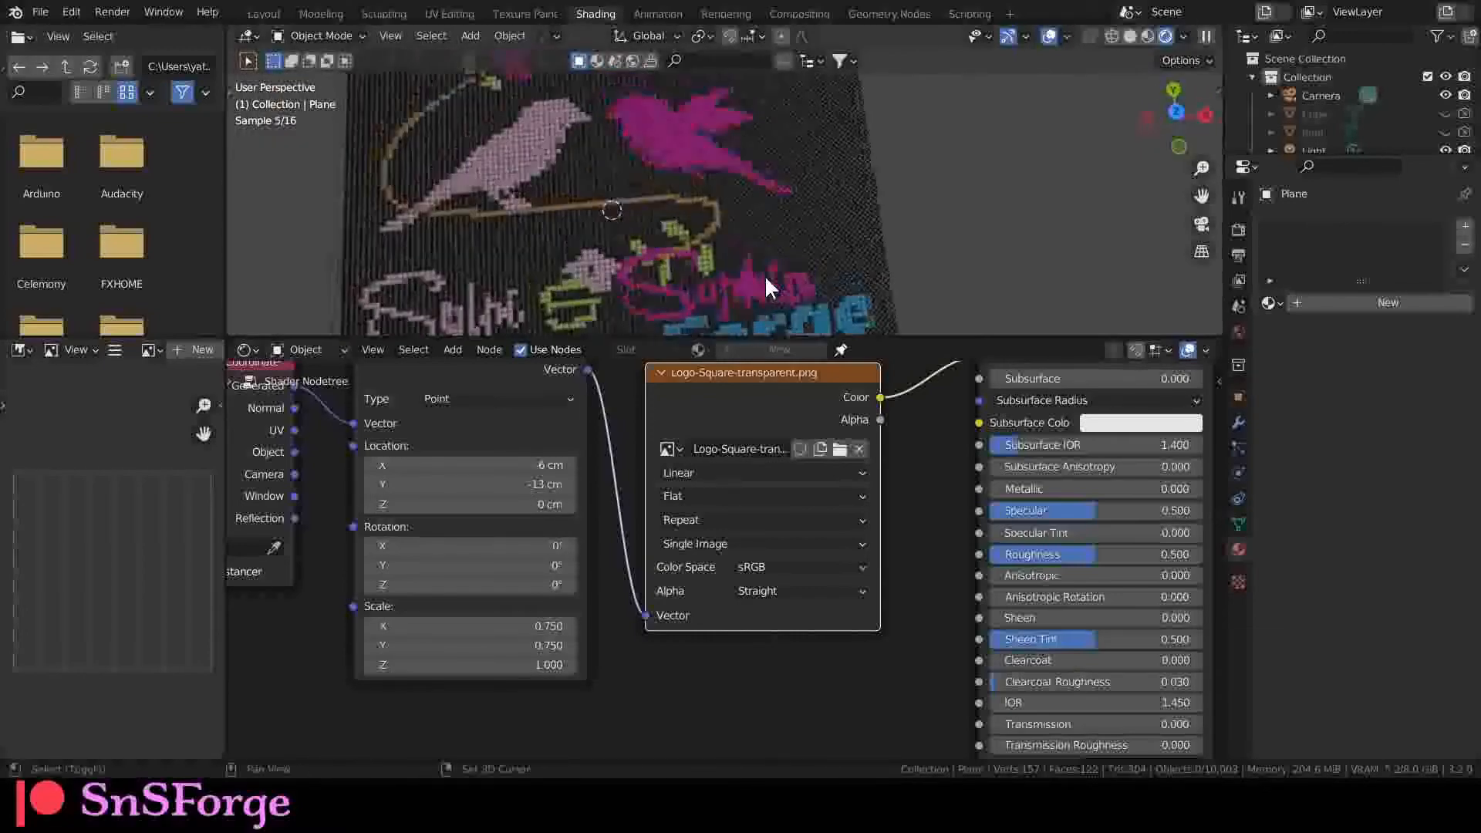
pyautogui.scroll(3, 765, 274)
# Switch to the Layout workspace and display the diamond grid in rendered viewport shading.
pyautogui.click(264, 14)
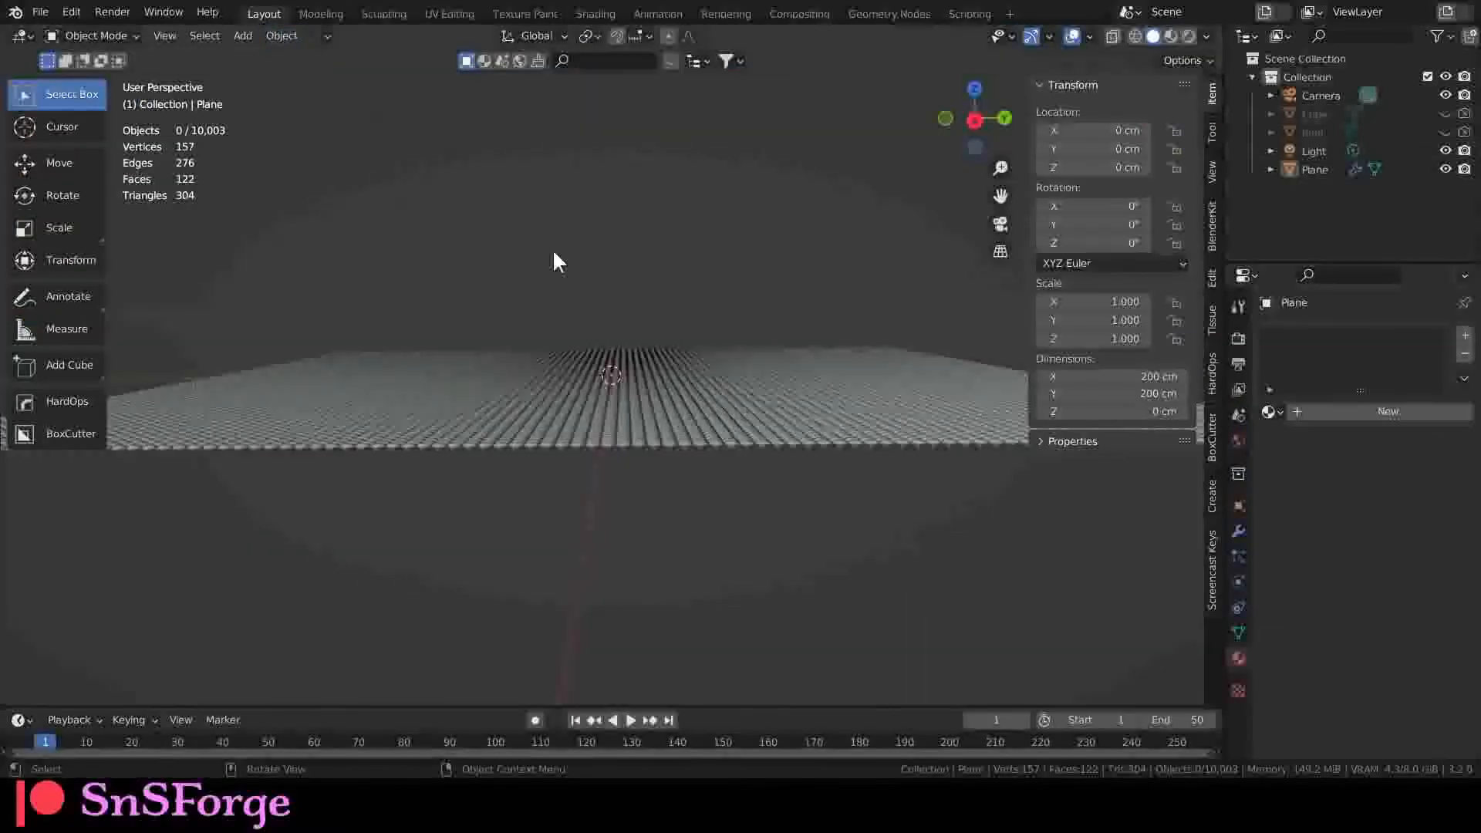
pyautogui.moveTo(552, 248); pyautogui.dragTo(571, 390, button='middle')
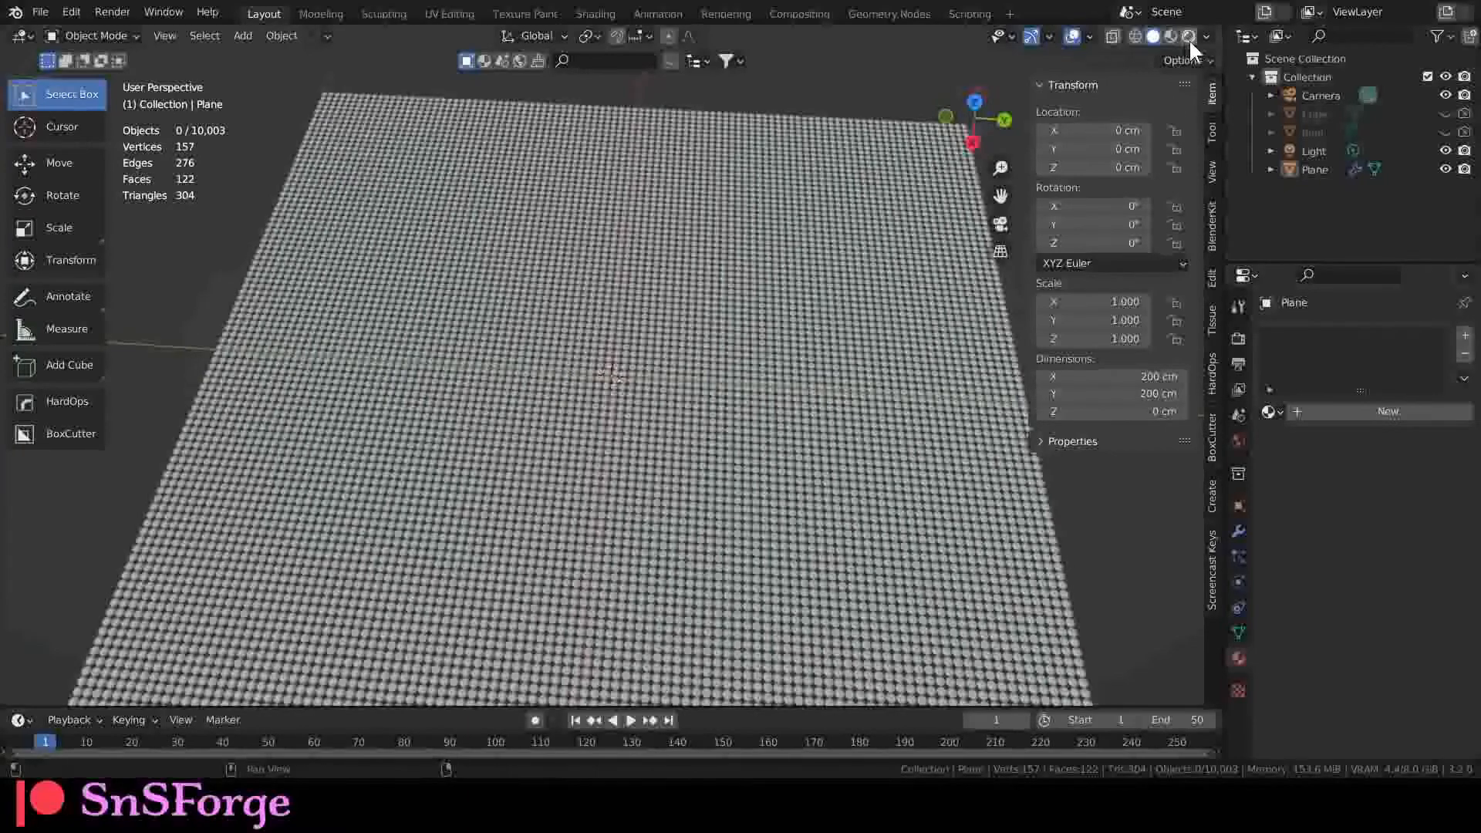
pyautogui.click(1188, 36)
pyautogui.moveTo(486, 373); pyautogui.dragTo(705, 429, button='middle')
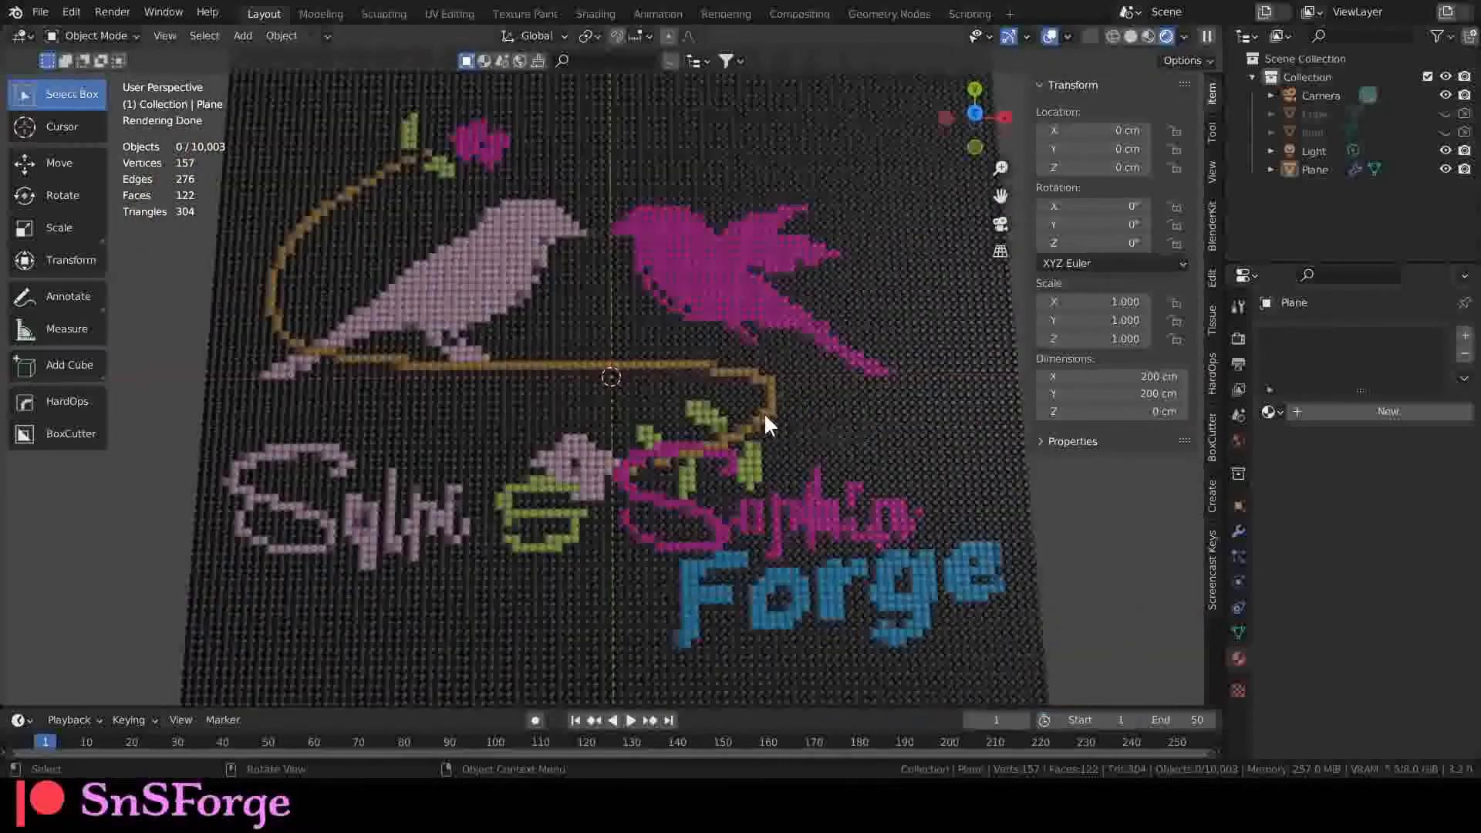
# Examine the colouring of the individual diamonds up close, in perspective and from the top view.
pyautogui.scroll(5, 707, 433)
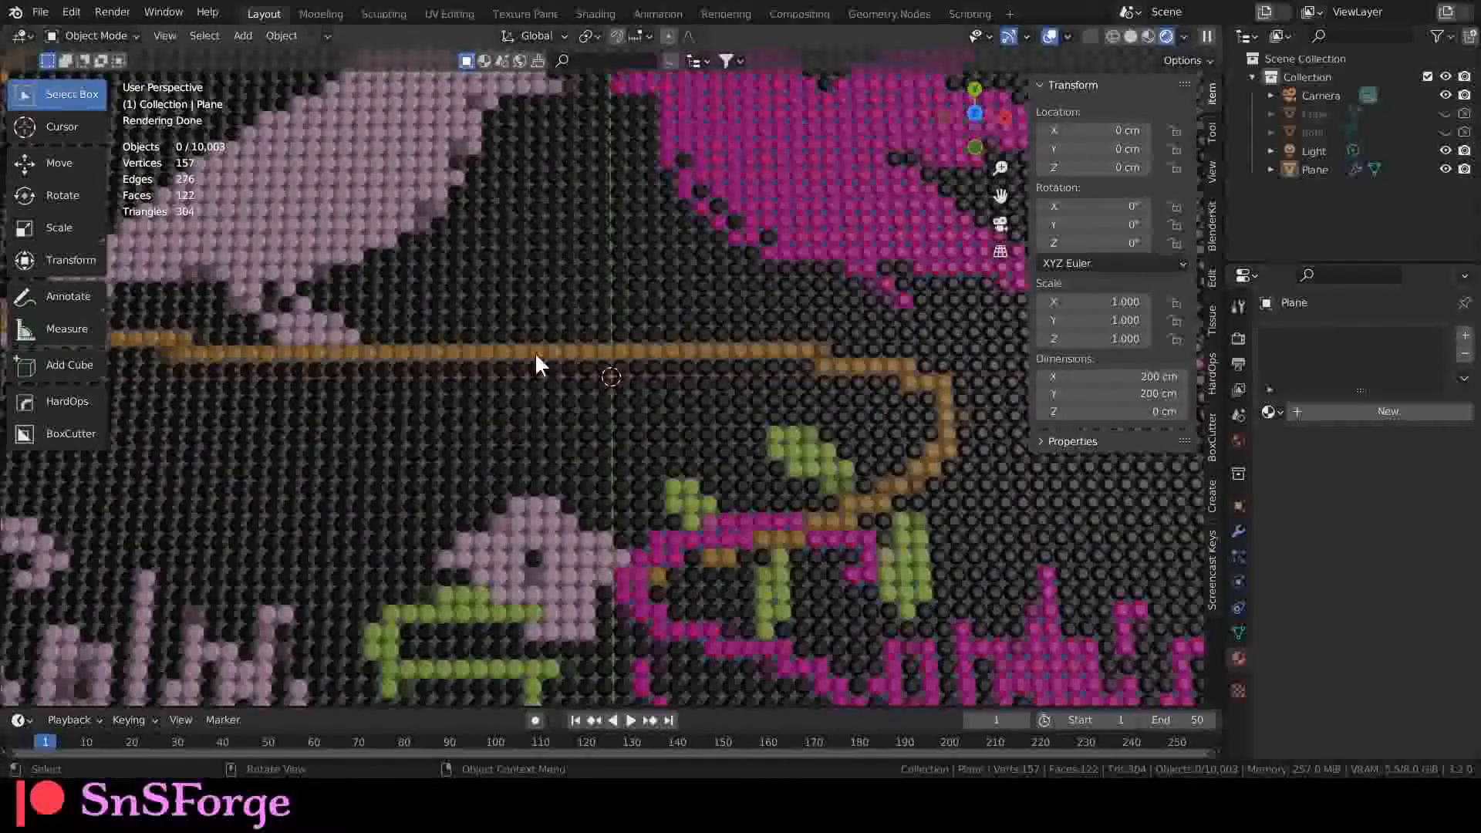
pyautogui.scroll(6, 657, 356)
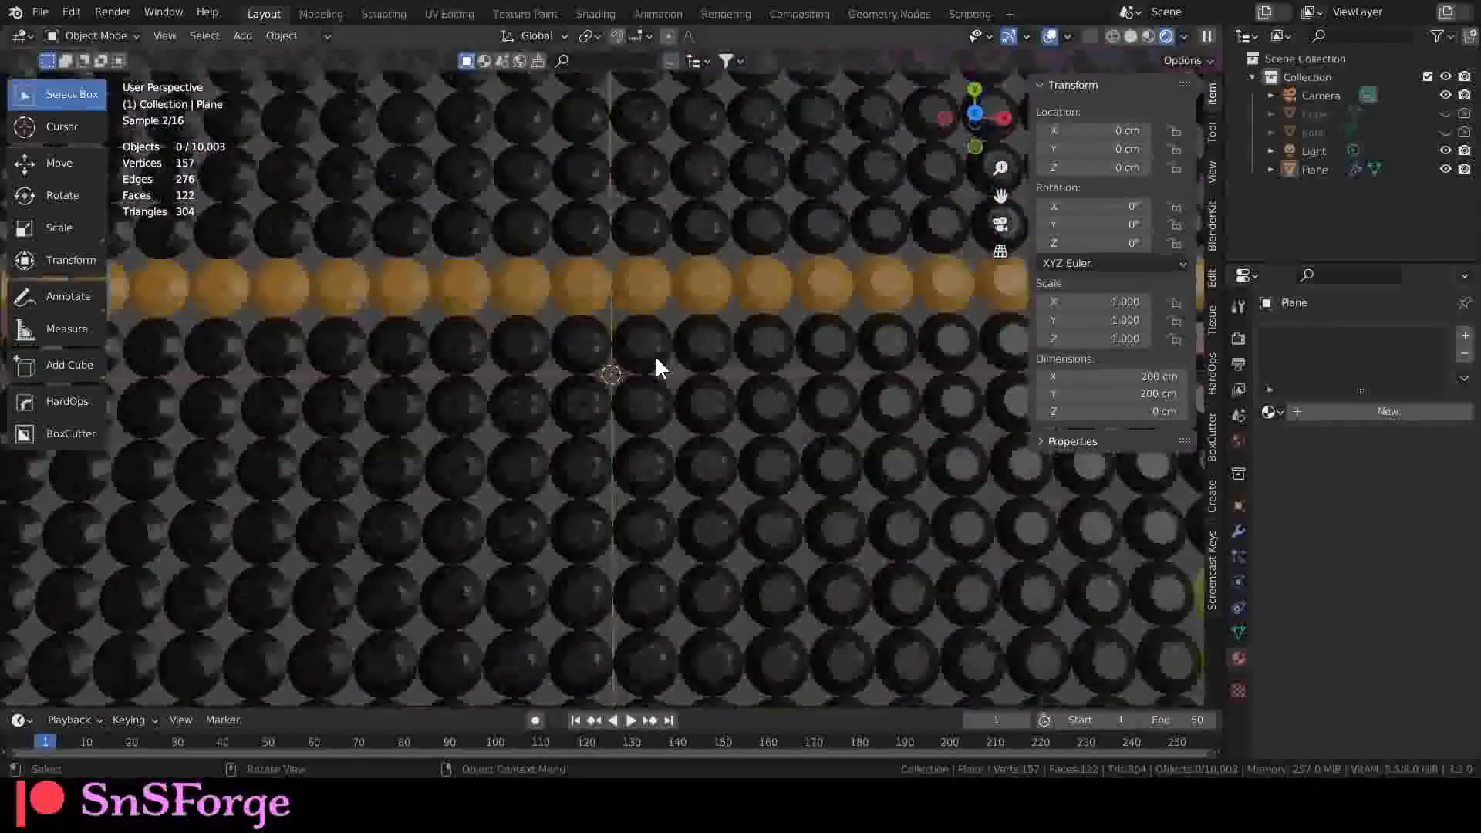
pyautogui.scroll(-8, 656, 358)
pyautogui.scroll(-3, 655, 358)
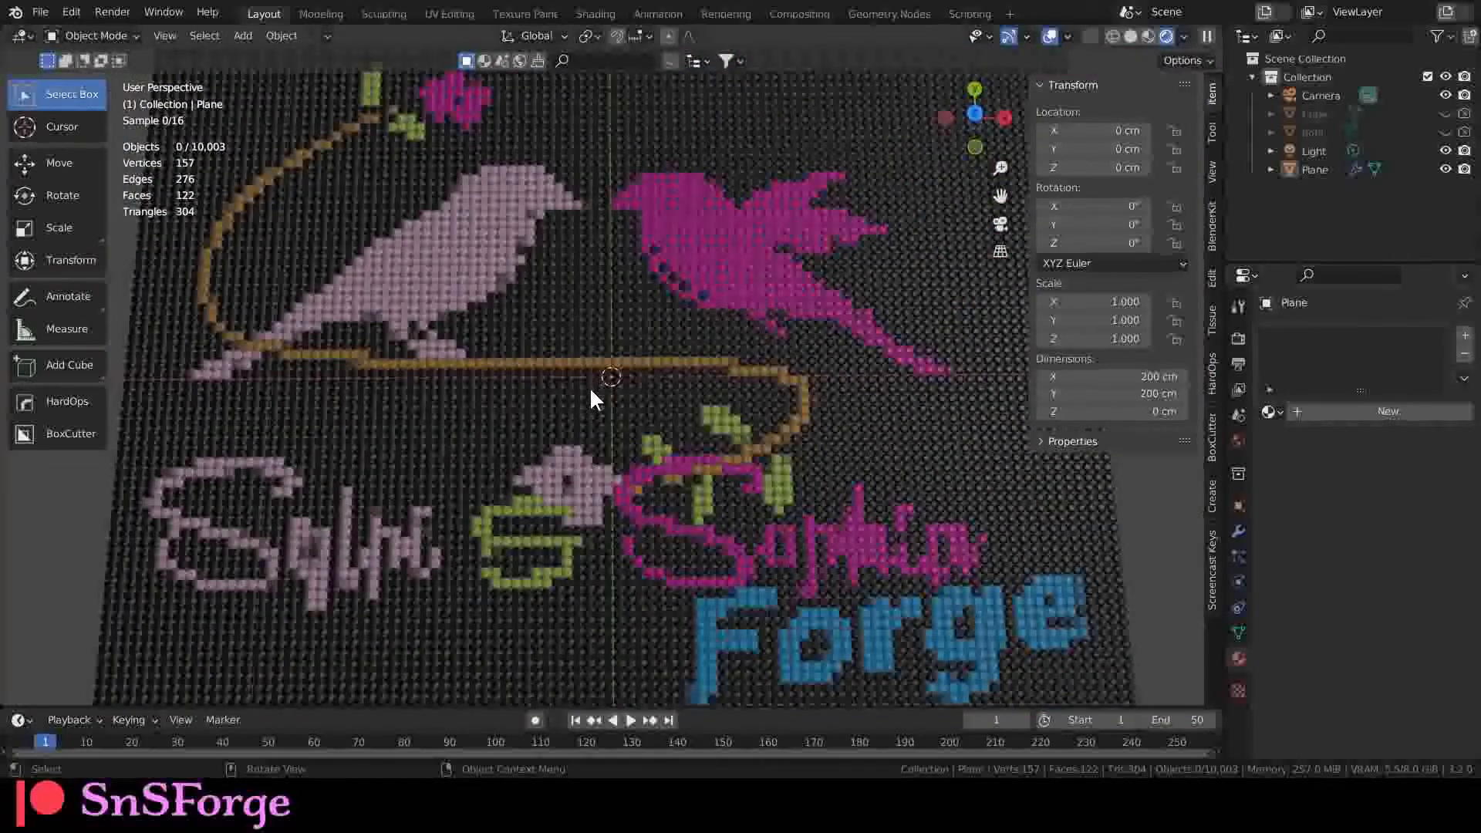
pyautogui.scroll(-2, 591, 388)
pyautogui.keyDown('shift'); pyautogui.moveTo(737, 428); pyautogui.dragTo(651, 433, button='middle'); pyautogui.keyUp('shift')
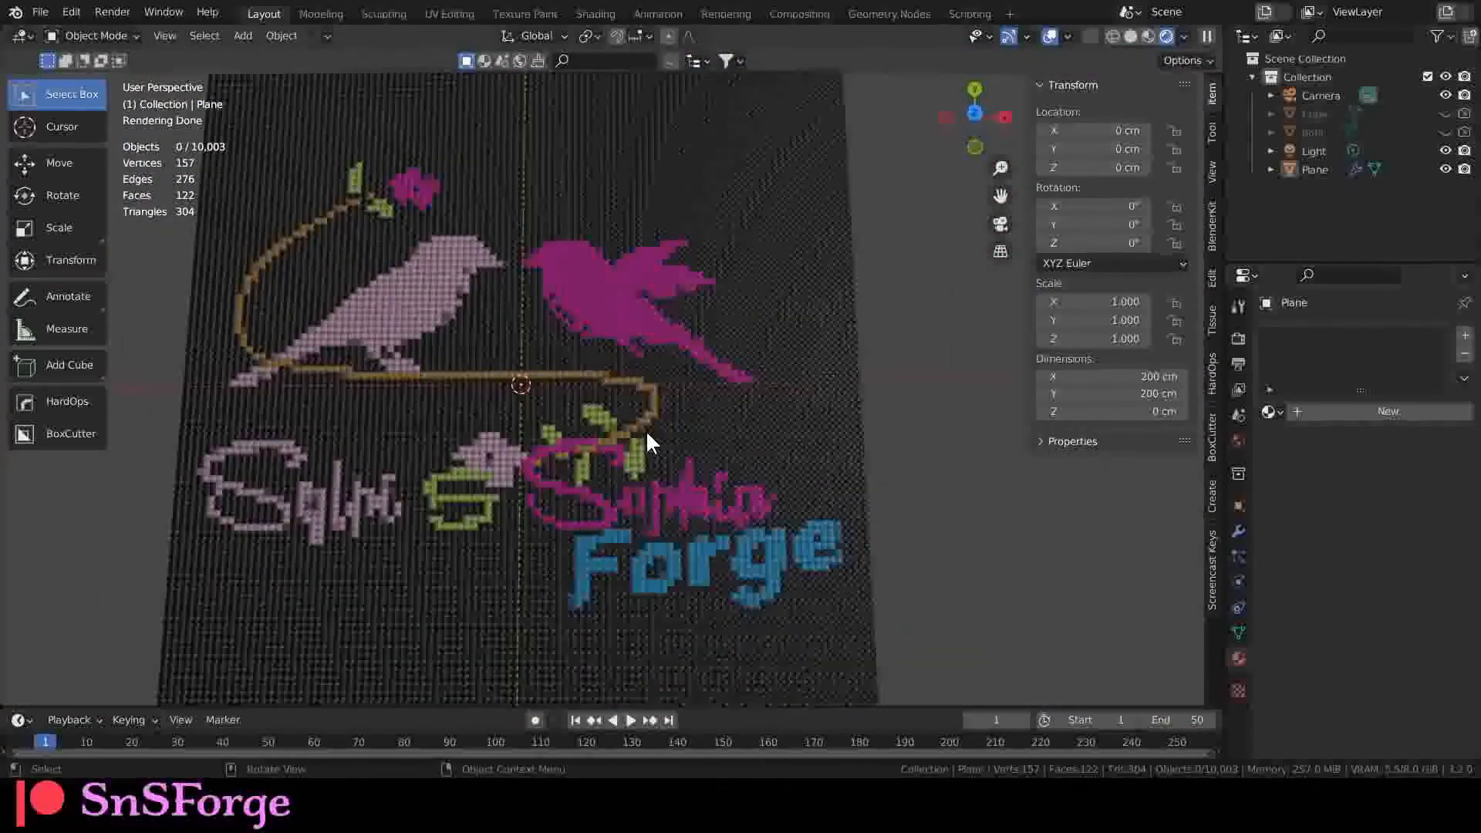
pyautogui.press('KP_7')
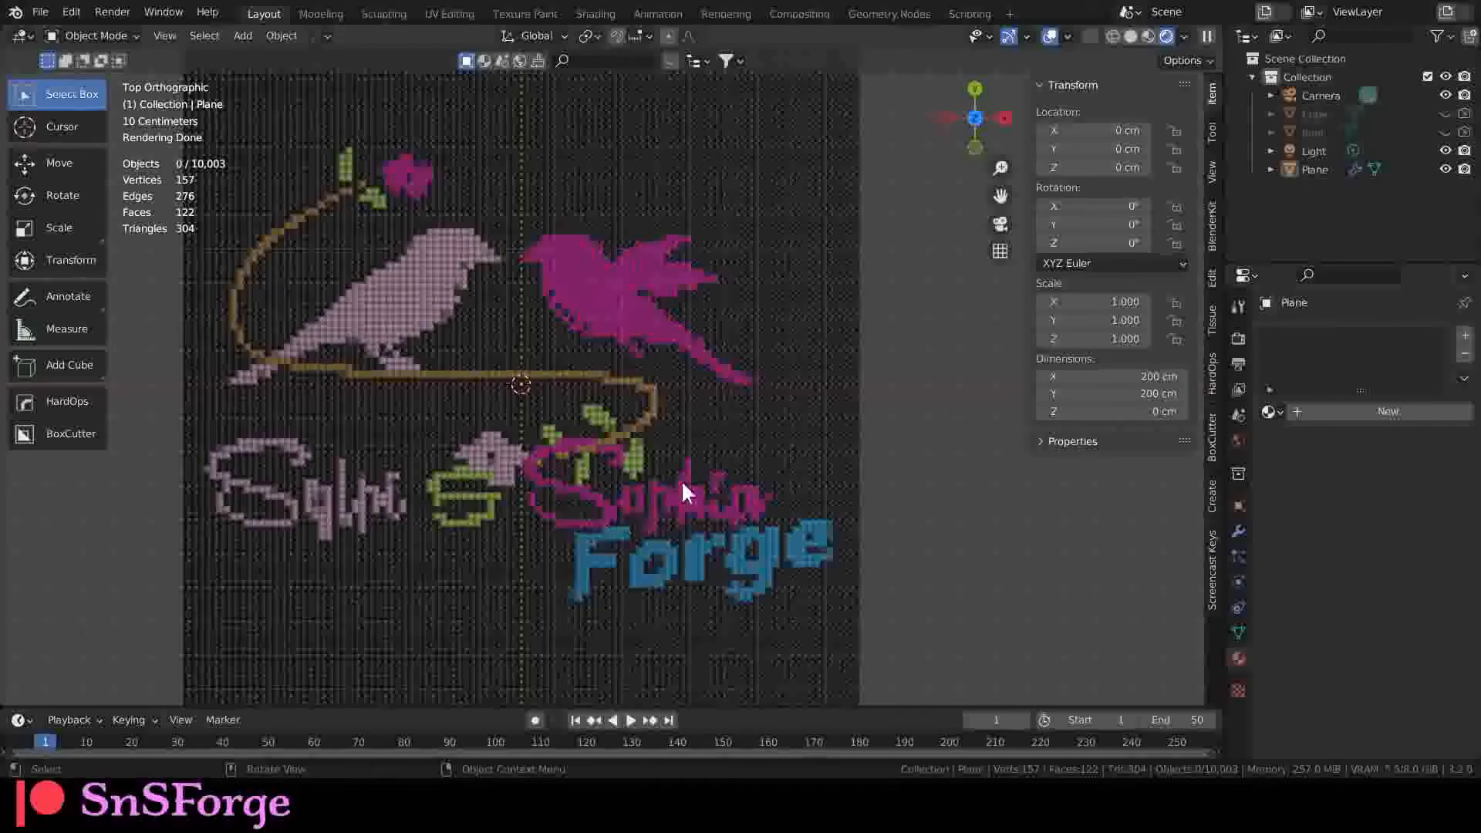
pyautogui.scroll(10, 603, 489)
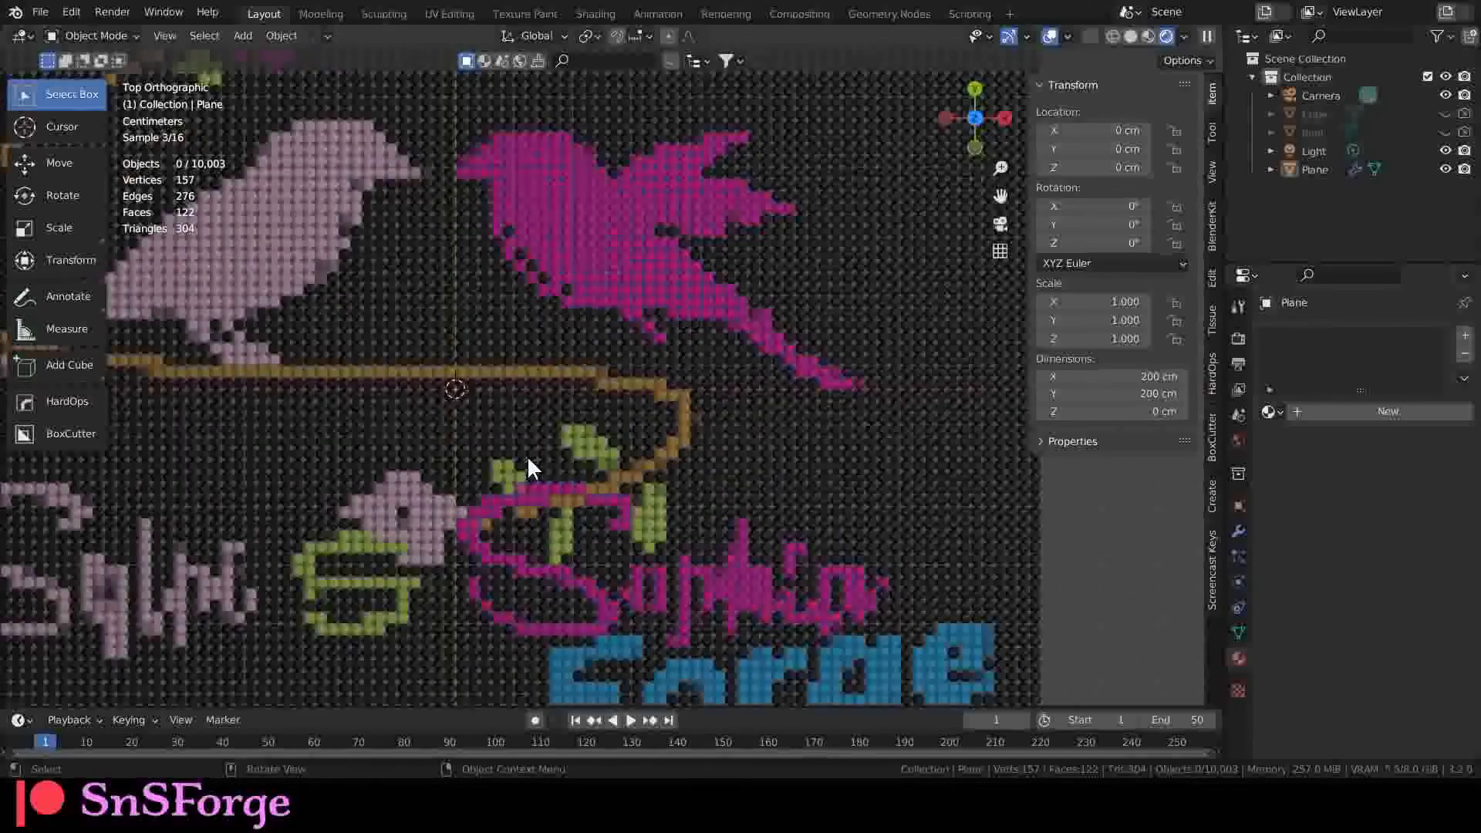
pyautogui.scroll(8, 473, 386)
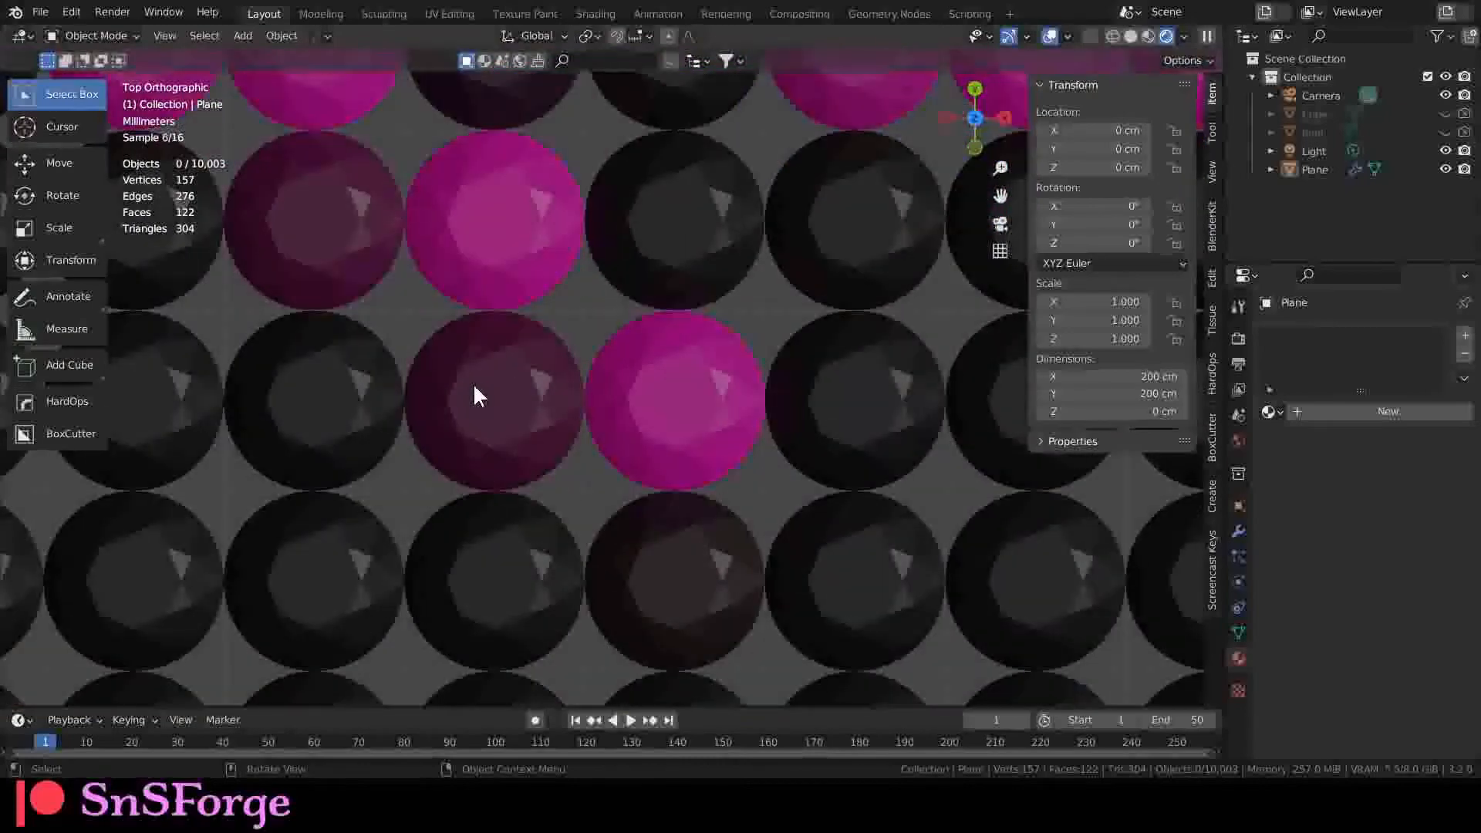
pyautogui.moveTo(474, 382); pyautogui.dragTo(543, 381, button='middle')
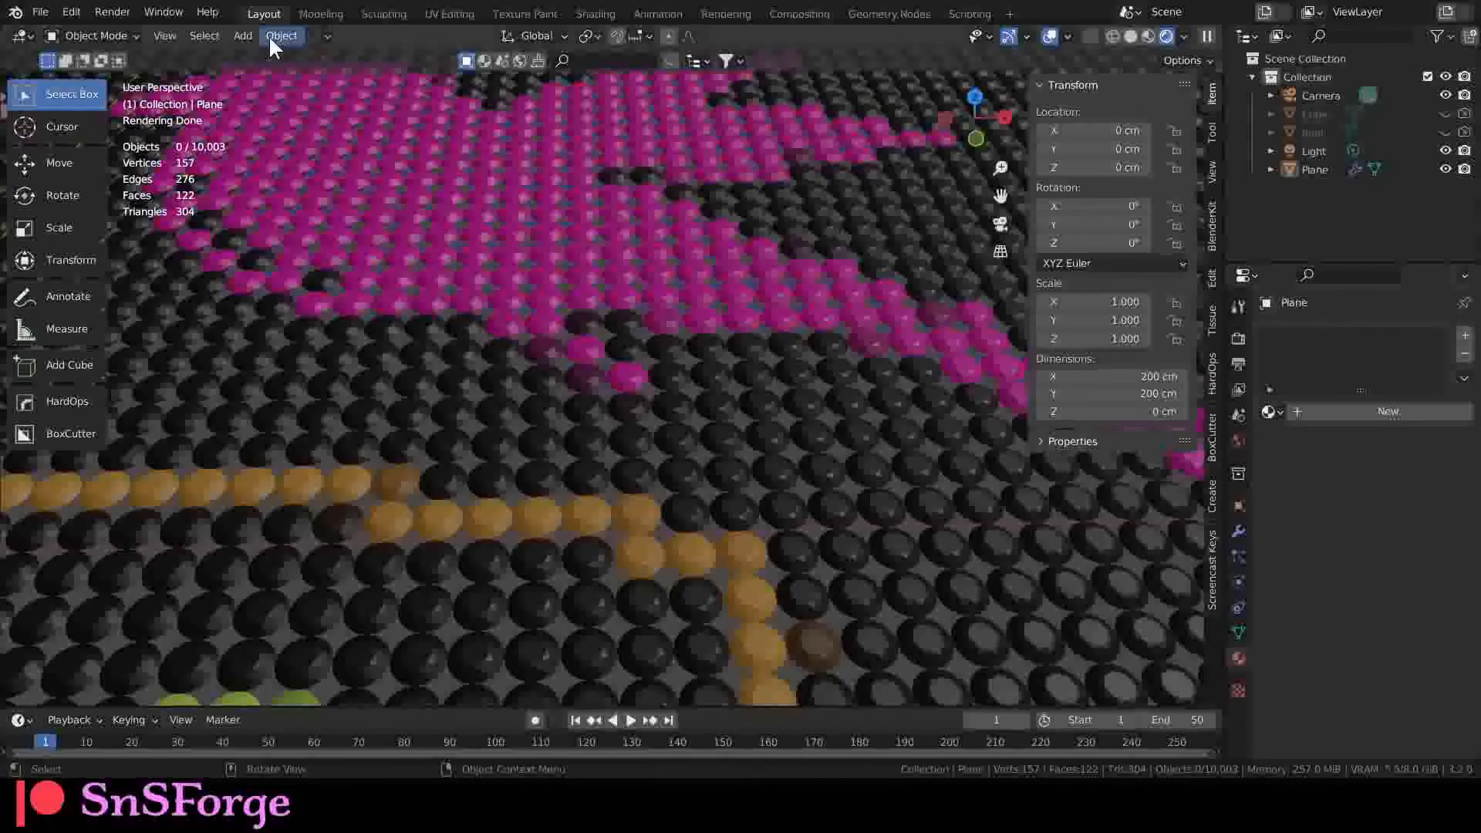
# Add a Monkey mesh and lower it below the diamond grid to a Z location of -131 cm.
pyautogui.click(242, 37)
pyautogui.moveTo(256, 52)
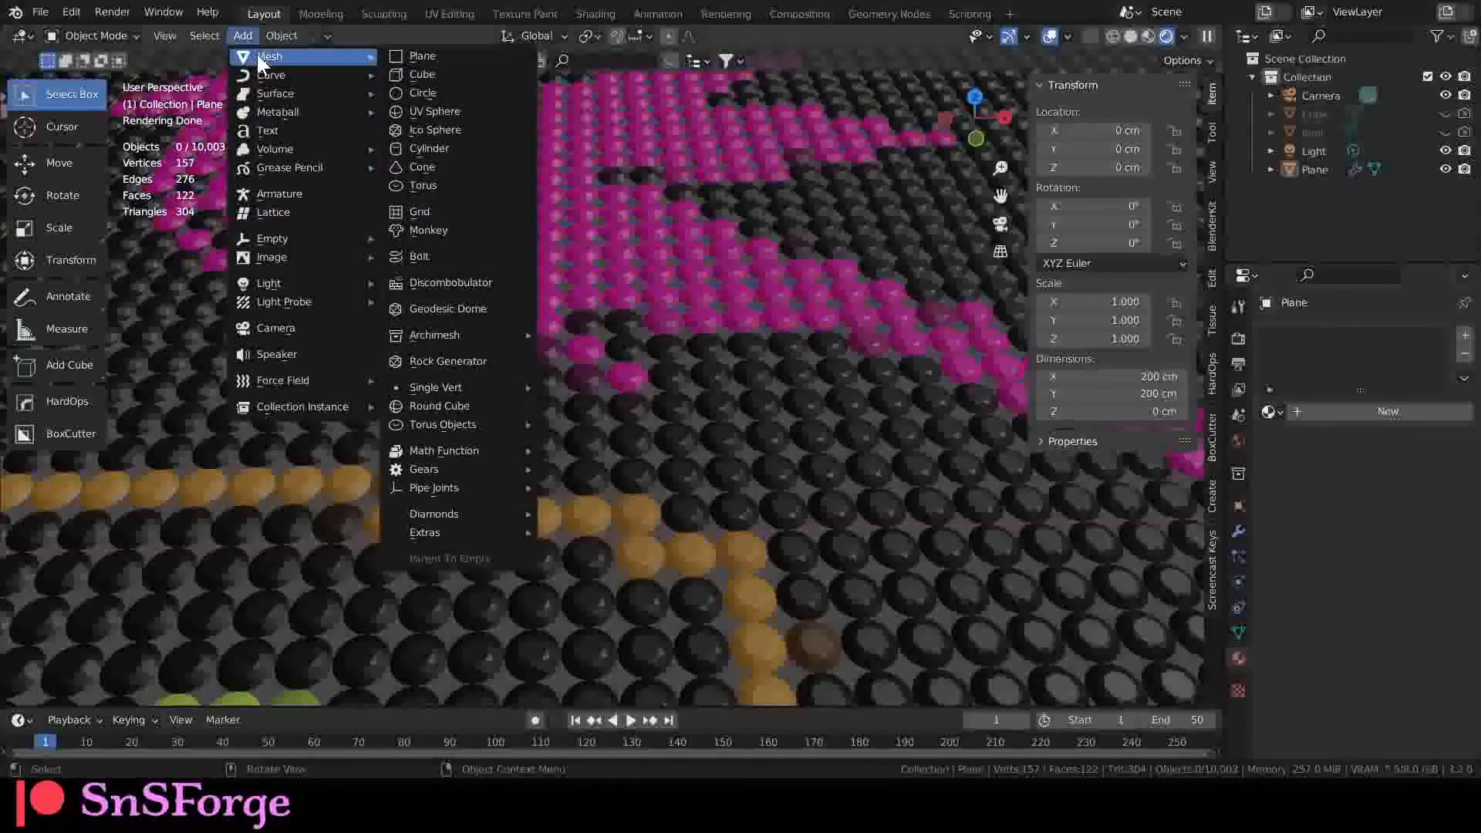
pyautogui.click(464, 230)
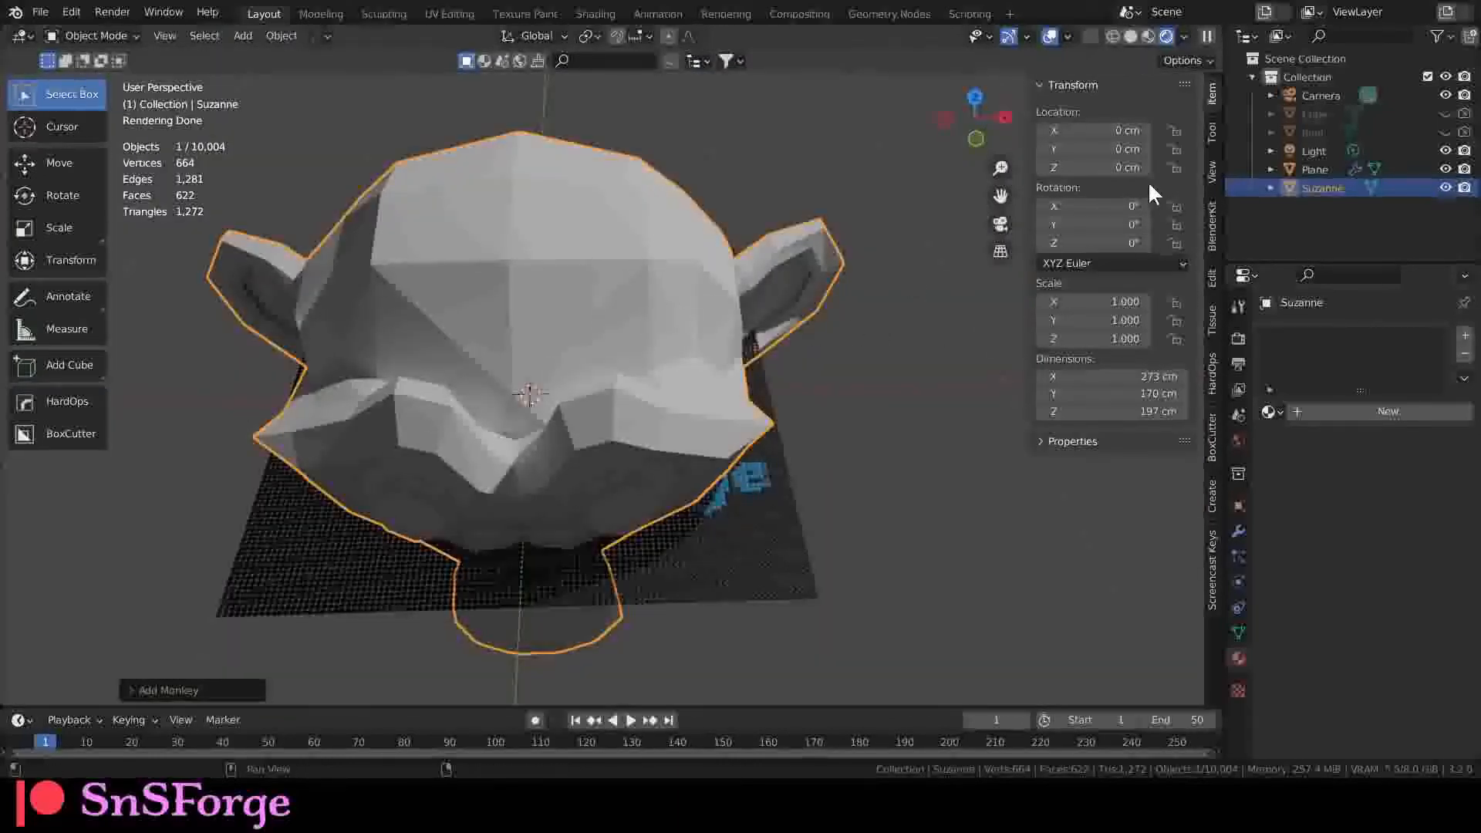
pyautogui.moveTo(1095, 167); pyautogui.dragTo(1038, 168)
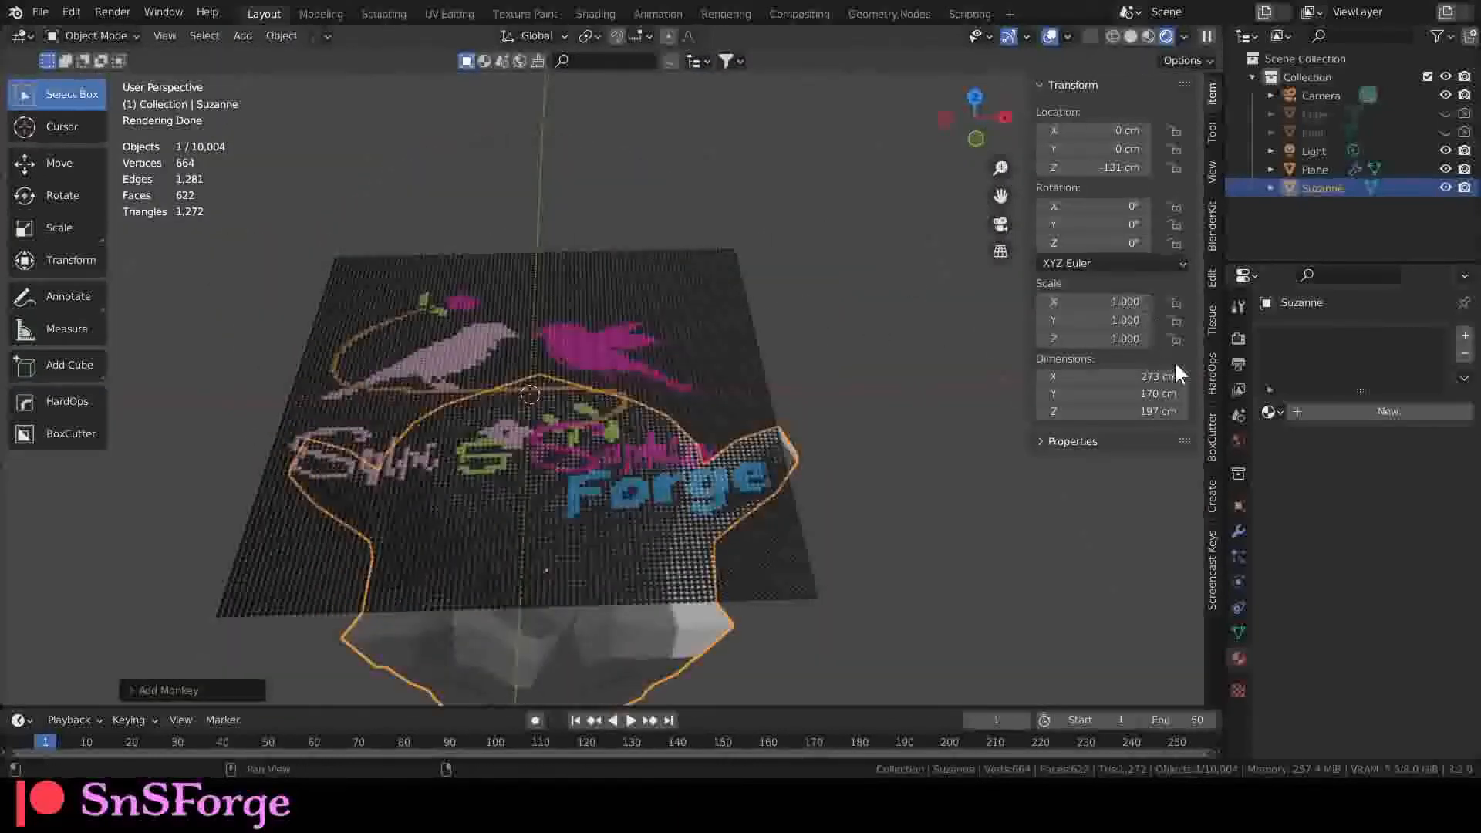
# Assign the existing Material.001 to the monkey and hide the monkey in the viewport.
pyautogui.click(1273, 416)
pyautogui.click(1214, 453)
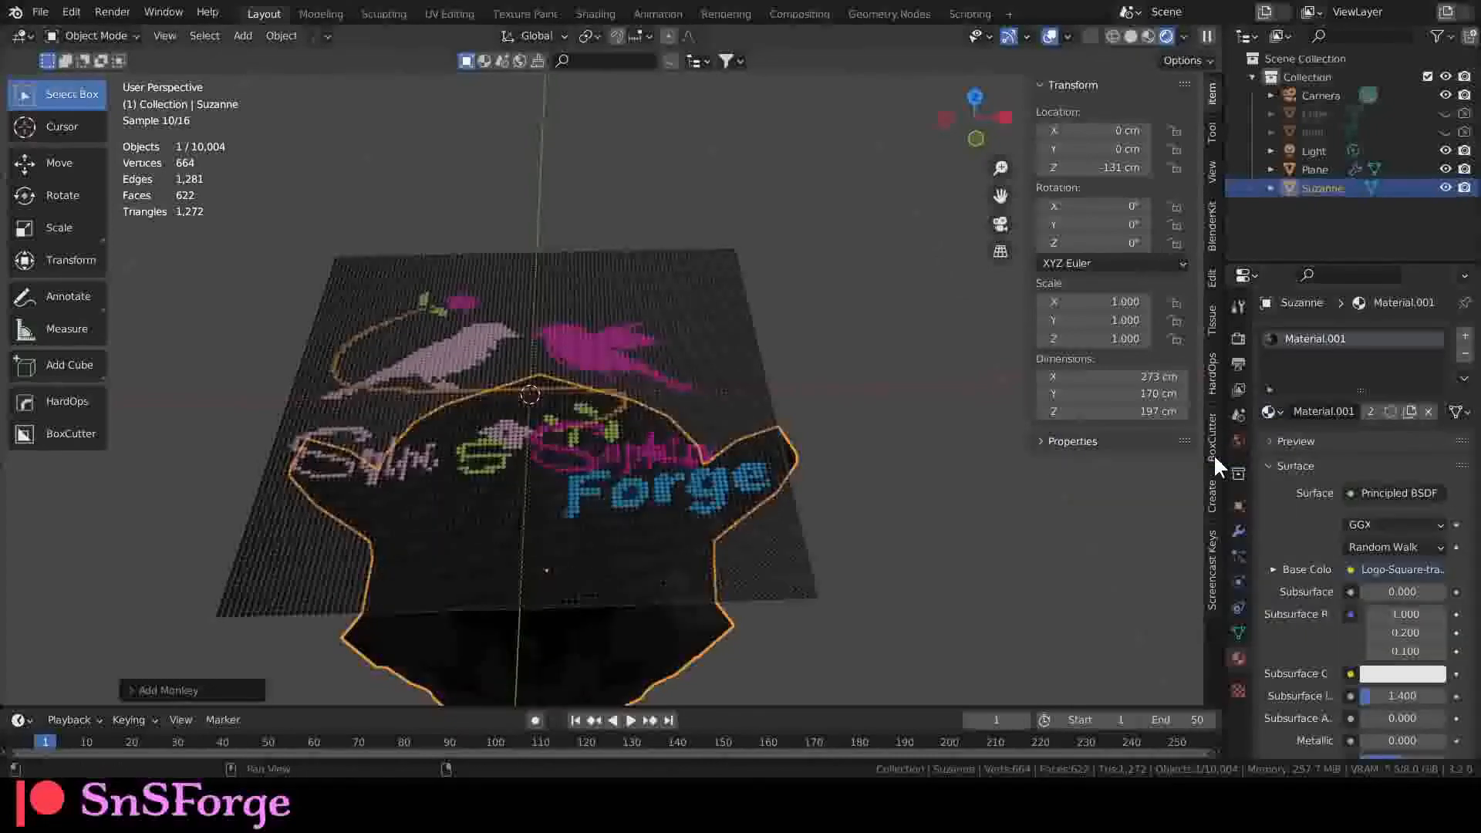
pyautogui.click(708, 352)
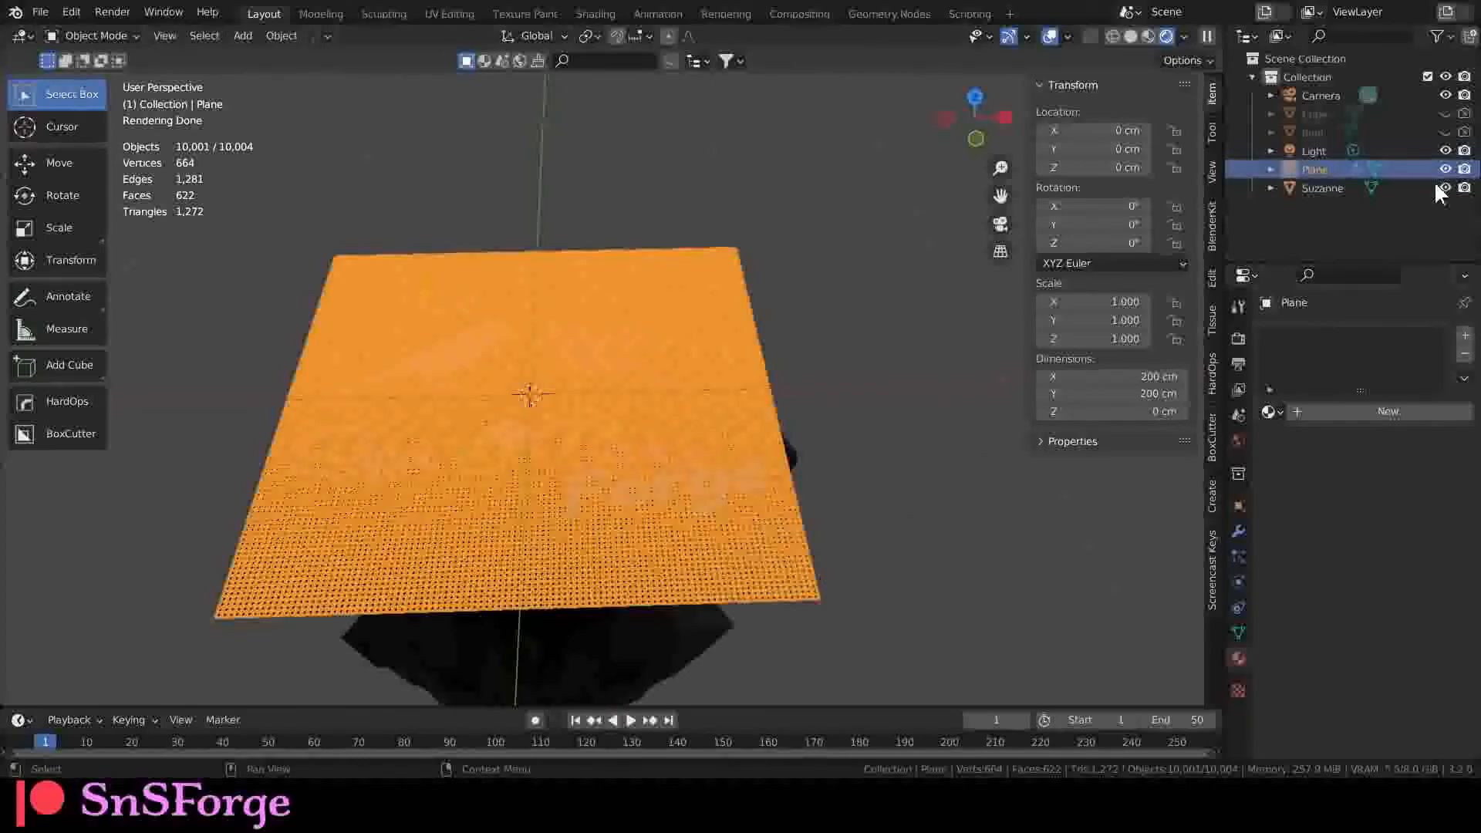
pyautogui.click(698, 607)
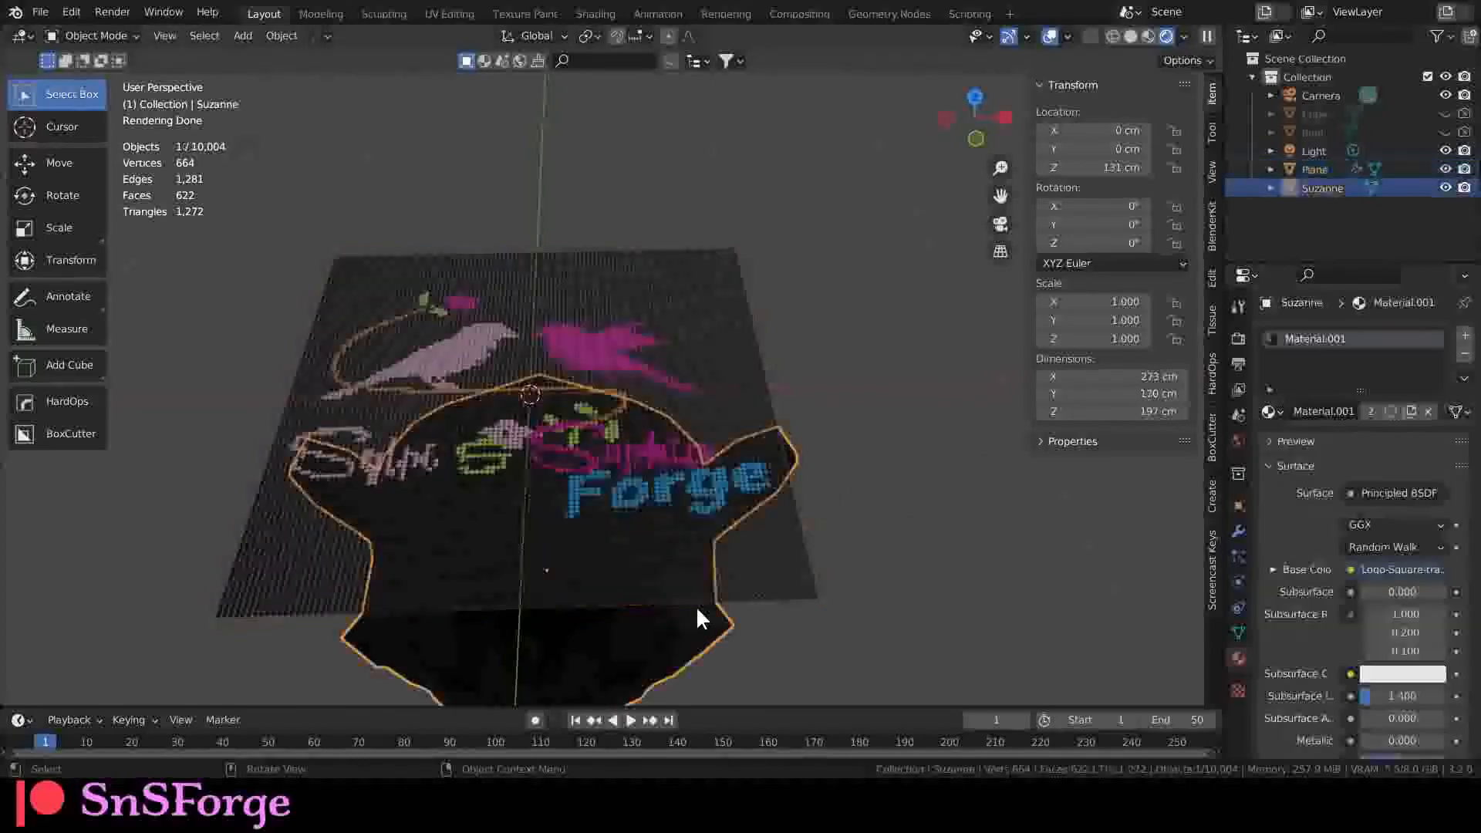
pyautogui.click(1445, 188)
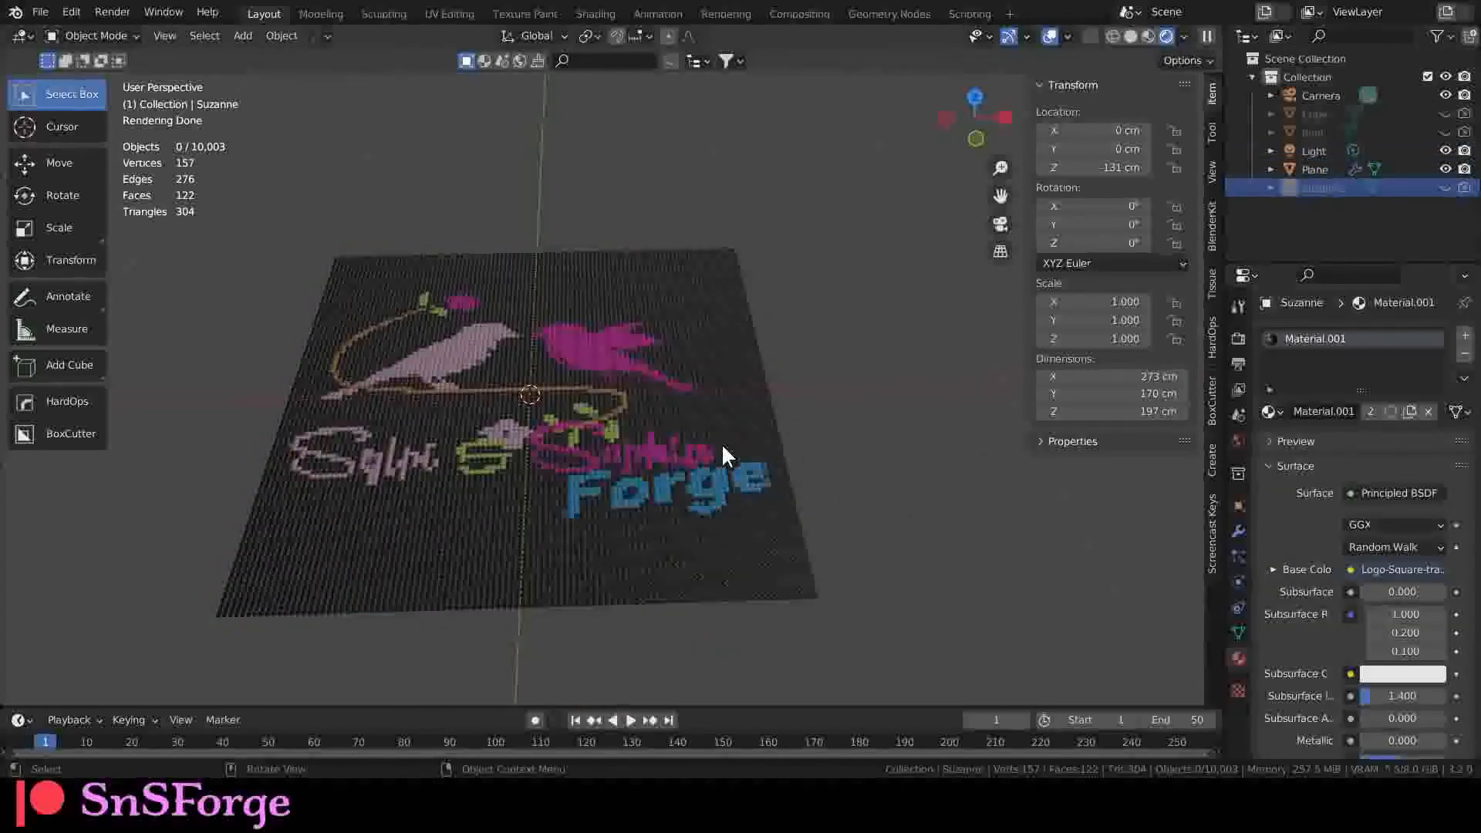
# Change the instance object of the plane's particle system to Suzanne.
pyautogui.click(720, 443)
pyautogui.scroll(6, 721, 442)
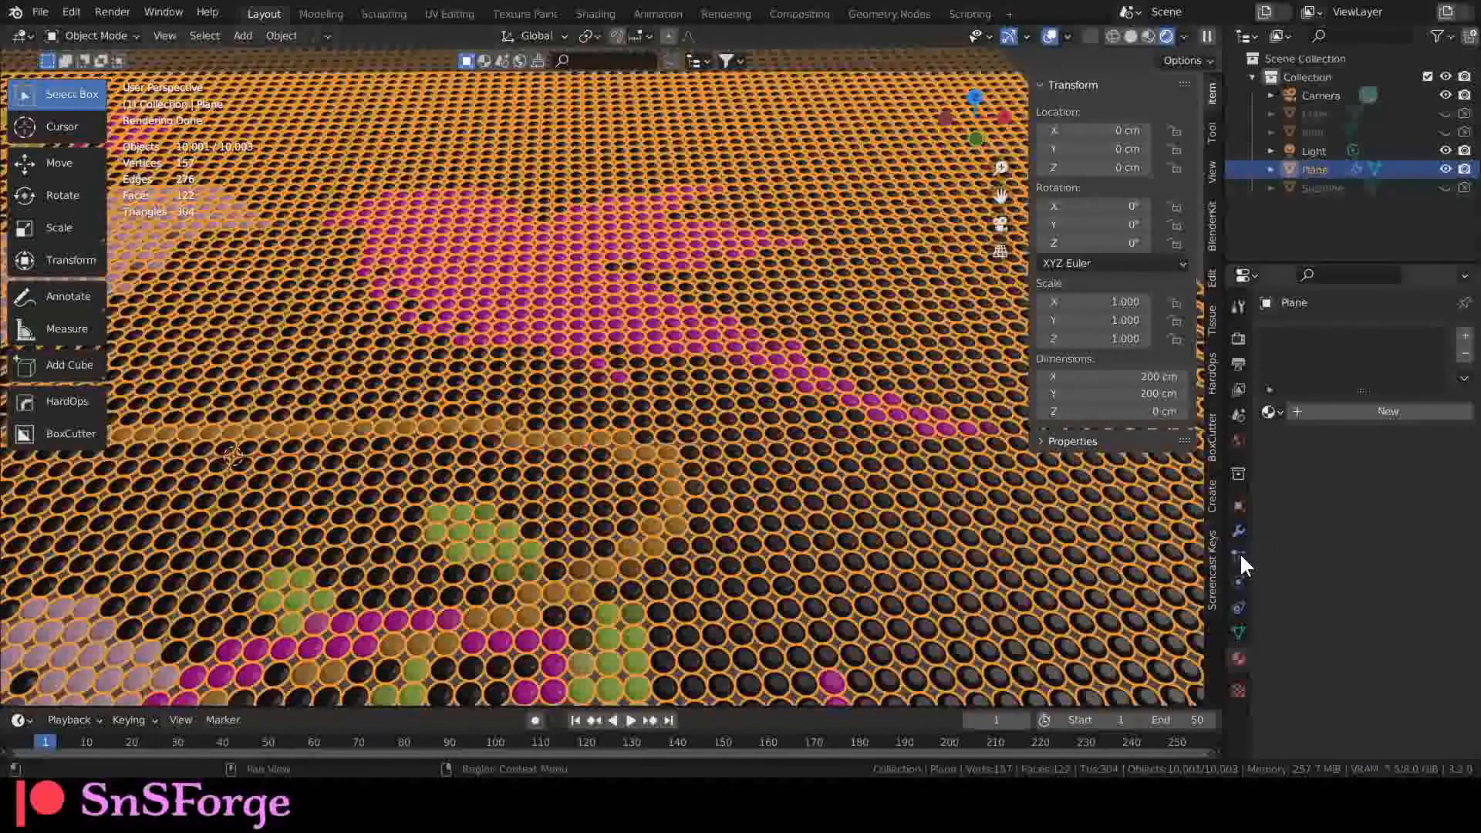
pyautogui.click(1239, 554)
pyautogui.scroll(-10, 1309, 567)
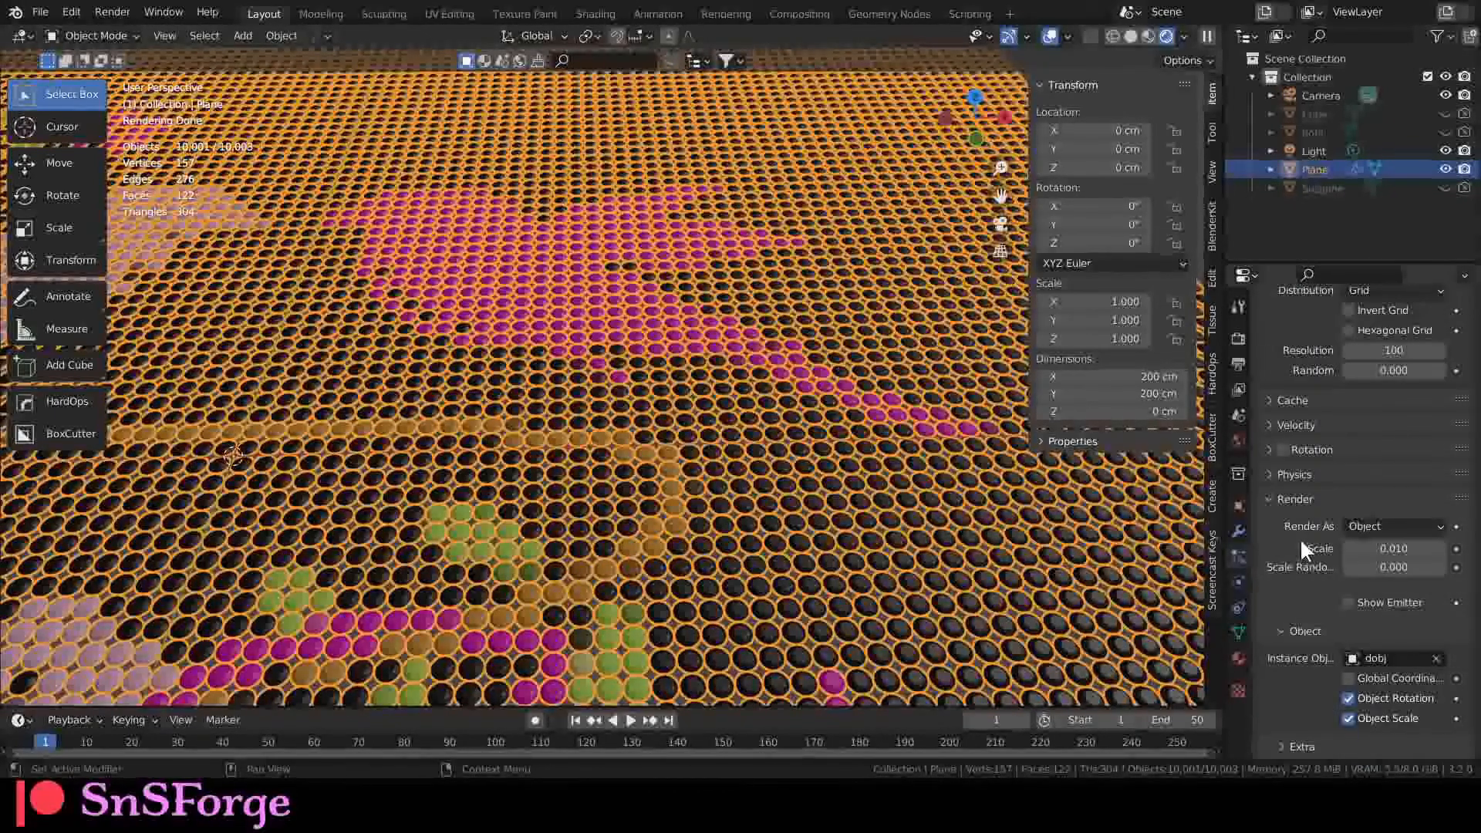
pyautogui.scroll(-5, 1365, 589)
pyautogui.click(1389, 505)
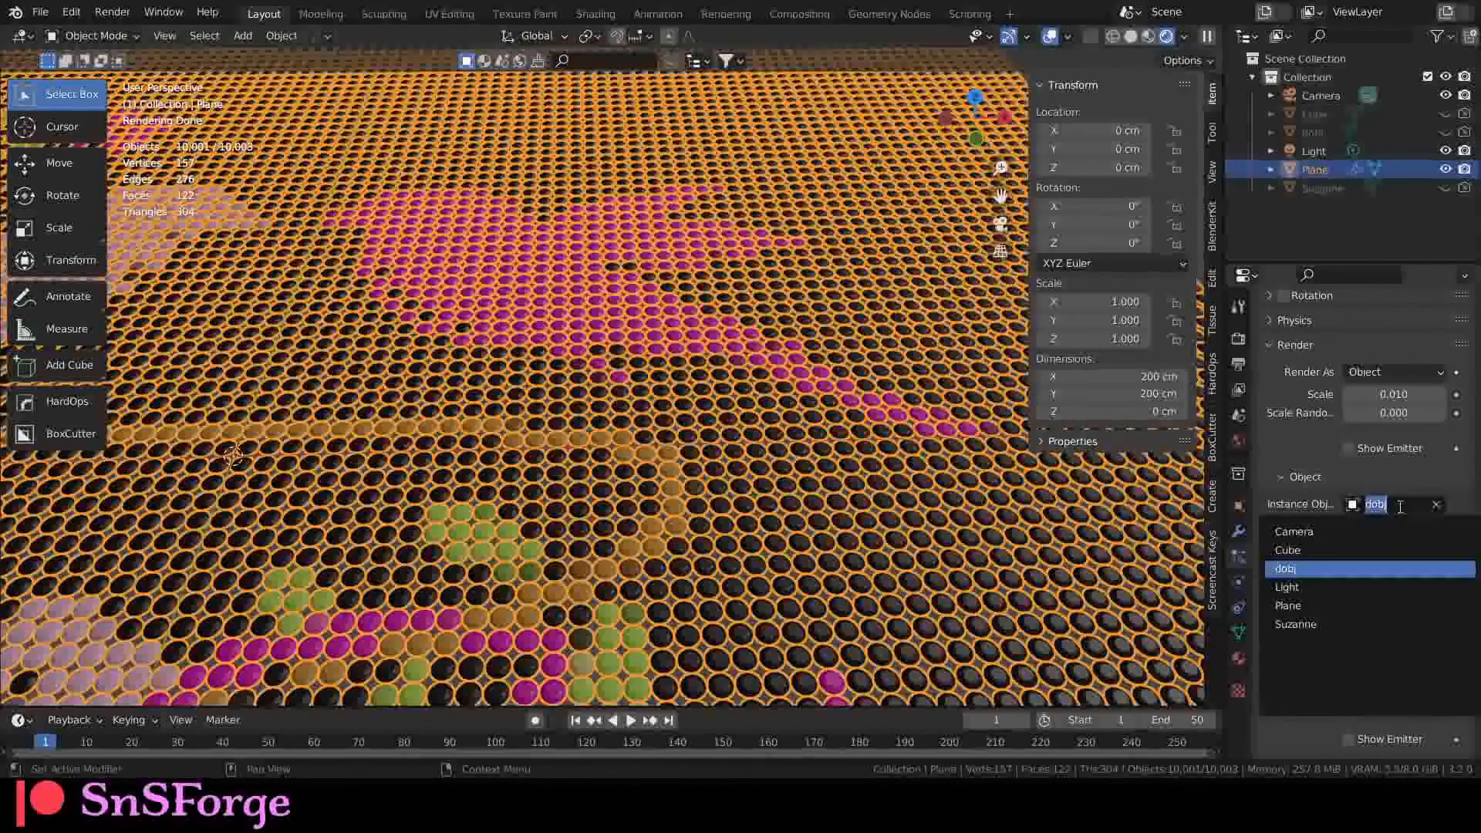
pyautogui.click(1317, 622)
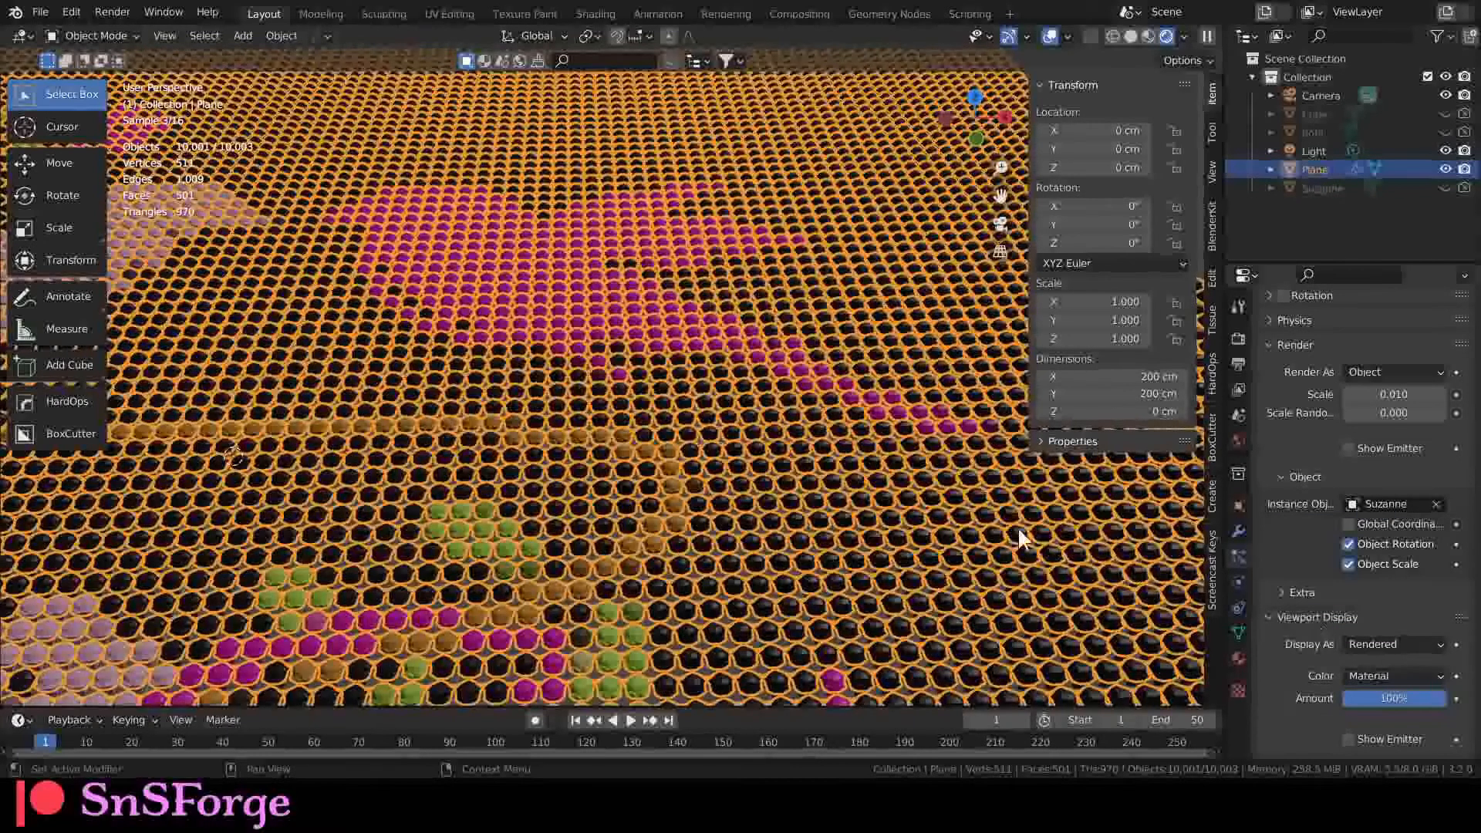
# Inspect the instanced monkey heads up close, then unhide and select the original Suzanne object.
pyautogui.scroll(12, 811, 449)
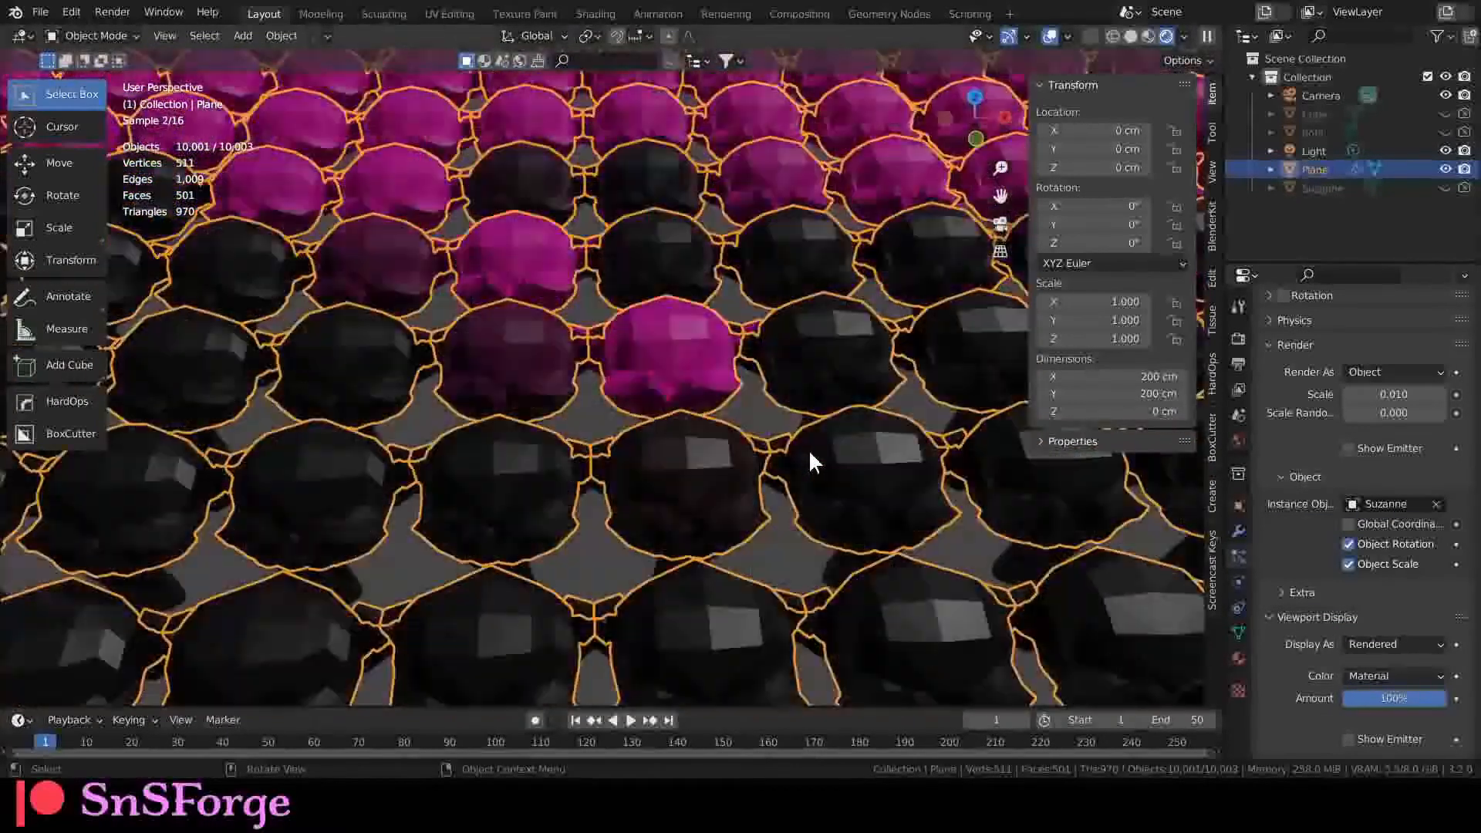
pyautogui.moveTo(776, 429); pyautogui.dragTo(775, 392, button='middle')
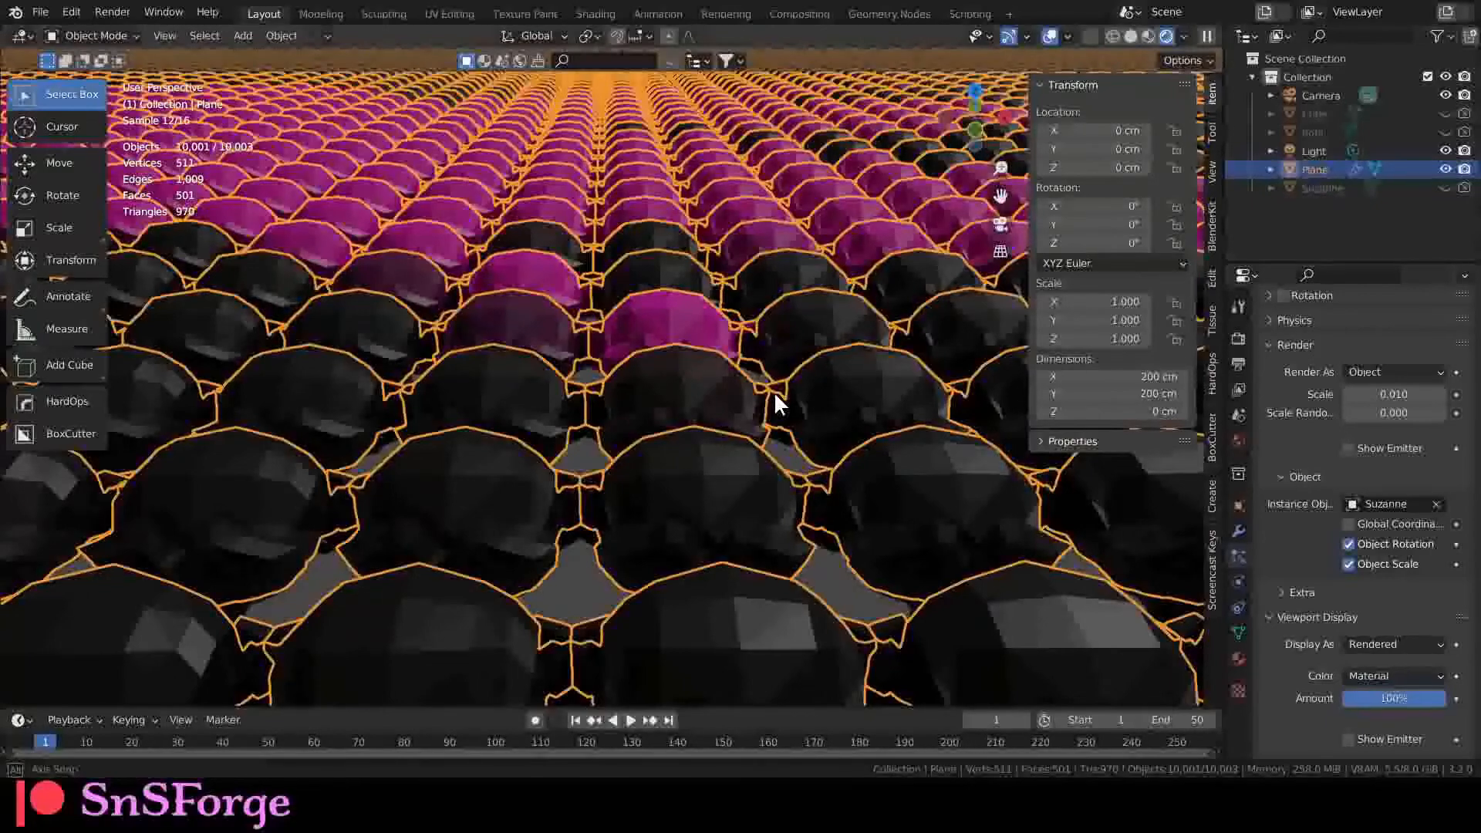
pyautogui.scroll(-5, 775, 392)
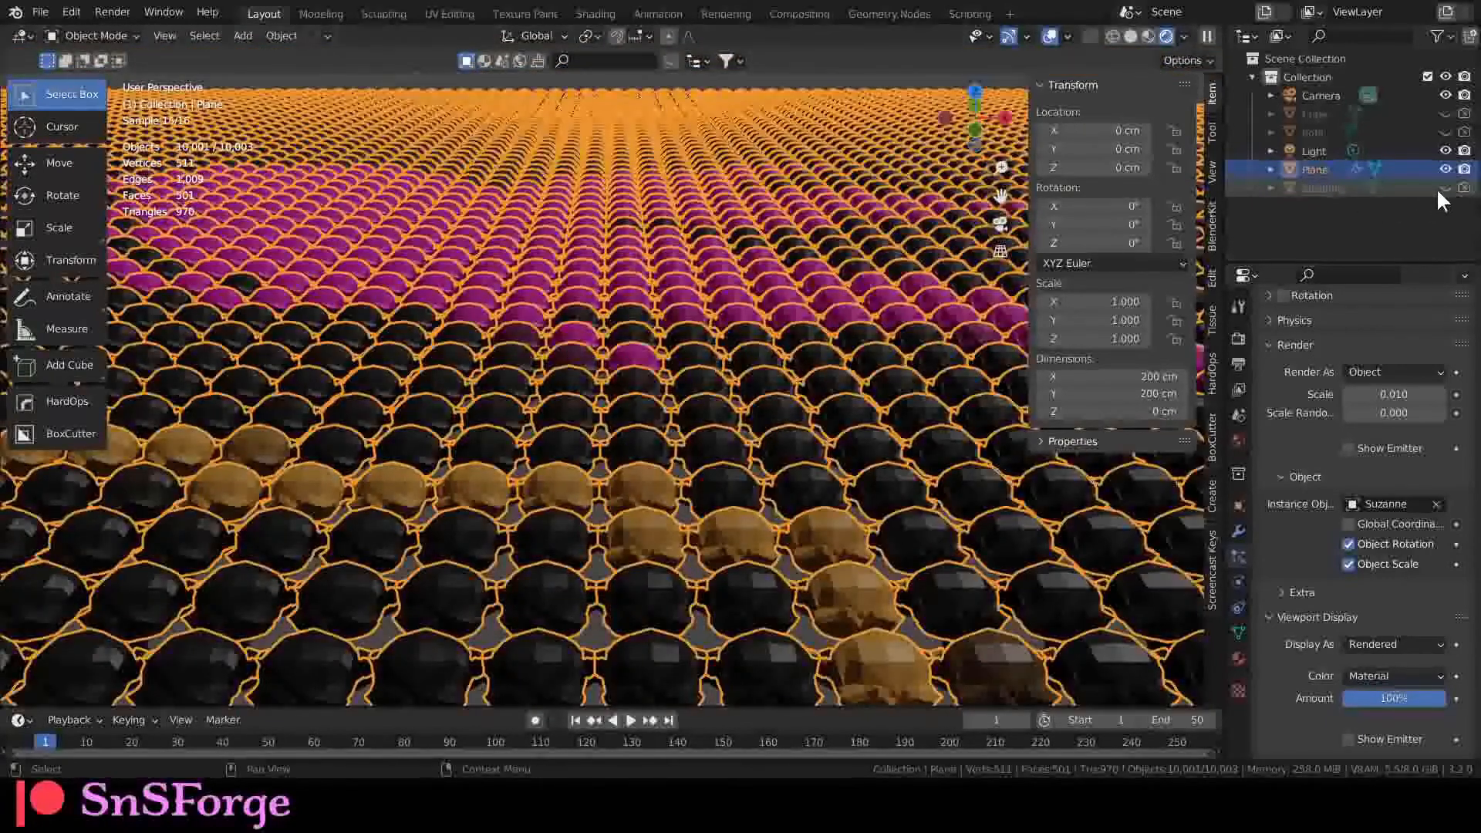
pyautogui.click(1446, 188)
pyautogui.click(1332, 190)
pyautogui.scroll(-3, 642, 445)
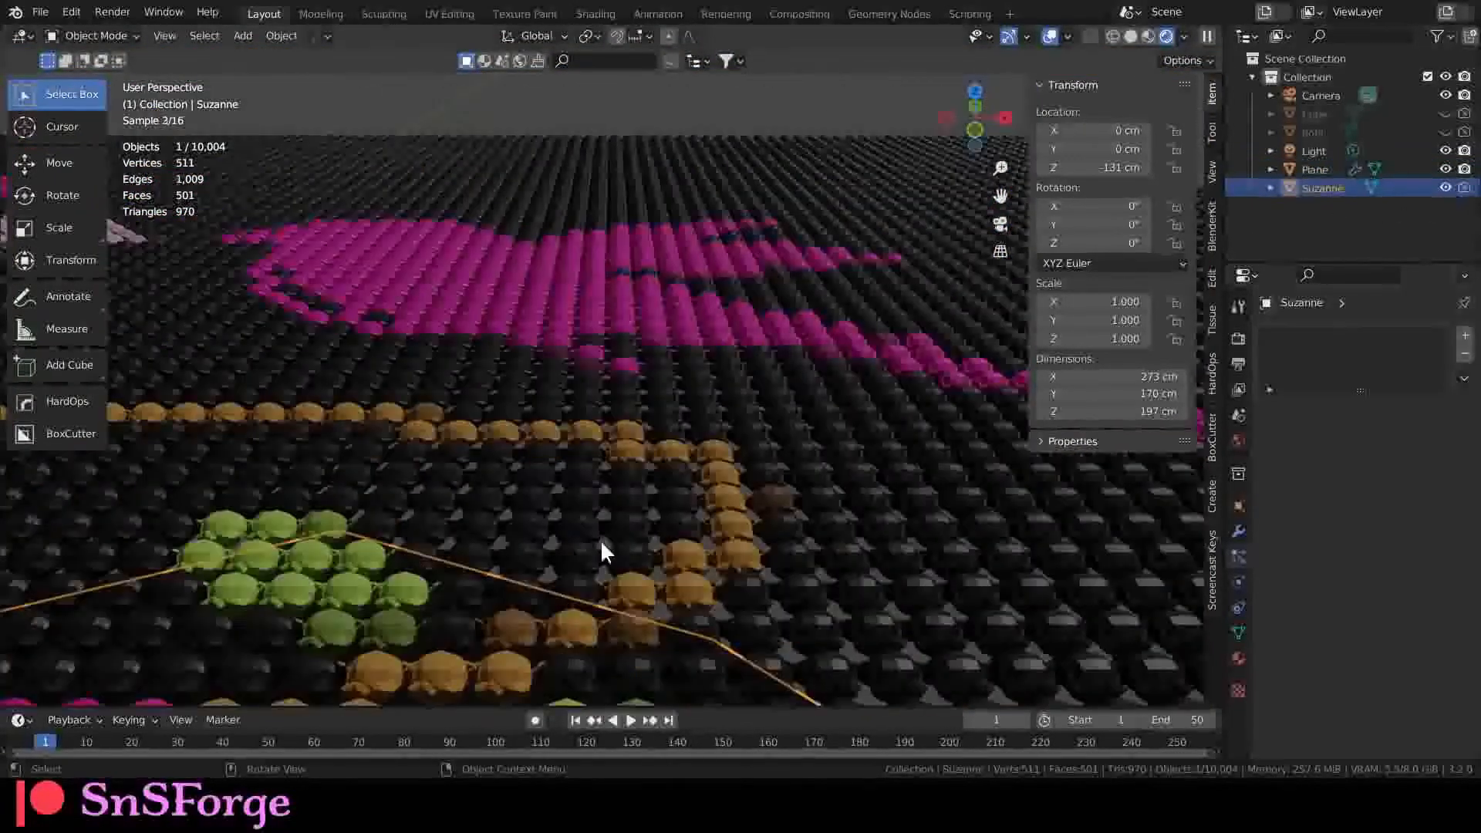
# Set Suzanne's rotation to -90° on X and 0° on Y and Z.
pyautogui.moveTo(600, 539); pyautogui.dragTo(597, 488, button='middle')
pyautogui.moveTo(1106, 244); pyautogui.dragTo(1018, 206)
pyautogui.click(1118, 205)
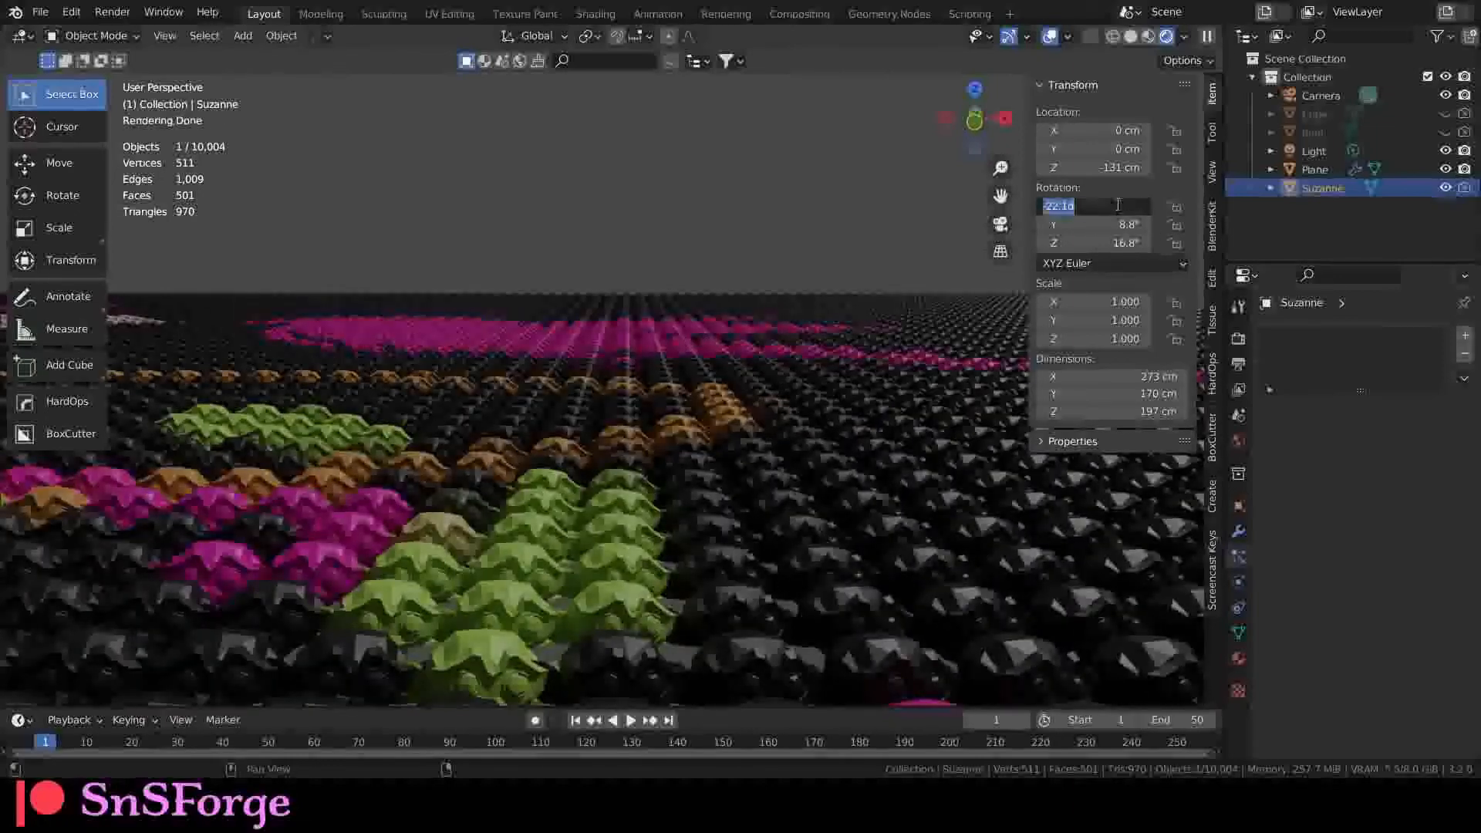
pyautogui.write('-90')
pyautogui.press('Return')
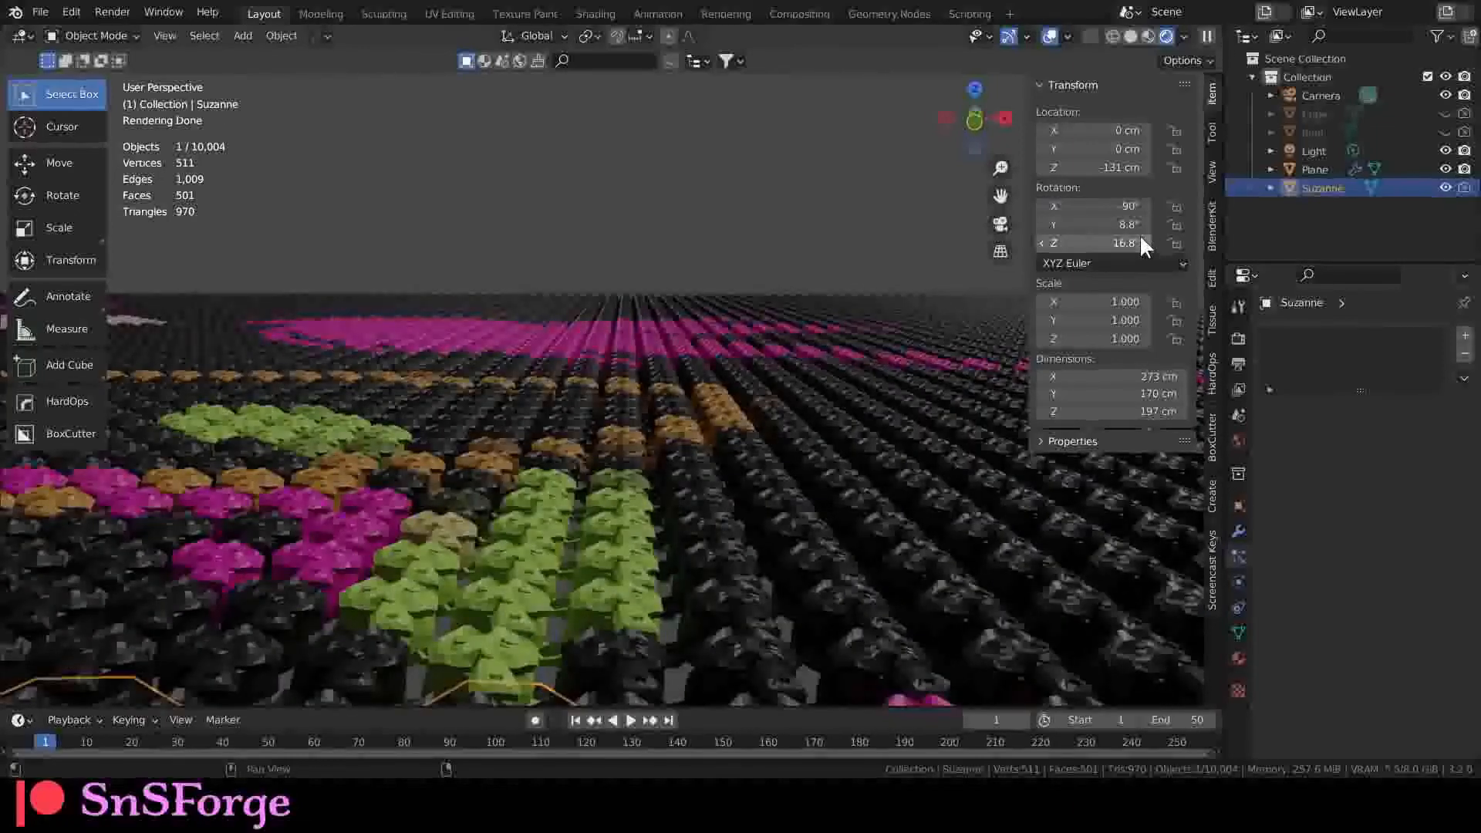
pyautogui.moveTo(1111, 225); pyautogui.dragTo(1111, 243)
pyautogui.write('0')
pyautogui.press('Return')
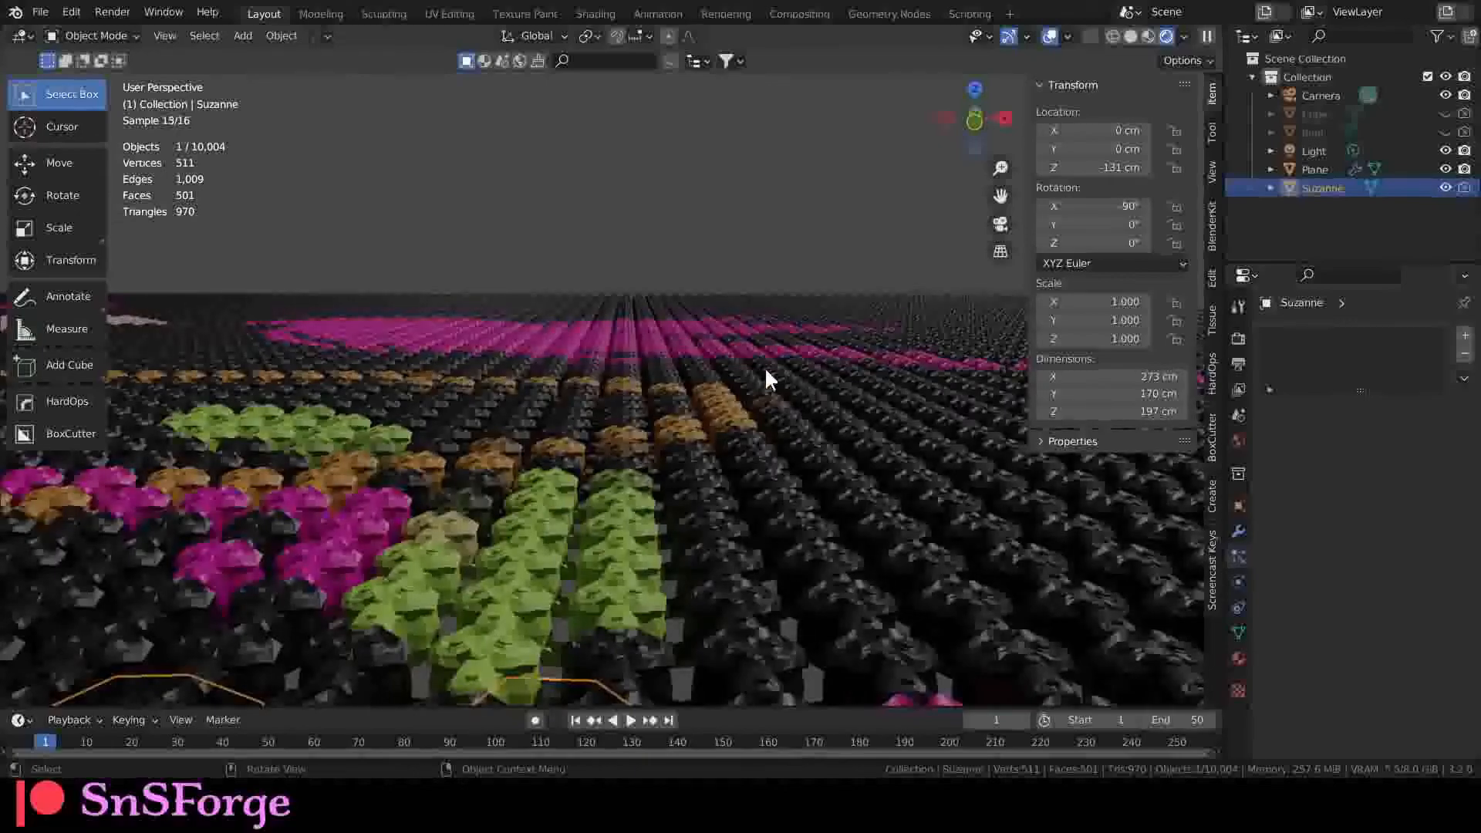
# Examine the reoriented monkey heads up close and from afar, then view the original Suzanne beneath the grid.
pyautogui.moveTo(683, 368); pyautogui.dragTo(692, 466, button='middle')
pyautogui.scroll(8, 690, 463)
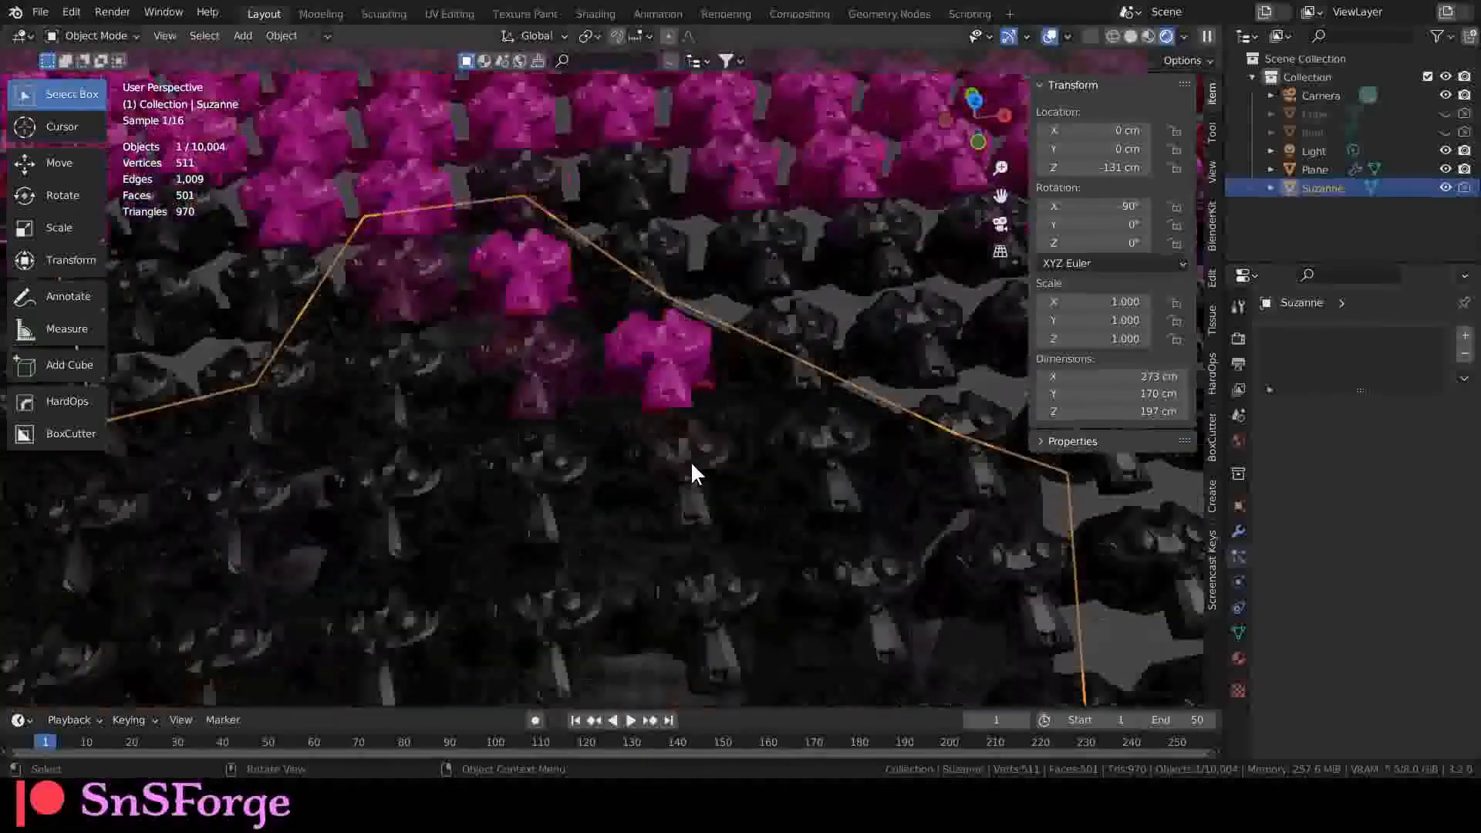
pyautogui.scroll(-6, 677, 437)
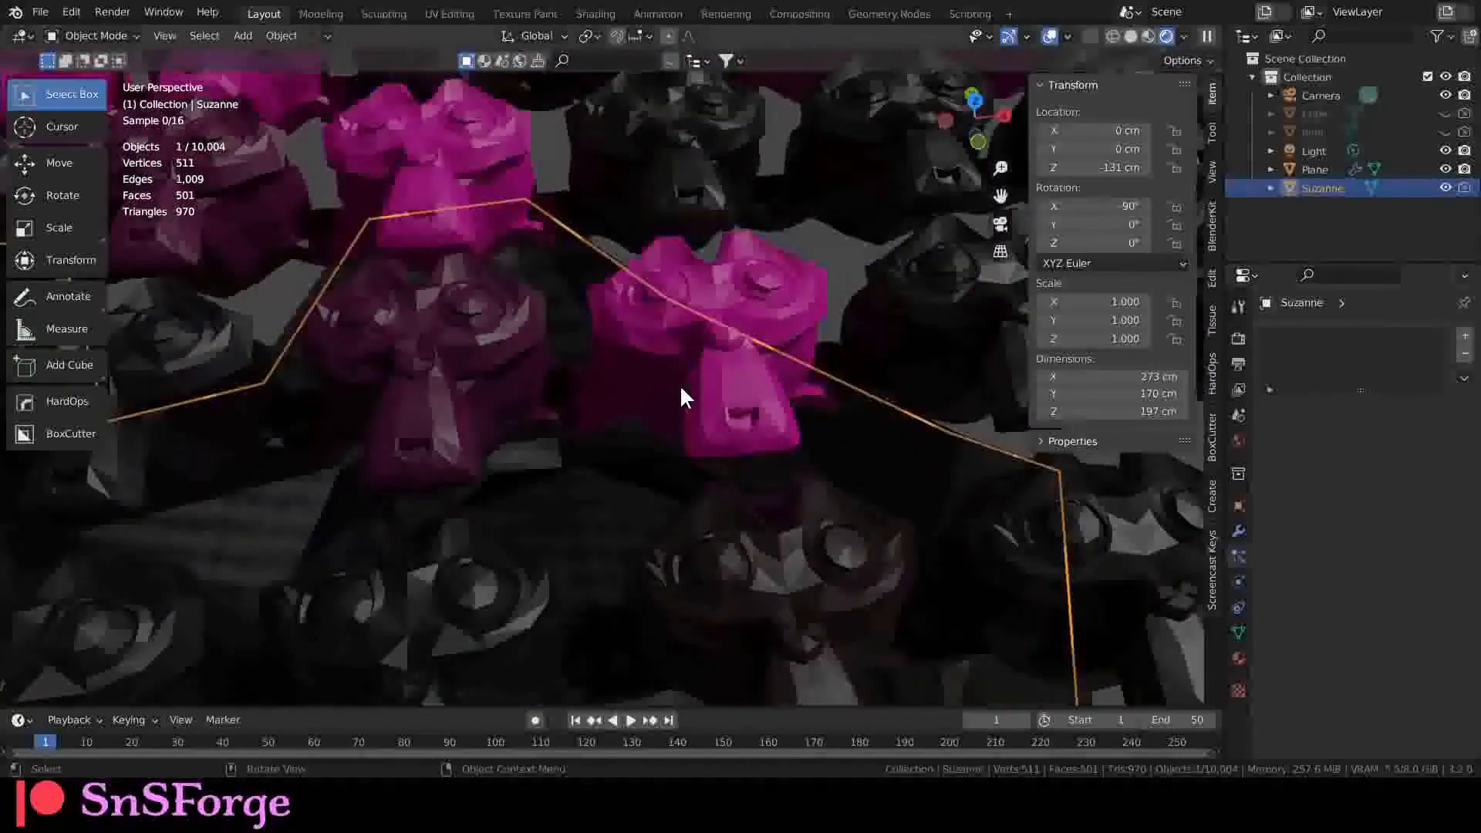
pyautogui.scroll(-8, 705, 392)
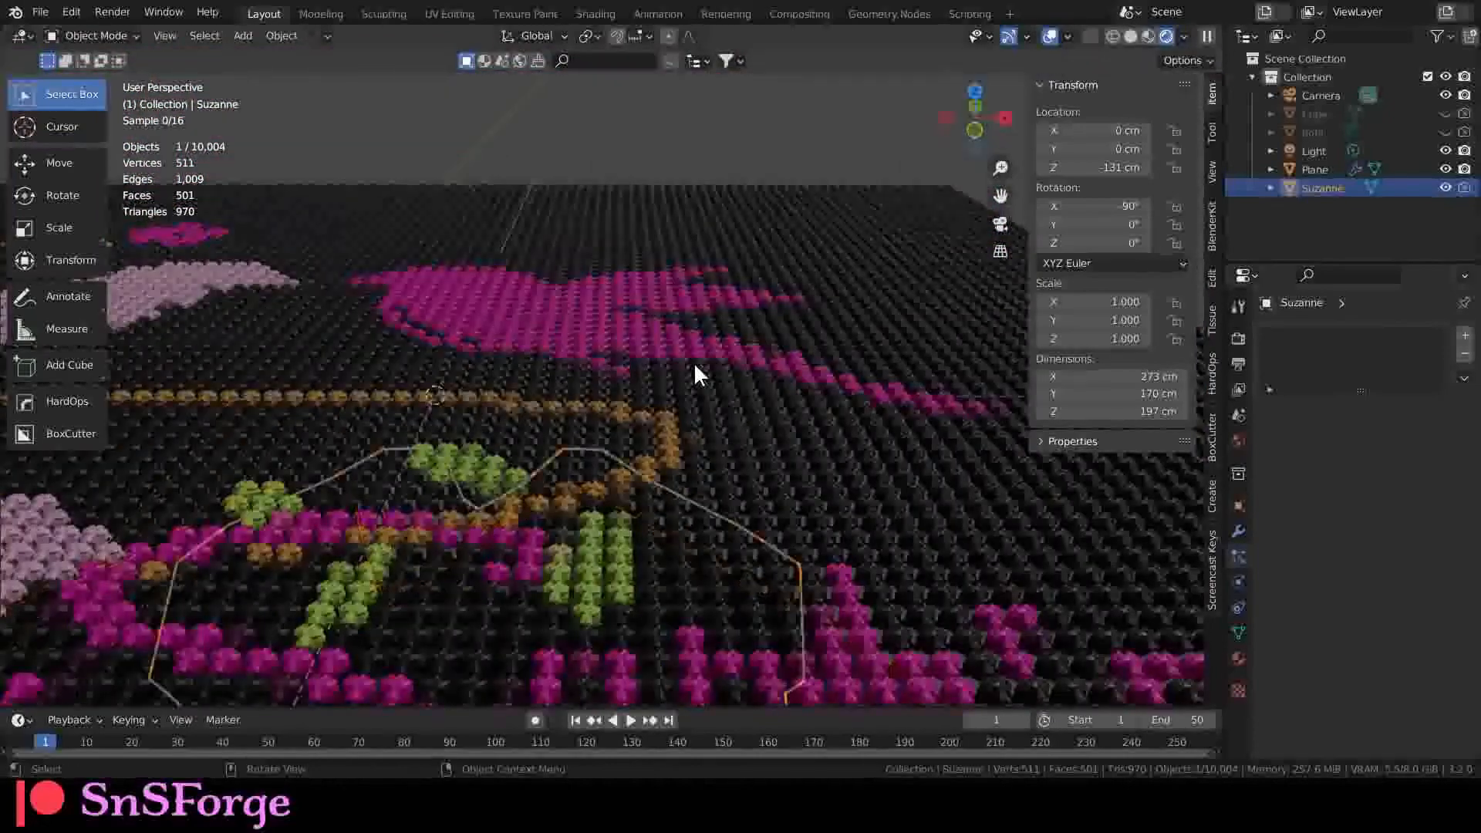
pyautogui.scroll(-3, 693, 363)
pyautogui.moveTo(754, 486); pyautogui.dragTo(715, 489, button='middle')
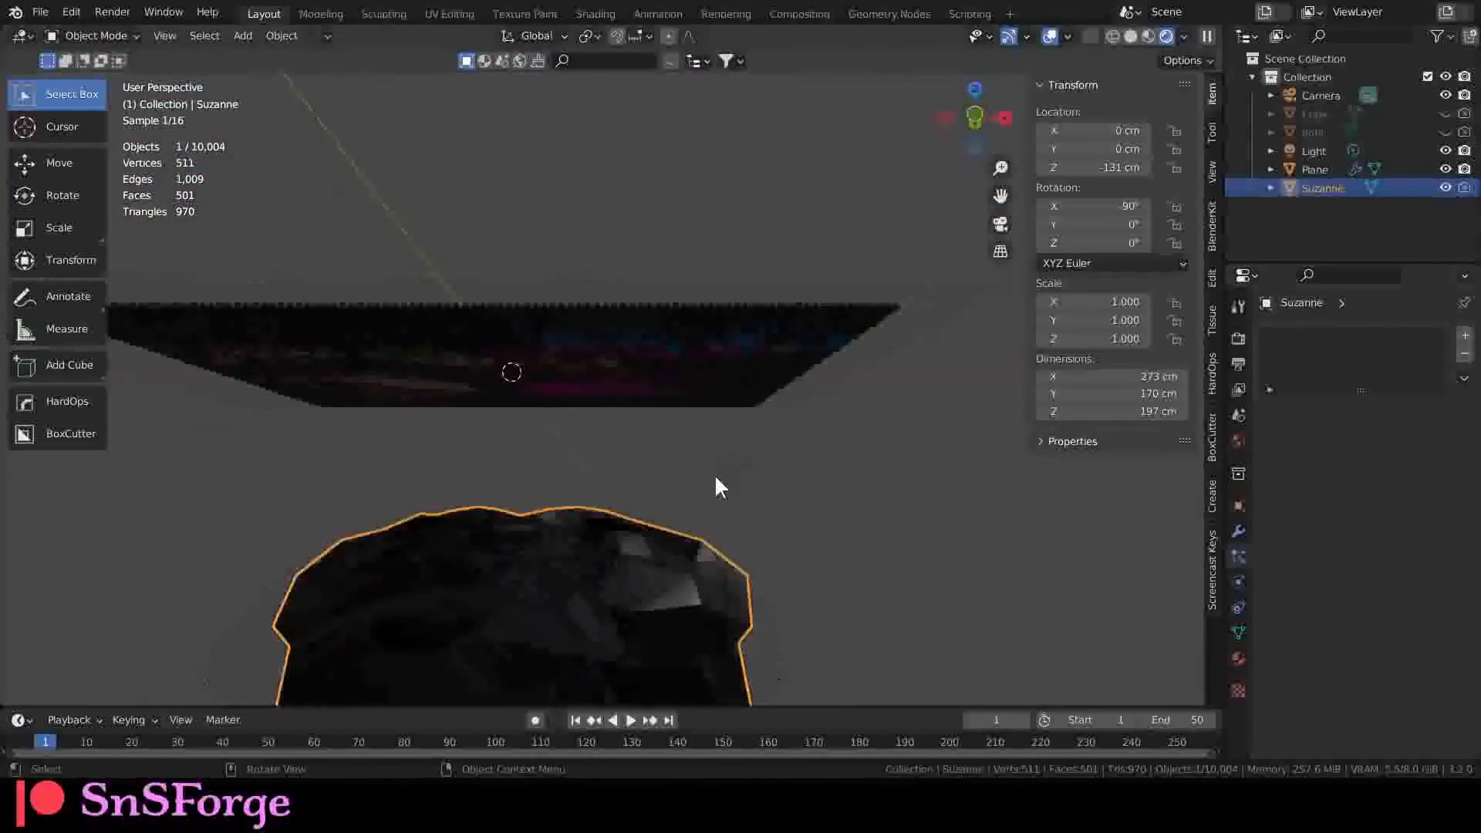
pyautogui.click(1239, 532)
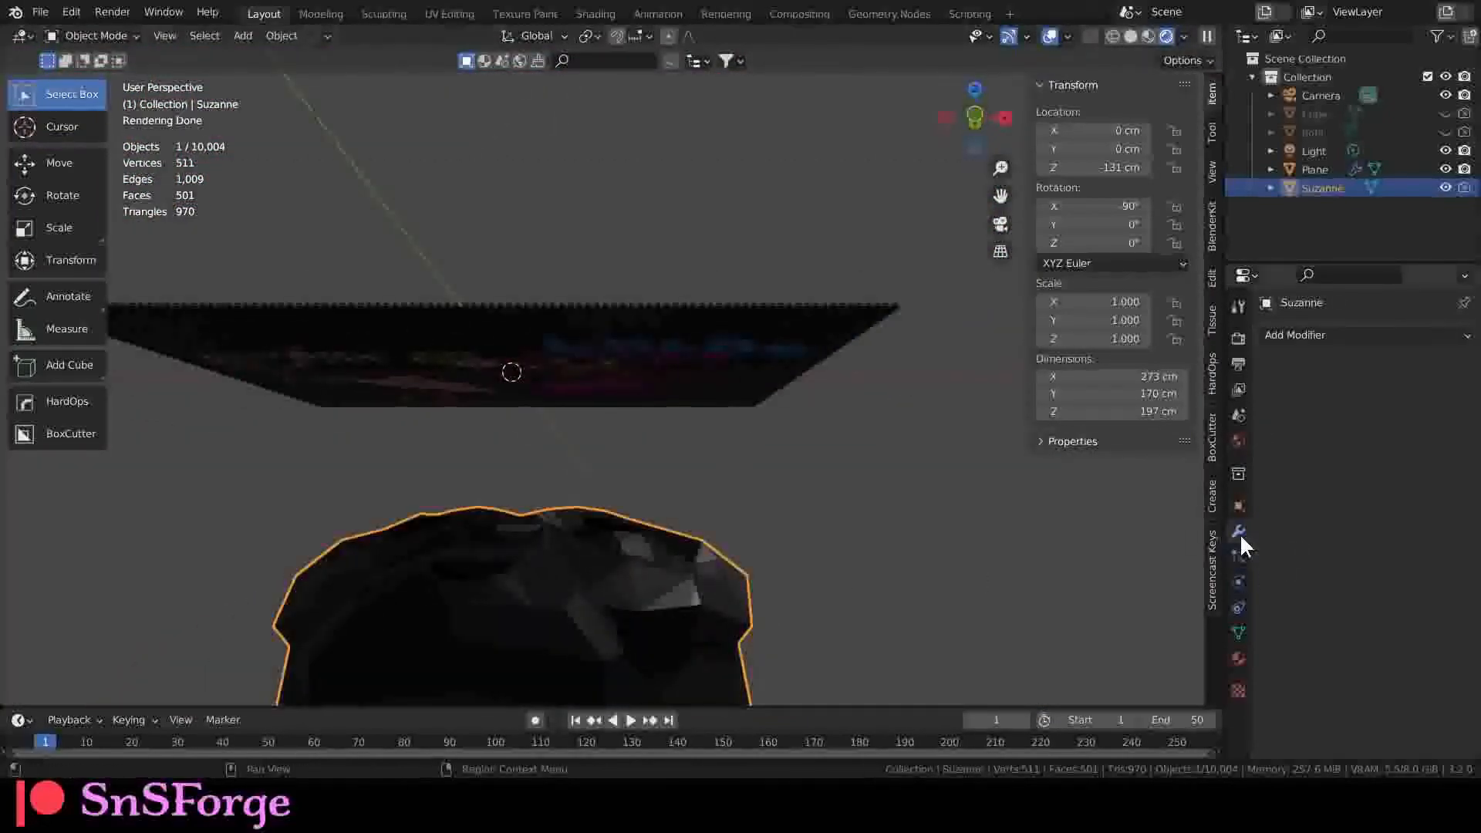
pyautogui.click(1367, 336)
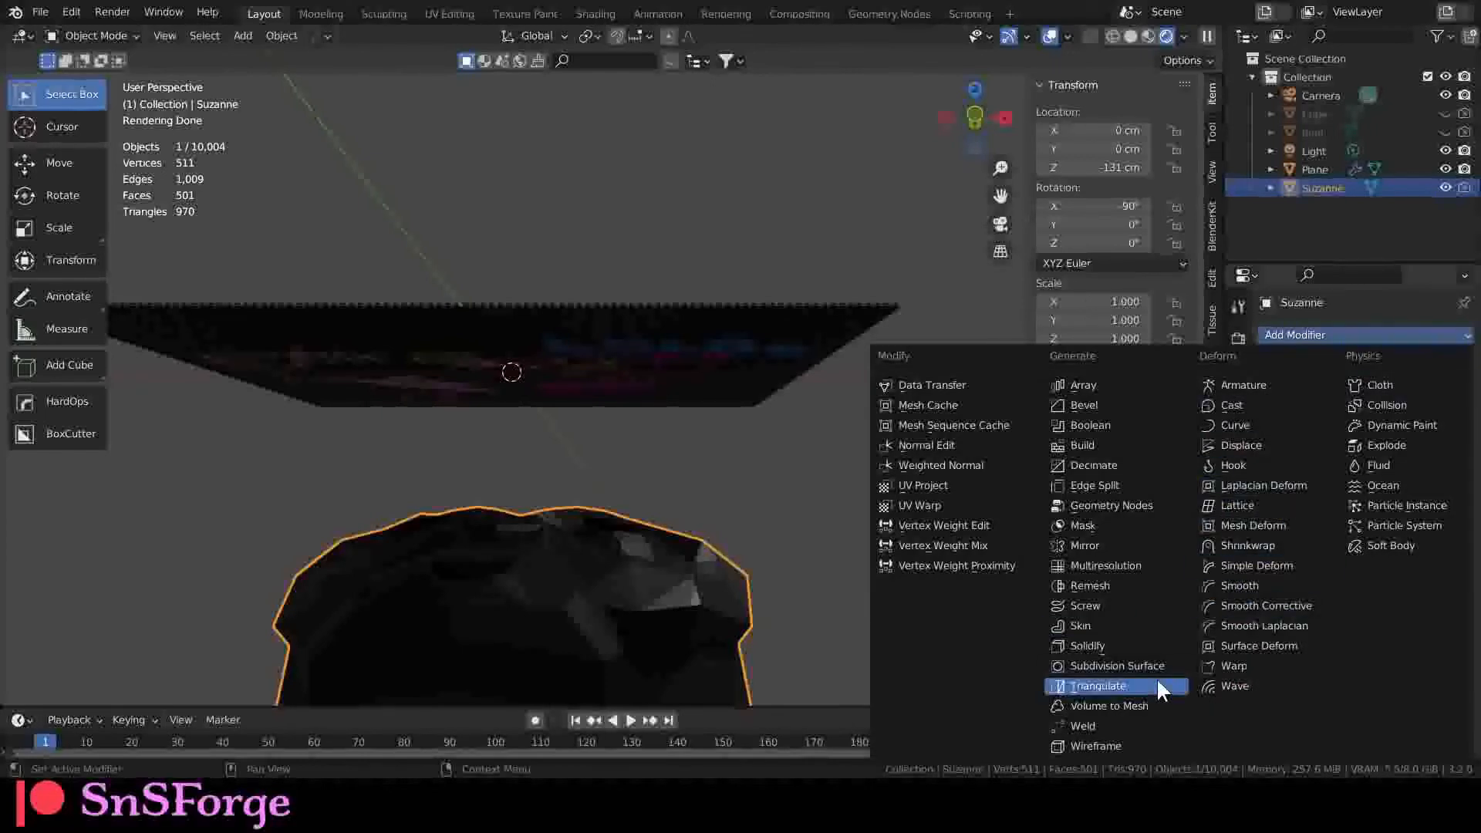
pyautogui.rightClick(544, 555)
pyautogui.click(764, 505)
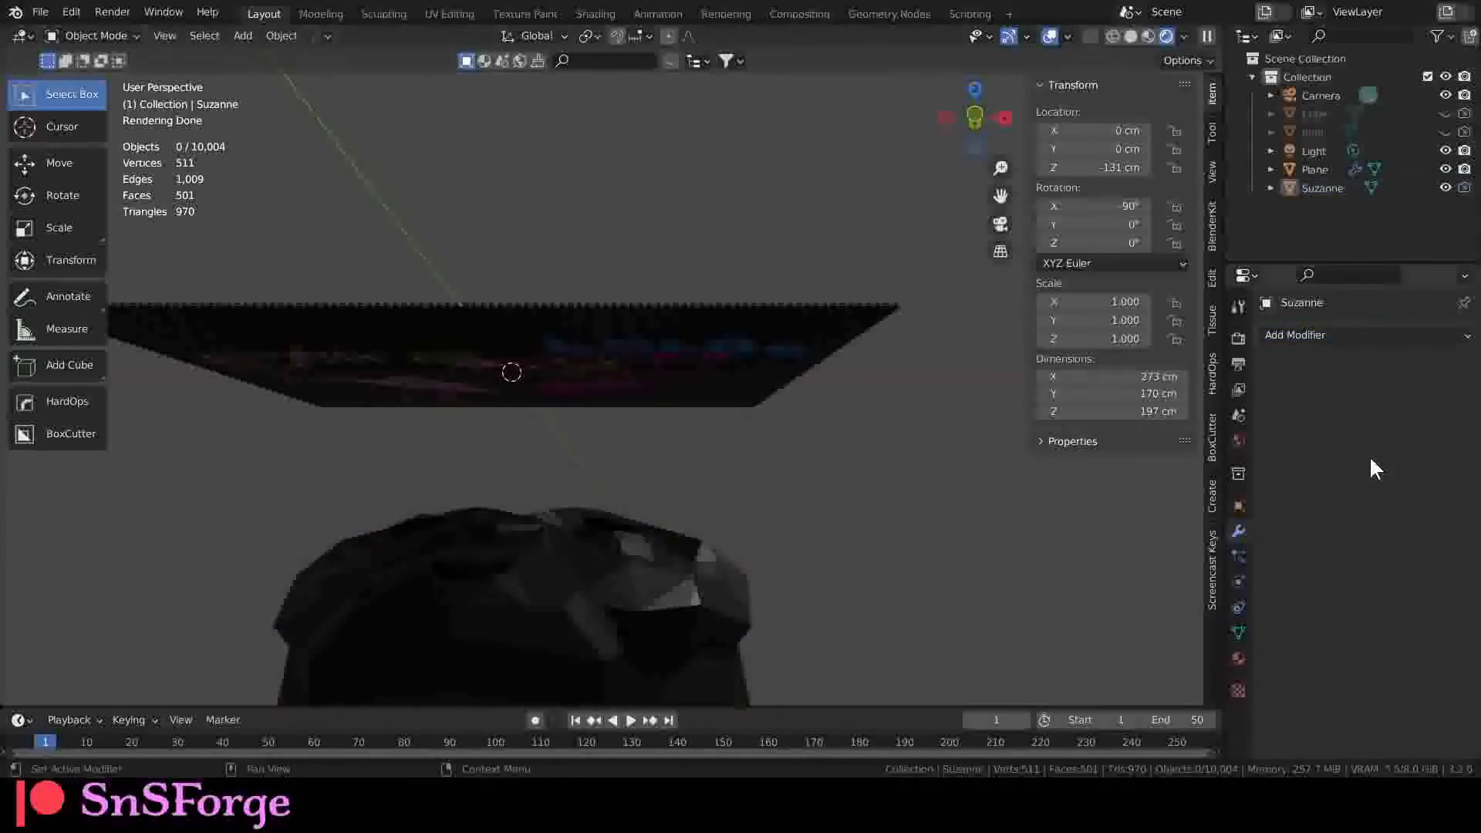
# Select the original Suzanne below the grid and apply Shade Smooth to it.
pyautogui.click(570, 587)
pyautogui.rightClick(567, 575)
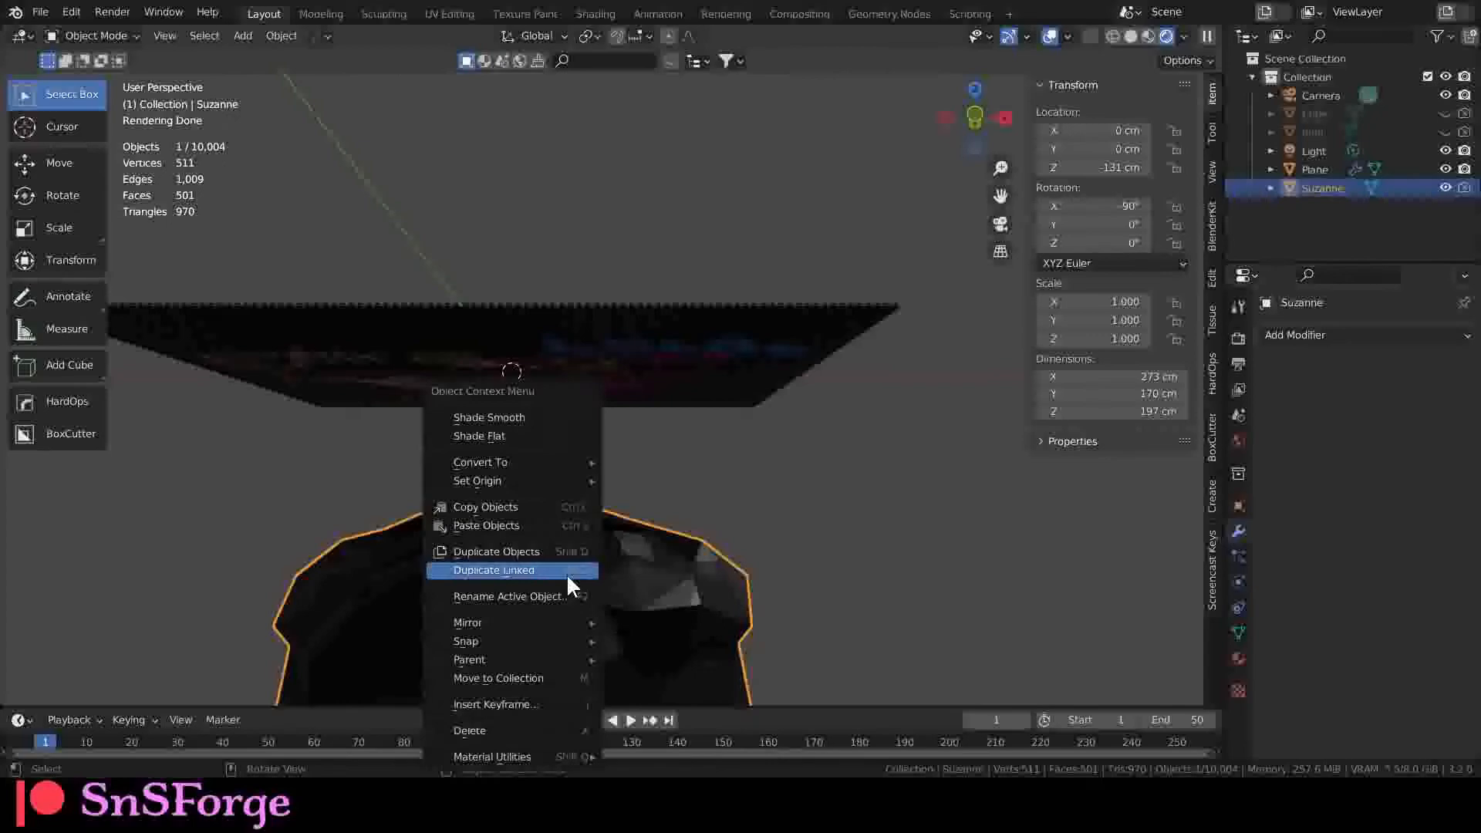
pyautogui.click(521, 422)
# Check the smooth-shaded instances in the grid and hide the original Suzanne in the viewport.
pyautogui.moveTo(710, 475); pyautogui.dragTo(704, 524, button='middle')
pyautogui.scroll(10, 705, 523)
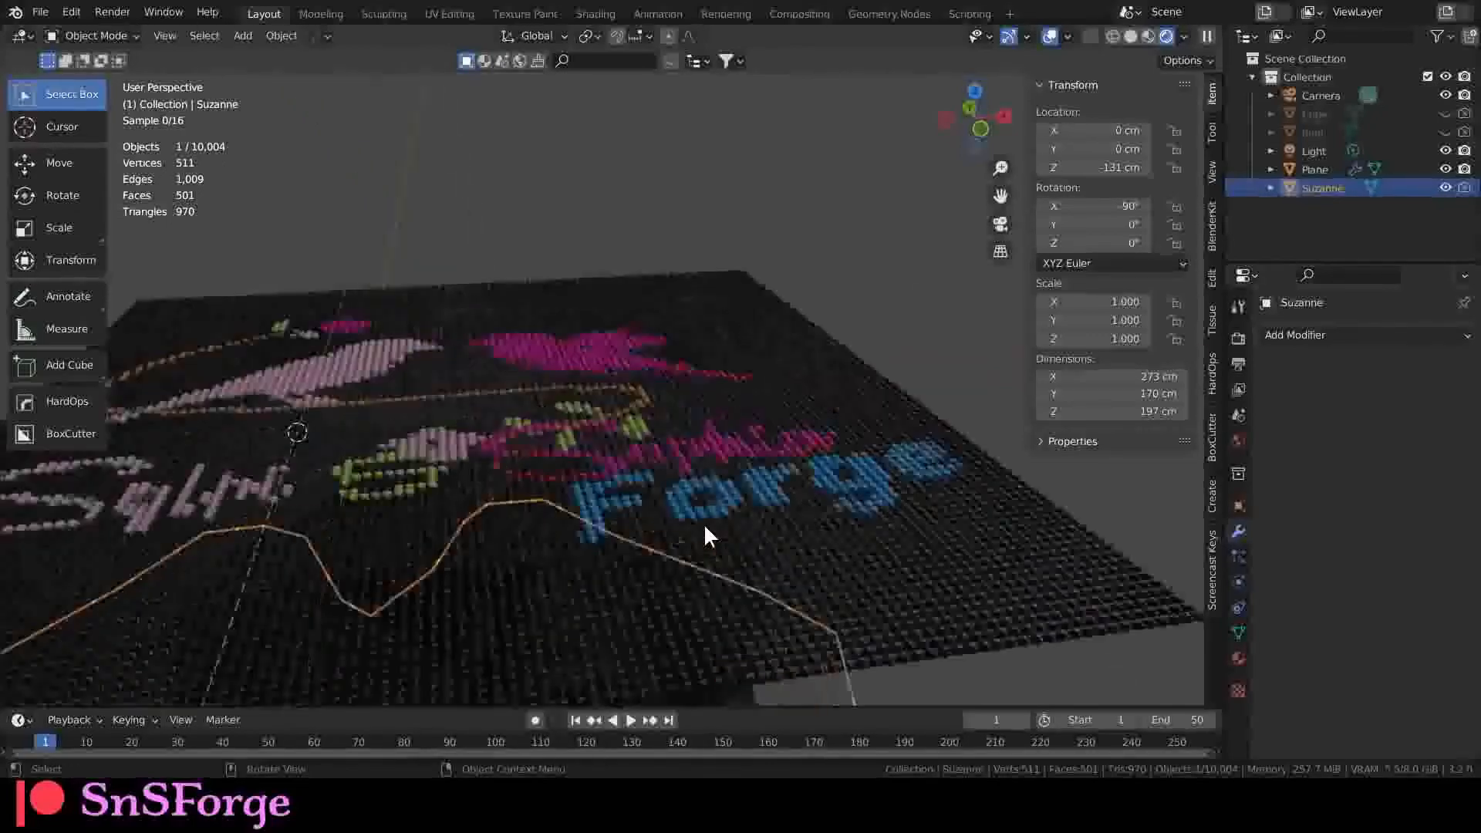
pyautogui.scroll(3, 707, 523)
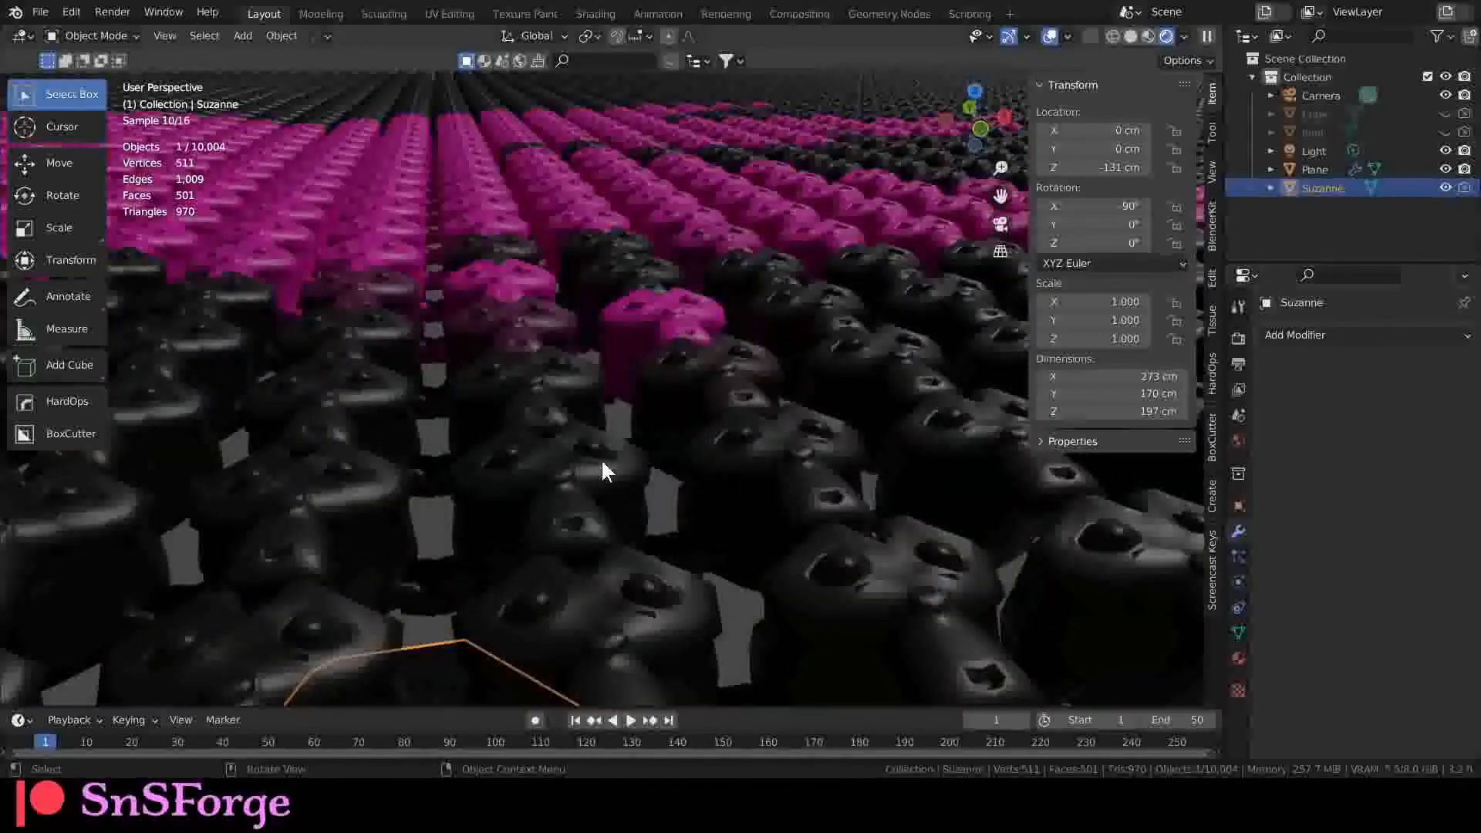
pyautogui.moveTo(603, 471); pyautogui.dragTo(592, 562, button='middle')
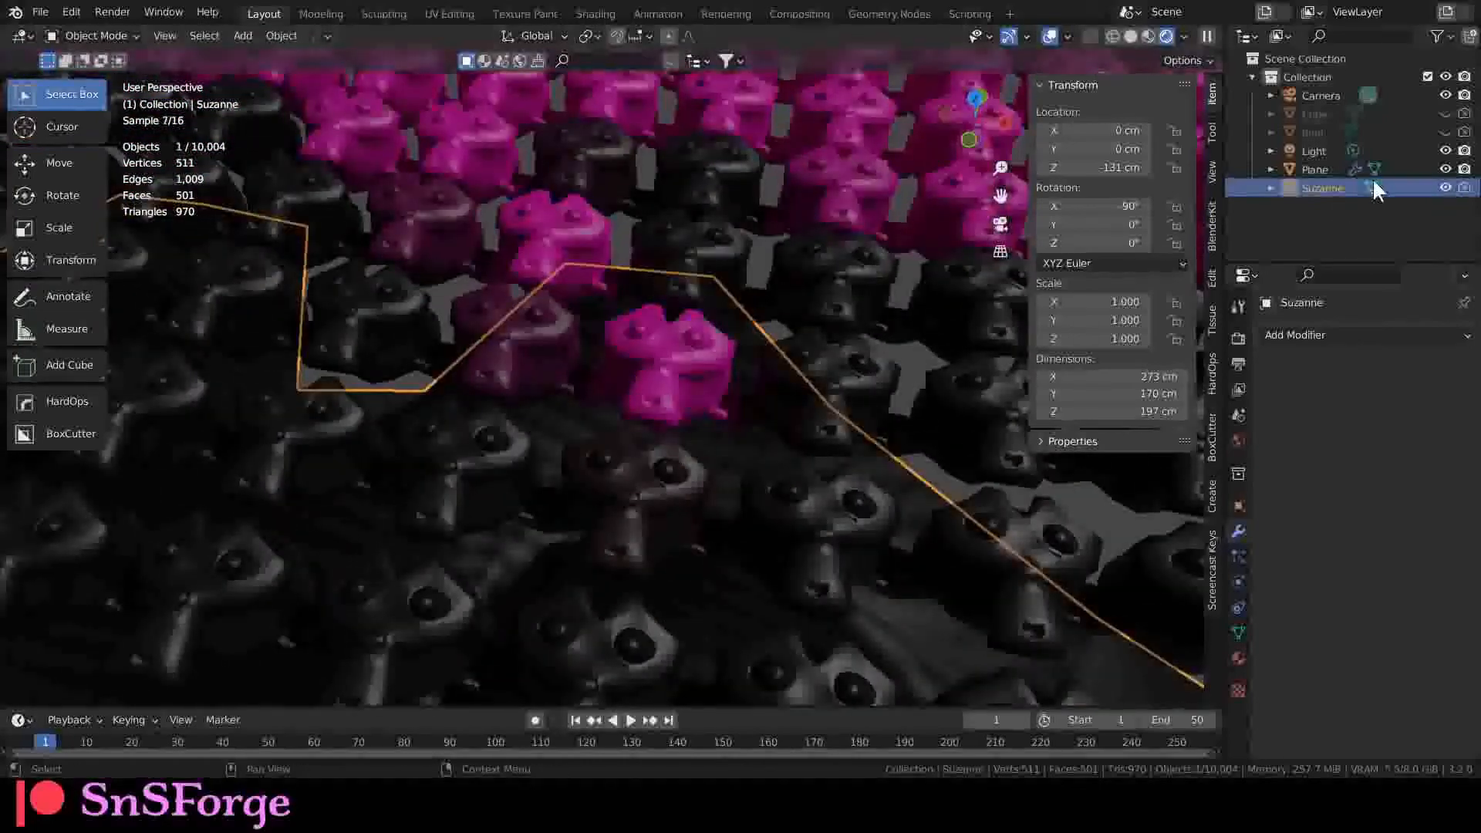
pyautogui.click(1445, 188)
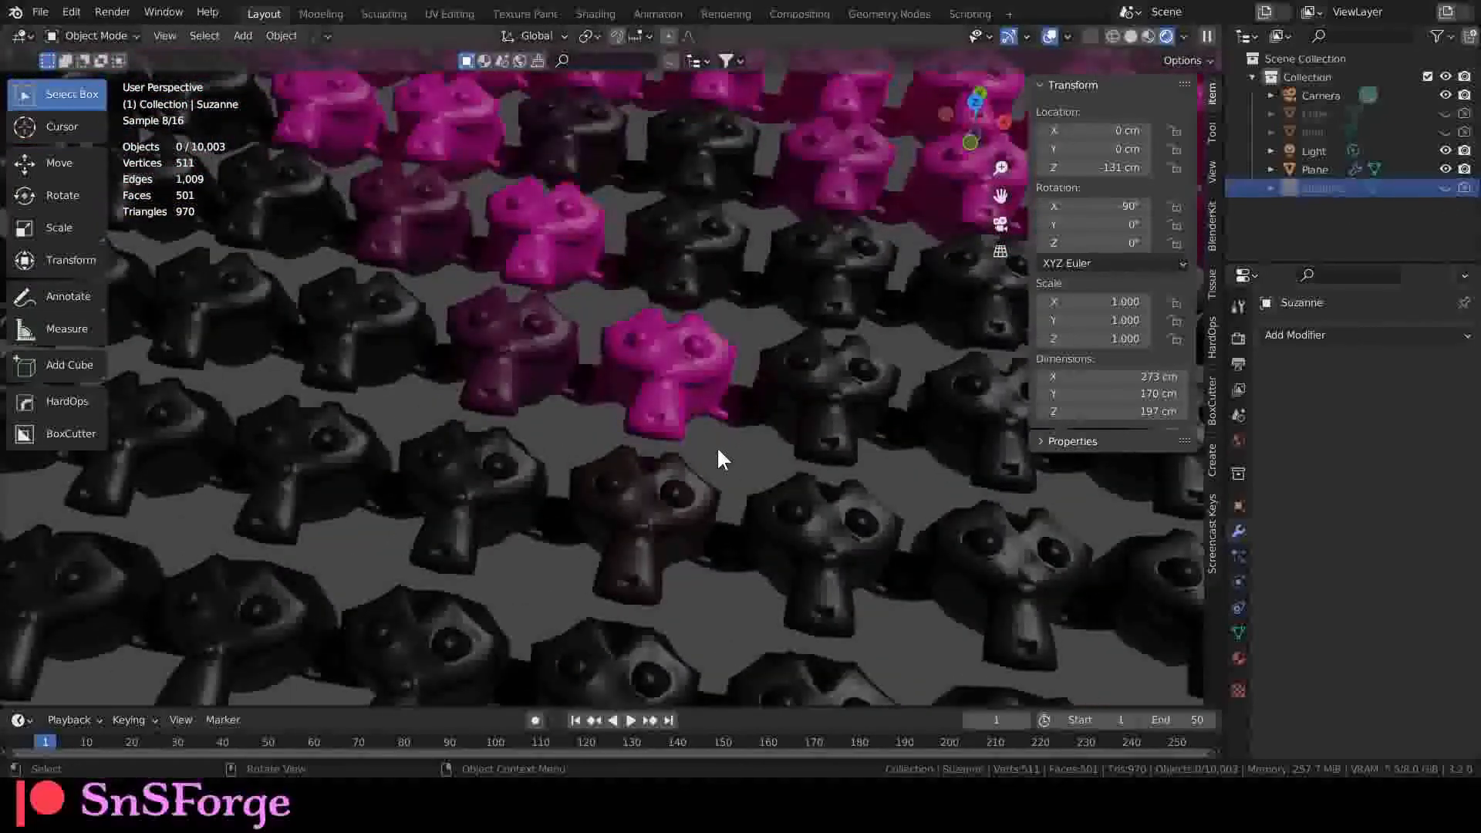
# Examine the smooth monkey-head grid from several angles, comparing the colour of individual heads with the overall logo picture.
pyautogui.scroll(4, 670, 355)
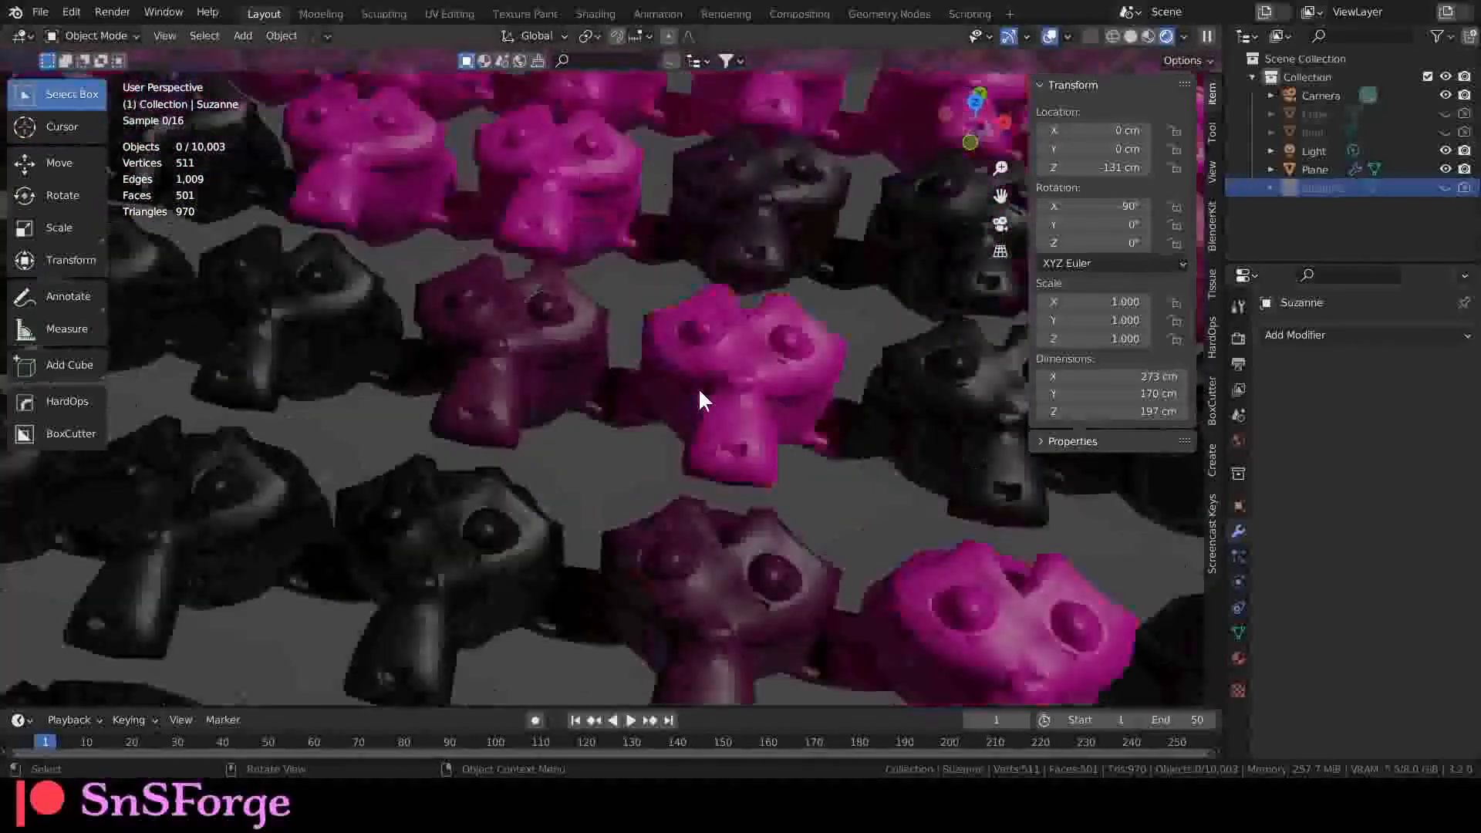
pyautogui.scroll(4, 699, 388)
pyautogui.moveTo(649, 388); pyautogui.dragTo(659, 377, button='middle')
pyautogui.scroll(-10, 660, 377)
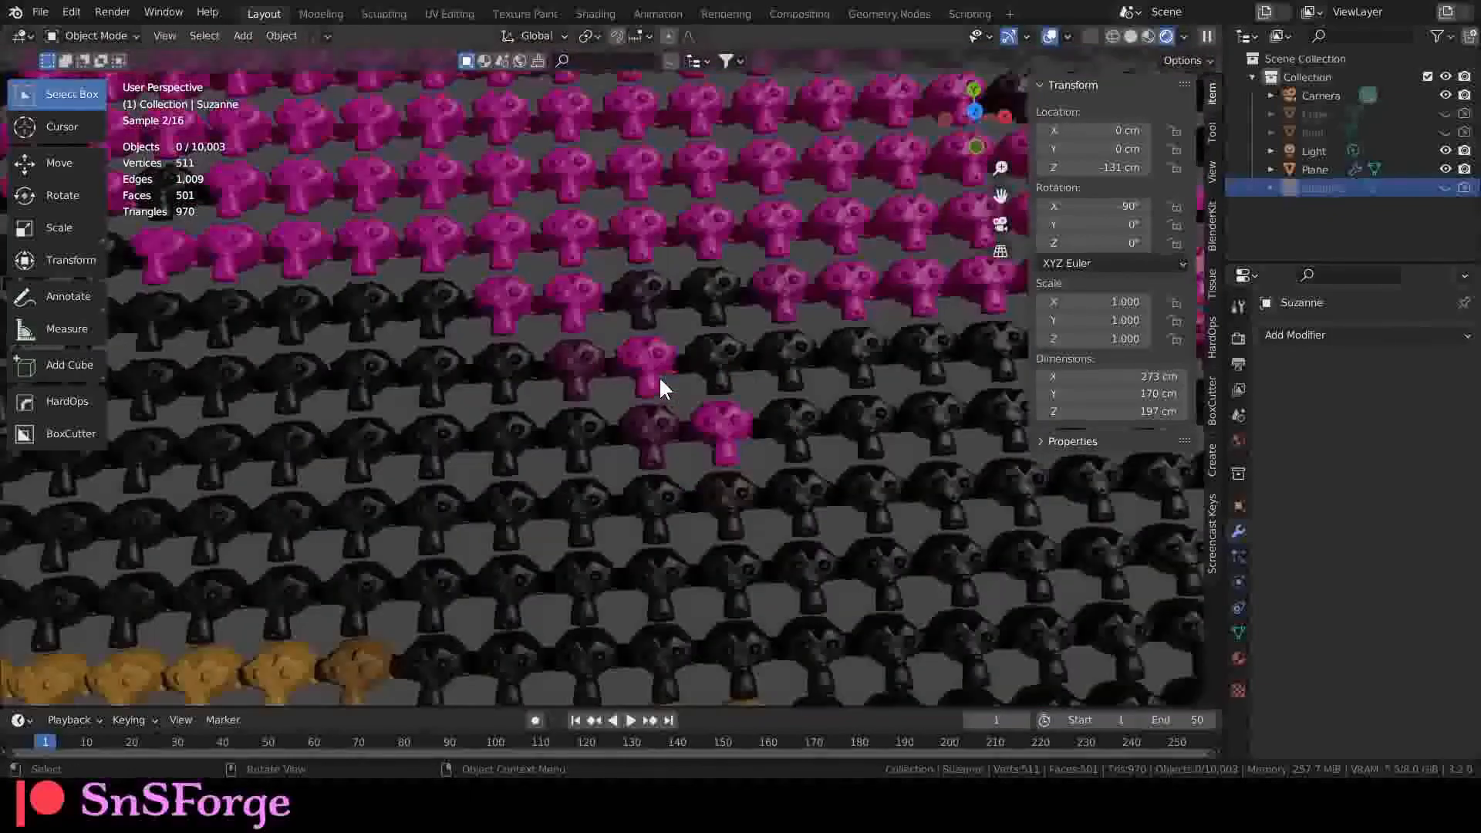
pyautogui.scroll(-10, 630, 337)
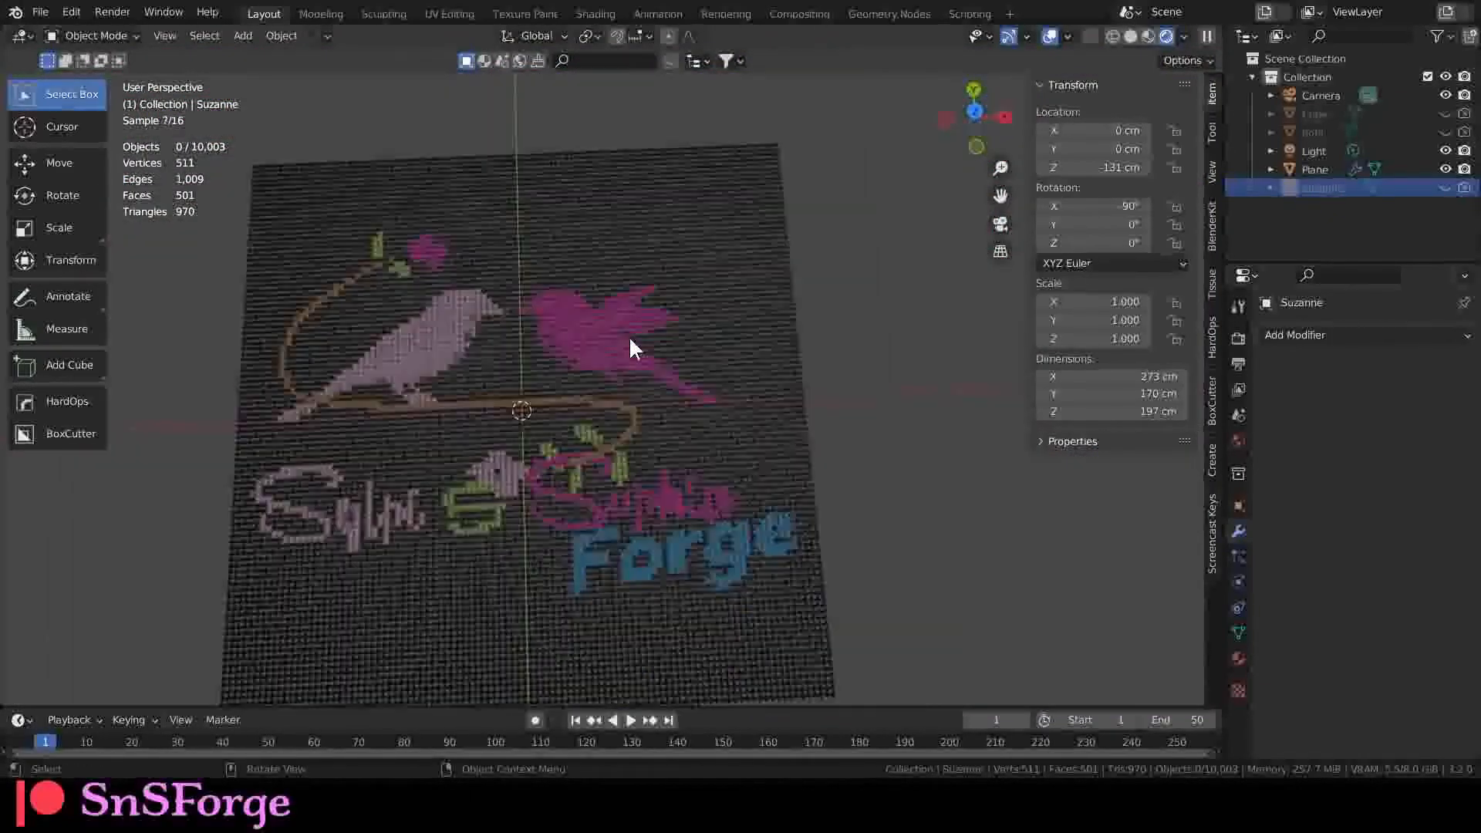
pyautogui.moveTo(662, 398); pyautogui.dragTo(653, 363, button='middle')
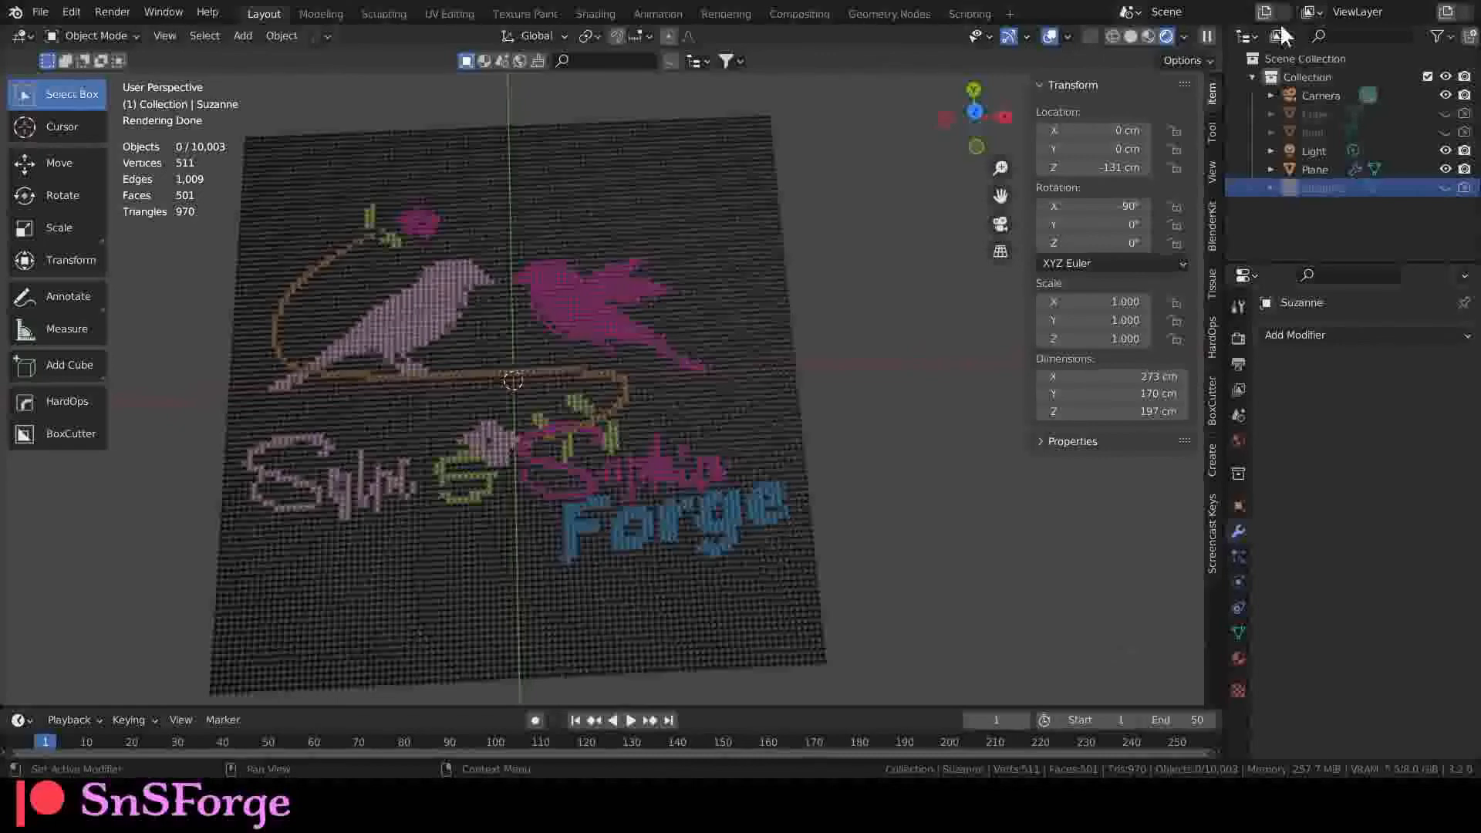
pyautogui.scroll(10, 723, 407)
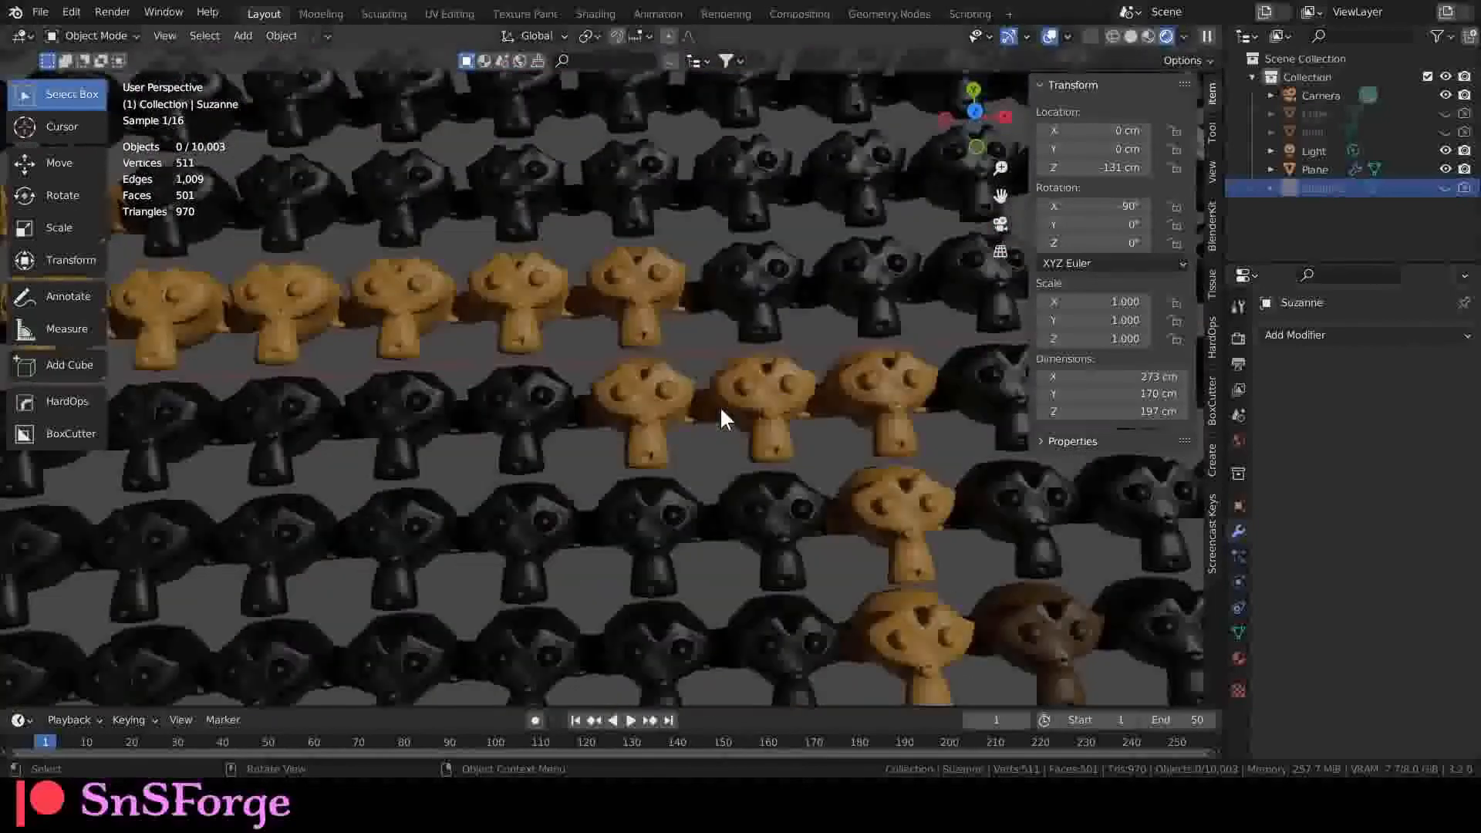
pyautogui.scroll(-8, 720, 409)
pyautogui.scroll(9, 719, 408)
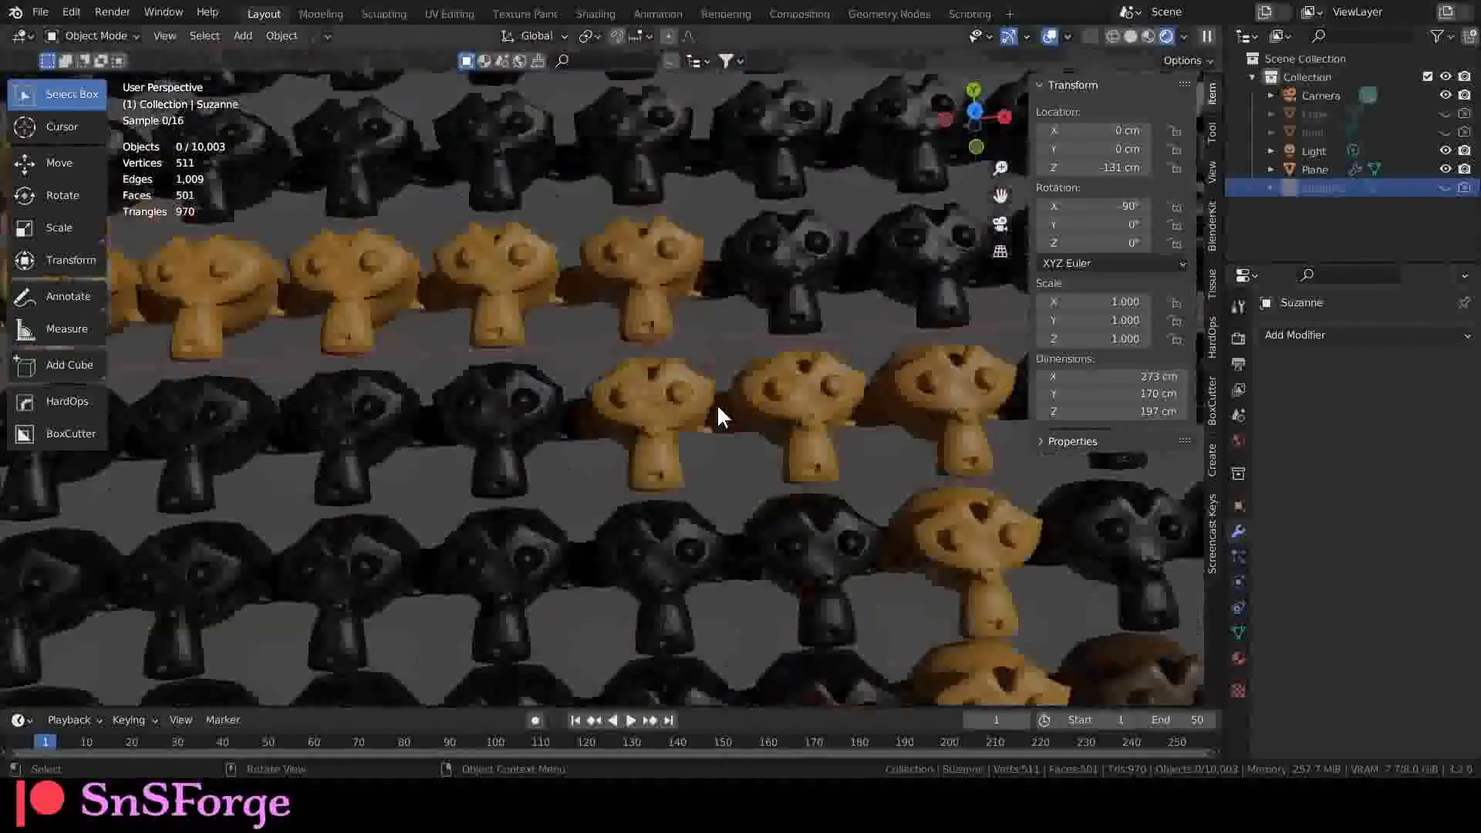
pyautogui.scroll(4, 716, 404)
pyautogui.scroll(-8, 716, 406)
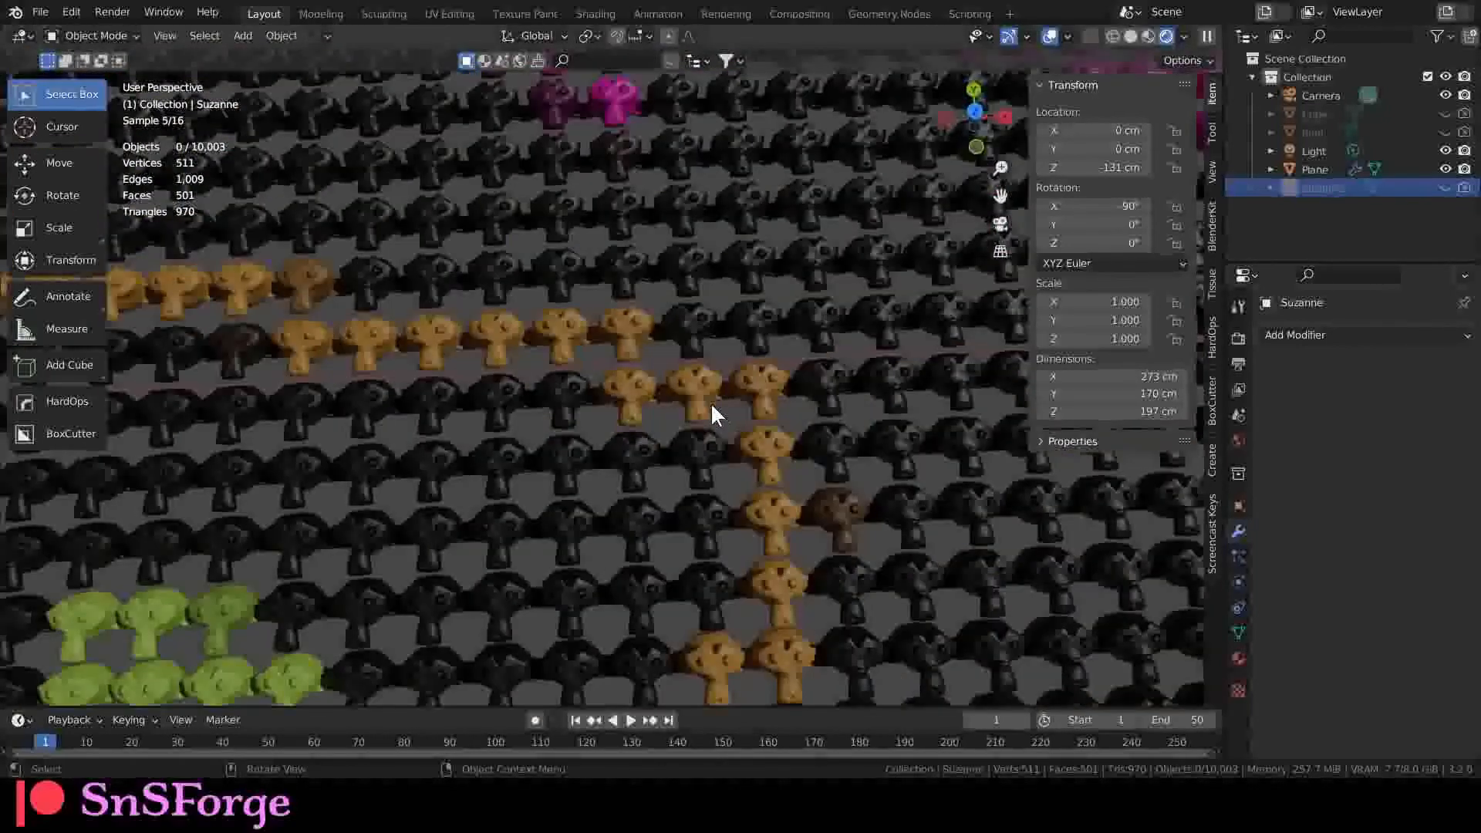
pyautogui.scroll(-3, 729, 396)
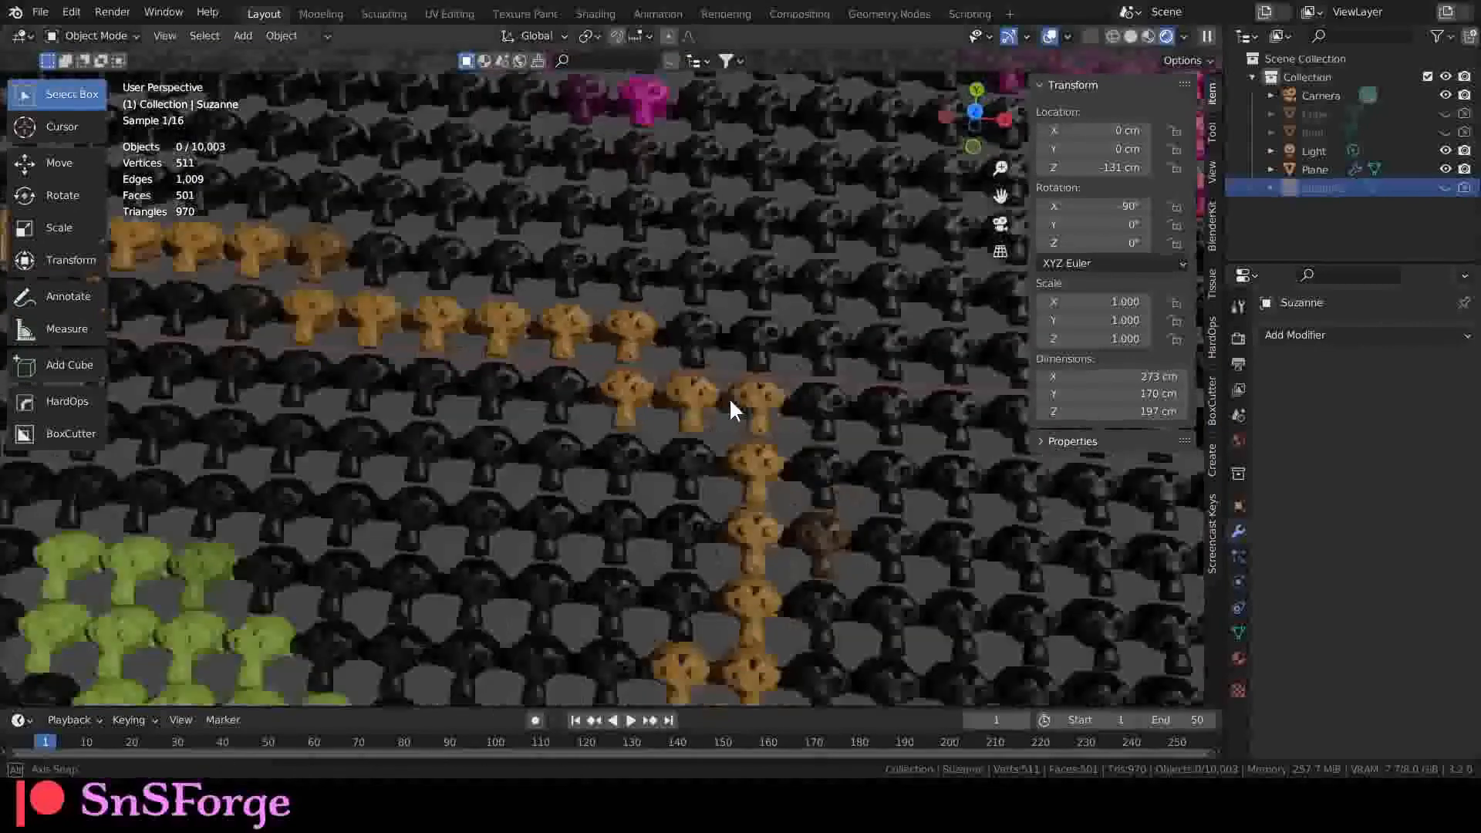
pyautogui.scroll(4, 730, 395)
pyautogui.scroll(-10, 727, 395)
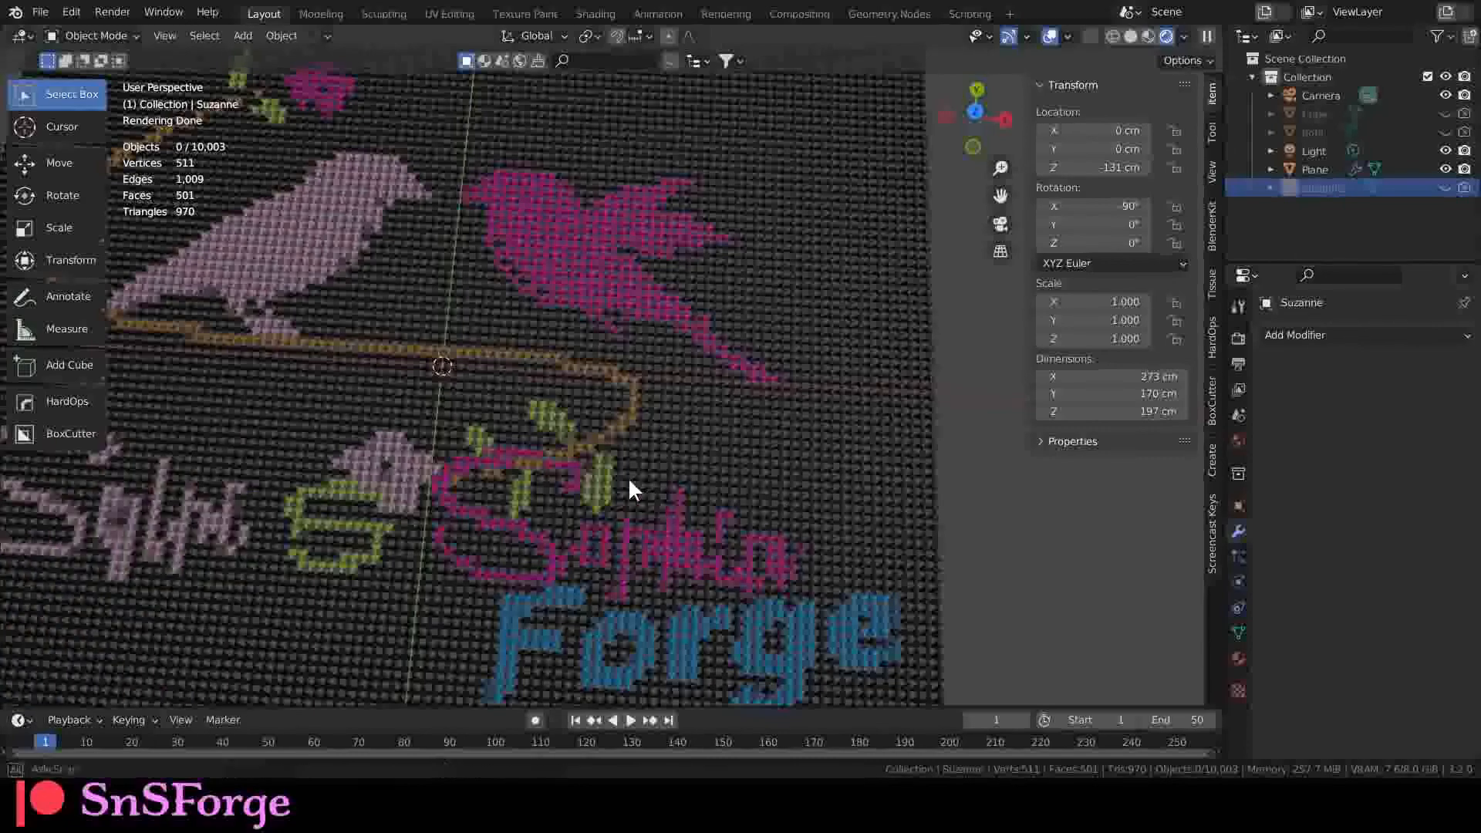
pyautogui.moveTo(628, 486); pyautogui.dragTo(678, 380, button='middle')
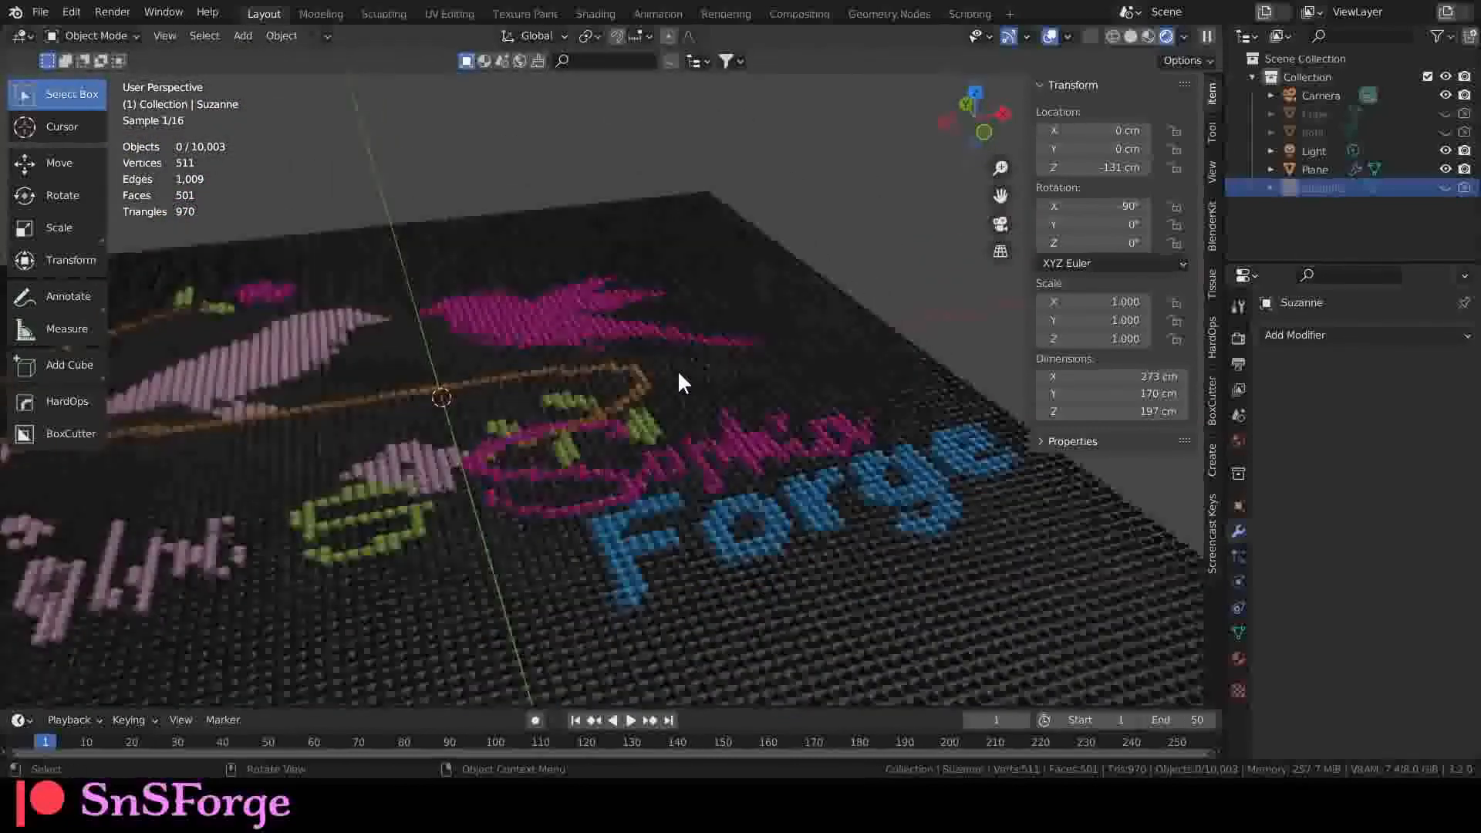
pyautogui.scroll(3, 705, 429)
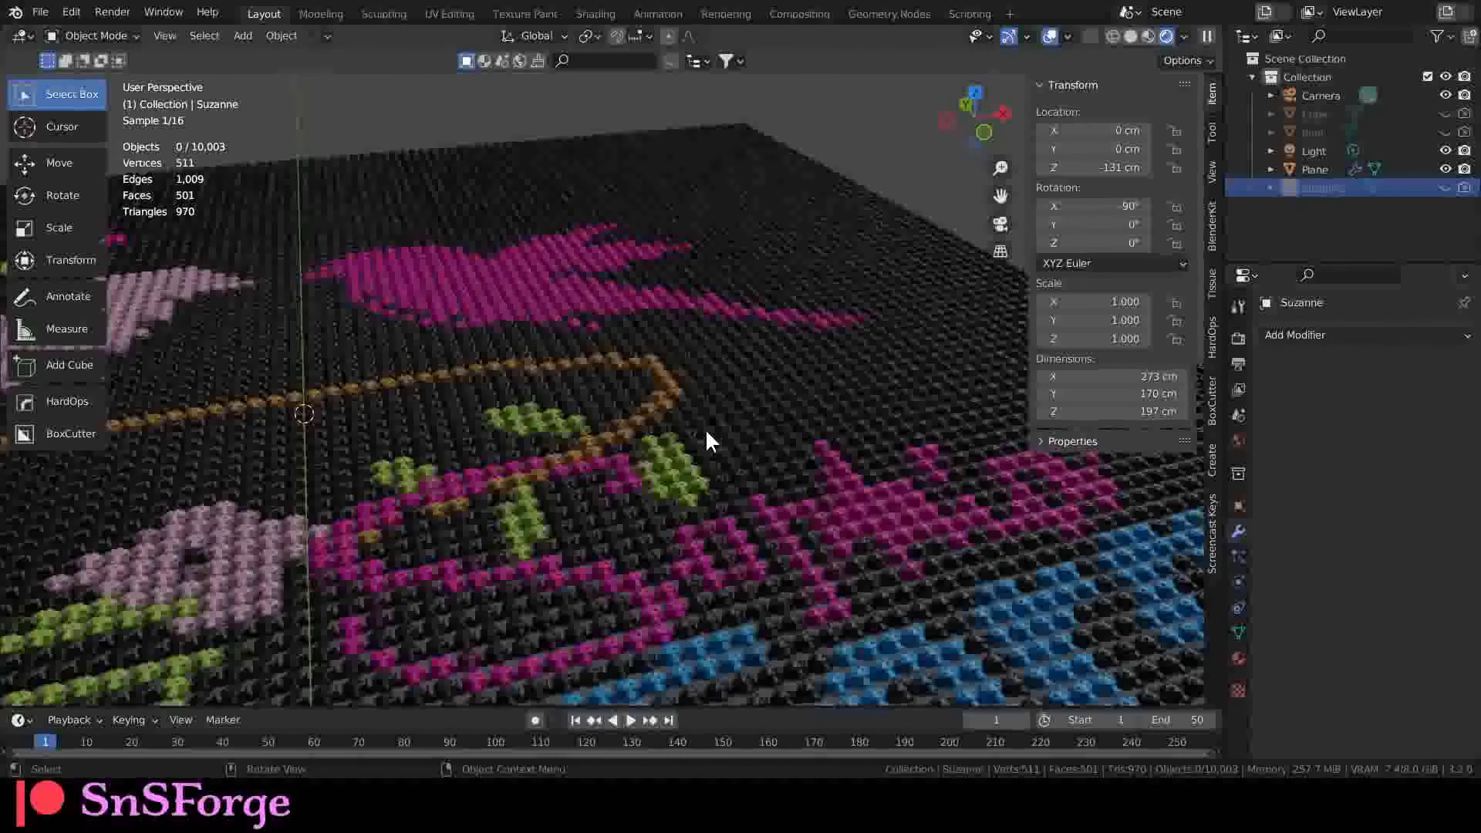